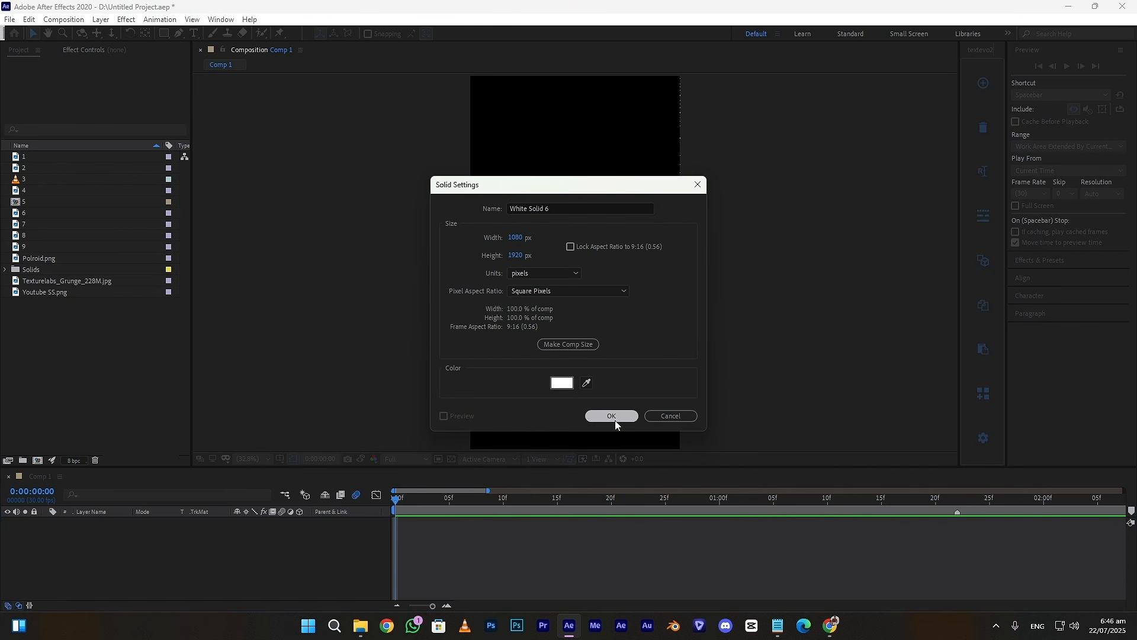
# - Apply the recently used Solid Cream Cc animation preset to the white solid layer
pyautogui.click(160, 19)
pyautogui.moveTo(215, 59)
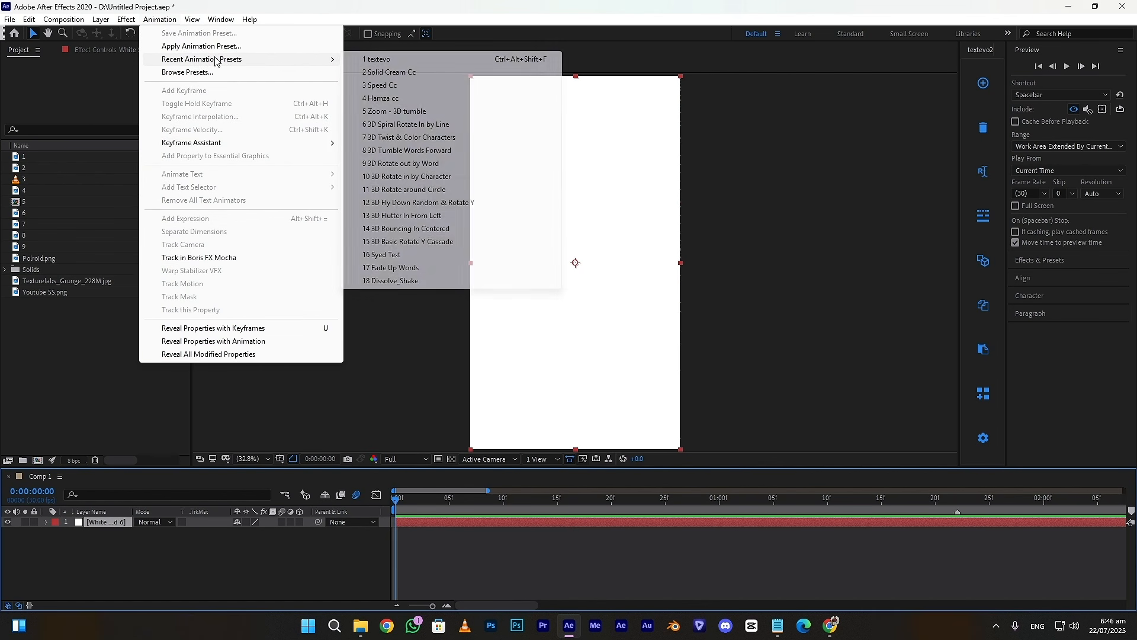
pyautogui.click(385, 72)
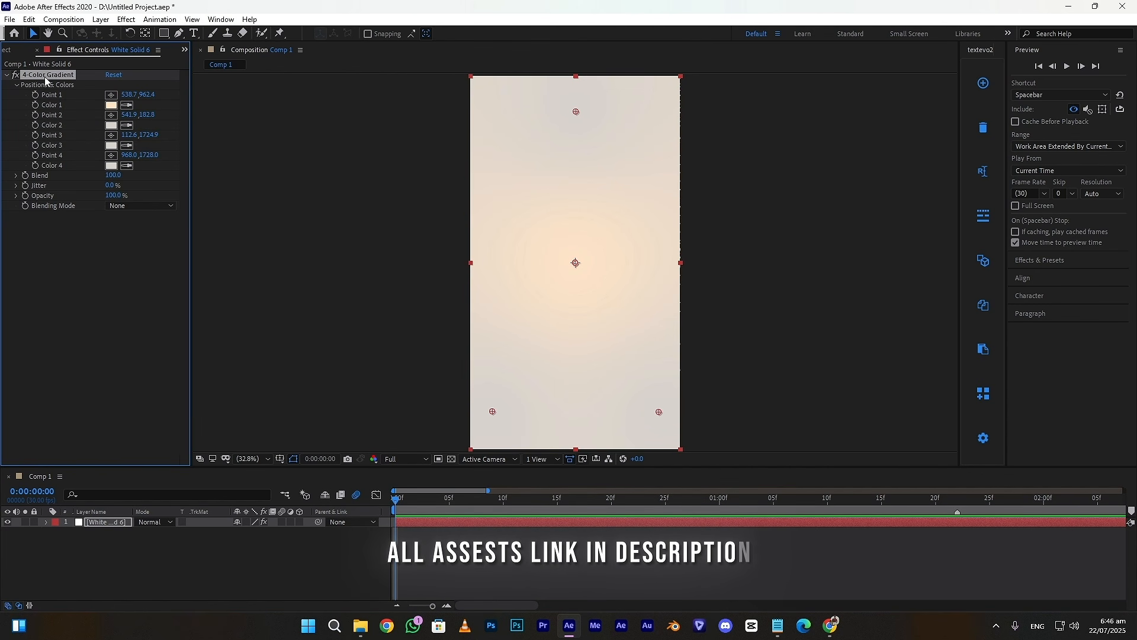
pyautogui.click(439, 518)
pyautogui.click(435, 521)
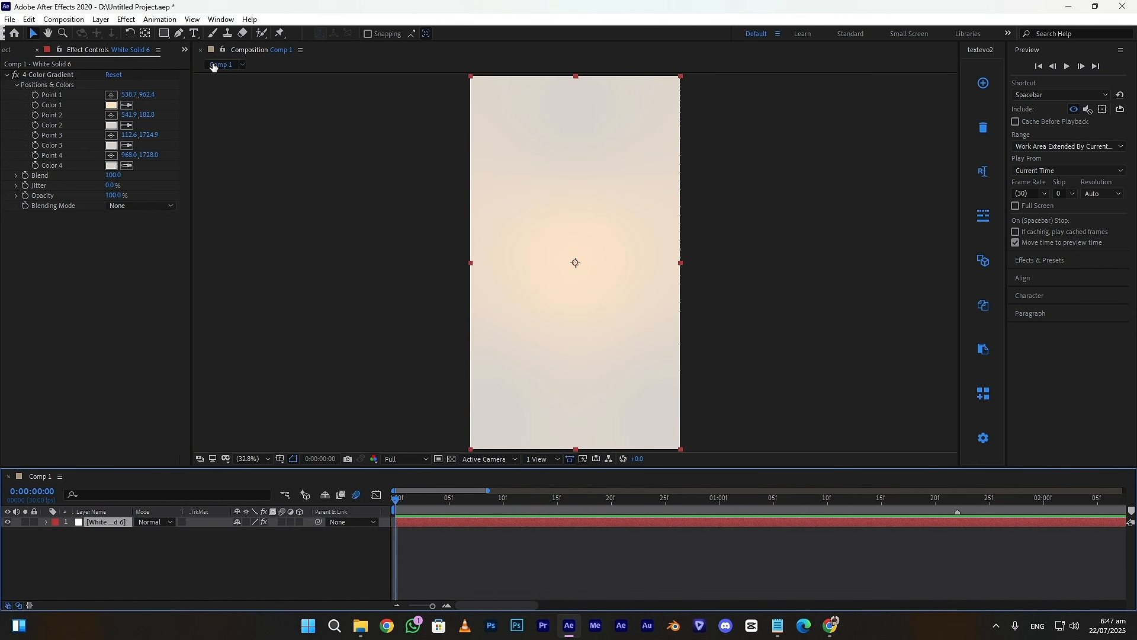
# - Add a "This is" text layer and place it near the upper edge of the composition
pyautogui.click(195, 34)
pyautogui.click(496, 155)
pyautogui.write('This is')
pyautogui.click(34, 34)
pyautogui.moveTo(528, 151); pyautogui.dragTo(539, 125)
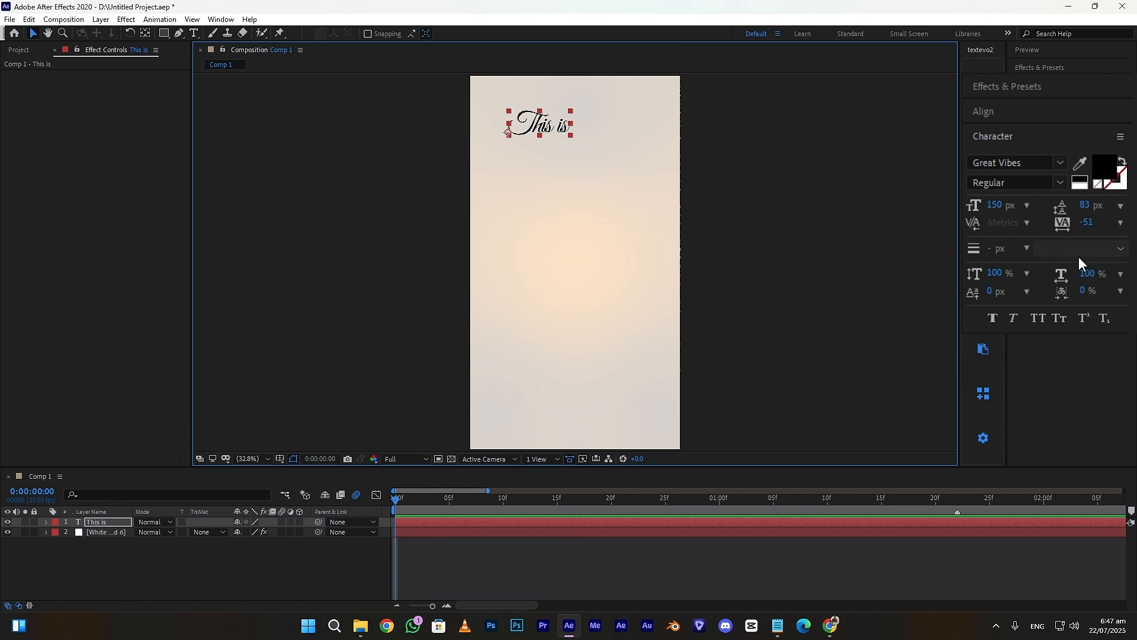
# - Add a separate text layer reading "I Show Speed" just below the "This is" line
pyautogui.click(194, 33)
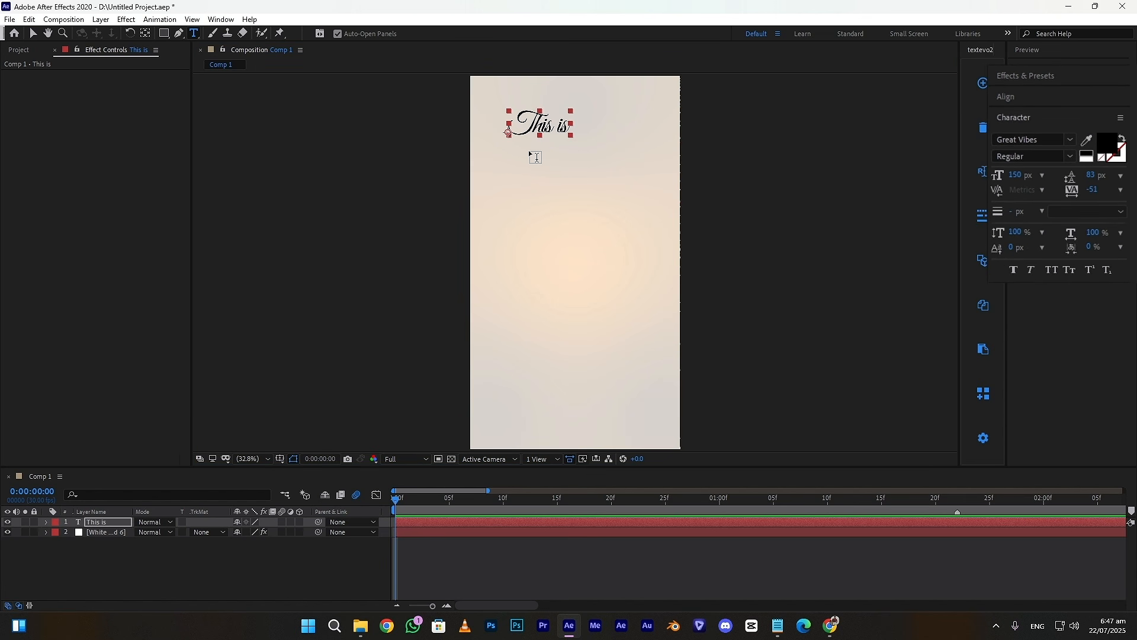
pyautogui.click(495, 155)
pyautogui.write('I Show Speed')
# - Set the "I Show Speed" text to the Coolvetica Regular Italic font and colour it dark red
pyautogui.hotkey('ctrl', 'a')
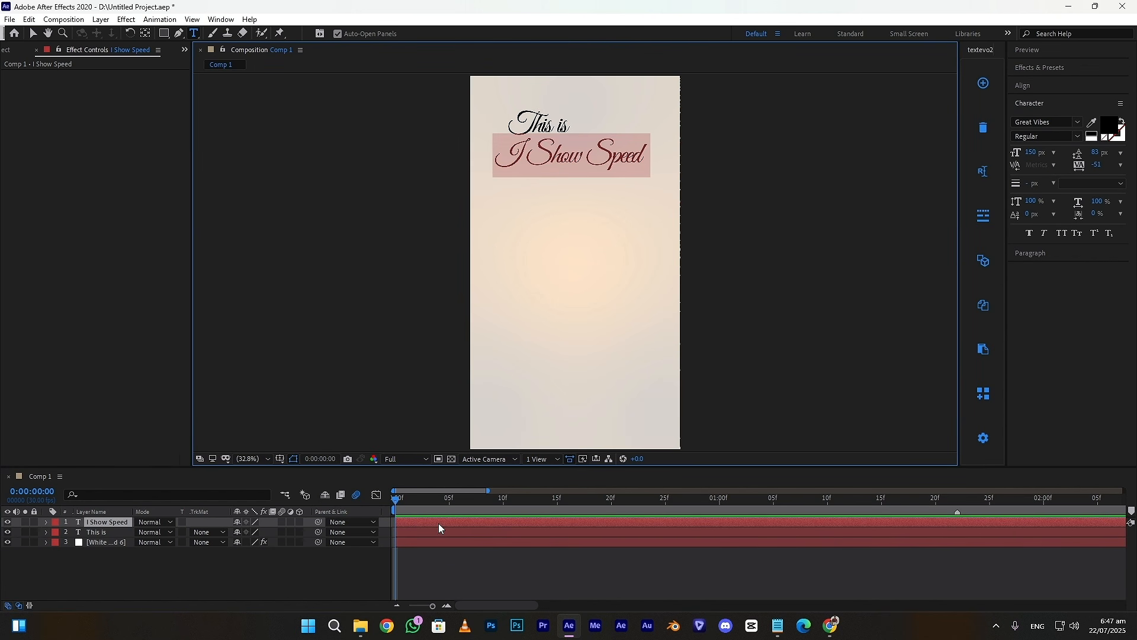
pyautogui.click(1078, 123)
pyautogui.write('cool')
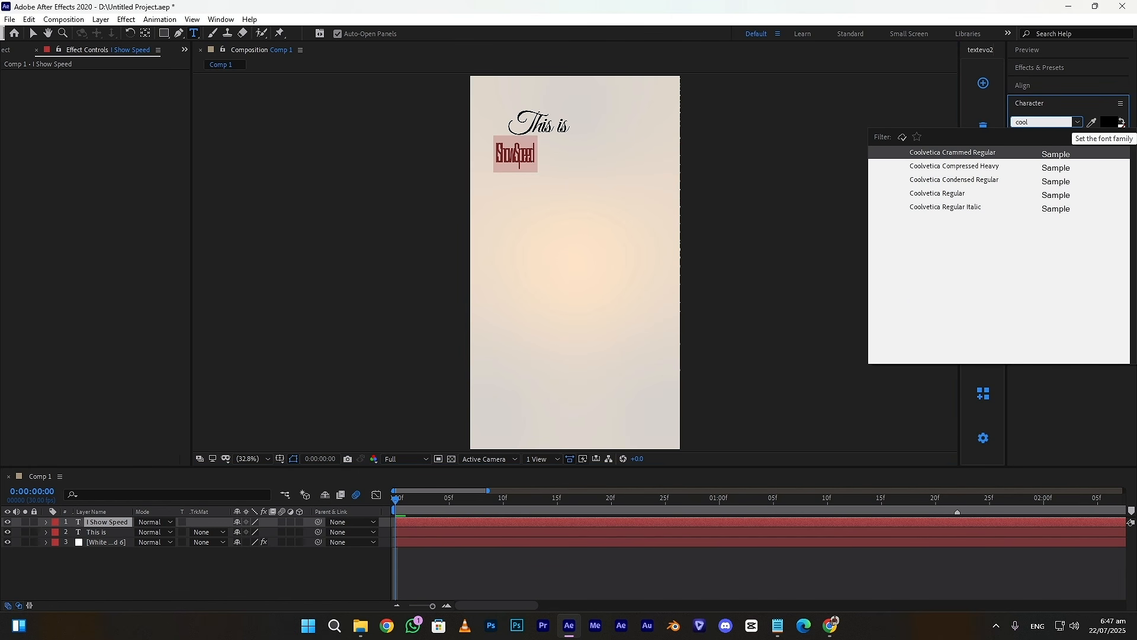
pyautogui.click(965, 209)
pyautogui.click(1109, 123)
pyautogui.click(203, 292)
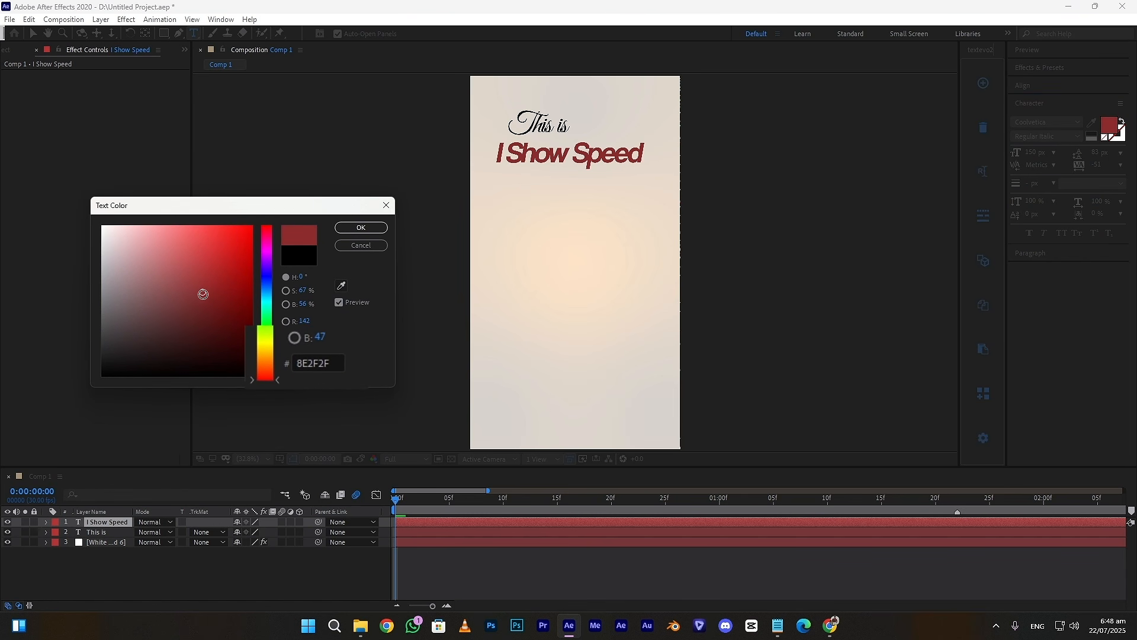
pyautogui.click(378, 231)
pyautogui.click(443, 556)
# - Show the title/action safe guides and scale the "I Show Speed" layer to 117%
pyautogui.click(280, 458)
pyautogui.click(313, 472)
pyautogui.press('s')
pyautogui.moveTo(251, 532); pyautogui.dragTo(262, 532)
# - Reposition the "I Show Speed" and "This is" lines so the title fits within the safe guides near the upper edge
pyautogui.moveTo(630, 152); pyautogui.dragTo(622, 148)
pyautogui.click(556, 126)
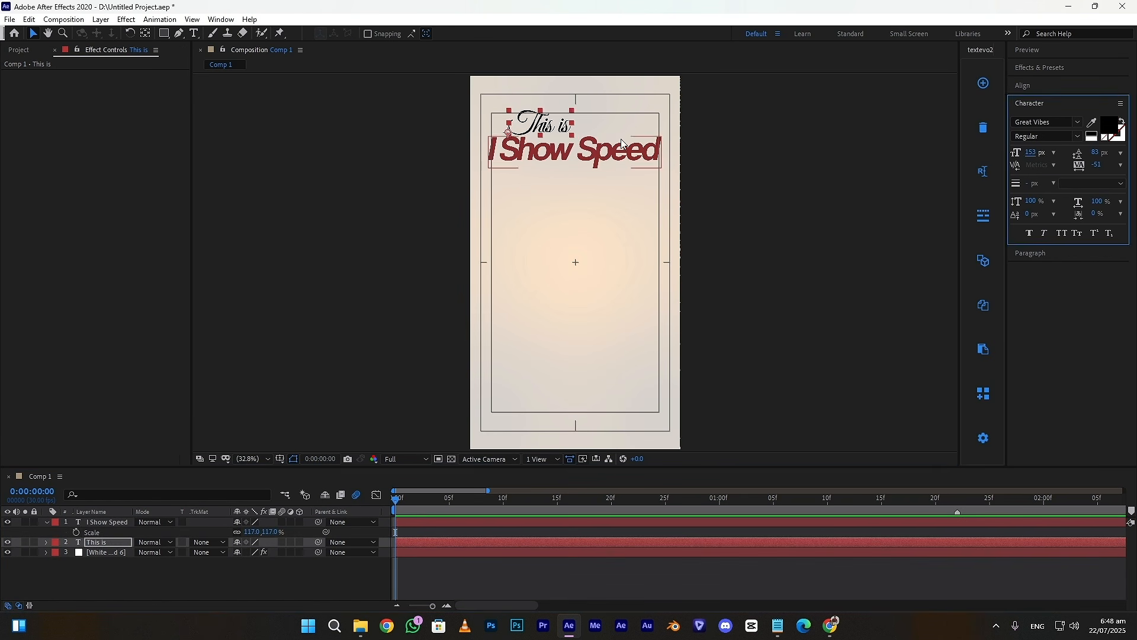
pyautogui.moveTo(552, 126); pyautogui.dragTo(555, 122)
pyautogui.moveTo(622, 148); pyautogui.dragTo(622, 145)
# - Add image 1 as the uppermost layer, scale it to 89% and move it down in the frame
pyautogui.click(19, 50)
pyautogui.moveTo(31, 157); pyautogui.dragTo(58, 521)
pyautogui.press('s')
pyautogui.moveTo(255, 533); pyautogui.dragTo(249, 532)
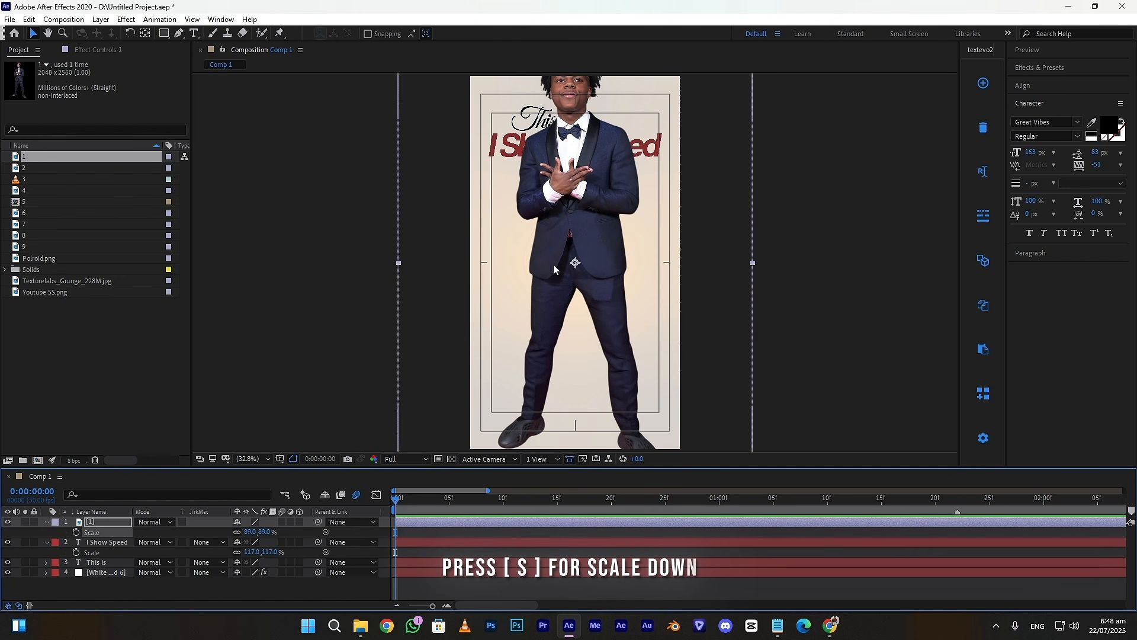
pyautogui.moveTo(575, 231); pyautogui.dragTo(564, 297)
# - Draw a rectangular mask on image 1 that keeps only the man's upper body
pyautogui.press(',')
pyautogui.press(',')
pyautogui.press('q')
pyautogui.moveTo(484, 126)
pyautogui.mouseDown()
pyautogui.moveTo(665, 325)
pyautogui.moveTo(664, 275)
pyautogui.mouseUp()
pyautogui.click(254, 458)
pyautogui.click(264, 264)
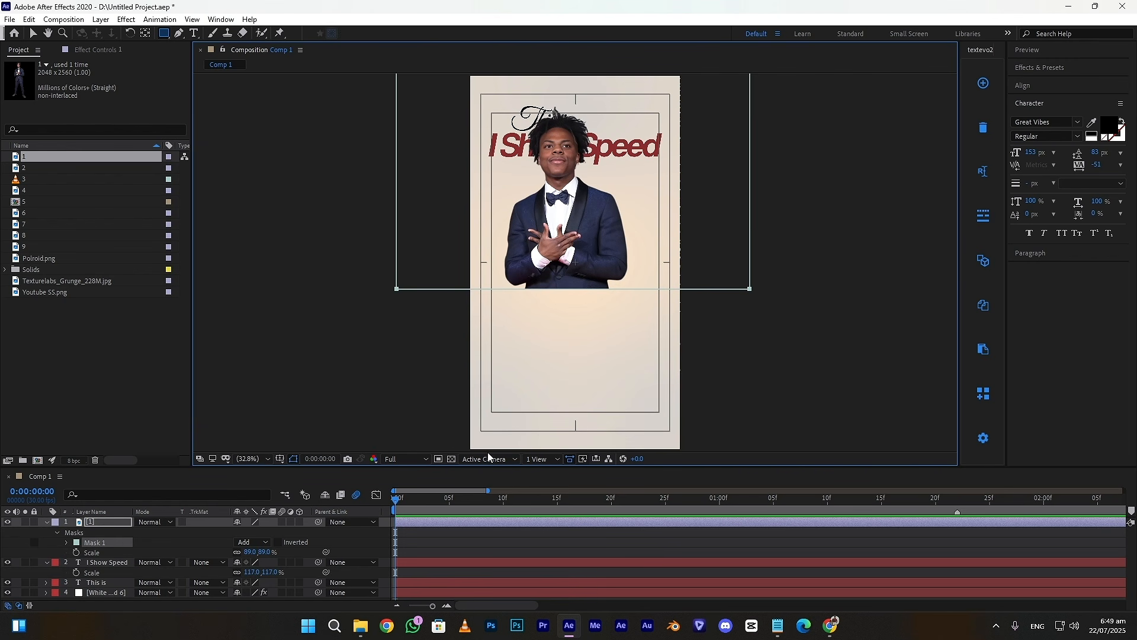
# - Feather the mask of image 1 so the cut edge at the waist fades out
pyautogui.click(108, 522)
pyautogui.press('f')
pyautogui.moveTo(249, 542); pyautogui.dragTo(299, 542)
# - Move the masked man below the title text and scale the layer to 105%
pyautogui.click(33, 33)
pyautogui.moveTo(581, 231); pyautogui.dragTo(589, 279)
pyautogui.press('s')
pyautogui.moveTo(249, 533); pyautogui.dragTo(257, 532)
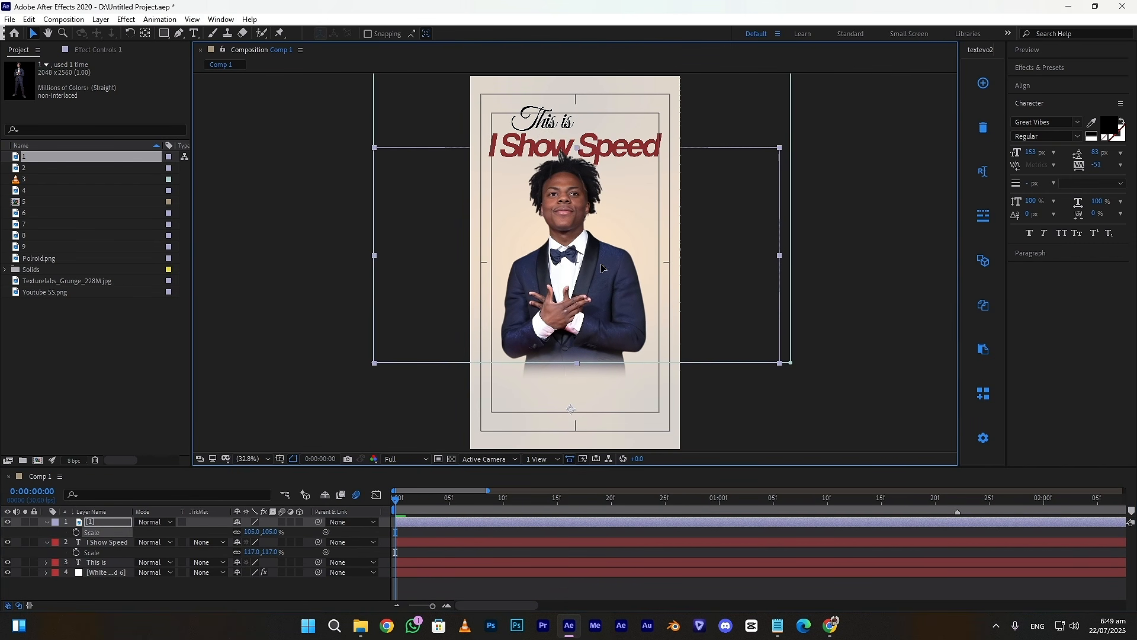
# - Apply the Change Color effect to image 1 with Hue Transform 150 and Matching Tolerance 25%
pyautogui.click(1061, 68)
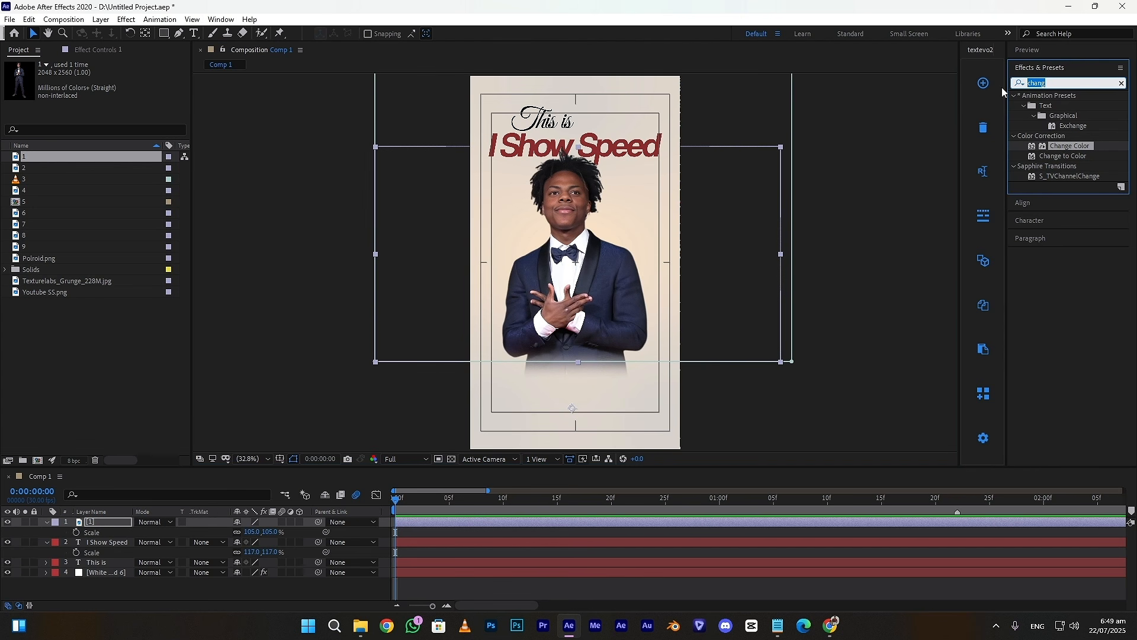
pyautogui.write('chan')
pyautogui.doubleClick(1074, 278)
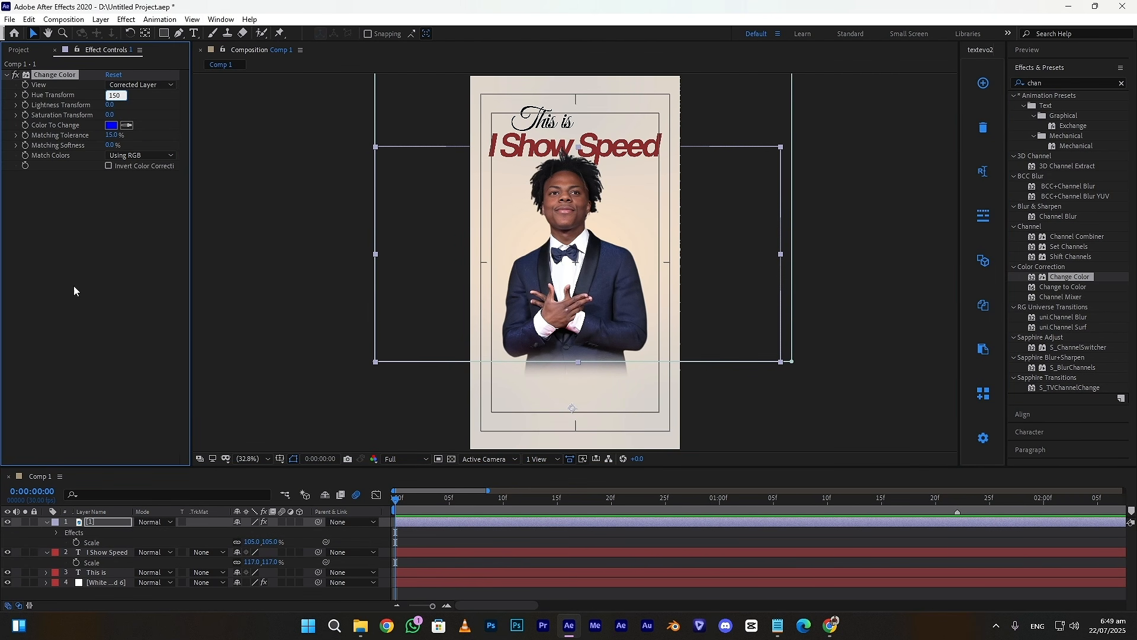
pyautogui.click(90, 230)
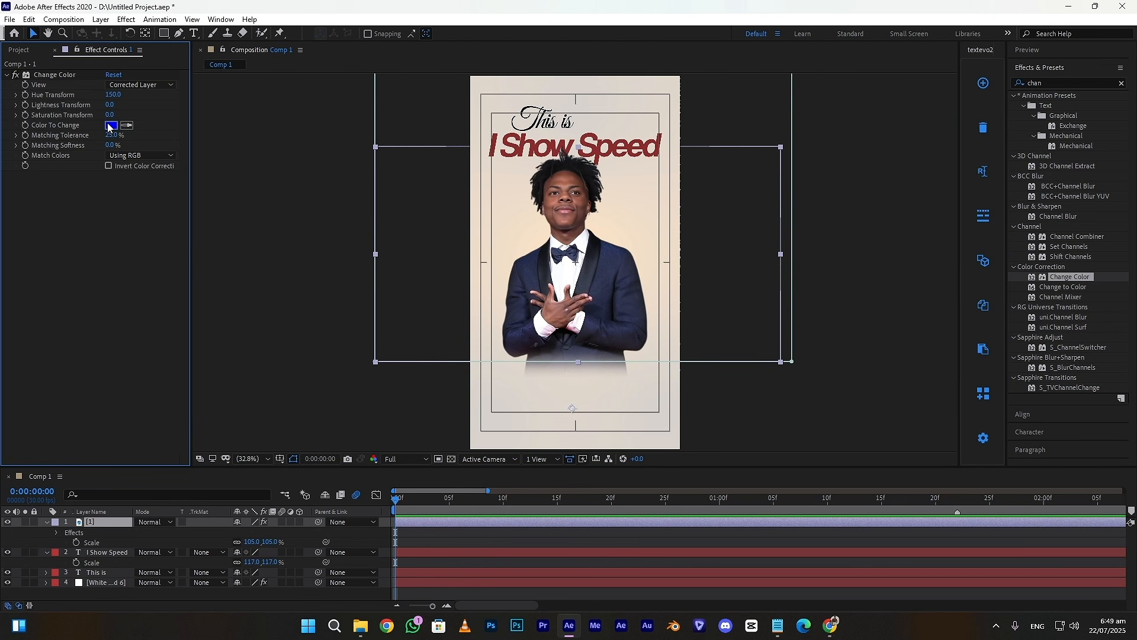
# - Set the effect's Color To Change to the blue 1E44A5 to recolour the suit
pyautogui.click(110, 126)
pyautogui.click(270, 285)
pyautogui.moveTo(203, 280); pyautogui.dragTo(206, 284)
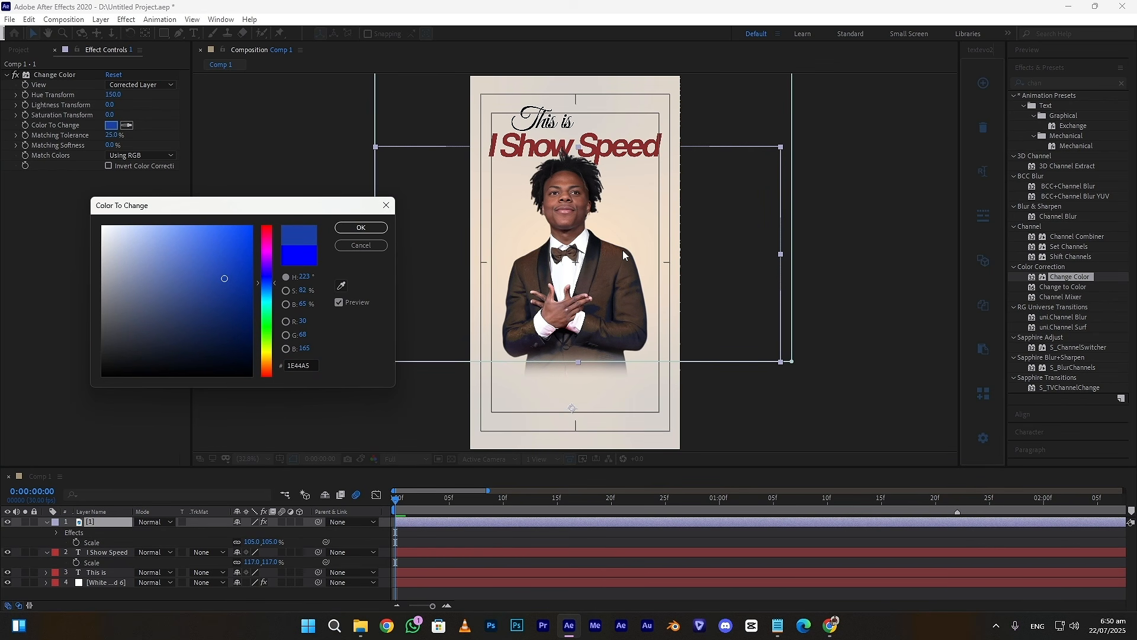
pyautogui.click(357, 231)
# - Apply the Tint effect to image 1, mapping white to a cream colour with an amount of 60%
pyautogui.click(1038, 84)
pyautogui.write('tint')
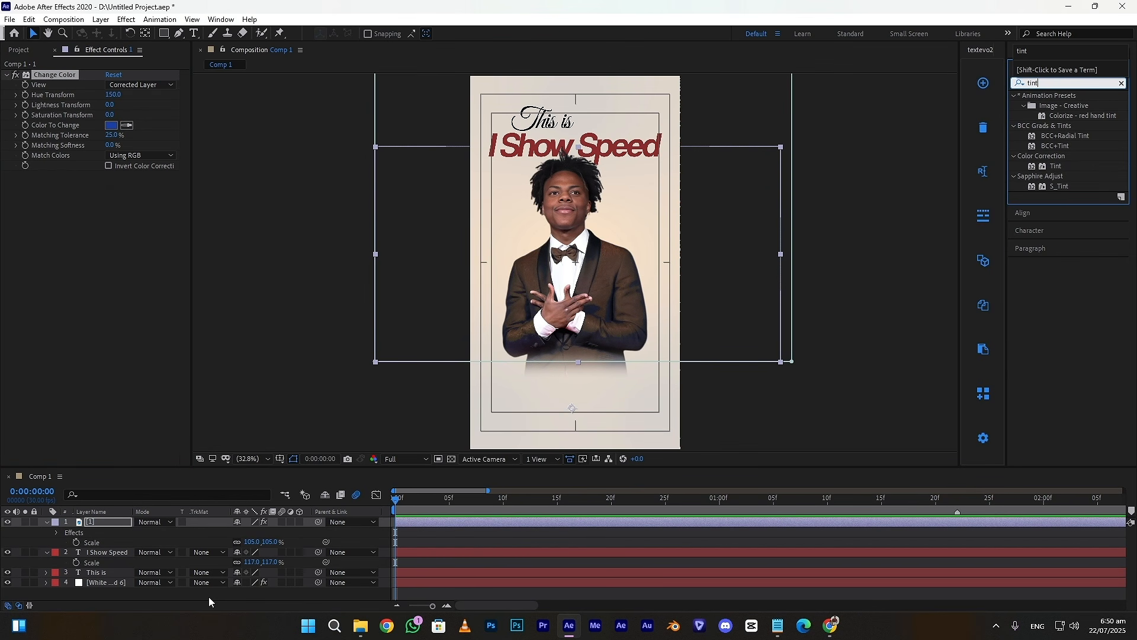
pyautogui.doubleClick(1061, 168)
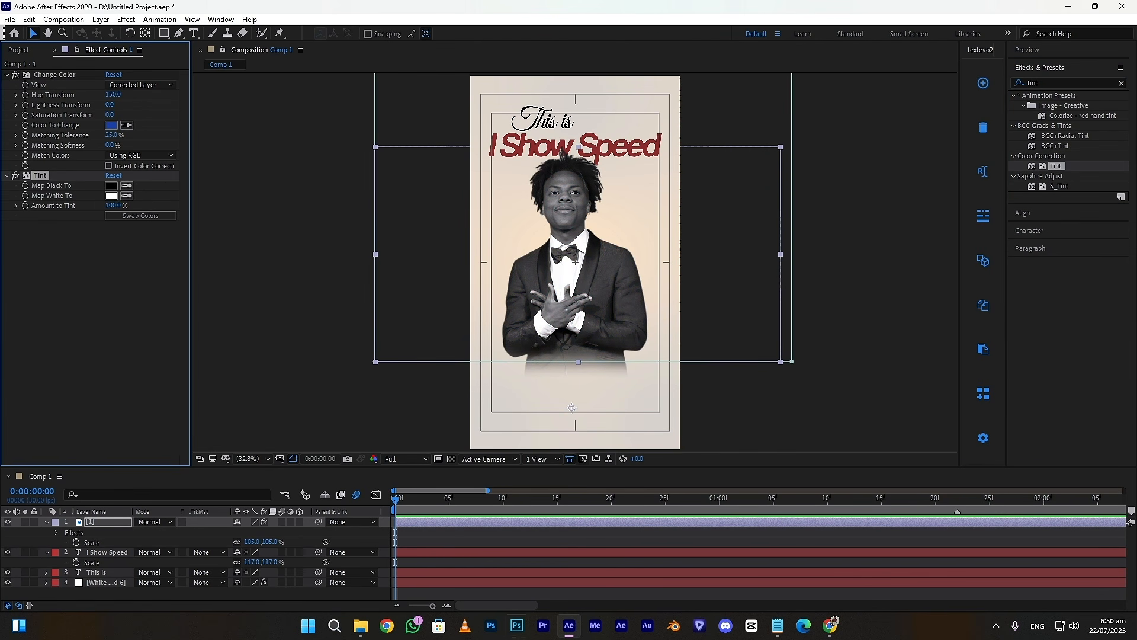
pyautogui.click(511, 205)
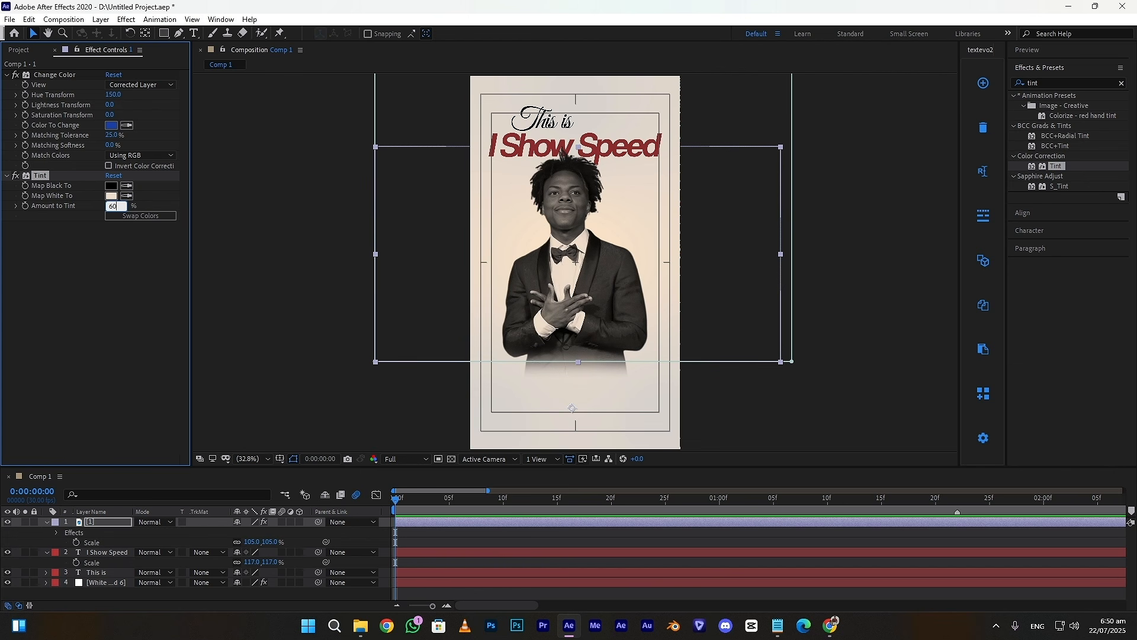
pyautogui.press('Return')
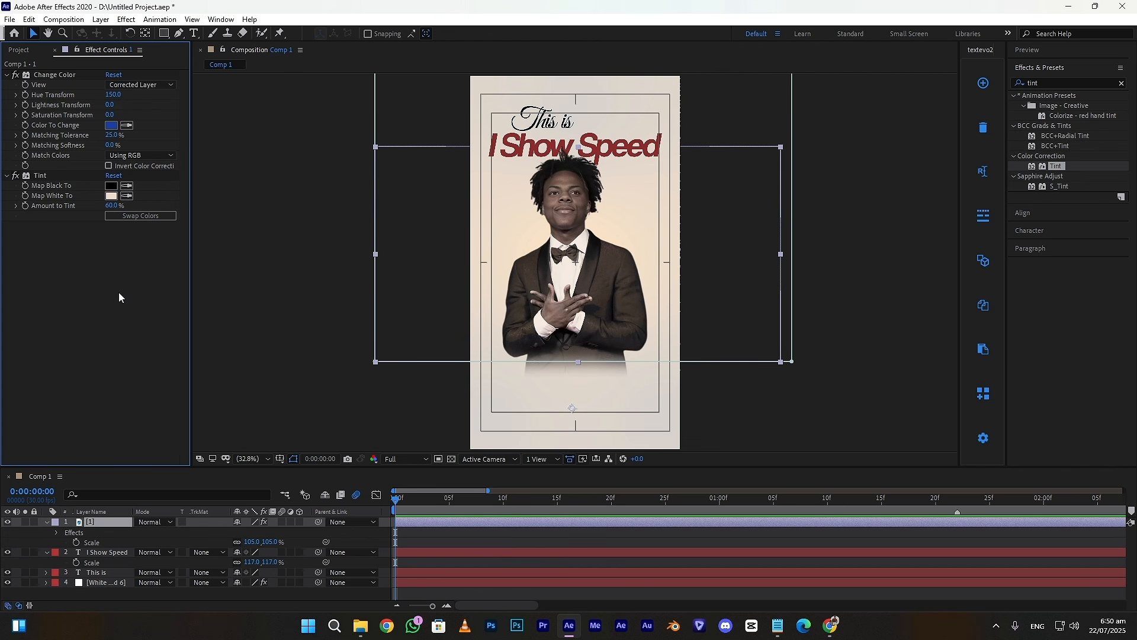
# - Apply Shadow Studio 2 to image 1 with distance 125, Opacity Start 0% and Opacity End 20%
pyautogui.click(1051, 85)
pyautogui.write('shado')
pyautogui.doubleClick(1063, 317)
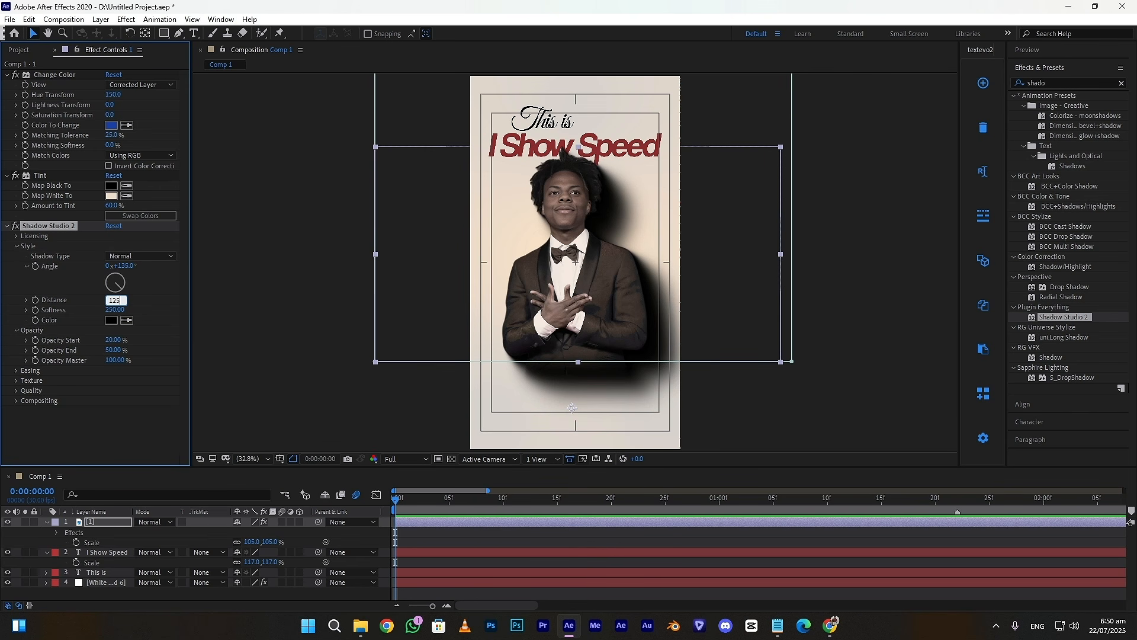
pyautogui.press('Return')
pyautogui.moveTo(115, 340); pyautogui.dragTo(19, 342)
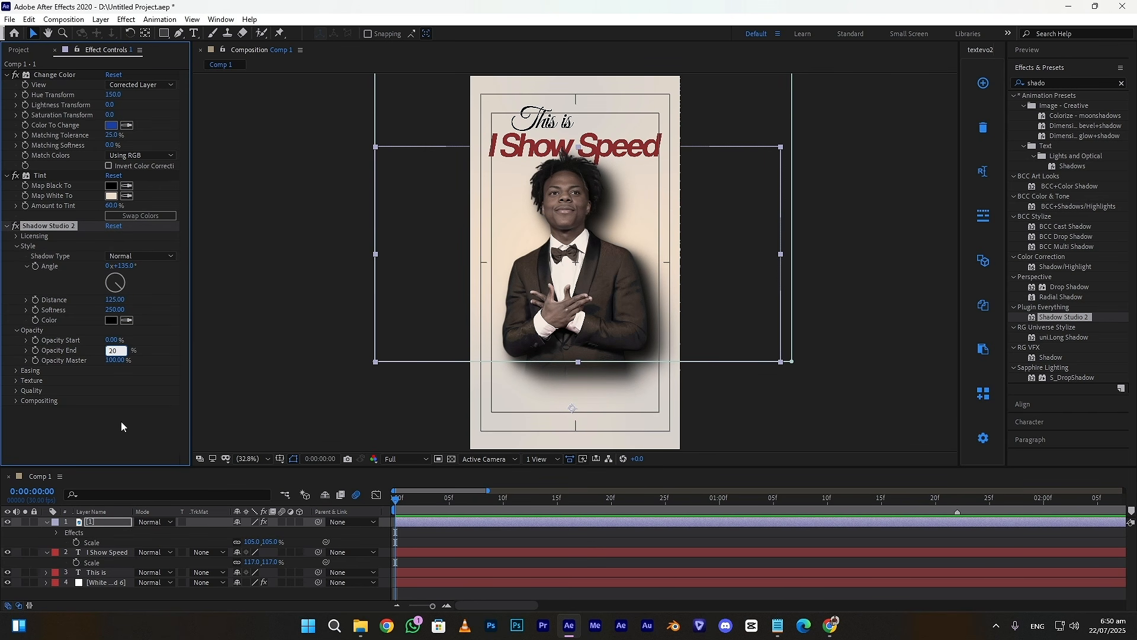
pyautogui.press('Return')
# - Draw a dark red rectangle shape layer spanning the composition's width across the man's torso
pyautogui.click(469, 539)
pyautogui.click(164, 34)
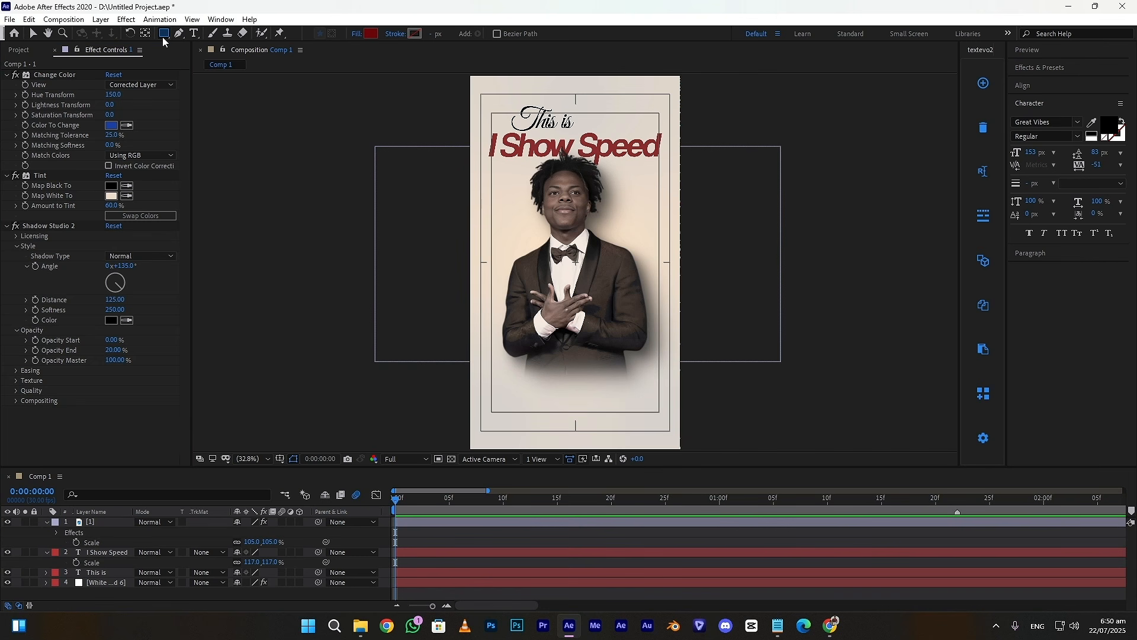
pyautogui.moveTo(462, 233); pyautogui.dragTo(690, 343)
# - Add Texturelabs_Grunge_228M.jpg above the rectangle layer and scale it to 76%
pyautogui.click(19, 50)
pyautogui.moveTo(42, 283); pyautogui.dragTo(95, 521)
pyautogui.press('s')
pyautogui.moveTo(252, 532); pyautogui.dragTo(238, 532)
# - Set the rectangle layer's track matte to Luma Inverted using the grunge texture
pyautogui.click(107, 542)
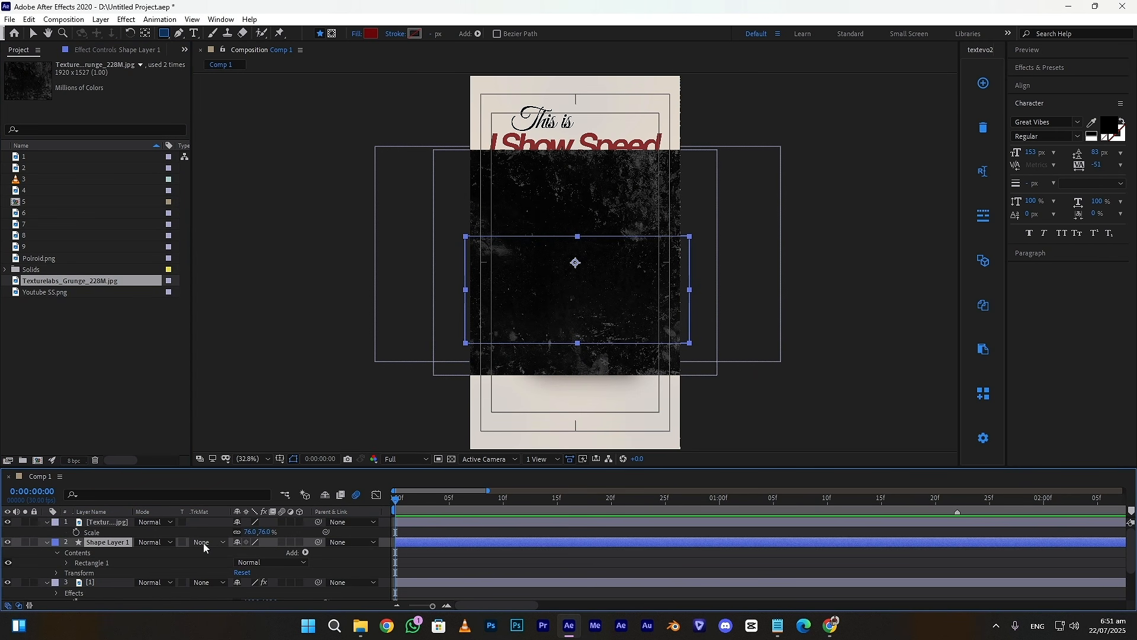
pyautogui.click(204, 543)
pyautogui.click(237, 530)
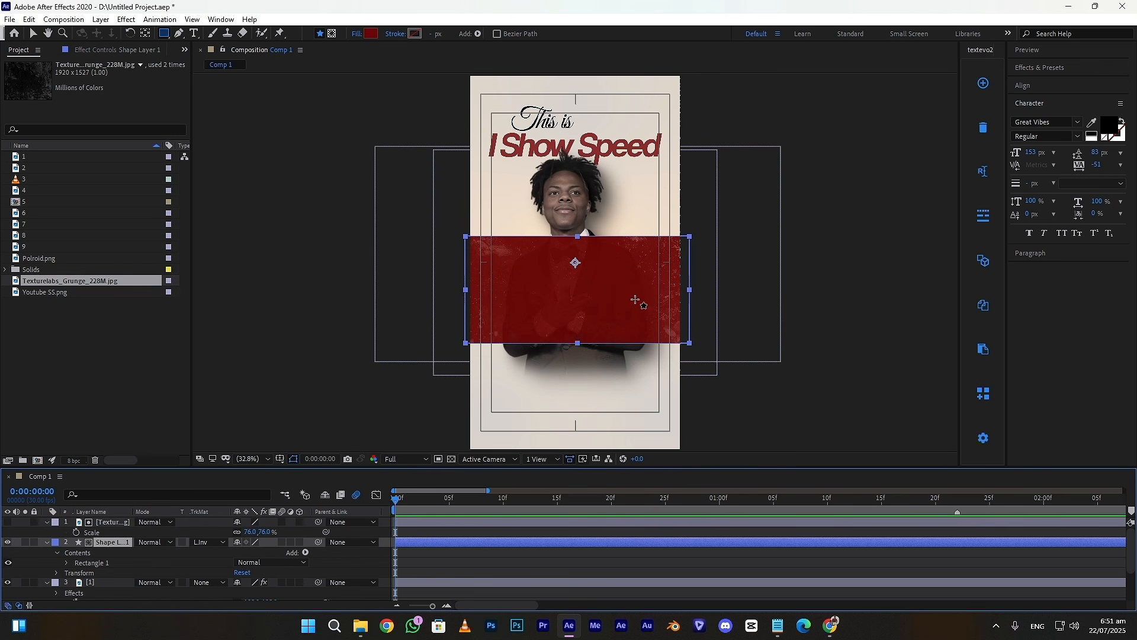
# - Pre-compose the grunge texture and the rectangle shape layer together
pyautogui.press('v')
pyautogui.keyDown('shift'); pyautogui.click(421, 522); pyautogui.keyUp('shift')
pyautogui.rightClick(420, 522)
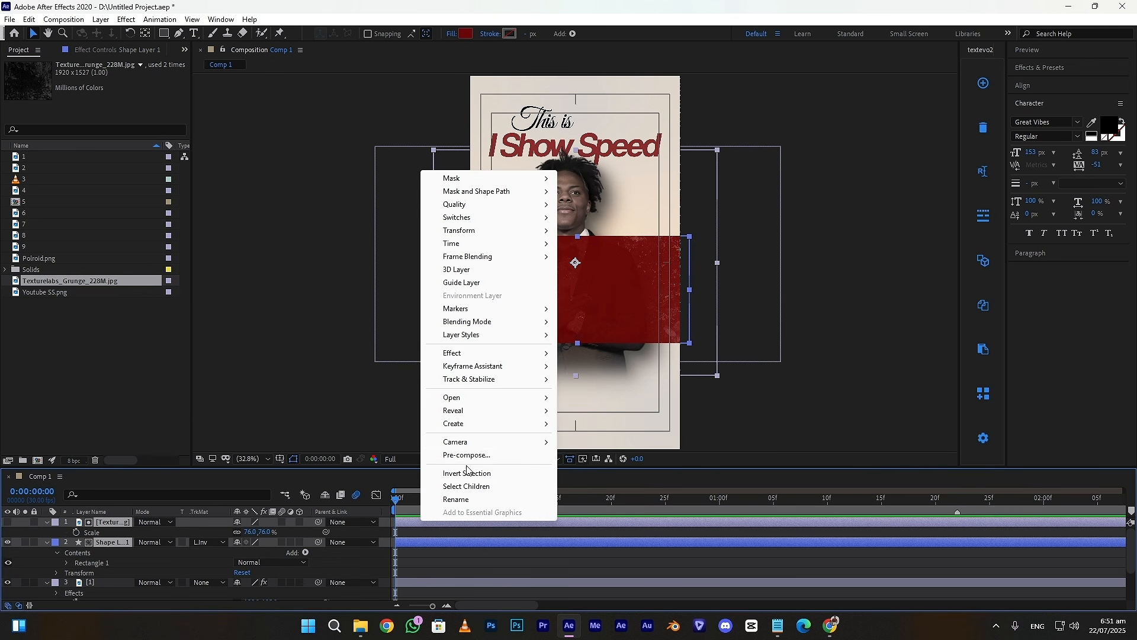
pyautogui.click(474, 456)
pyautogui.click(589, 385)
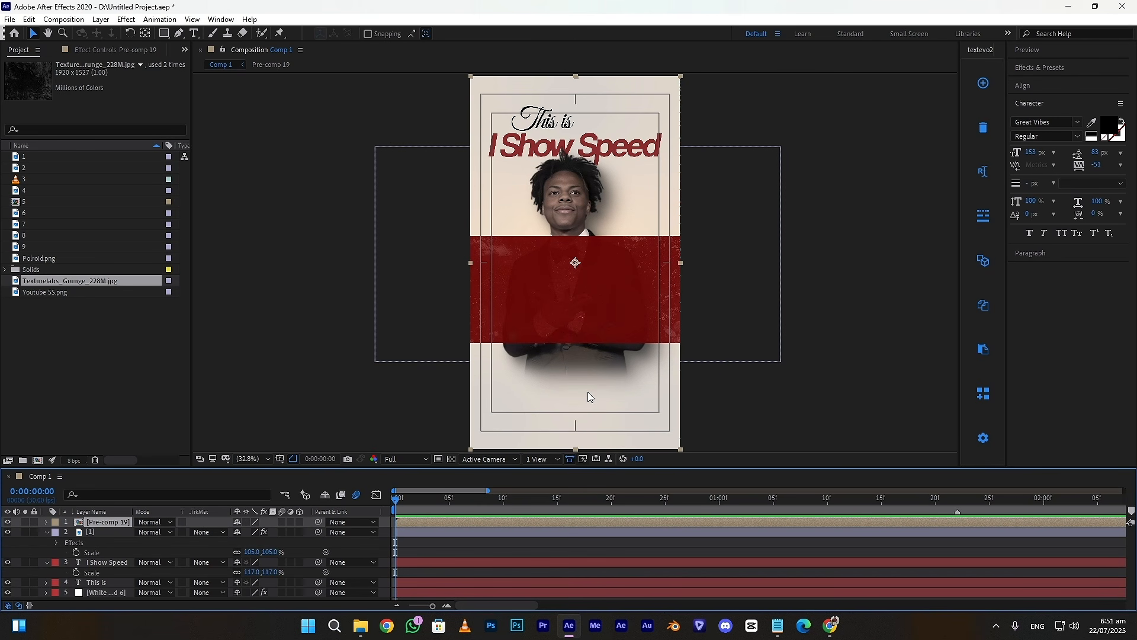
# - Centre the pre-comp's anchor point on the red band and keyframe its scale from 100, 29% at 0:00 to 100, 100% at 01:05
pyautogui.click(145, 34)
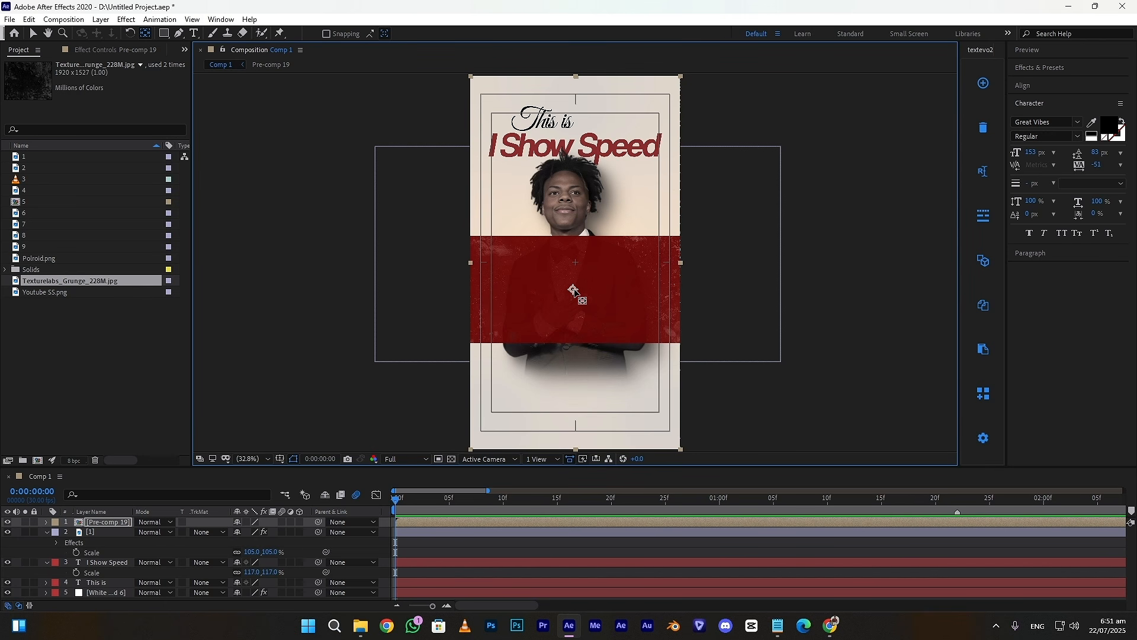
pyautogui.click(435, 521)
pyautogui.press('s')
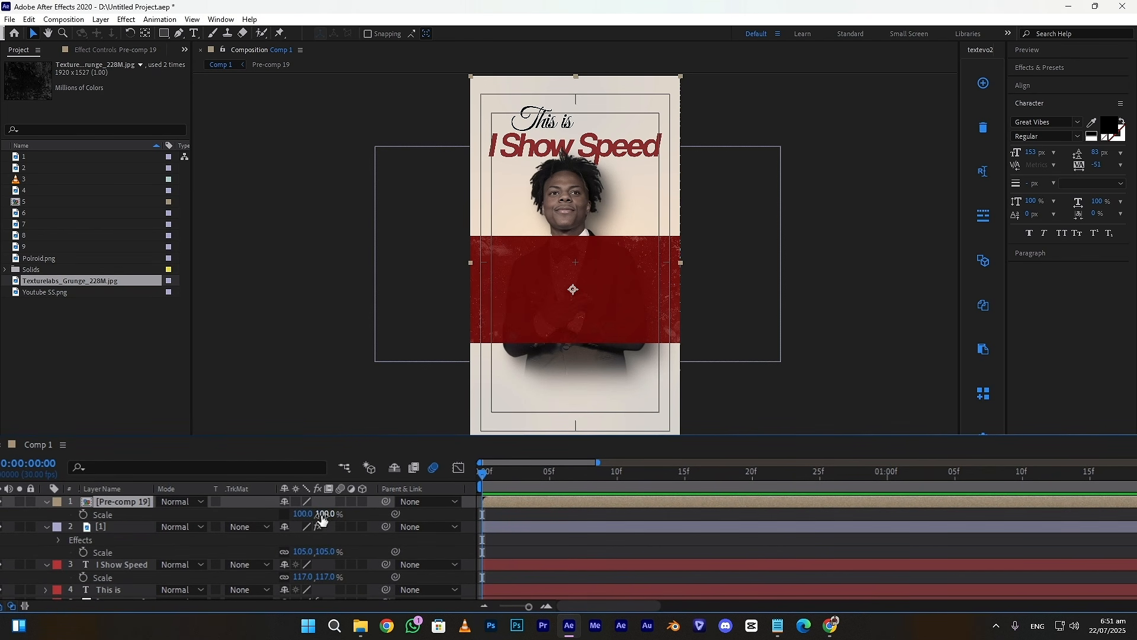
pyautogui.click(83, 514)
pyautogui.moveTo(482, 513); pyautogui.dragTo(956, 548)
pyautogui.moveTo(330, 514); pyautogui.dragTo(291, 515)
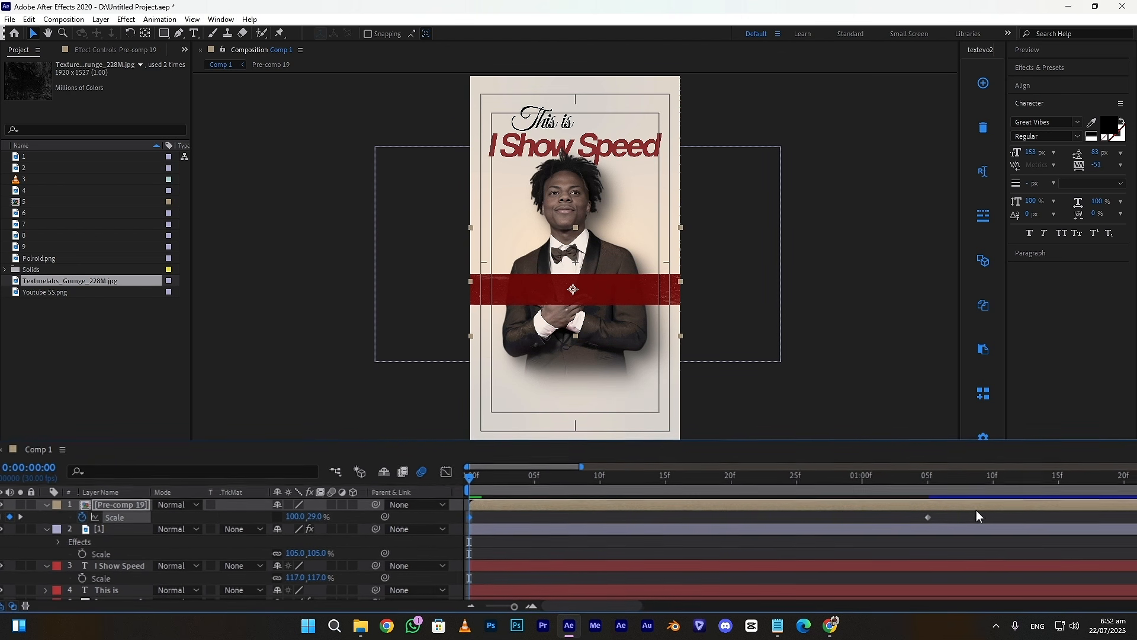
# - Apply Easy Ease to the pre-comp's scale keyframes and shape their speed graph for a fast start
pyautogui.moveTo(1006, 511); pyautogui.dragTo(384, 565)
pyautogui.press('F9')
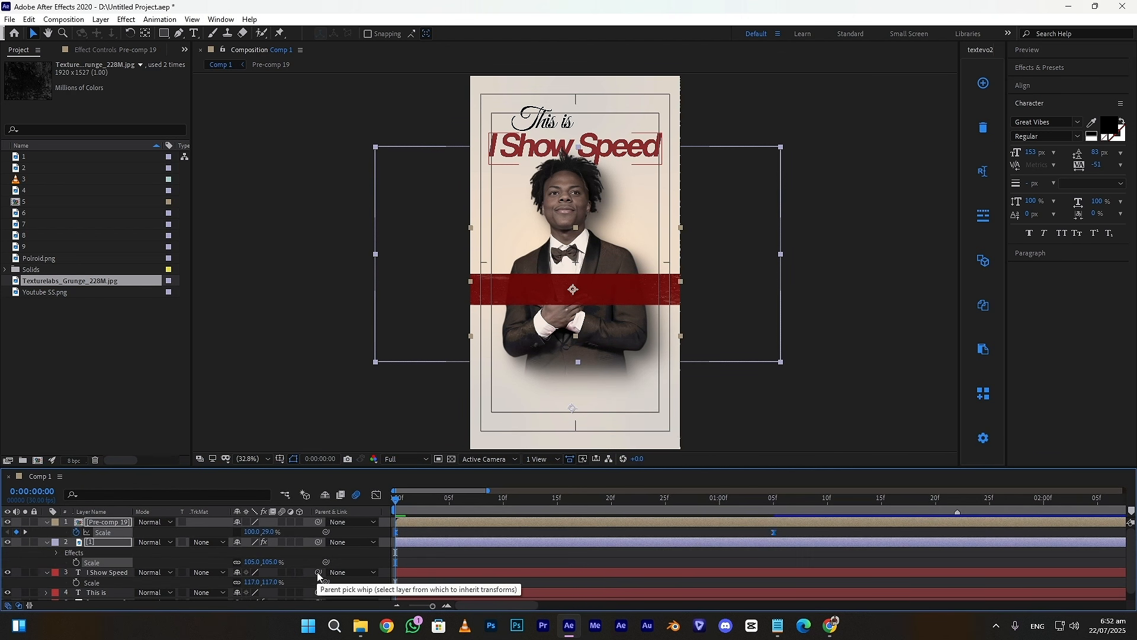
pyautogui.click(375, 495)
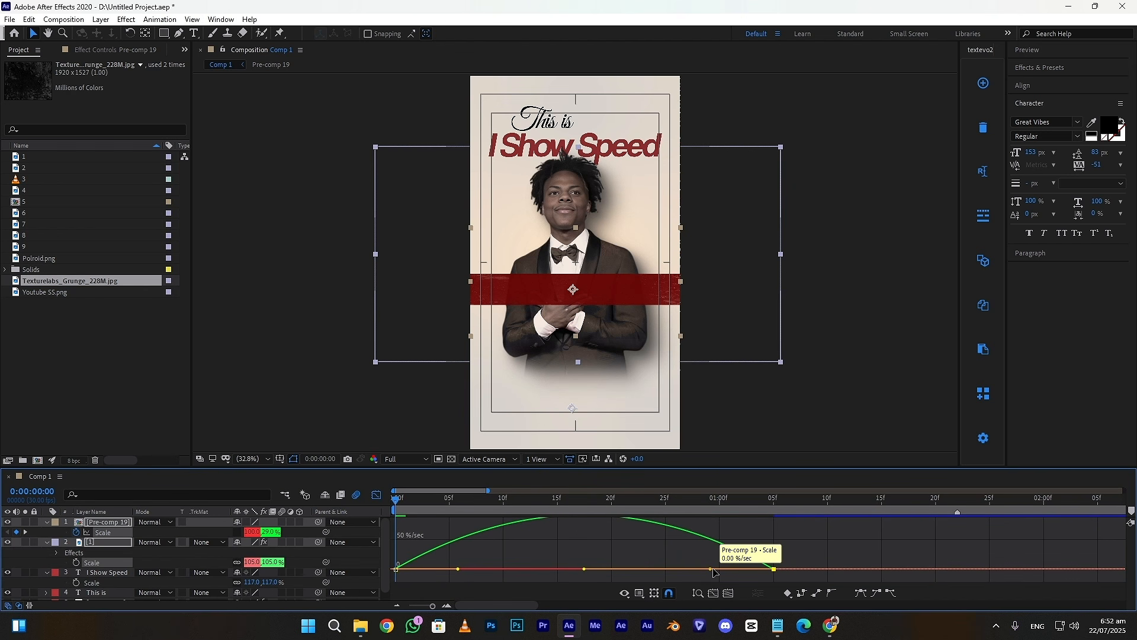
pyautogui.click(377, 495)
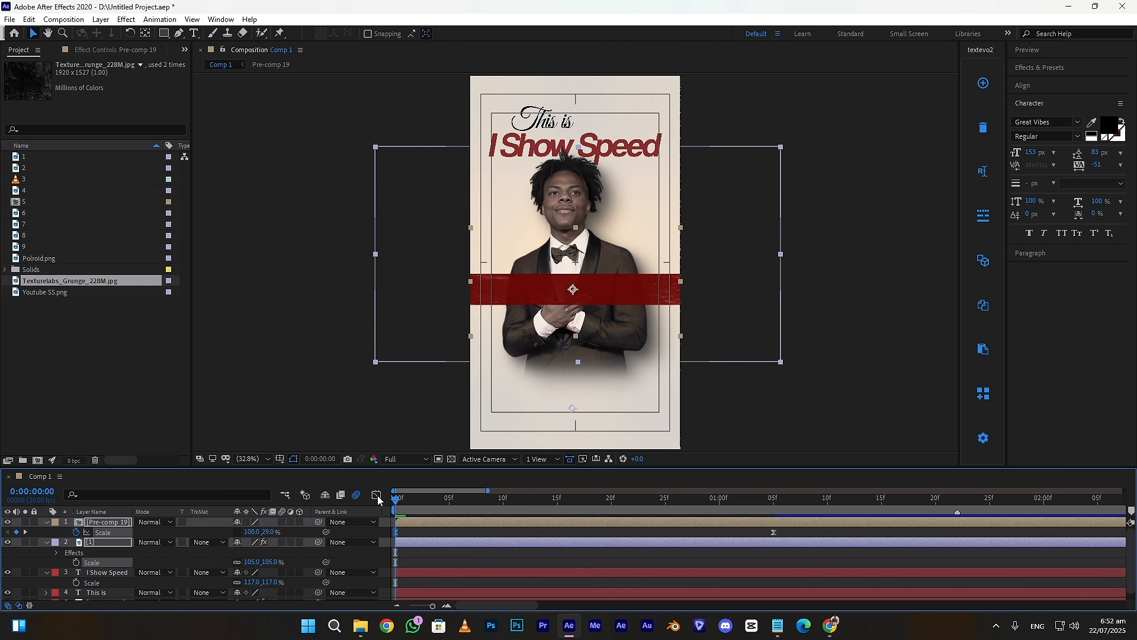
# - Keyframe the red band pre-comp's opacity from 0% at 0:00 to 100% at 0:10 and apply Easy Ease to both keyframes
pyautogui.moveTo(396, 501); pyautogui.dragTo(472, 510)
pyautogui.press('t')
pyautogui.click(447, 542)
pyautogui.press('t')
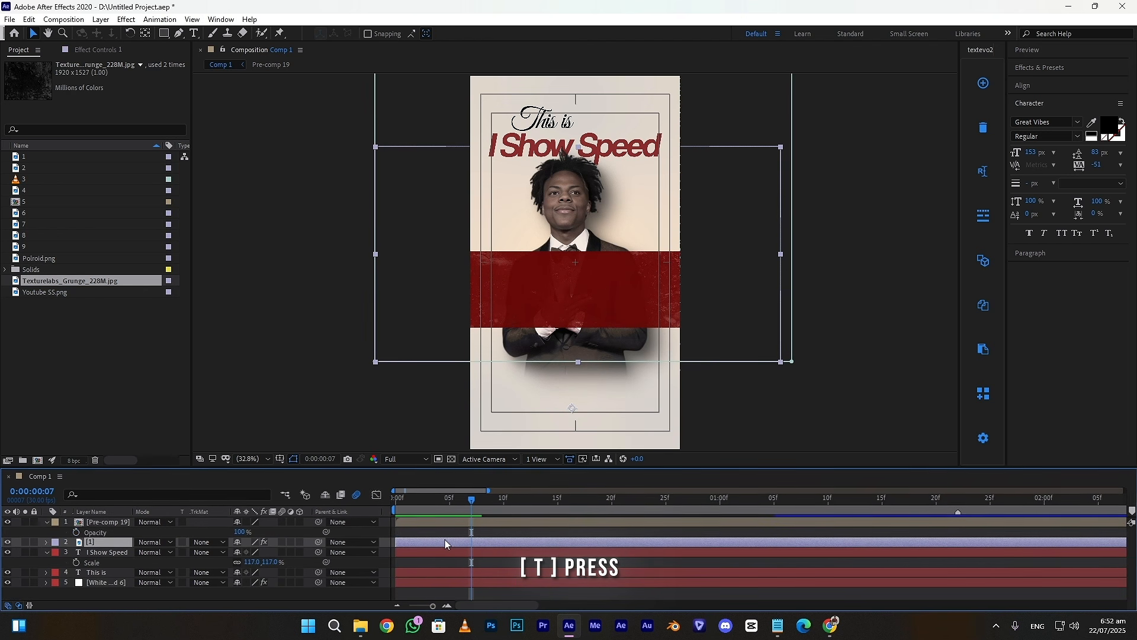
pyautogui.click(472, 520)
pyautogui.click(77, 530)
pyautogui.moveTo(486, 496); pyautogui.dragTo(385, 504)
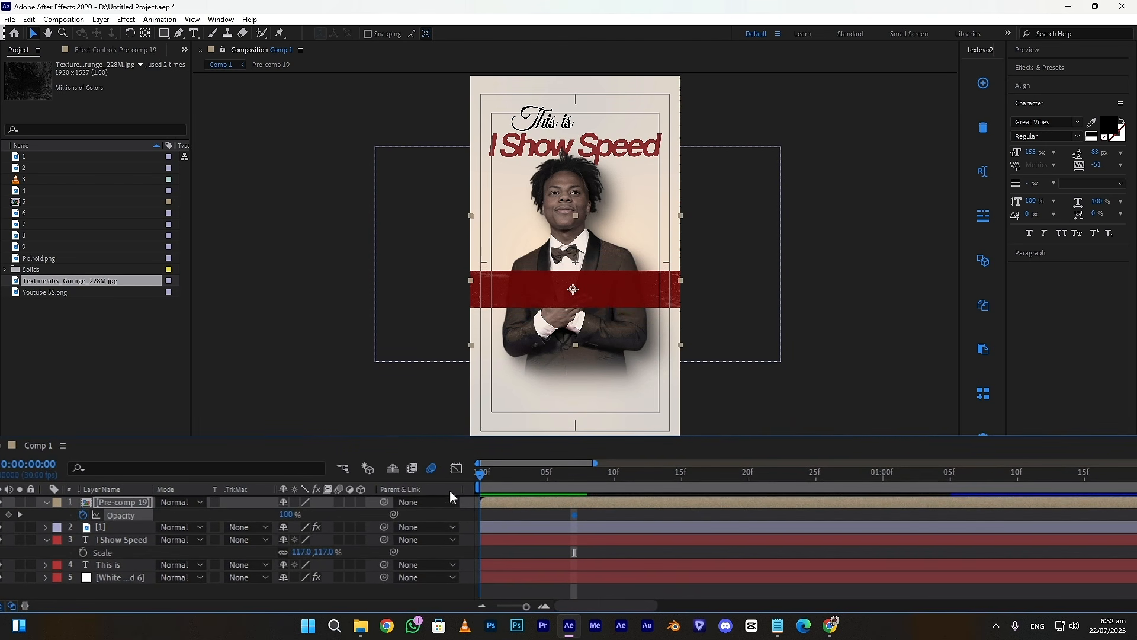
pyautogui.moveTo(287, 515); pyautogui.dragTo(137, 517)
pyautogui.moveTo(620, 514); pyautogui.dragTo(319, 534)
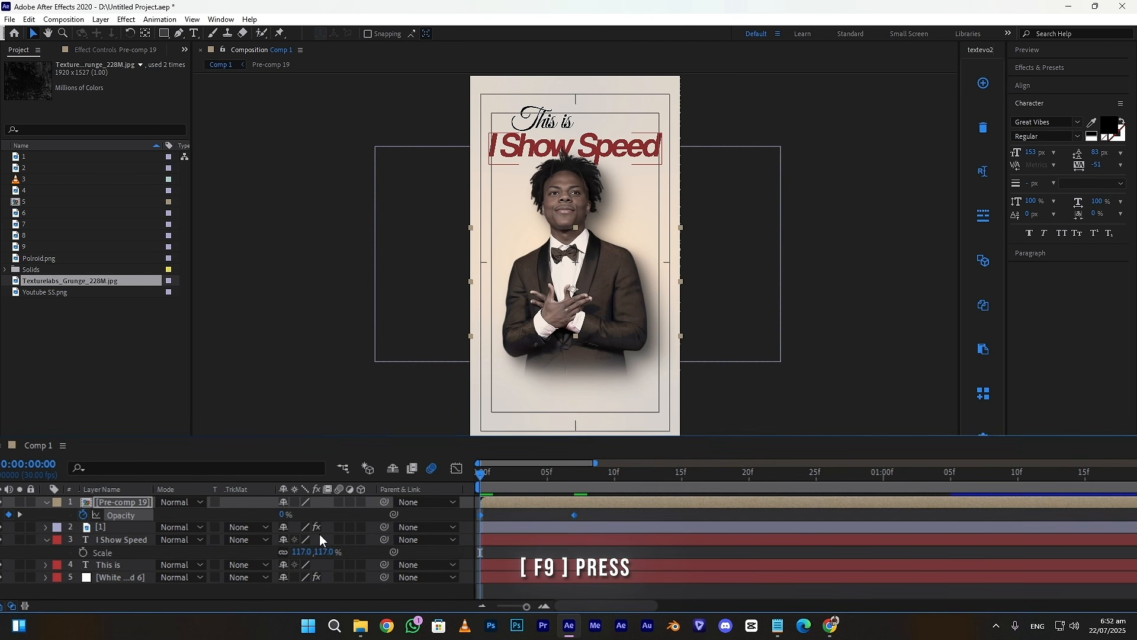
pyautogui.press('F9')
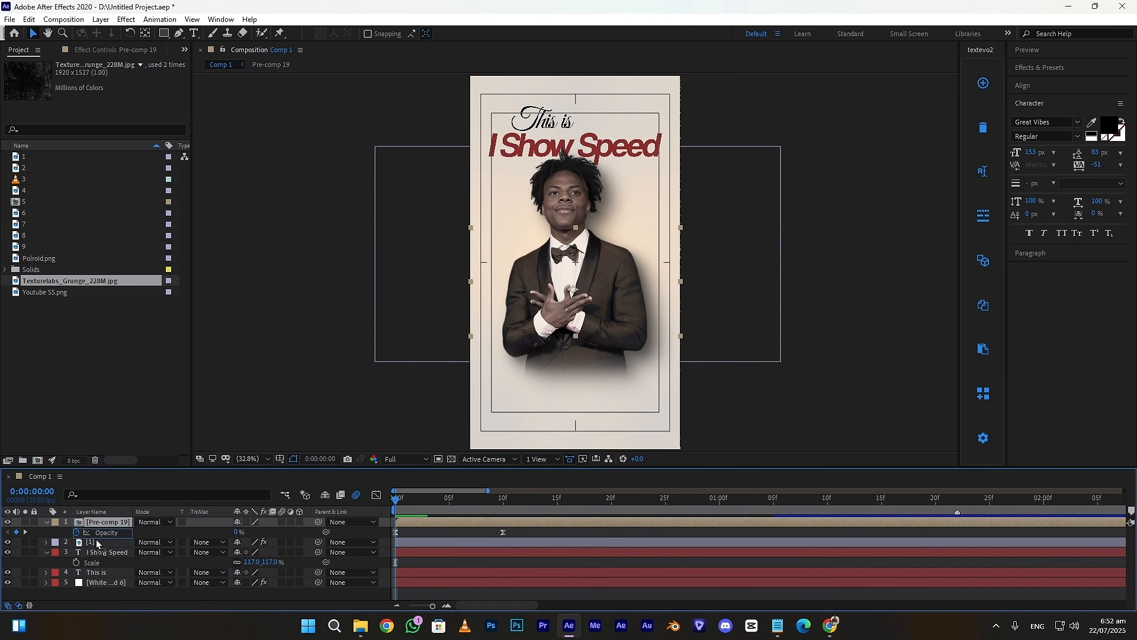
# - Place the portrait layer above the red band pre-comp in the layer stack and preview the animation
pyautogui.moveTo(96, 535); pyautogui.dragTo(465, 542)
pyautogui.click(1043, 50)
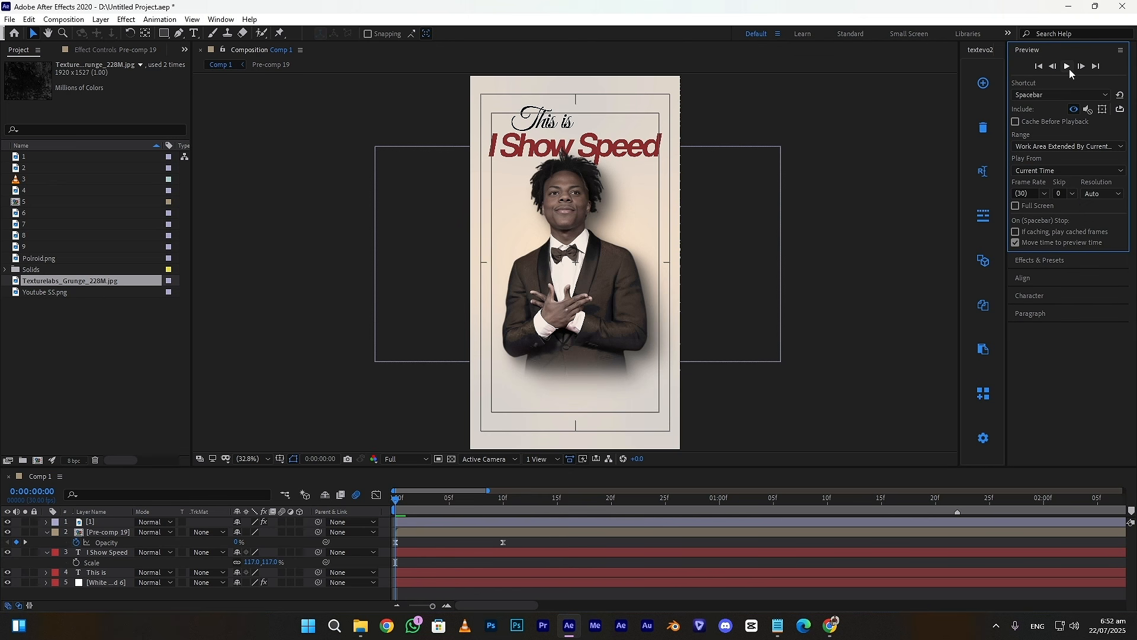
pyautogui.click(1067, 66)
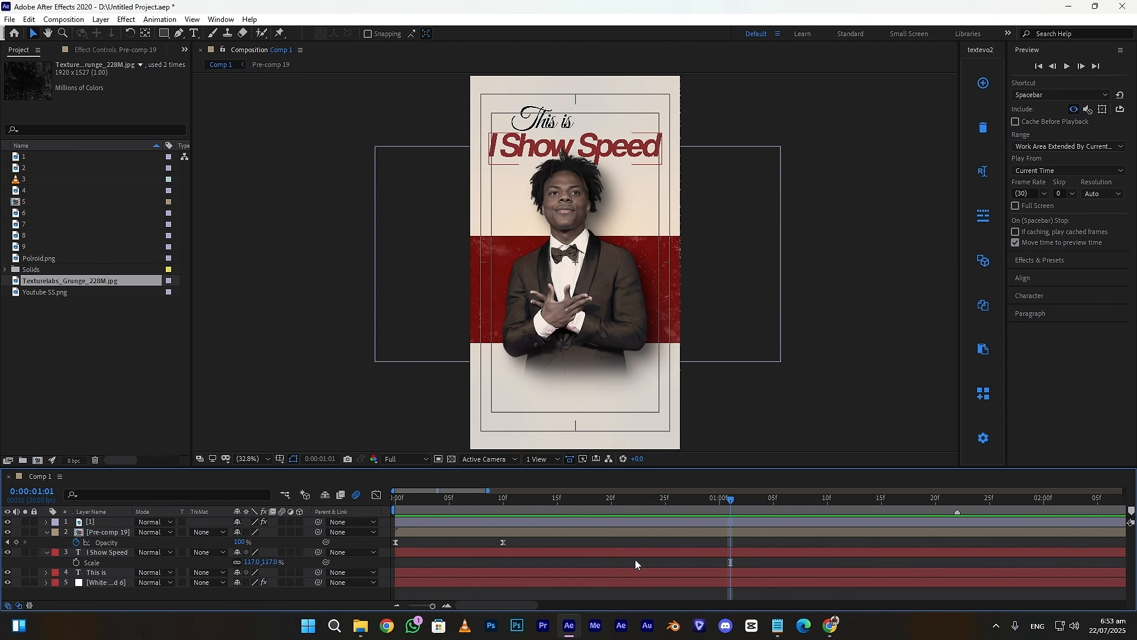
# - Move the red band pre-comp up to position 527.8, 1069.1 and shift its start to 0:15
pyautogui.click(650, 535)
pyautogui.press('s')
pyautogui.moveTo(272, 543); pyautogui.dragTo(248, 540)
pyautogui.press('p')
pyautogui.moveTo(419, 534); pyautogui.dragTo(582, 535)
pyautogui.click(459, 537)
# - Copy the "This is IShowSpeed – also known as ‘Speedy’" paragraph from the notes window into a new text layer beneath the portrait
pyautogui.moveTo(428, 499); pyautogui.dragTo(392, 501)
pyautogui.click(417, 521)
pyautogui.click(194, 34)
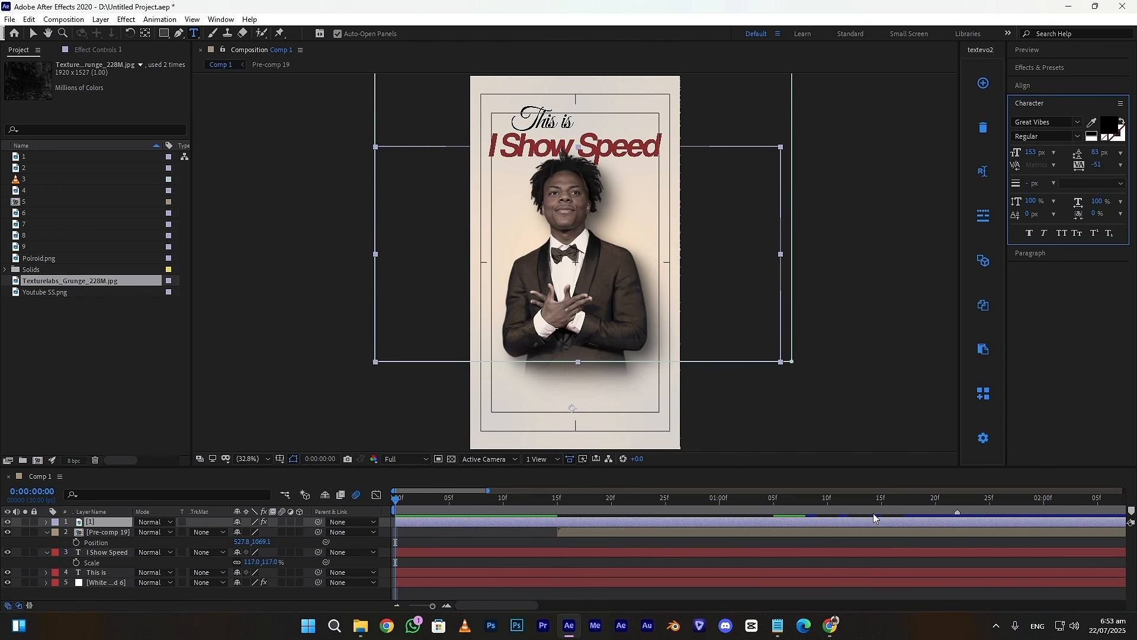
pyautogui.click(778, 626)
pyautogui.moveTo(677, 313); pyautogui.dragTo(777, 349)
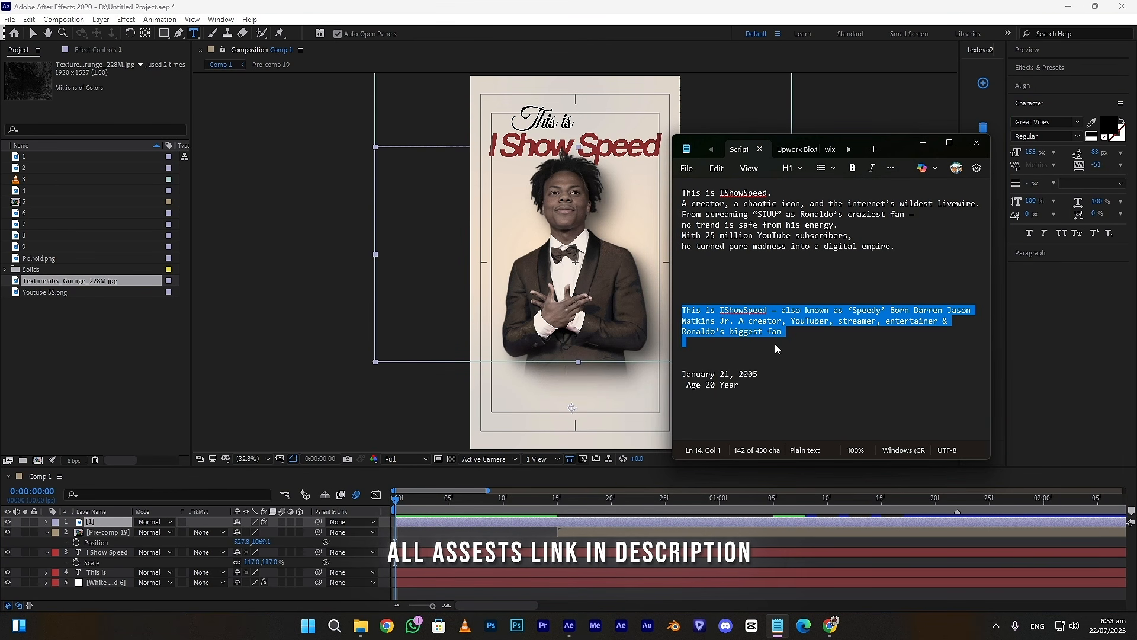
pyautogui.click(922, 144)
pyautogui.click(513, 379)
pyautogui.write('This is IShowSpeed – also known as ‘Speedy’ Born Darren Jason Watkins Jr. A creator, YouTuber, streamer, entertainer & Ronaldo’s biggest fan')
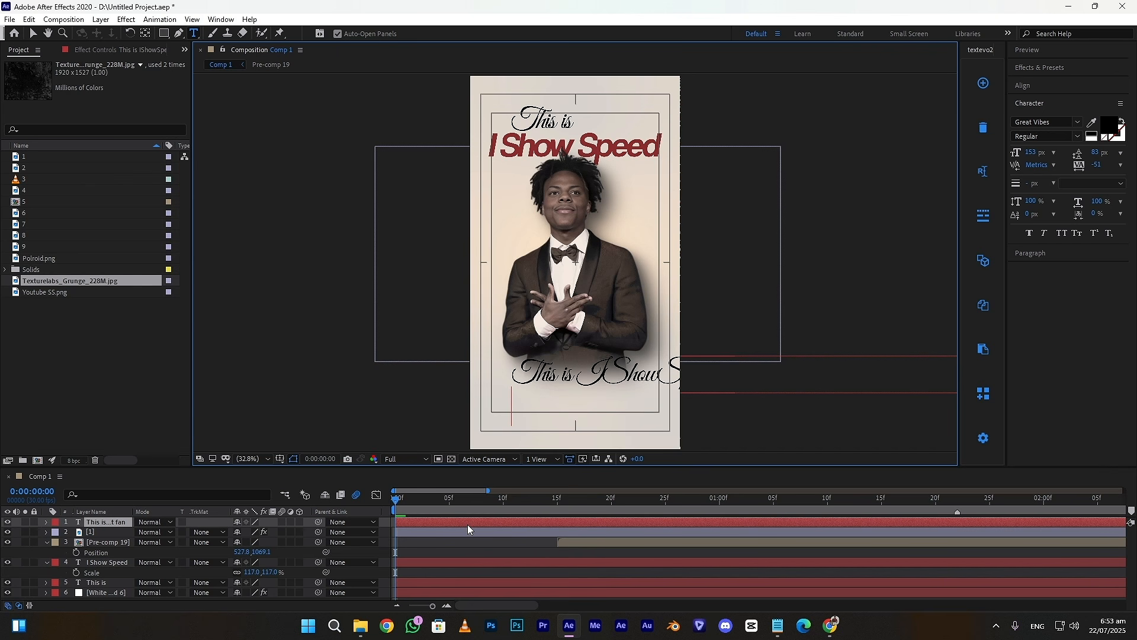
# - Set the whole bio paragraph in Helvetica Neue Bold at 40 px
pyautogui.hotkey('ctrl', 'a')
pyautogui.click(1042, 121)
pyautogui.write('hel')
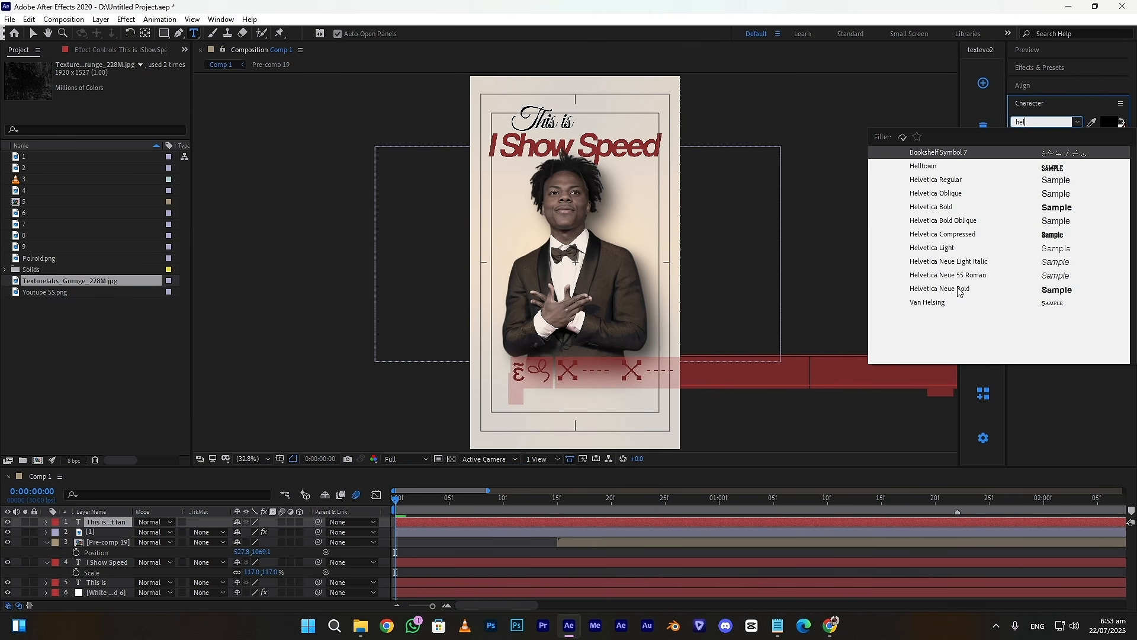
pyautogui.click(960, 289)
pyautogui.click(1007, 201)
pyautogui.write('50')
pyautogui.press('BackSpace')
pyautogui.press('BackSpace')
pyautogui.write('40')
# - Break the bio paragraph into three centred lines with 42 px leading
pyautogui.click(668, 379)
pyautogui.press('Return')
pyautogui.click(681, 395)
pyautogui.press('Return')
pyautogui.hotkey('ctrl', 'a')
pyautogui.moveTo(1085, 205); pyautogui.dragTo(1061, 204)
pyautogui.click(1023, 85)
pyautogui.click(1038, 116)
# - Position the bio paragraph beneath the portrait and match its fill colour to the red "I Show Speed" title
pyautogui.click(492, 380)
pyautogui.click(33, 34)
pyautogui.moveTo(598, 391); pyautogui.dragTo(601, 393)
pyautogui.click(1063, 165)
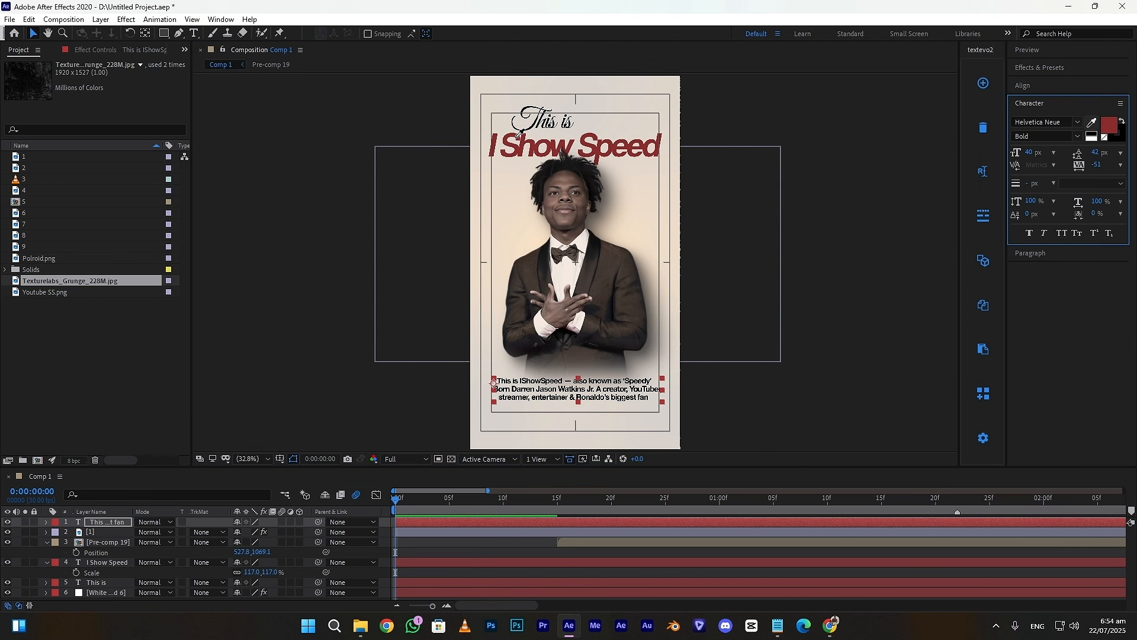
pyautogui.click(523, 145)
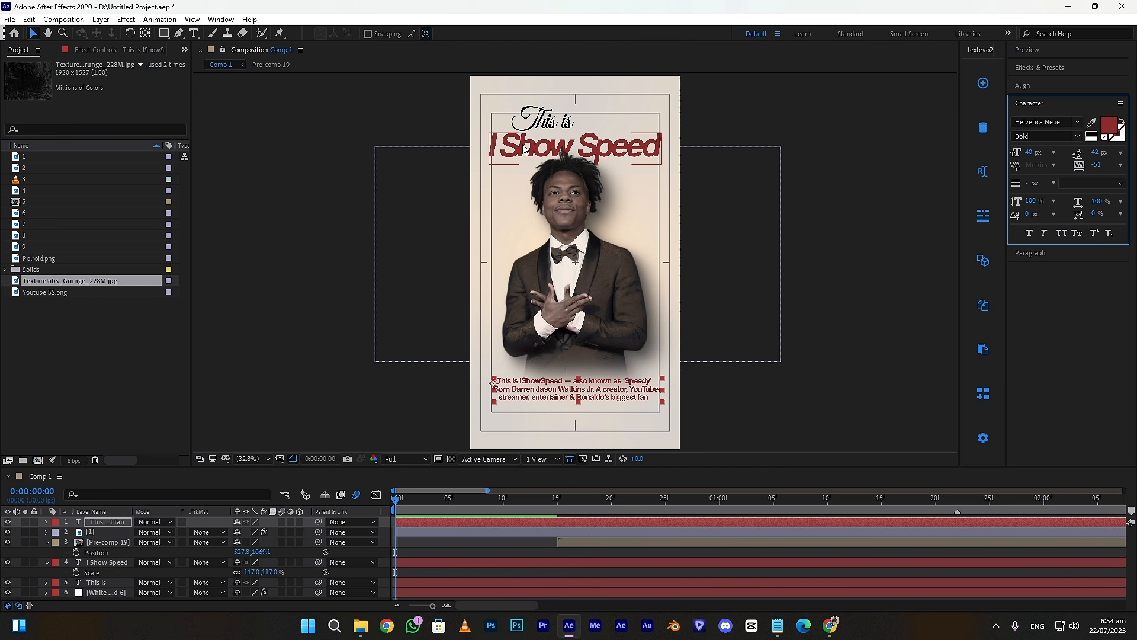
pyautogui.click(490, 555)
# - Copy the birth date and age lines from the notes window into a new text layer left of the portrait's neck
pyautogui.click(194, 33)
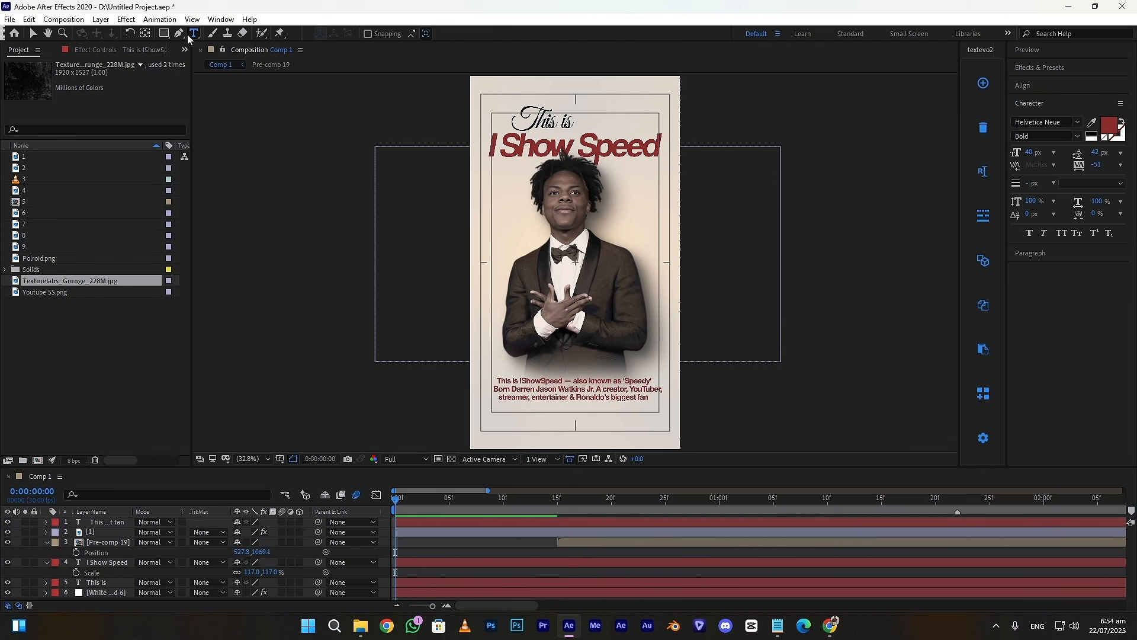
pyautogui.click(778, 626)
pyautogui.moveTo(683, 374); pyautogui.dragTo(754, 385)
pyautogui.hotkey('ctrl', 'c')
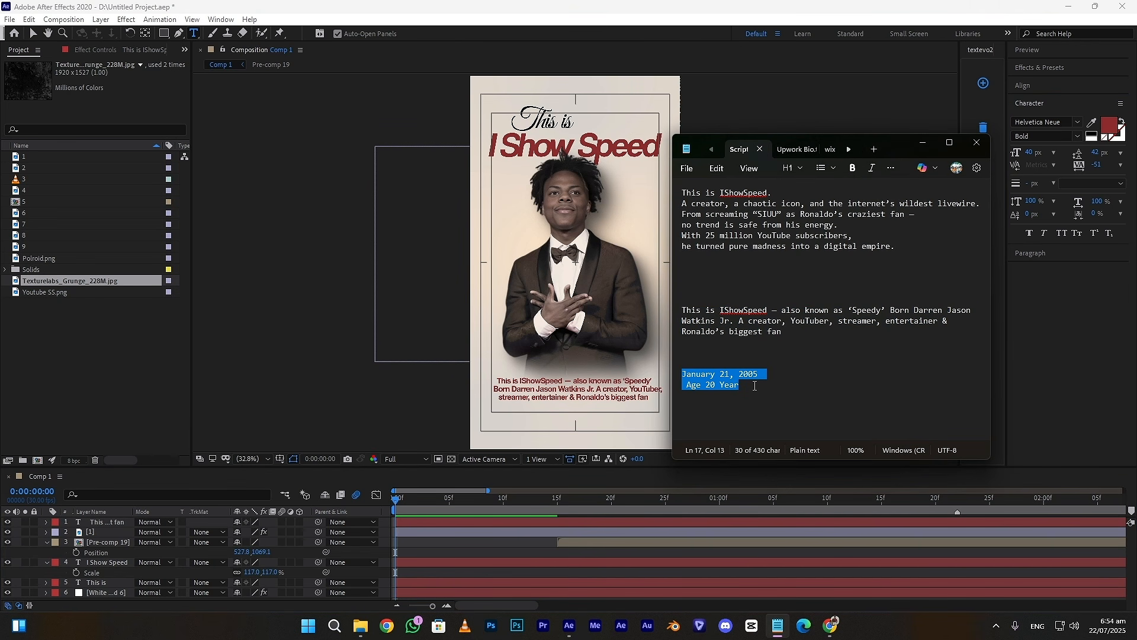
pyautogui.click(923, 144)
pyautogui.click(499, 232)
pyautogui.hotkey('ctrl', 'v')
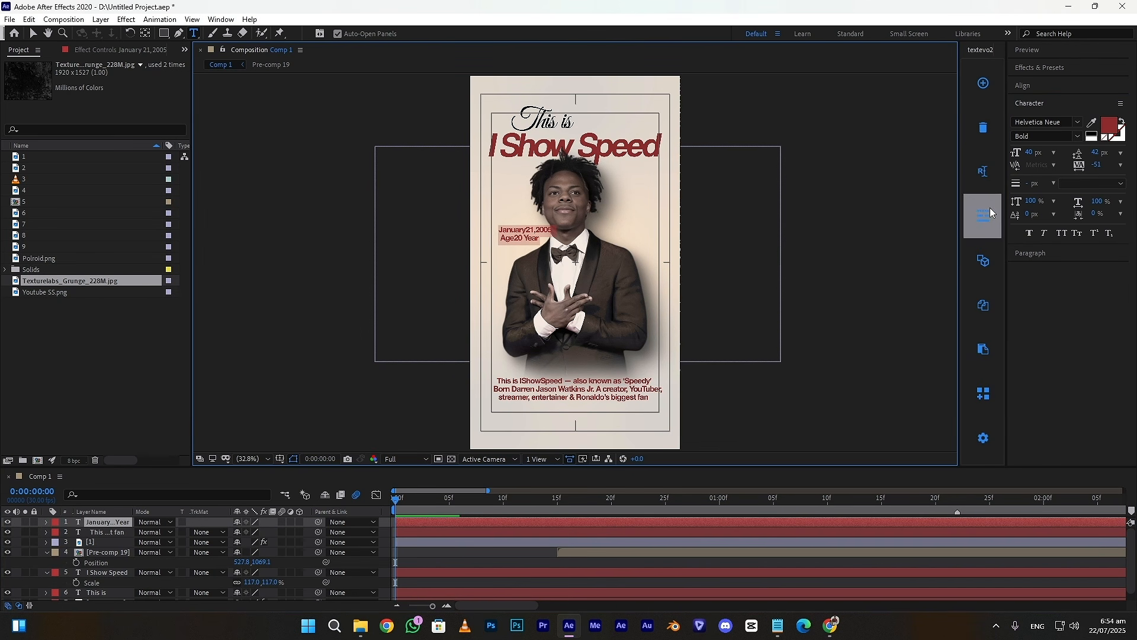
# - Set the birth date and age text to 33 px with 38 px leading and nudge it towards the frame's left edge
pyautogui.moveTo(1096, 154); pyautogui.dragTo(1095, 153)
pyautogui.click(34, 34)
pyautogui.moveTo(521, 236); pyautogui.dragTo(509, 240)
pyautogui.click(962, 522)
# - Hide the title/action safe guides and draw a small dark red circle above the portrait's right-hand shoulder, near the frame's edge
pyautogui.click(293, 459)
pyautogui.click(314, 474)
pyautogui.moveTo(164, 34); pyautogui.dragTo(217, 62)
pyautogui.press('/')
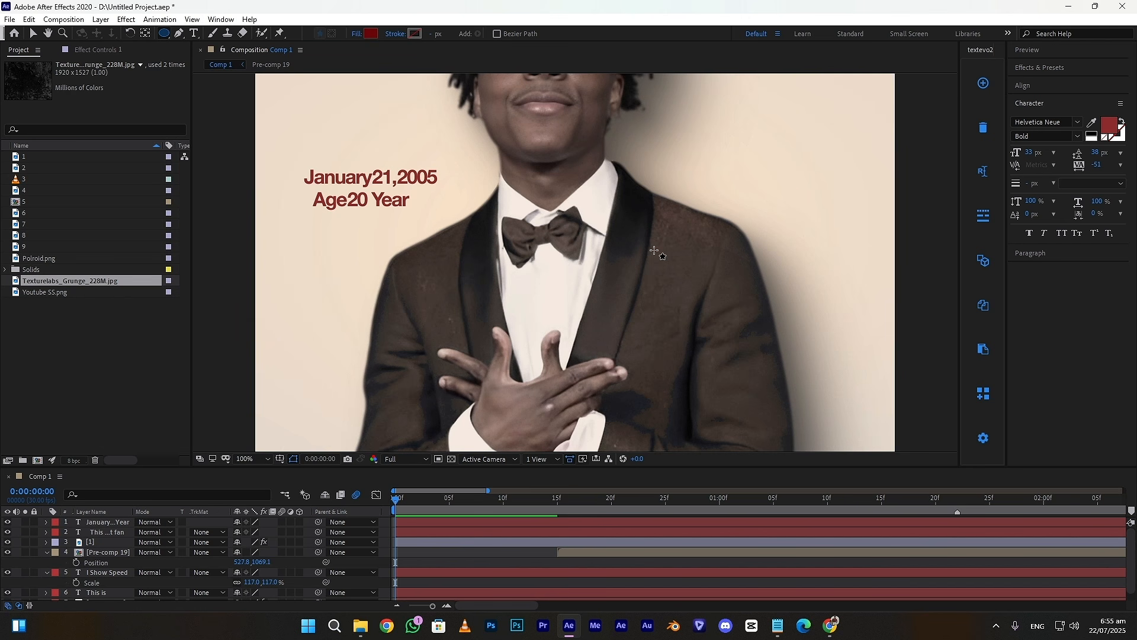
pyautogui.moveTo(785, 176); pyautogui.dragTo(809, 197)
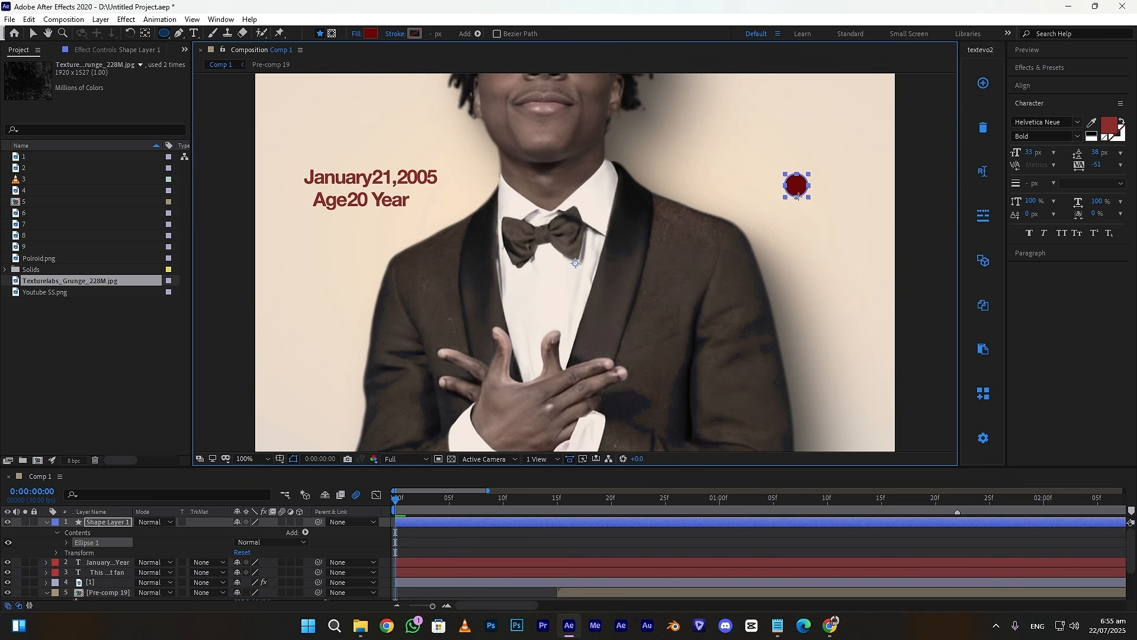
pyautogui.click(33, 33)
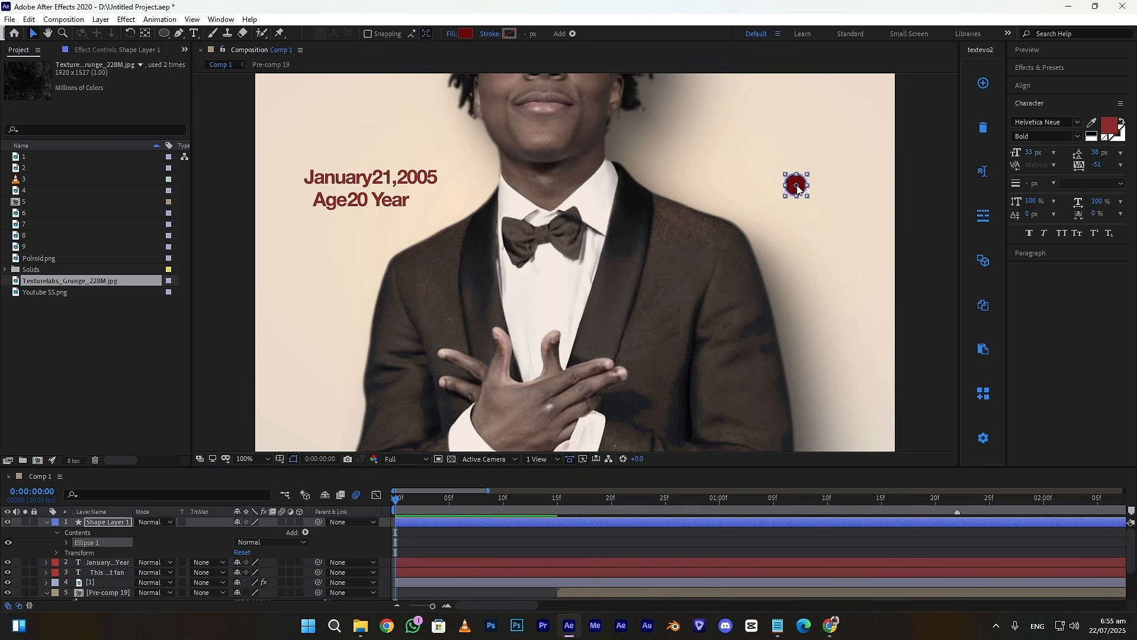
pyautogui.moveTo(798, 189); pyautogui.dragTo(836, 196)
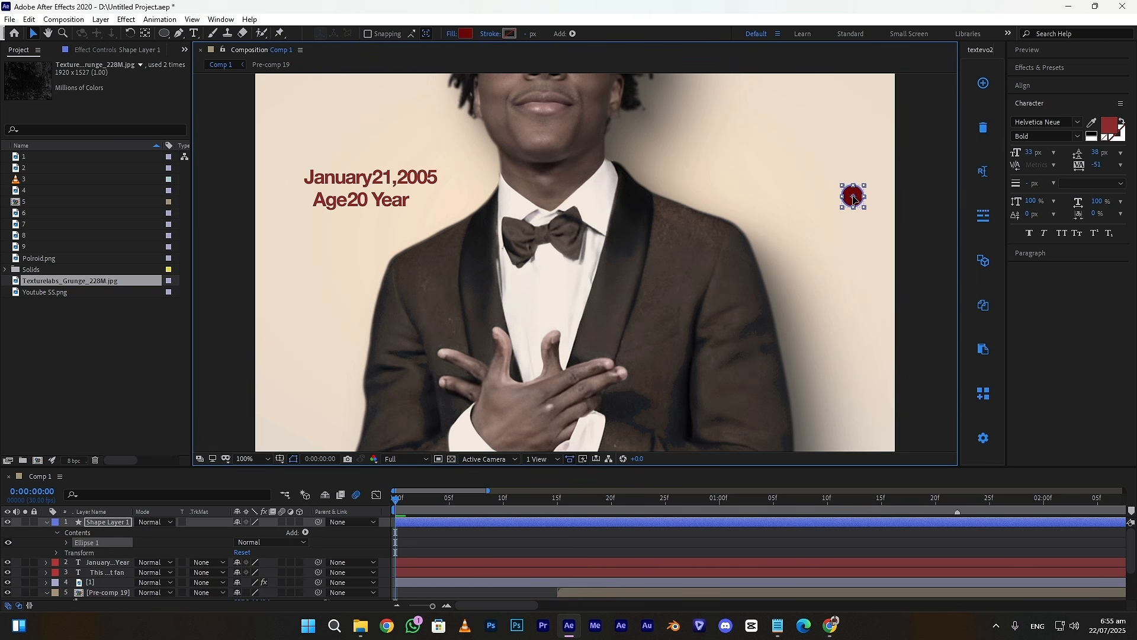
# - Set up the Pen tool for a new shape with the fill set to None and a solid-colour stroke
pyautogui.press(',')
pyautogui.click(179, 35)
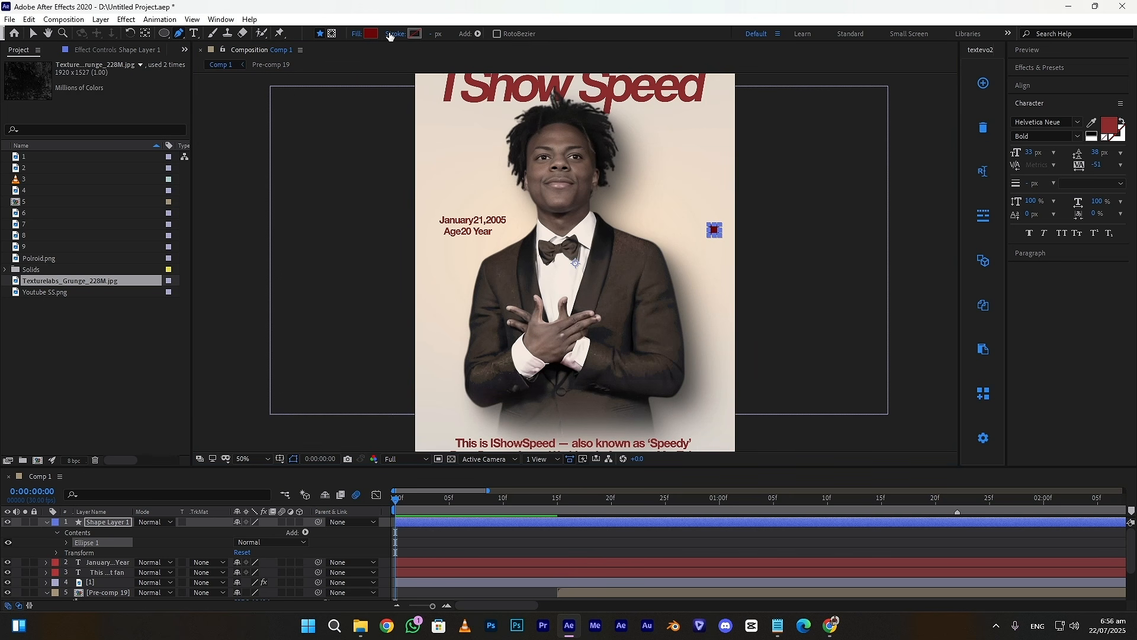
pyautogui.click(356, 34)
pyautogui.click(508, 278)
pyautogui.click(550, 345)
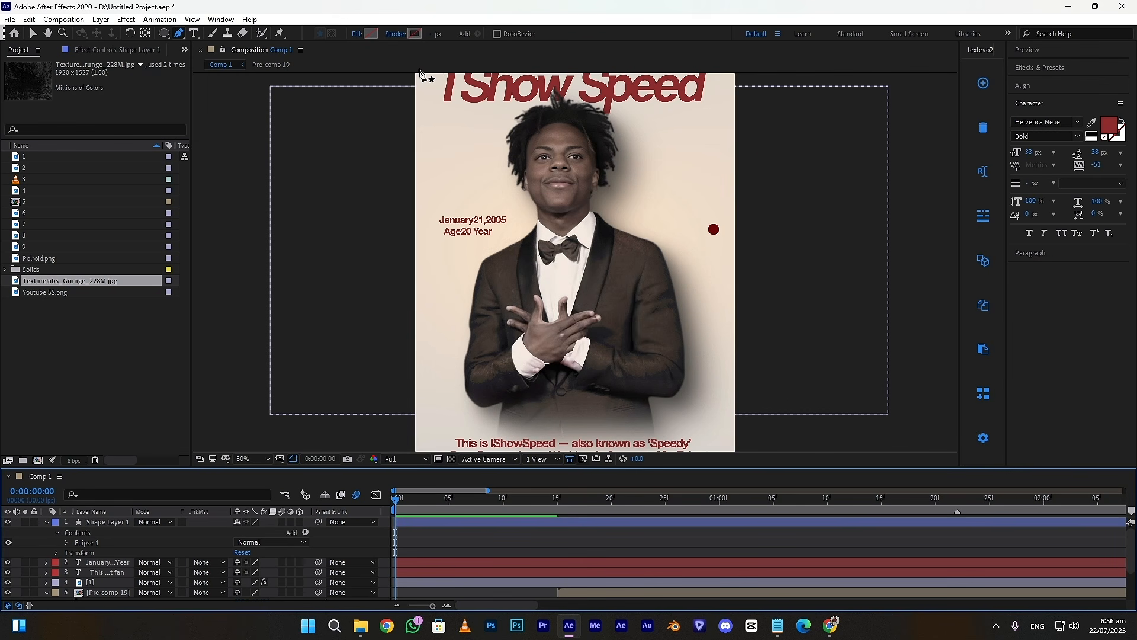
pyautogui.click(395, 34)
pyautogui.click(509, 278)
pyautogui.click(550, 346)
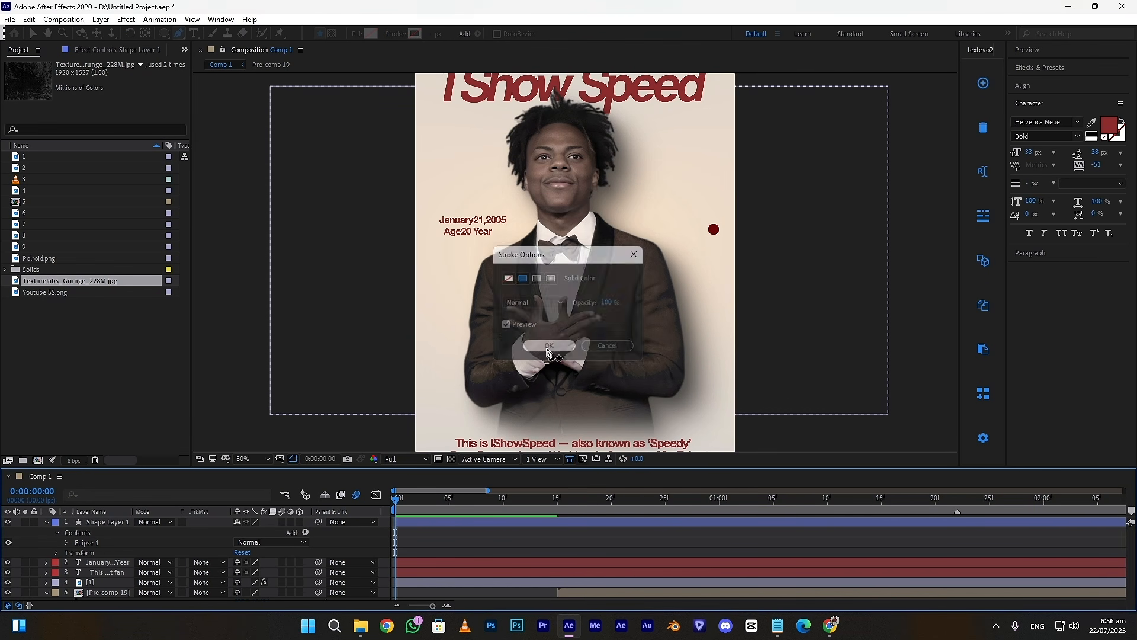
# - Draw a vertical dark red line with a 5 px stroke running down into the small circle
pyautogui.click(712, 137)
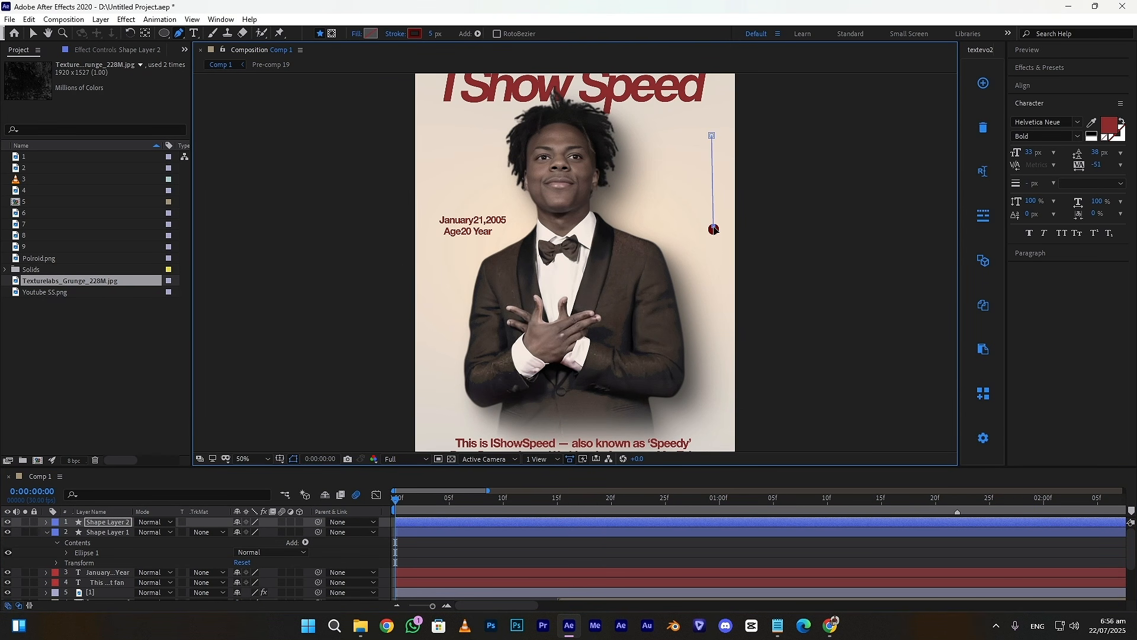
pyautogui.click(422, 568)
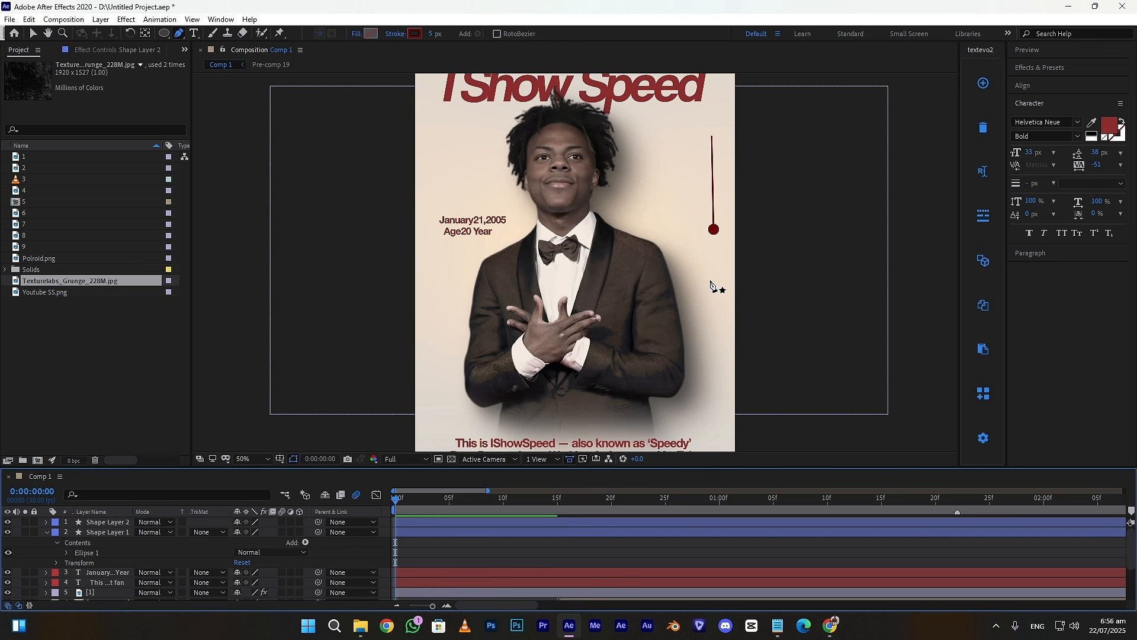
pyautogui.click(251, 459)
pyautogui.click(261, 264)
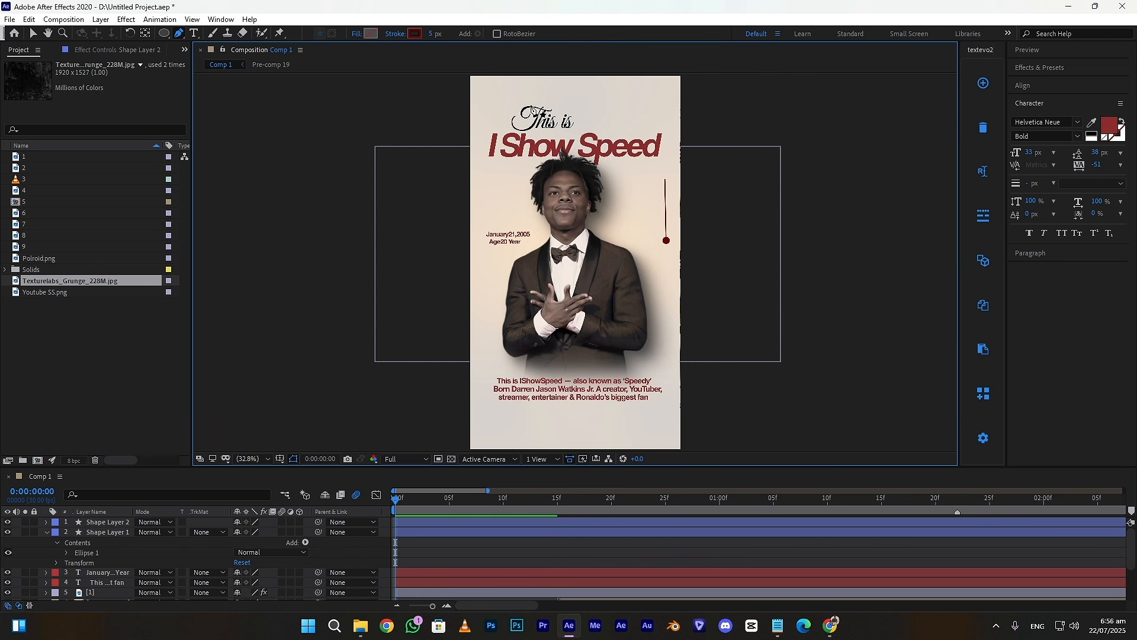
pyautogui.click(33, 34)
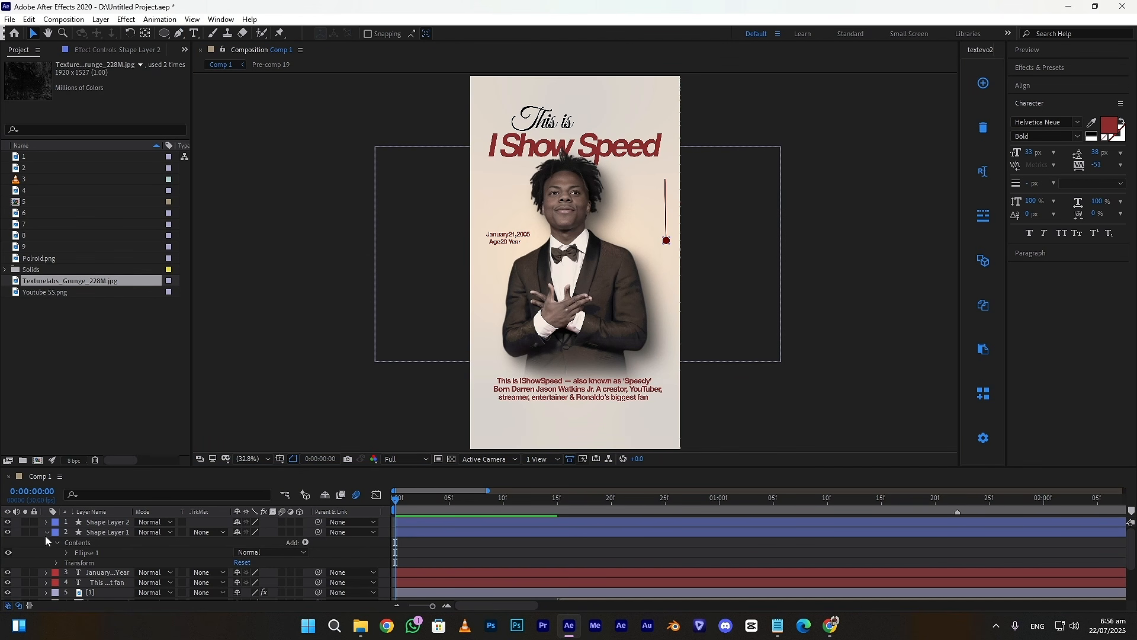
# - Add Trim Paths to the vertical line's shape layer and expand its properties
pyautogui.click(46, 532)
pyautogui.click(97, 521)
pyautogui.click(45, 521)
pyautogui.click(305, 532)
pyautogui.click(332, 505)
pyautogui.click(65, 553)
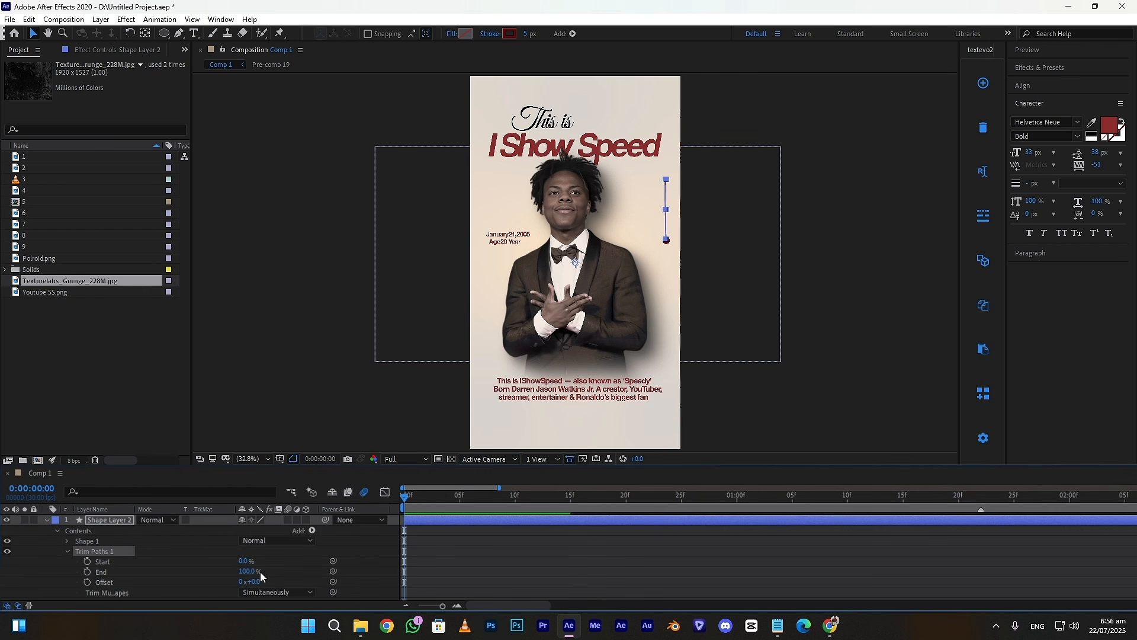
# - Keyframe the line's Trim Paths End from 0% at 0:07 to 100% at 0:22 and apply Easy Ease
pyautogui.click(95, 565)
pyautogui.scroll(-3, 95, 565)
pyautogui.moveTo(504, 478); pyautogui.dragTo(786, 485)
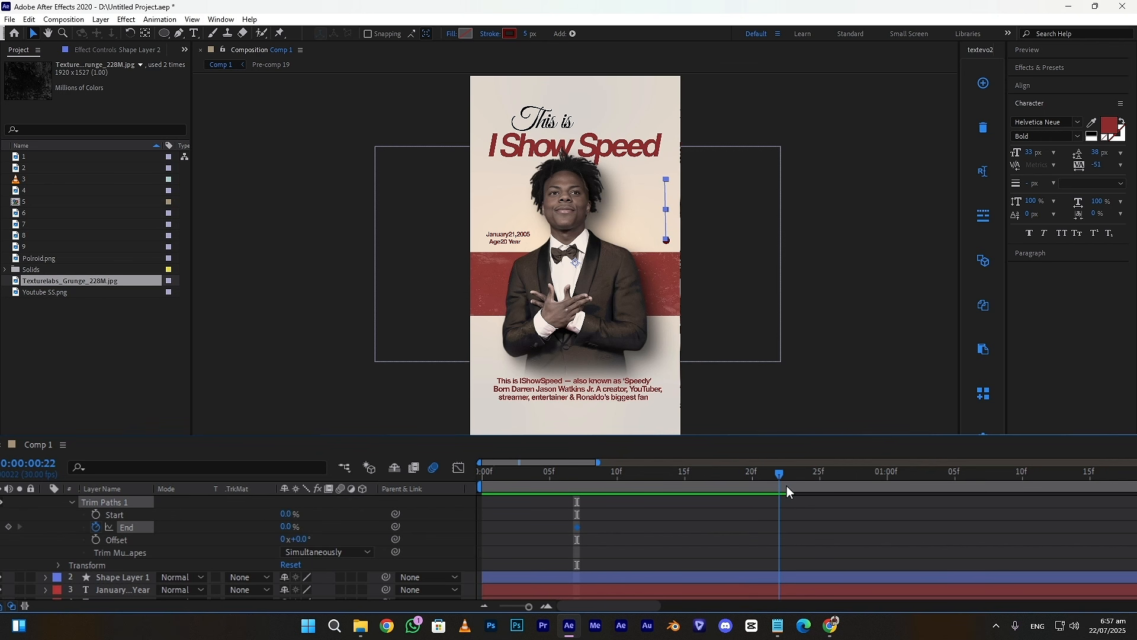
pyautogui.moveTo(284, 527); pyautogui.dragTo(445, 527)
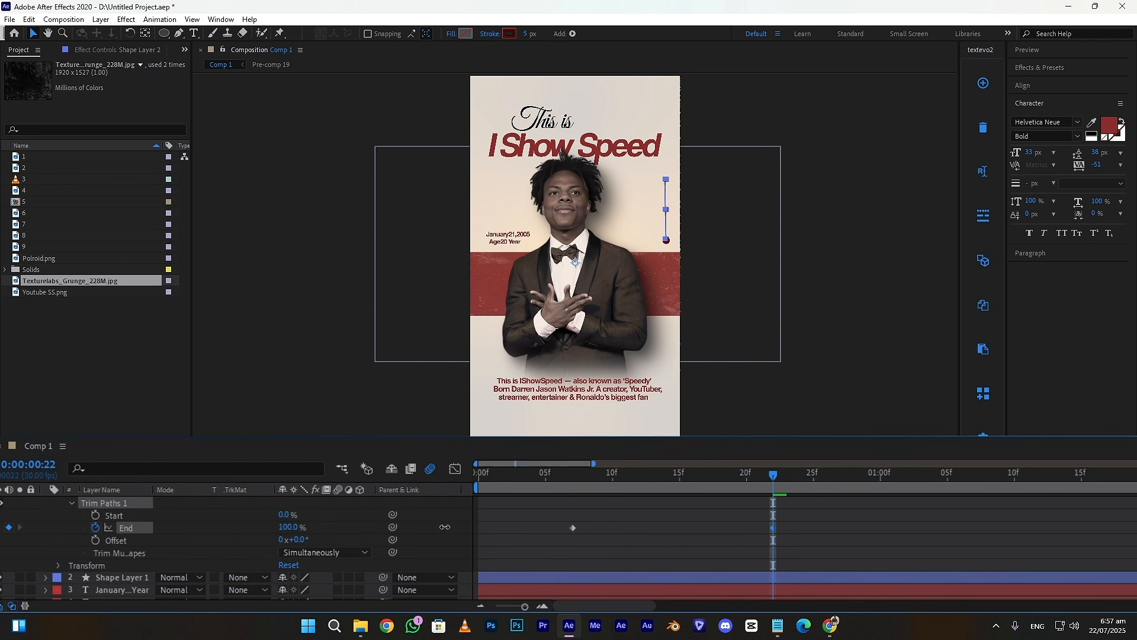
pyautogui.press('F9')
# - Add Trim Paths to the small circle's shape layer
pyautogui.click(86, 583)
pyautogui.click(47, 583)
pyautogui.scroll(-1, 88, 586)
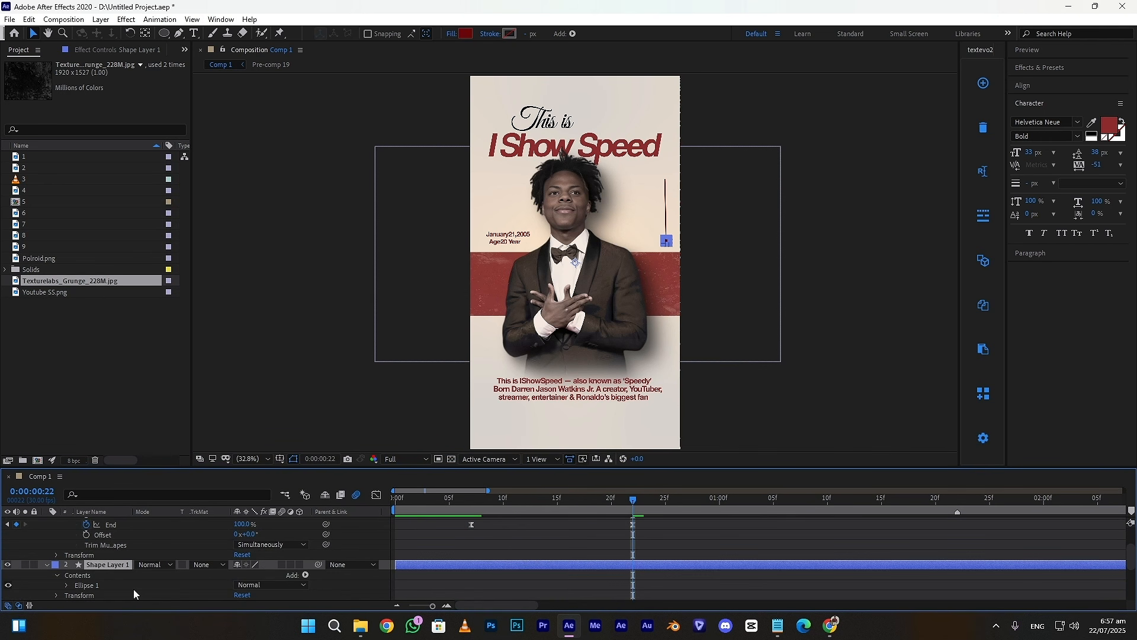
pyautogui.click(306, 574)
pyautogui.click(355, 510)
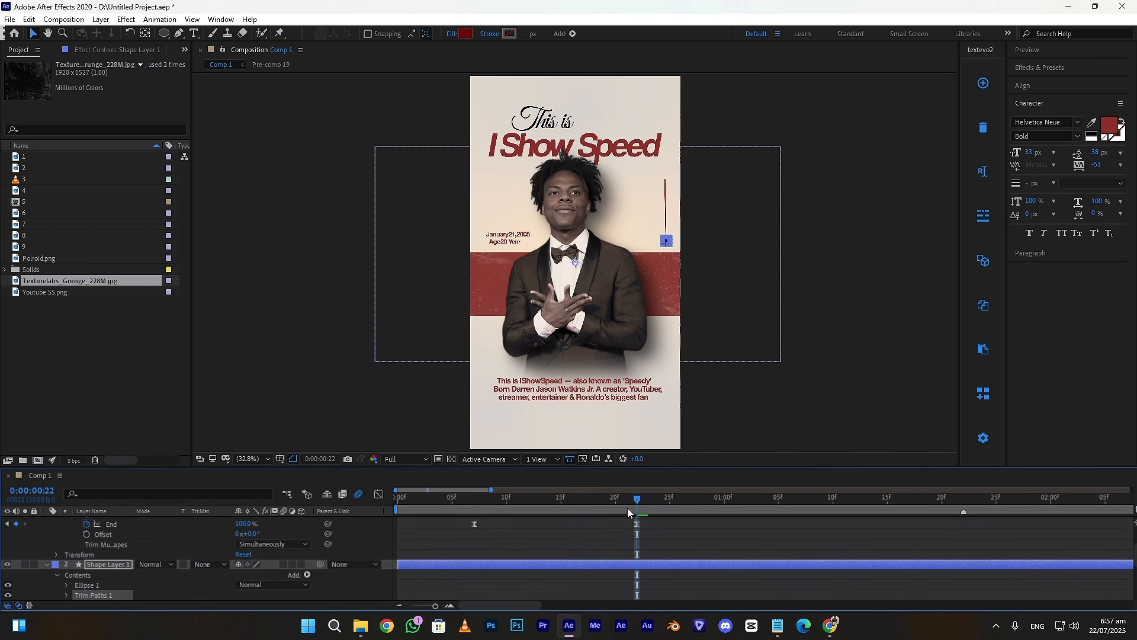
# - Keyframe the circle's Trim Paths End from a lowered value at 0:19 to 100% at 01:02
pyautogui.moveTo(627, 509); pyautogui.dragTo(599, 511)
pyautogui.click(67, 594)
pyautogui.scroll(-2, 119, 583)
pyautogui.moveTo(283, 569); pyautogui.dragTo(201, 570)
pyautogui.click(94, 569)
pyautogui.moveTo(735, 495); pyautogui.dragTo(917, 496)
pyautogui.moveTo(286, 567); pyautogui.dragTo(379, 565)
pyautogui.click(551, 550)
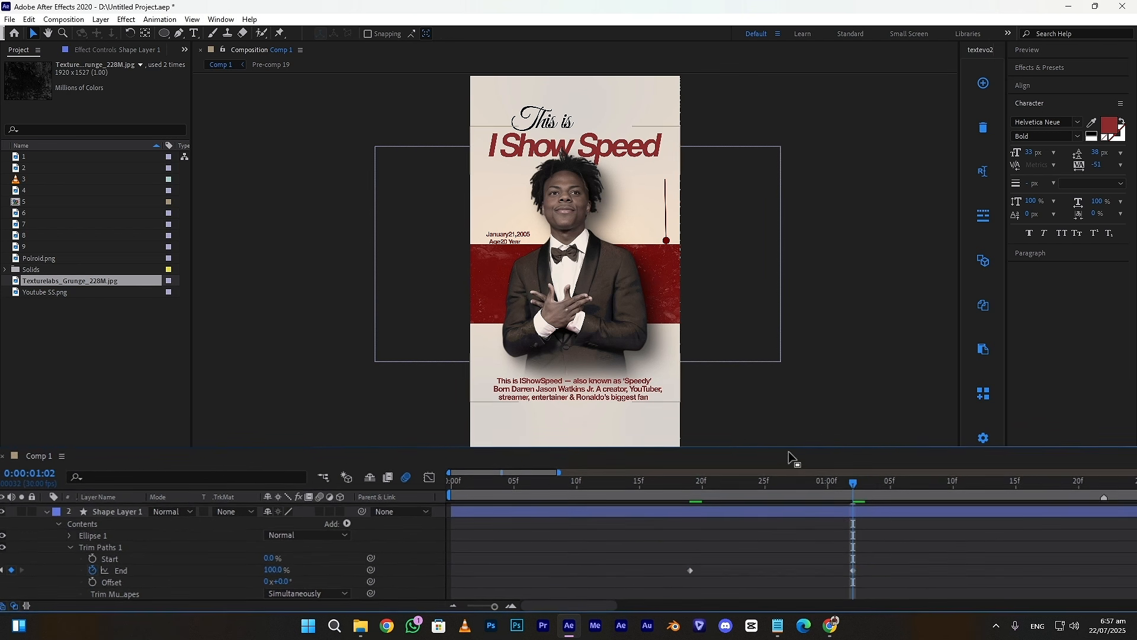
# - Move the line and circle shape layers up together to position 540, 927
pyautogui.scroll(1, 710, 560)
pyautogui.click(708, 555)
pyautogui.scroll(2, 704, 551)
pyautogui.keyDown('shift'); pyautogui.click(698, 520); pyautogui.keyUp('shift')
pyautogui.press('p')
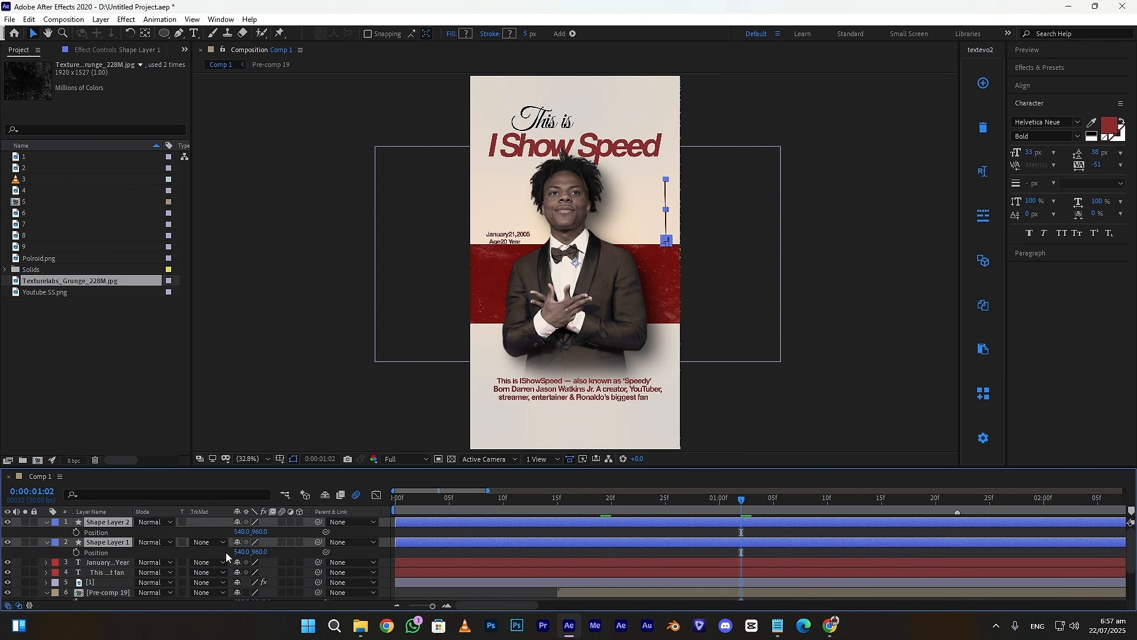
pyautogui.moveTo(258, 536); pyautogui.dragTo(241, 531)
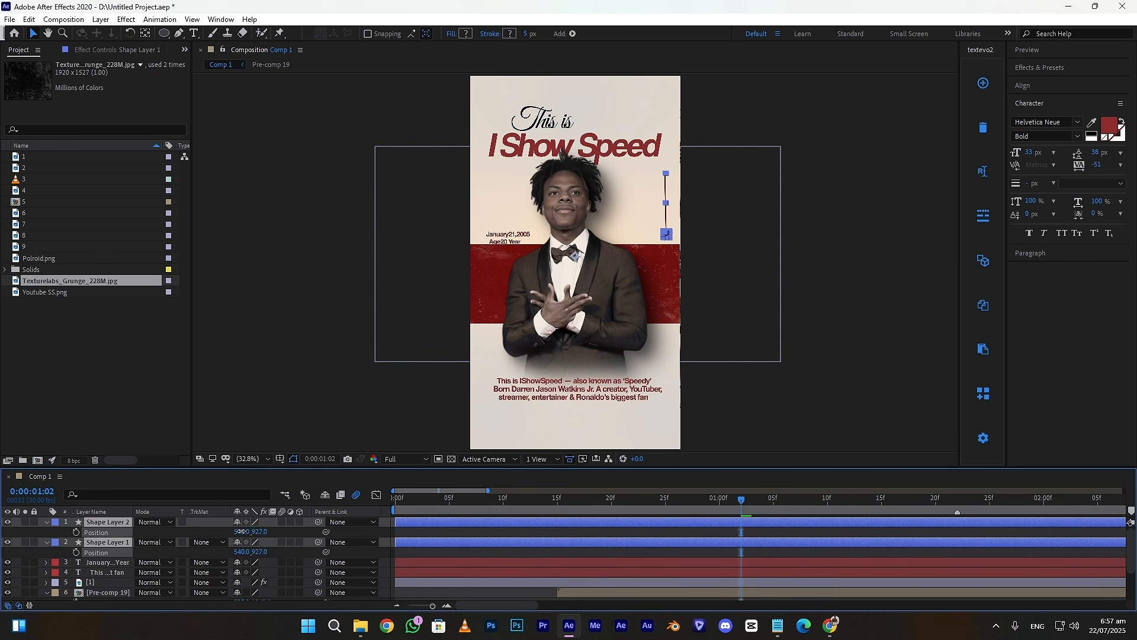
pyautogui.scroll(-1, 114, 577)
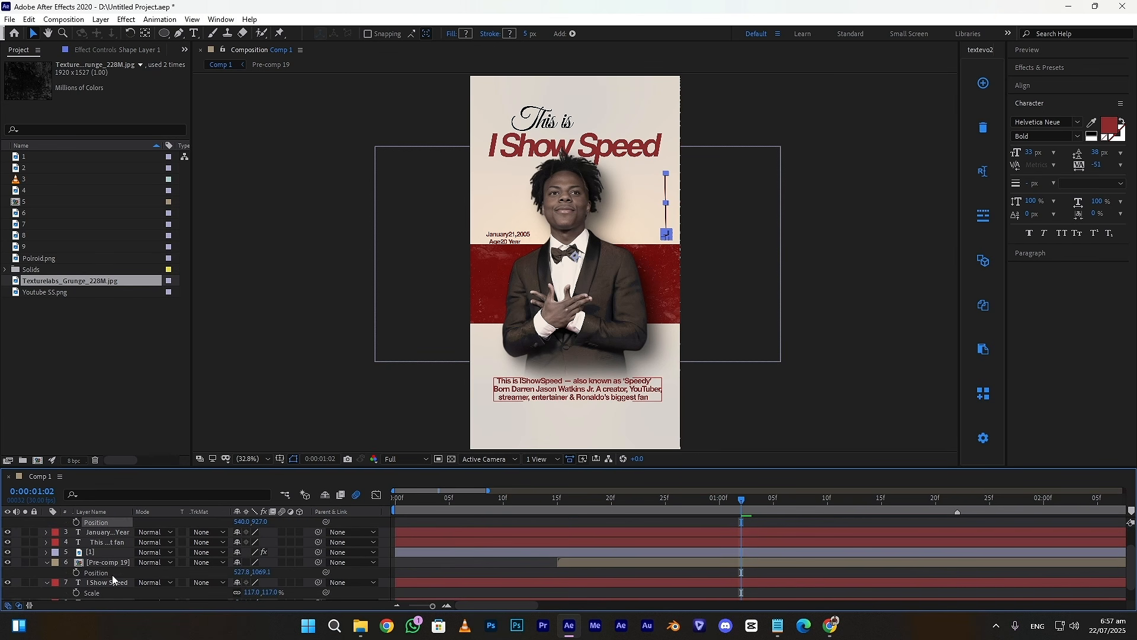
# - Collapse the shape layers' position properties and preview the composition from the start
pyautogui.scroll(1, 542, 564)
pyautogui.press('p')
pyautogui.click(456, 586)
pyautogui.moveTo(416, 501); pyautogui.dragTo(385, 513)
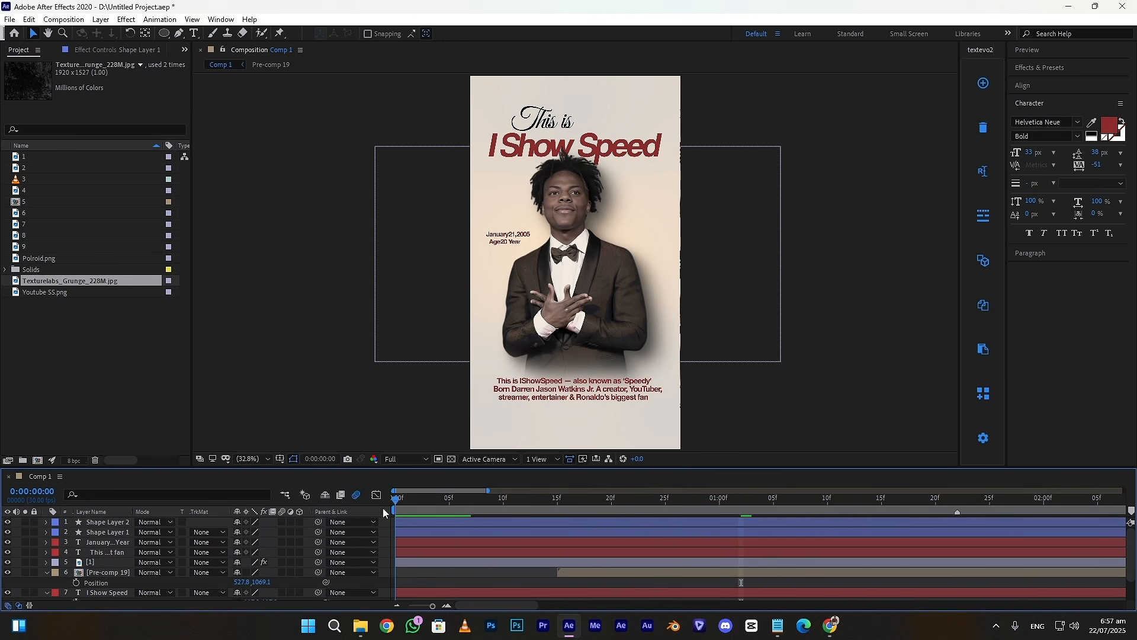
pyautogui.click(1027, 50)
pyautogui.click(1067, 67)
pyautogui.click(1067, 67)
# - Move the red band layer, Pre-comp 19, down to position 527.8, 1098.1
pyautogui.click(468, 591)
pyautogui.click(628, 575)
pyautogui.press('p')
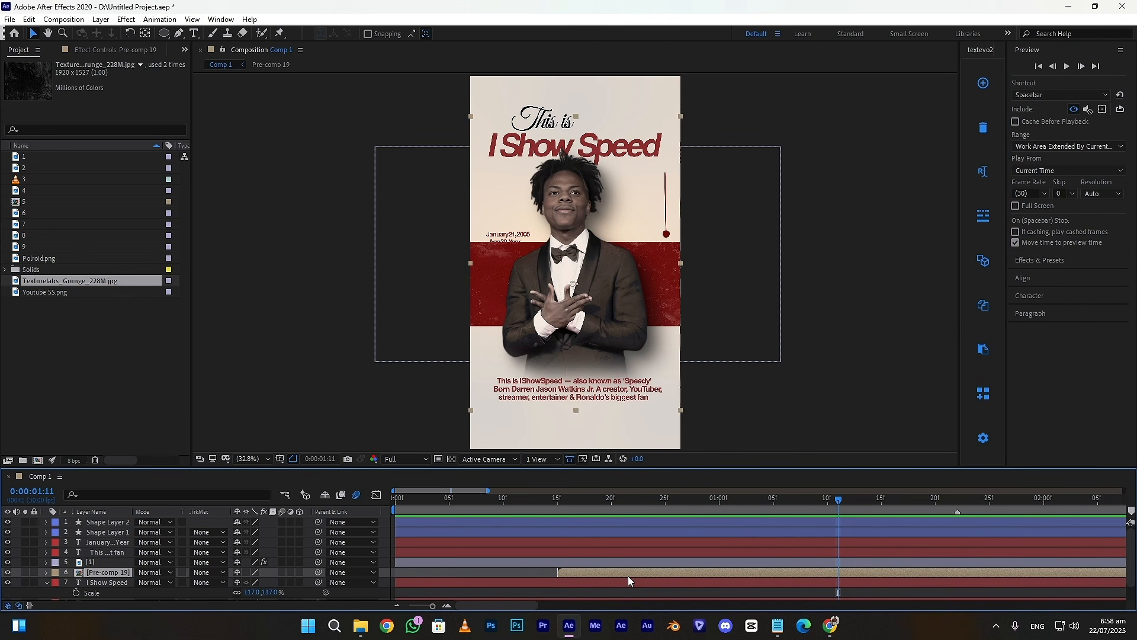
pyautogui.click(569, 581)
pyautogui.click(738, 573)
pyautogui.press('p')
pyautogui.moveTo(258, 582); pyautogui.dragTo(271, 581)
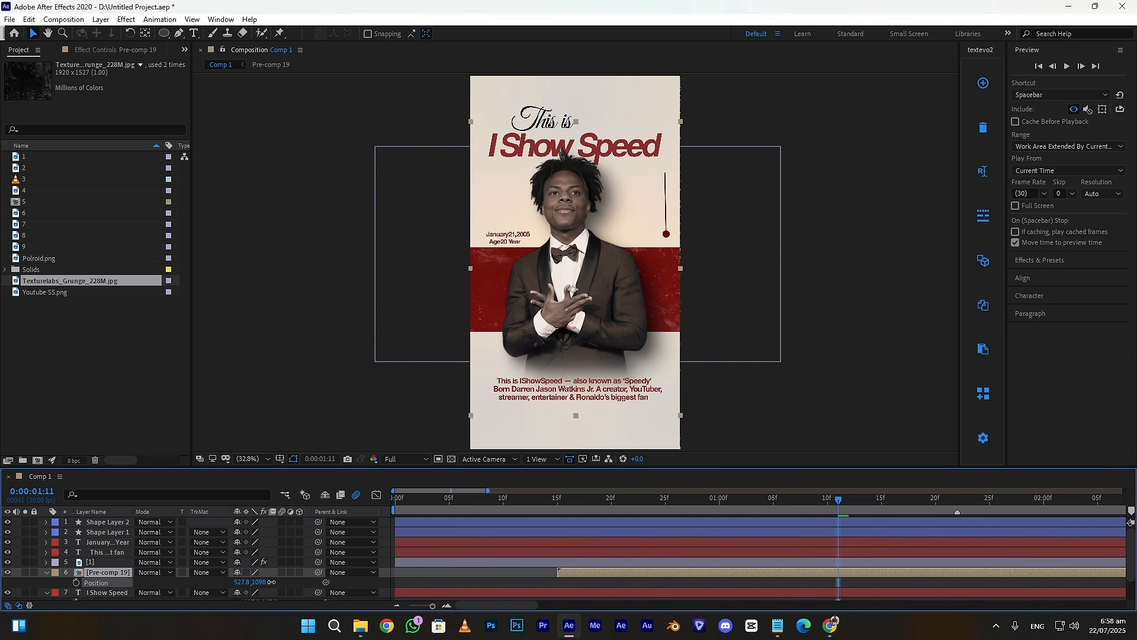
pyautogui.click(506, 584)
# - Add TextEvo to the "This is" text at 0:00 and set its Position Y to 30
pyautogui.moveTo(540, 502); pyautogui.dragTo(393, 503)
pyautogui.scroll(-2, 108, 545)
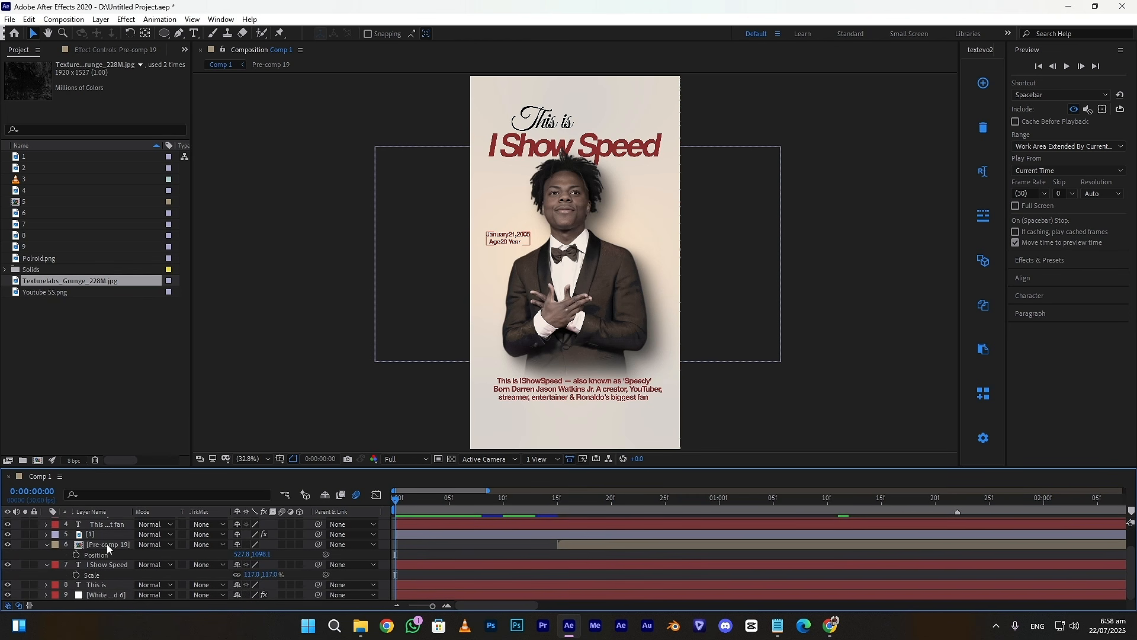
pyautogui.click(95, 586)
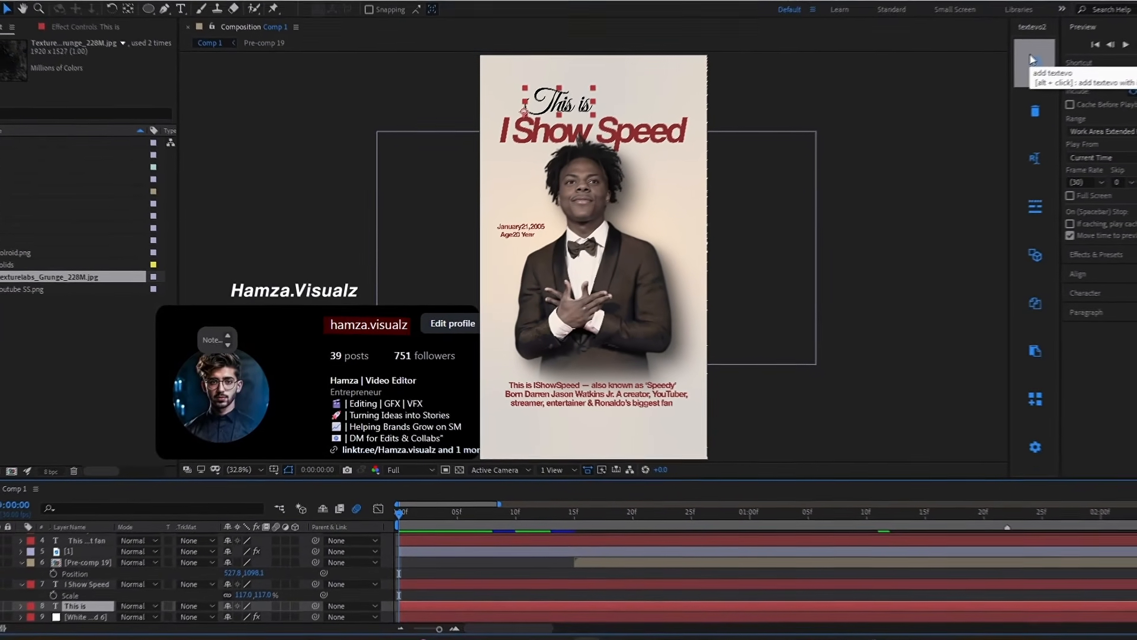
pyautogui.click(1032, 59)
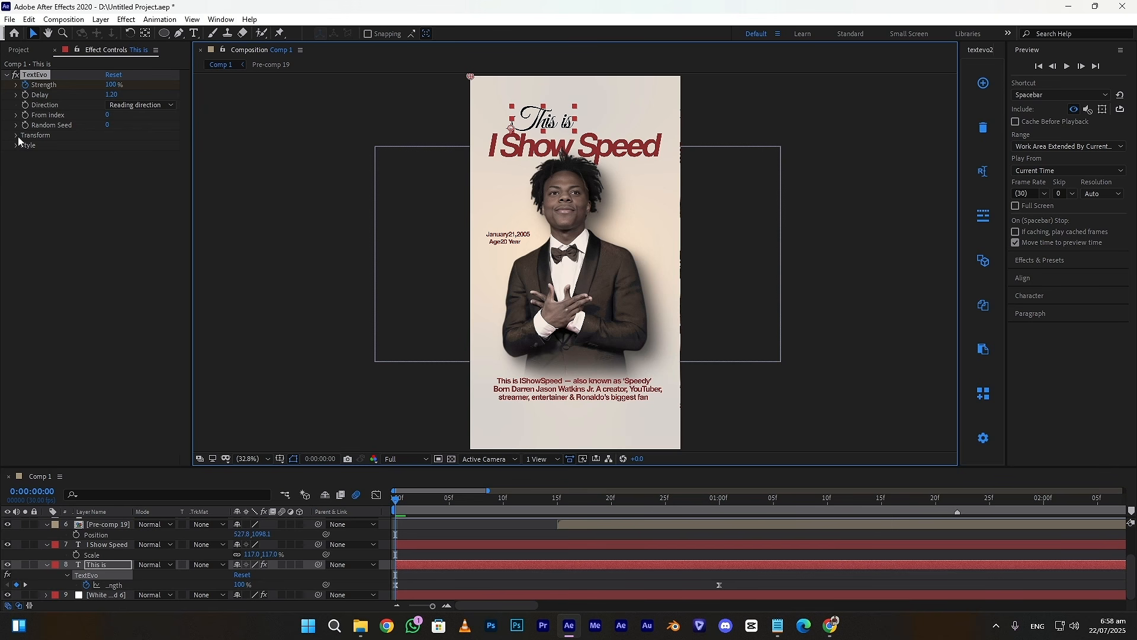
pyautogui.click(16, 136)
pyautogui.click(26, 155)
pyautogui.click(112, 174)
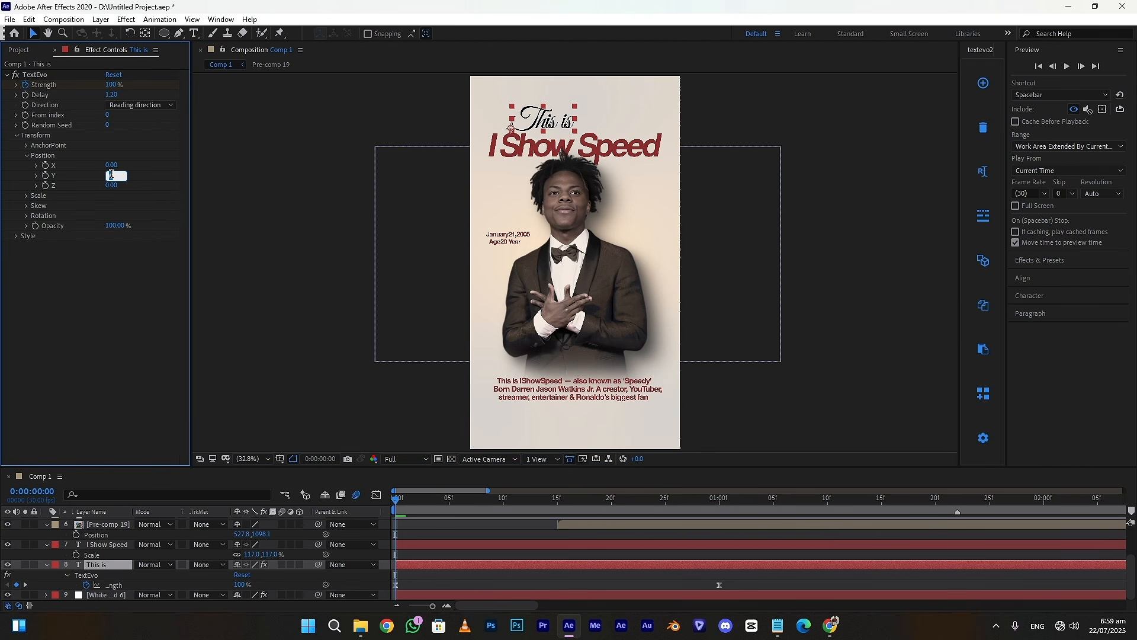
pyautogui.write('30')
pyautogui.click(100, 275)
# - Set the "This is" TextEvo vertical Blur to 10 and its Opacity to 0%
pyautogui.click(16, 236)
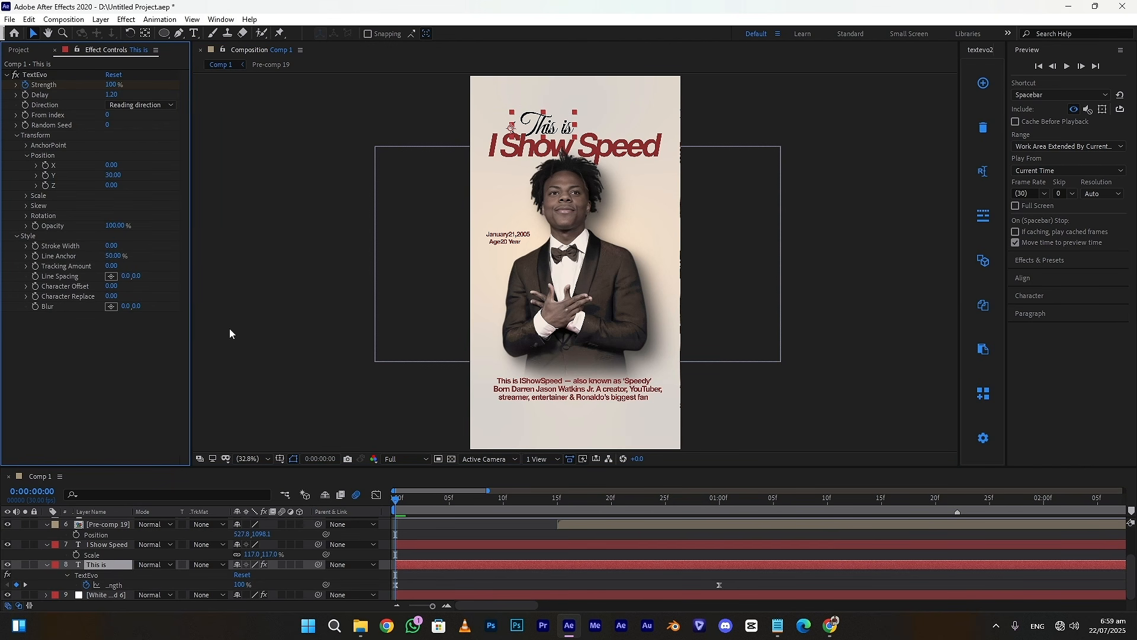
pyautogui.write('20')
pyautogui.press('Return')
pyautogui.press('Return')
pyautogui.moveTo(121, 232); pyautogui.dragTo(43, 227)
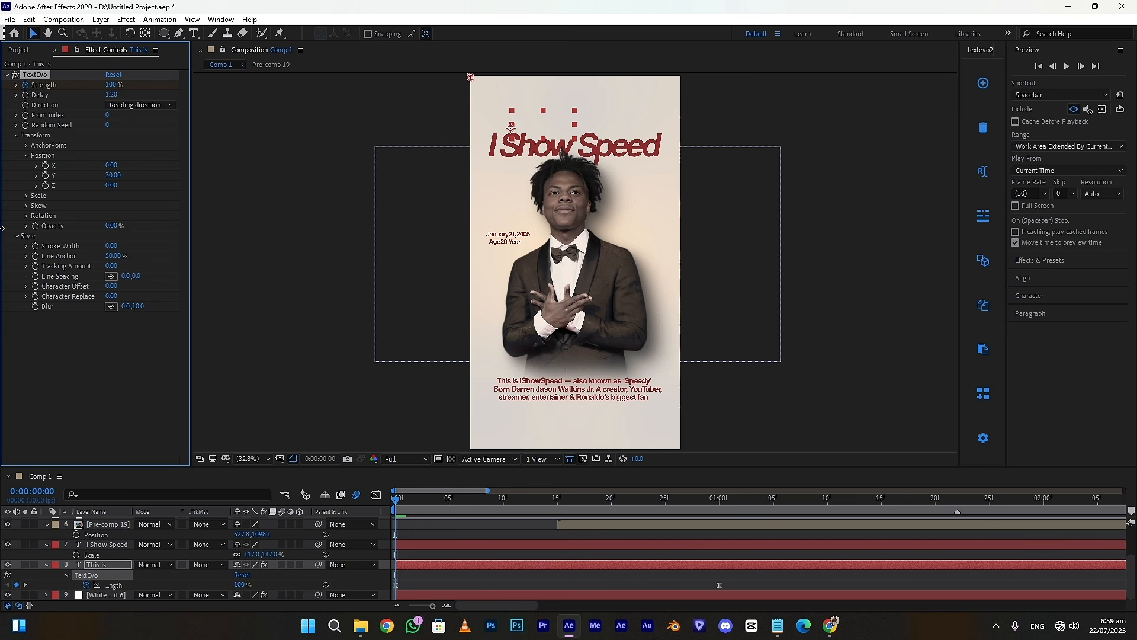
# - Preview the "This is" text animation from the start of the composition
pyautogui.click(1068, 68)
pyautogui.click(1068, 69)
pyautogui.moveTo(418, 501); pyautogui.dragTo(368, 511)
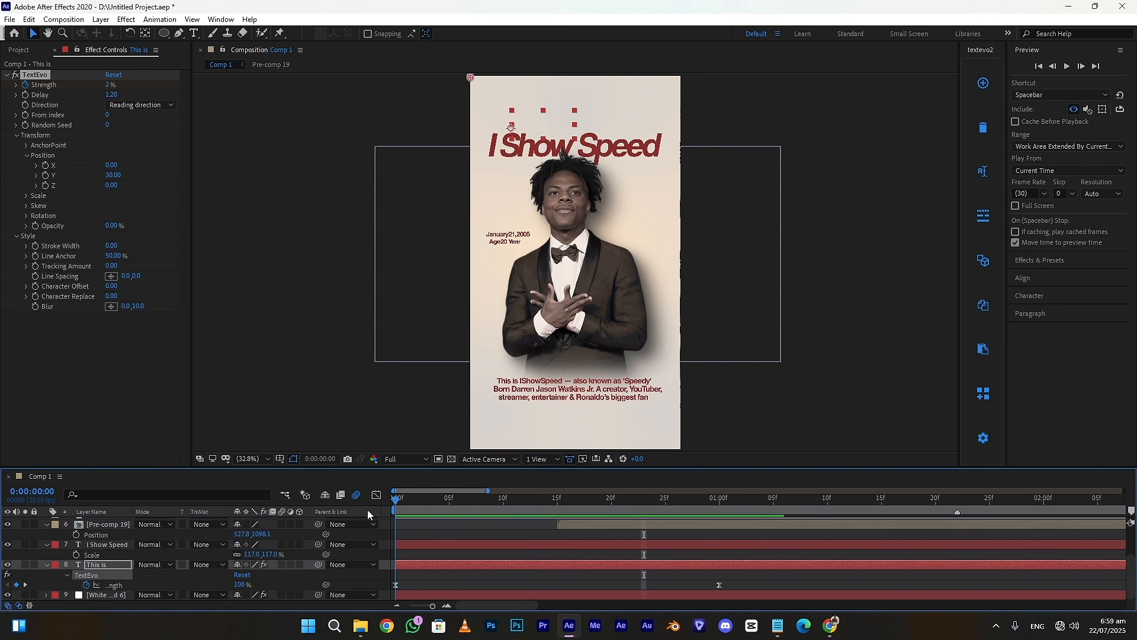
pyautogui.click(1068, 66)
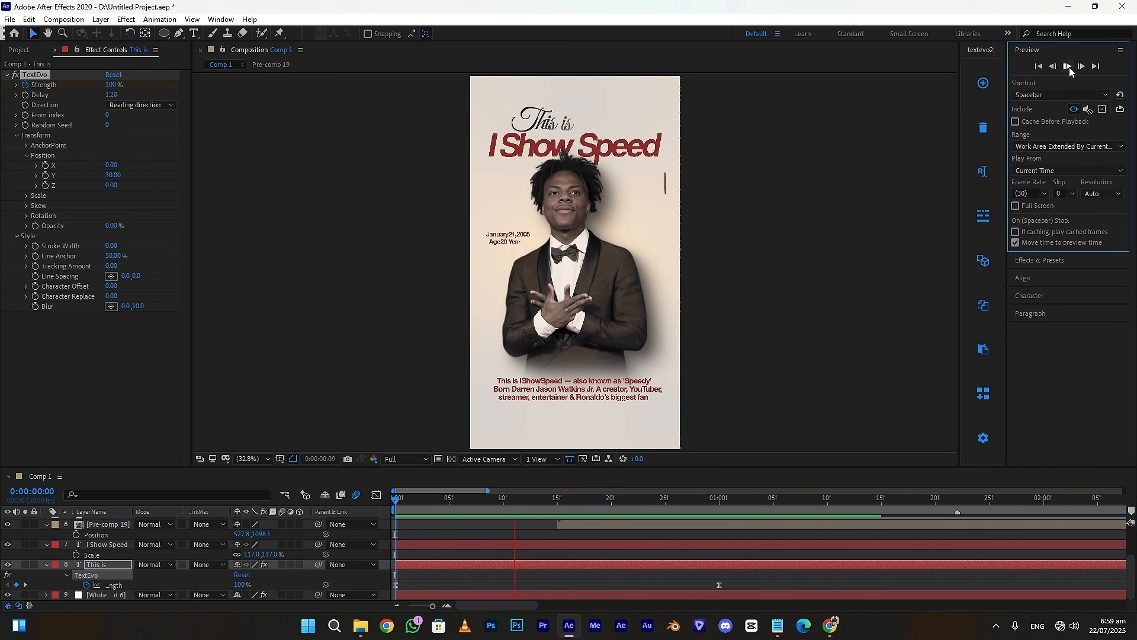
pyautogui.click(1068, 67)
# - Add TextEvo to the "I Show Speed" text at 0:00 and set its Position Y to 30
pyautogui.click(416, 546)
pyautogui.moveTo(413, 500); pyautogui.dragTo(375, 508)
pyautogui.click(983, 84)
pyautogui.click(16, 135)
pyautogui.click(27, 155)
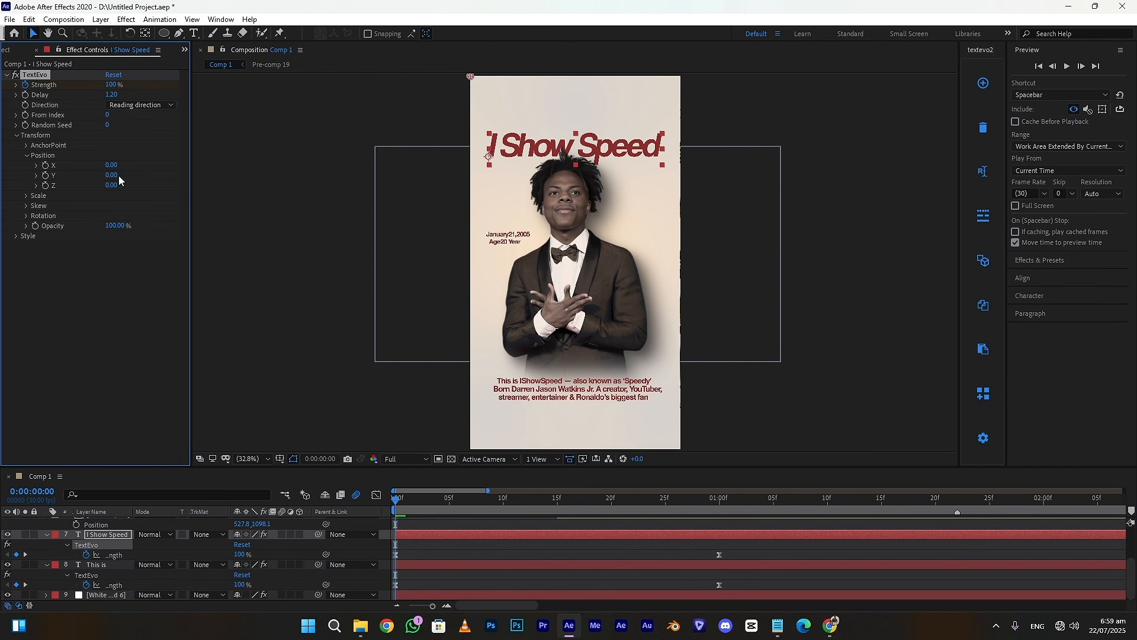
pyautogui.click(85, 316)
# - Set the "I Show Speed" TextEvo vertical Blur to 10 and its Opacity to 0%
pyautogui.click(16, 236)
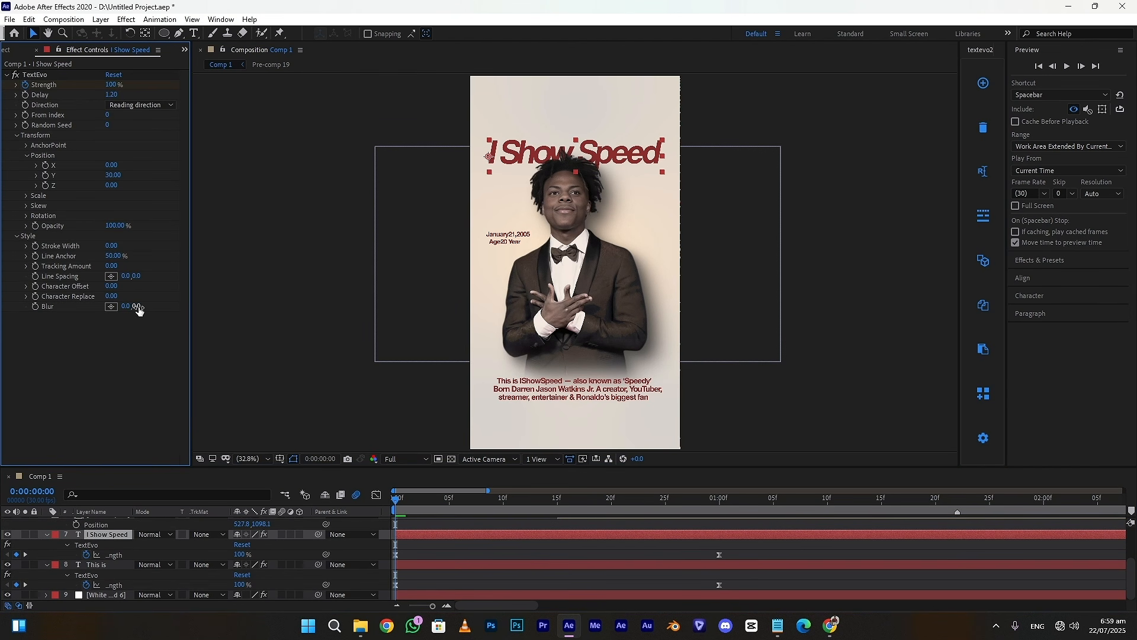
pyautogui.press('Return')
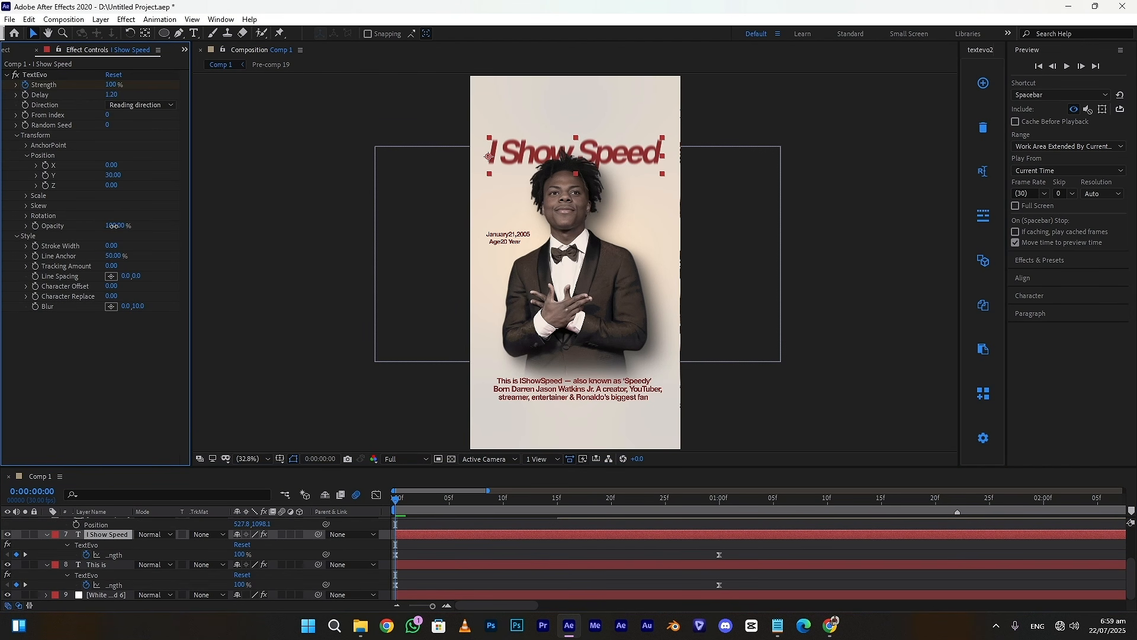
pyautogui.click(108, 537)
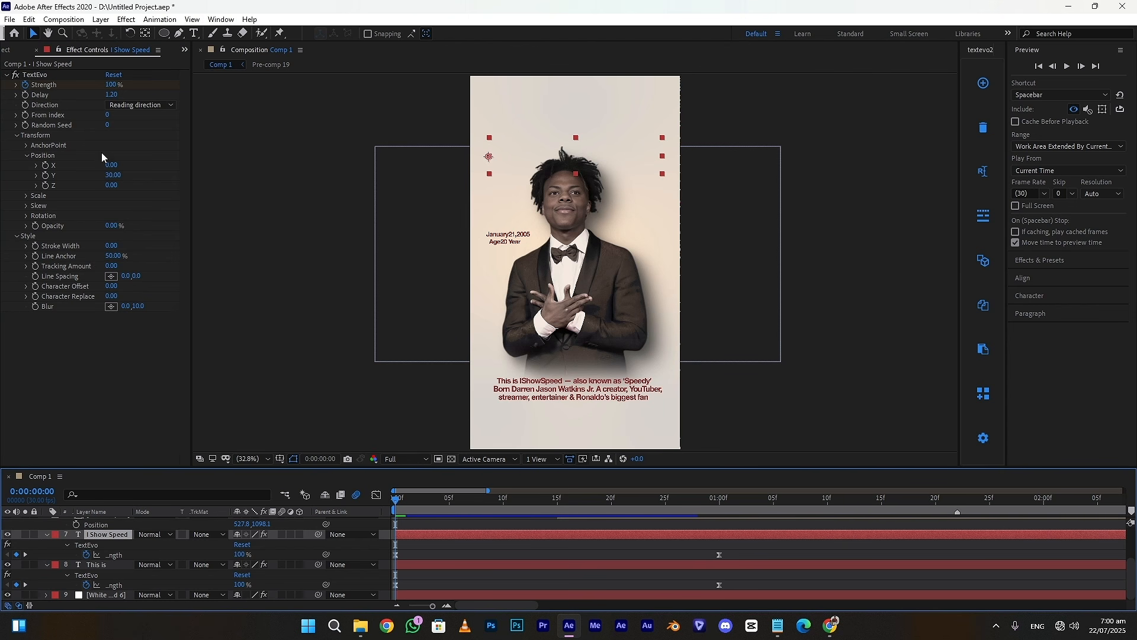
# - Shift the "I Show Speed" layer to start at 0:03 and preview both title animations
pyautogui.moveTo(438, 534); pyautogui.dragTo(472, 535)
pyautogui.click(1070, 70)
pyautogui.press('space')
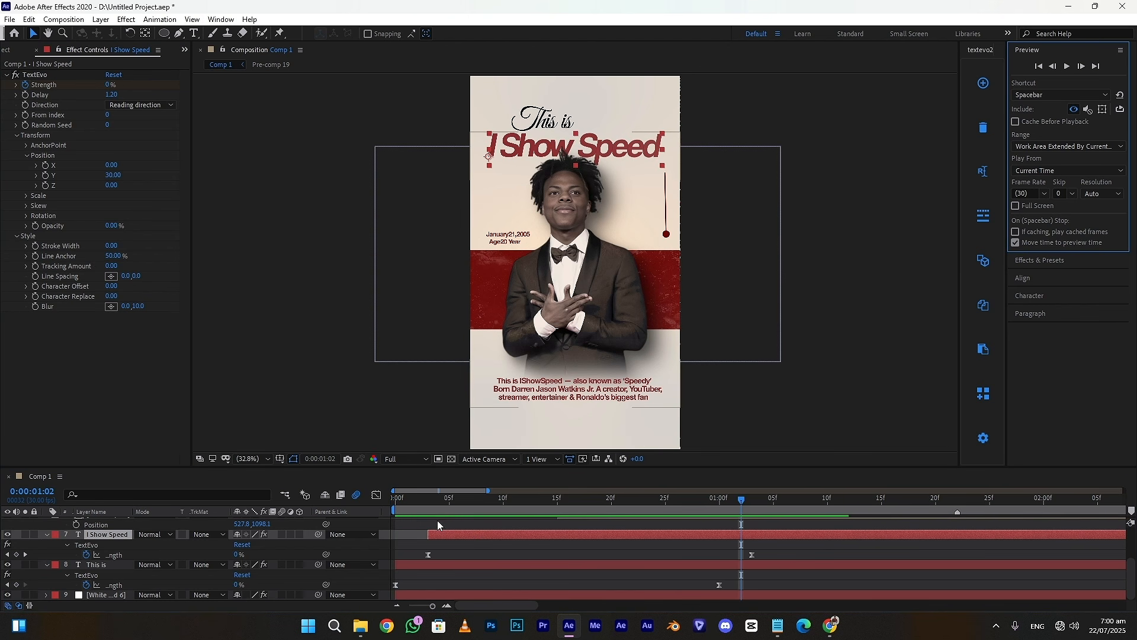
pyautogui.click(396, 498)
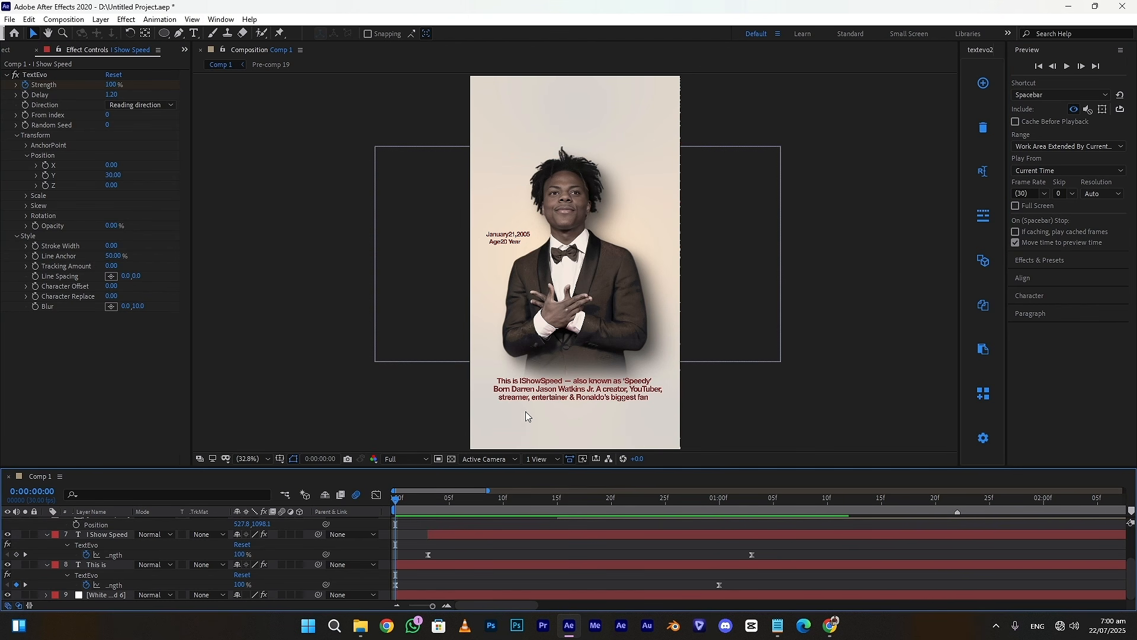
pyautogui.click(1070, 67)
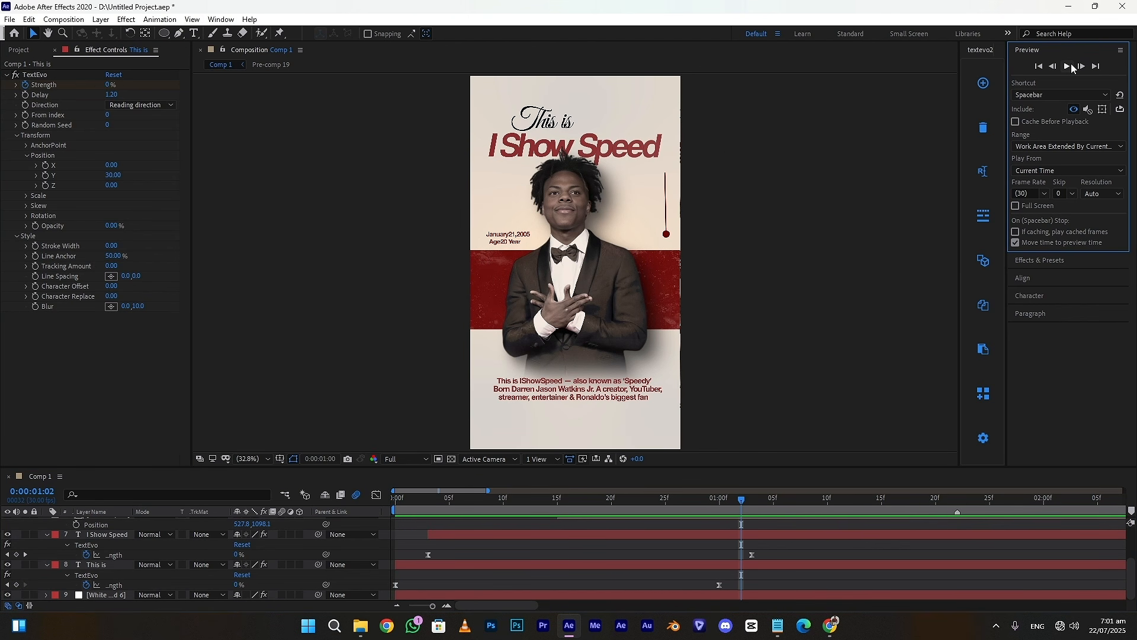
pyautogui.scroll(1, 476, 575)
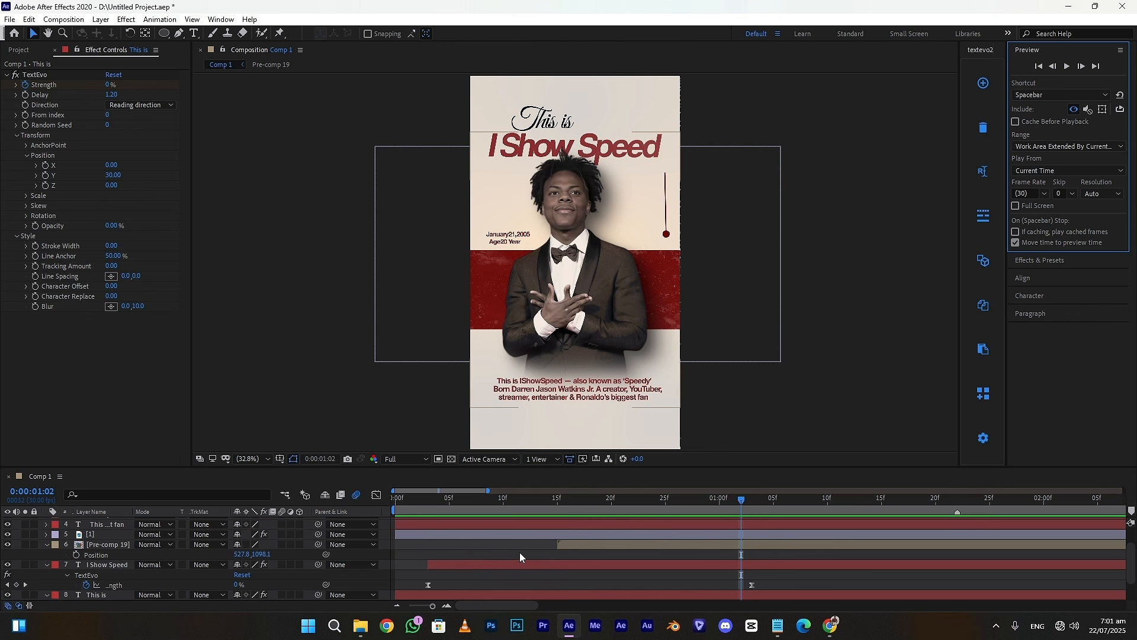
# - Keyframe the portrait's Position from 521.7, 2129.7 at 0:00 up to 521.7, 1706.7 at 01:05
pyautogui.click(564, 544)
pyautogui.click(566, 501)
pyautogui.moveTo(560, 507); pyautogui.dragTo(396, 507)
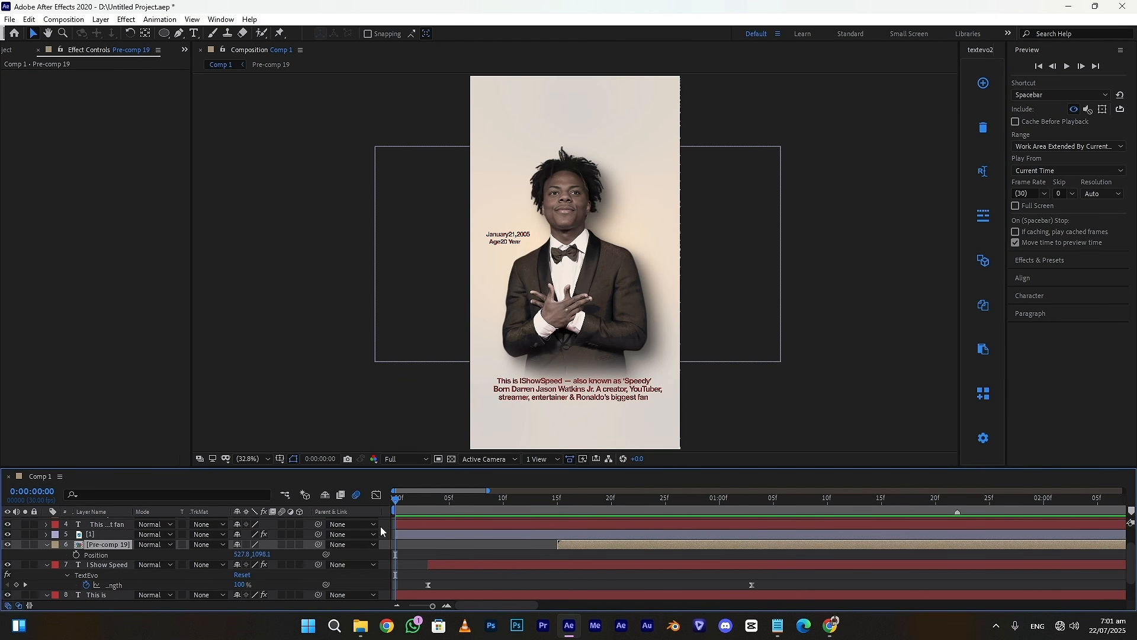
pyautogui.click(422, 533)
pyautogui.press('p')
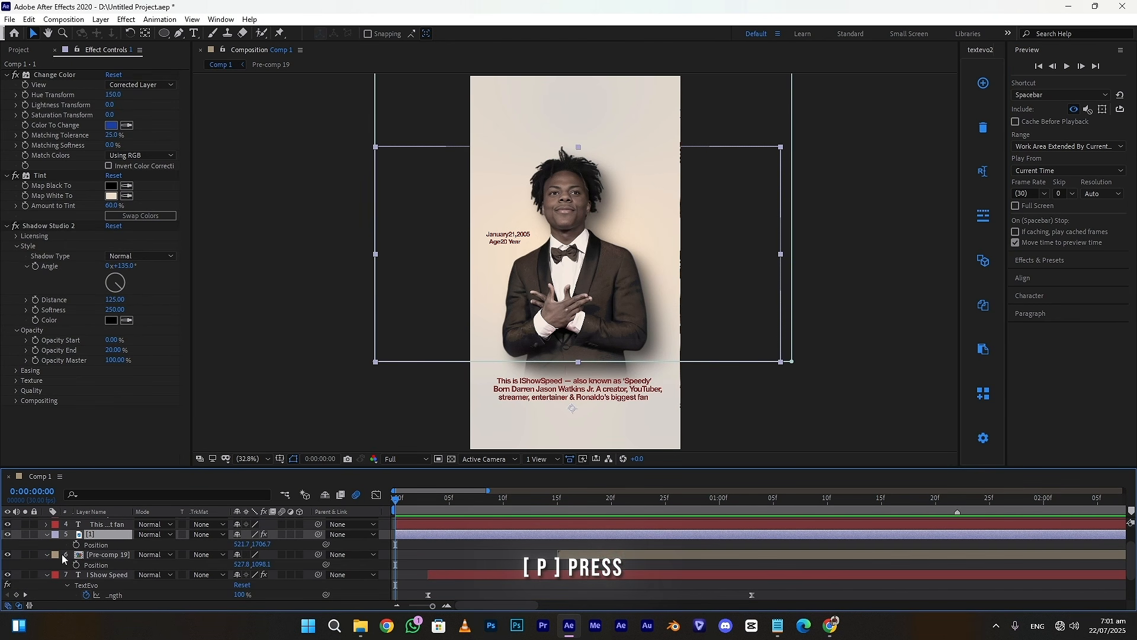
pyautogui.moveTo(397, 546); pyautogui.dragTo(774, 545)
pyautogui.moveTo(338, 545); pyautogui.dragTo(511, 550)
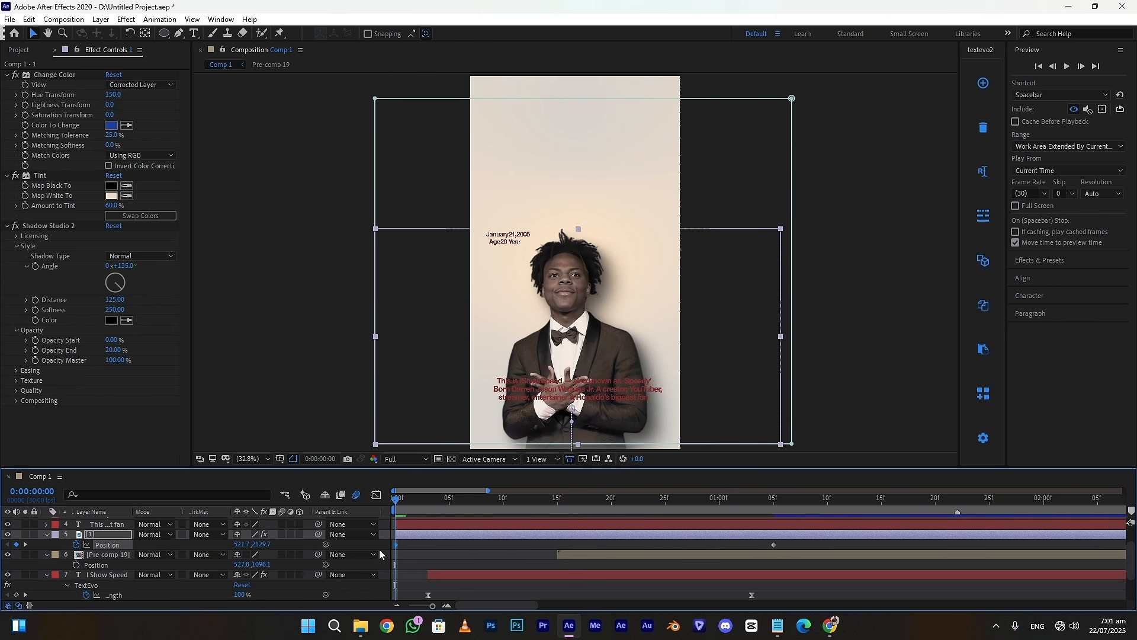
# - Apply Easy Ease to the portrait's Position keyframes and lengthen the last keyframe's influence in the speed graph for a long slowdown
pyautogui.moveTo(820, 542); pyautogui.dragTo(358, 557)
pyautogui.press('F9')
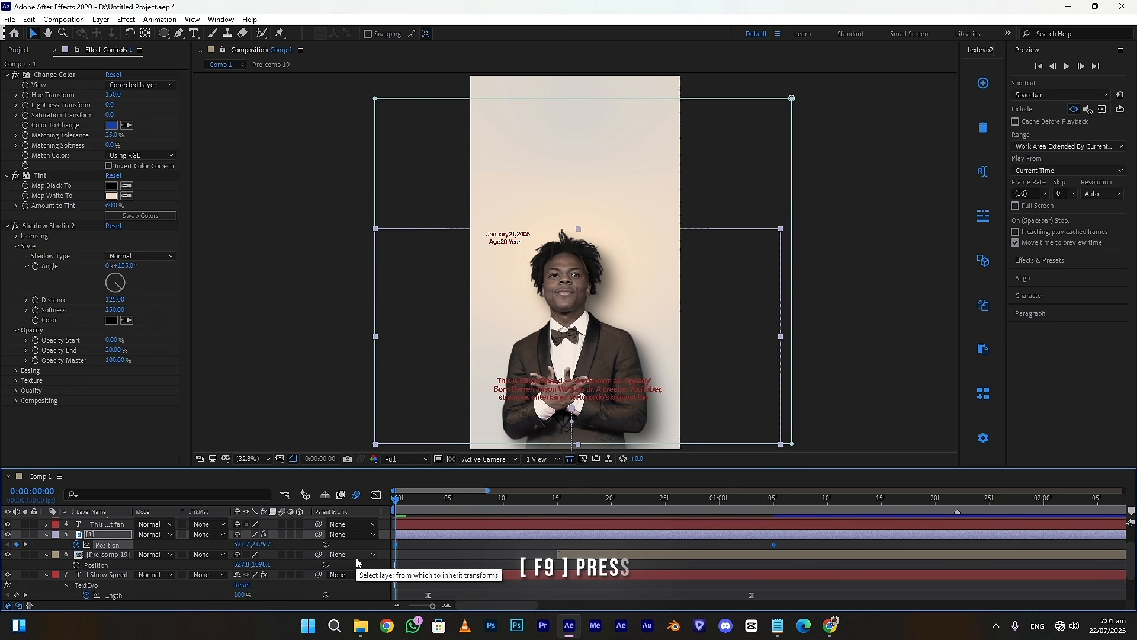
pyautogui.click(377, 495)
pyautogui.click(773, 568)
pyautogui.moveTo(710, 569); pyautogui.dragTo(584, 569)
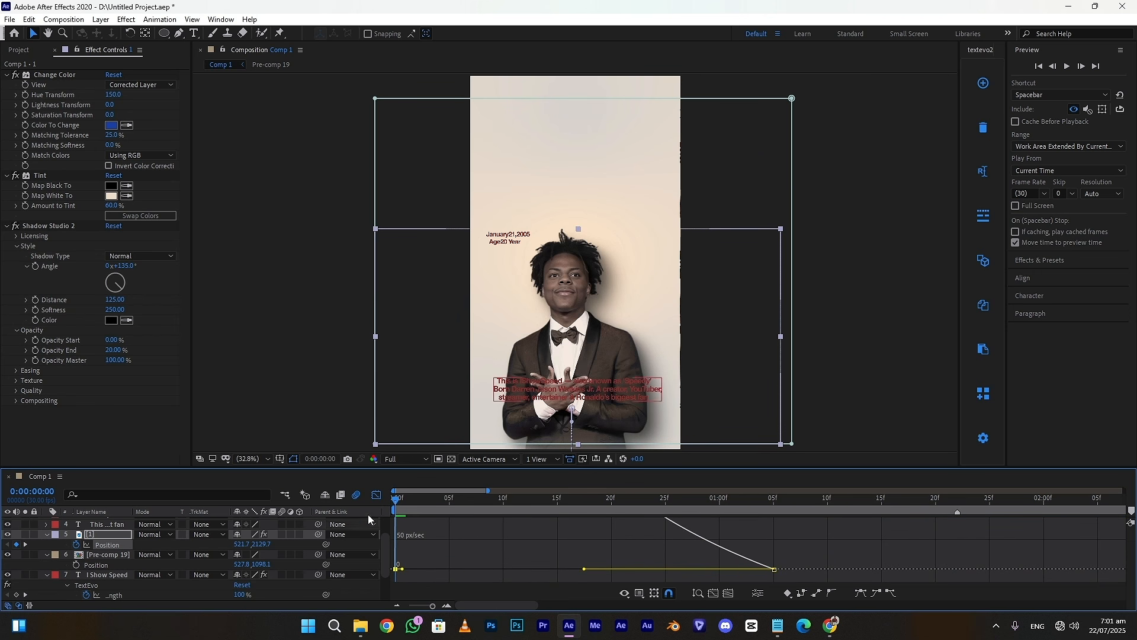
pyautogui.hotkey('shift', 'F3')
# - Keyframe the portrait's Opacity from 0% at 0:00 to 100% at 0:10
pyautogui.moveTo(452, 501); pyautogui.dragTo(396, 513)
pyautogui.press('t')
pyautogui.click(76, 545)
pyautogui.moveTo(240, 544); pyautogui.dragTo(104, 544)
pyautogui.moveTo(518, 556); pyautogui.dragTo(383, 543)
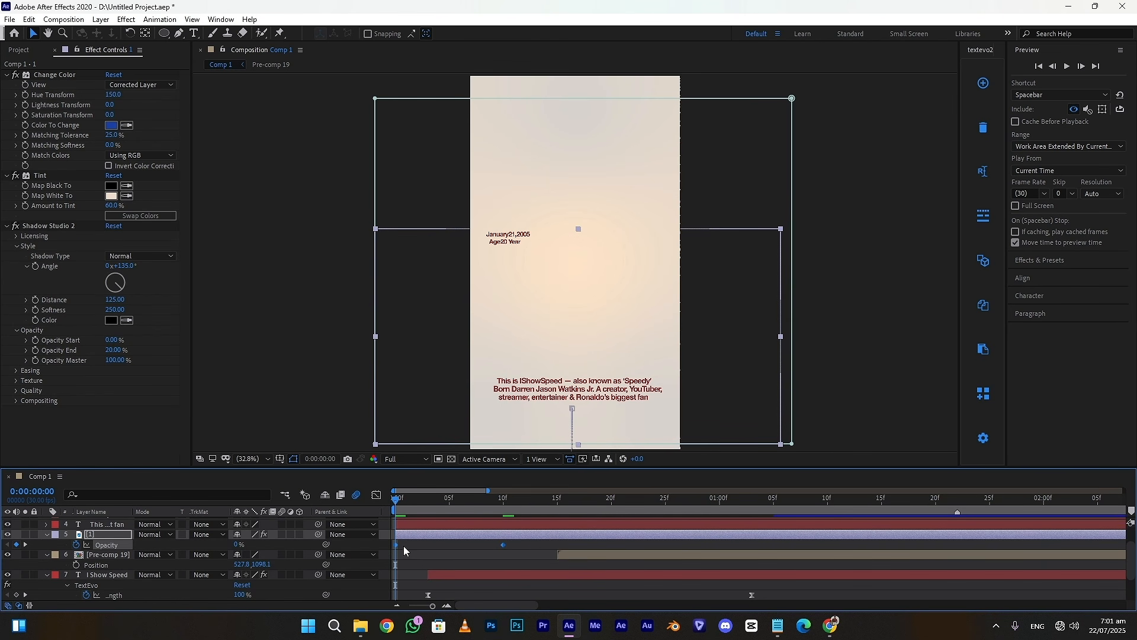
# - Move the portrait's Opacity keyframes to 0:03 and 0:15 and preview the entrance
pyautogui.click(428, 553)
pyautogui.moveTo(536, 545); pyautogui.dragTo(564, 544)
pyautogui.click(573, 543)
pyautogui.click(514, 546)
pyautogui.scroll(2, 439, 536)
pyautogui.click(438, 553)
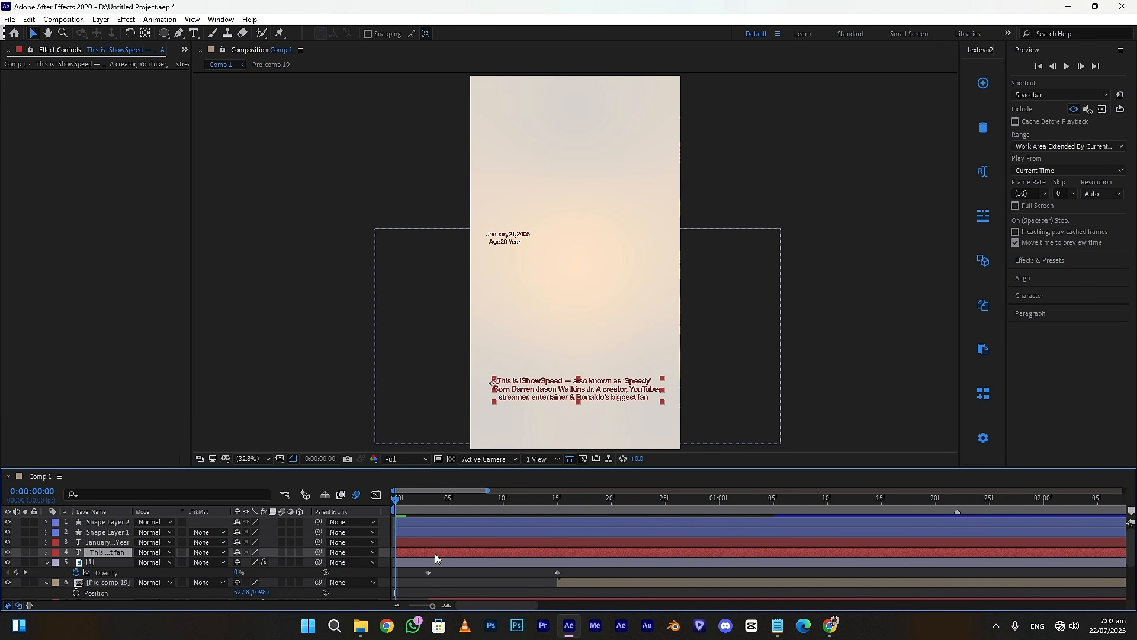
pyautogui.click(1066, 66)
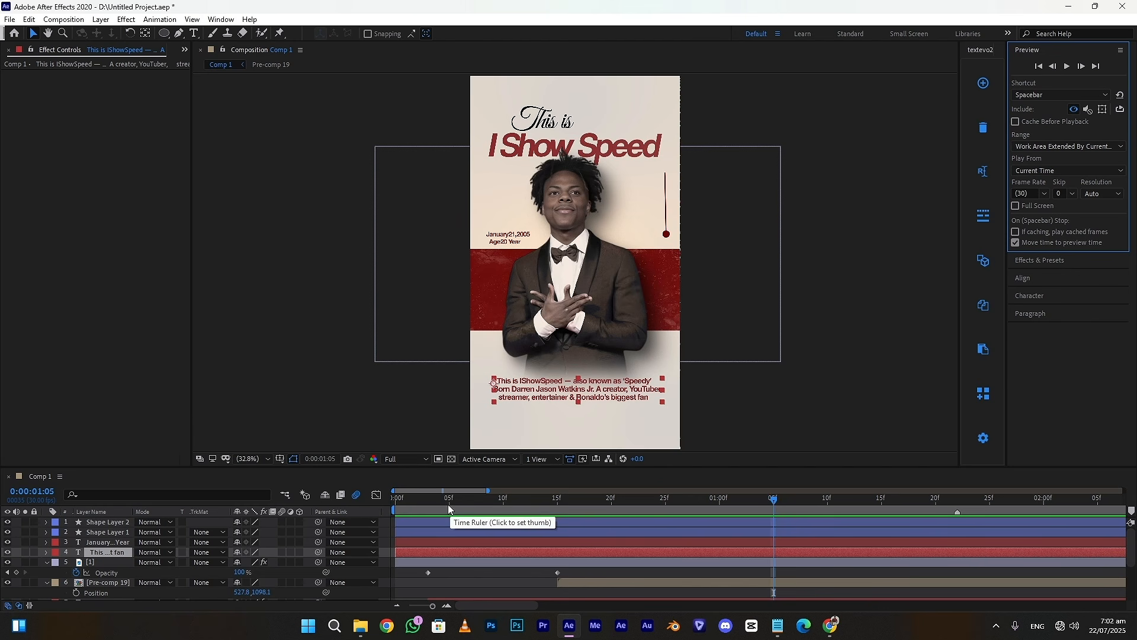
# - Add TextEvo to the bio paragraph at 0:00 with Position Y 40 and vertical Blur 5
pyautogui.click(984, 83)
pyautogui.click(17, 136)
pyautogui.click(16, 235)
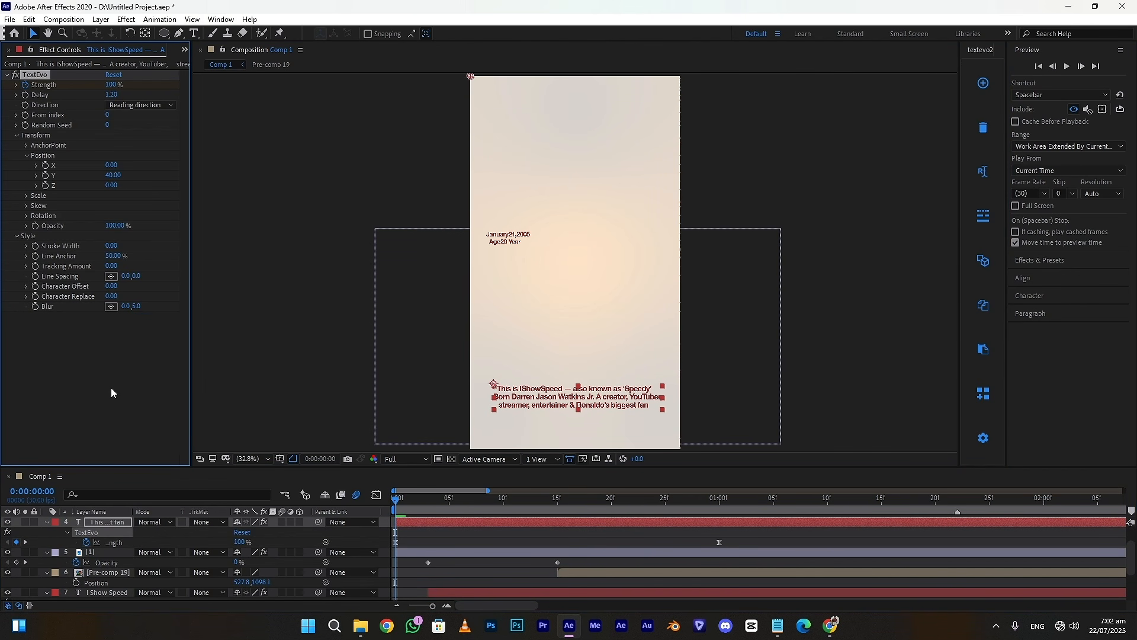
# - Set the bio paragraph's TextEvo Opacity to 0% and Delay to 0.2, and preview the animation
pyautogui.moveTo(112, 225); pyautogui.dragTo(2, 235)
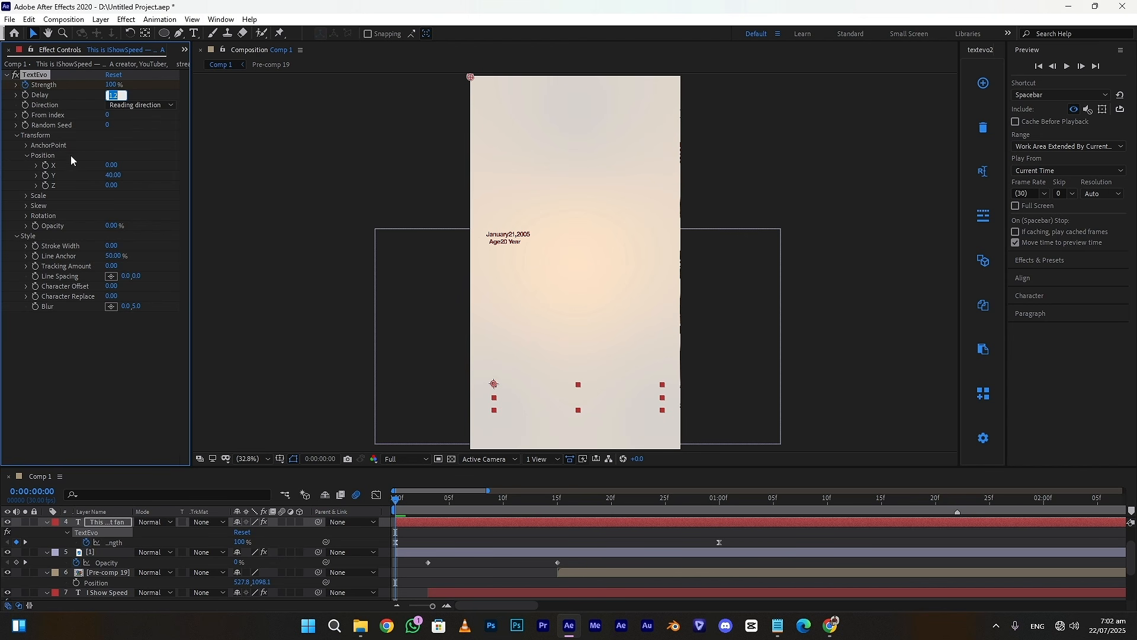
pyautogui.write('0.2')
pyautogui.press('Return')
pyautogui.click(1068, 67)
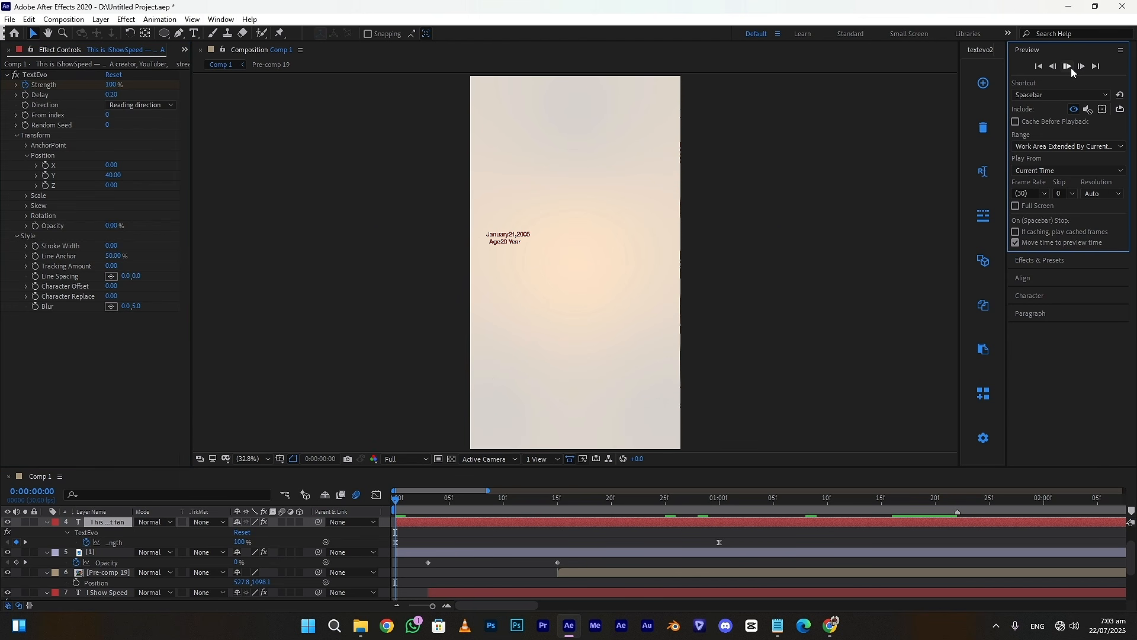
pyautogui.click(1071, 69)
# - Add TextEvo to the birth date and age text at 0:00 with Position Y 30 and Opacity 0%
pyautogui.click(395, 502)
pyautogui.scroll(3, 478, 562)
pyautogui.click(414, 541)
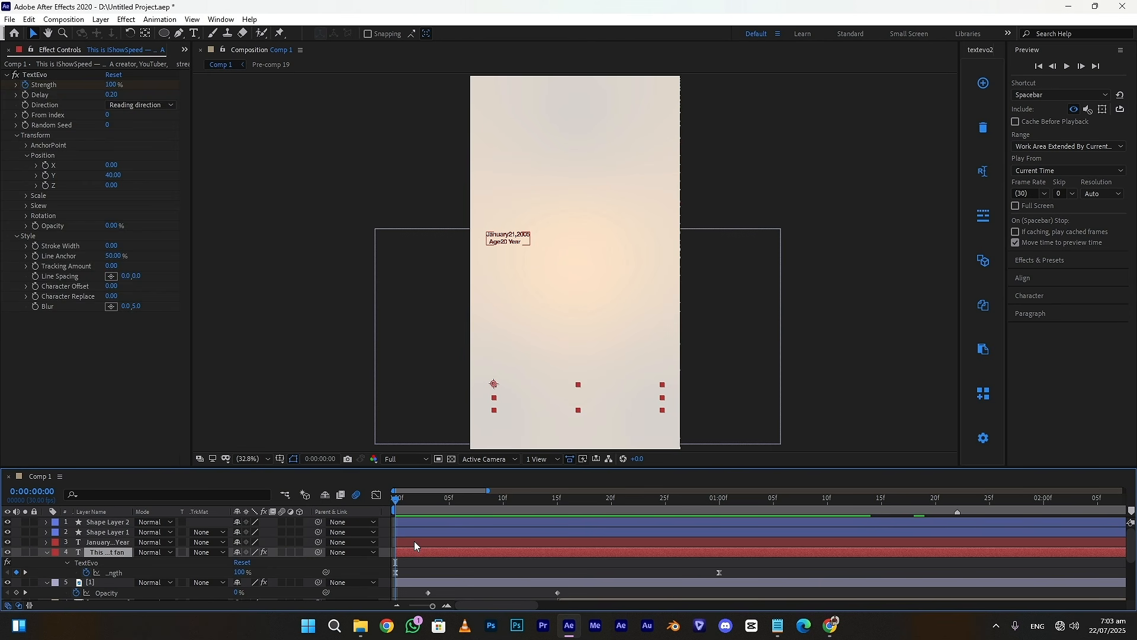
pyautogui.click(983, 89)
pyautogui.click(17, 136)
pyautogui.click(27, 156)
pyautogui.click(111, 176)
pyautogui.write('30')
pyautogui.press('Return')
# - Preview the birth date and age text animation and set its TextEvo Delay to 0.6
pyautogui.click(1067, 66)
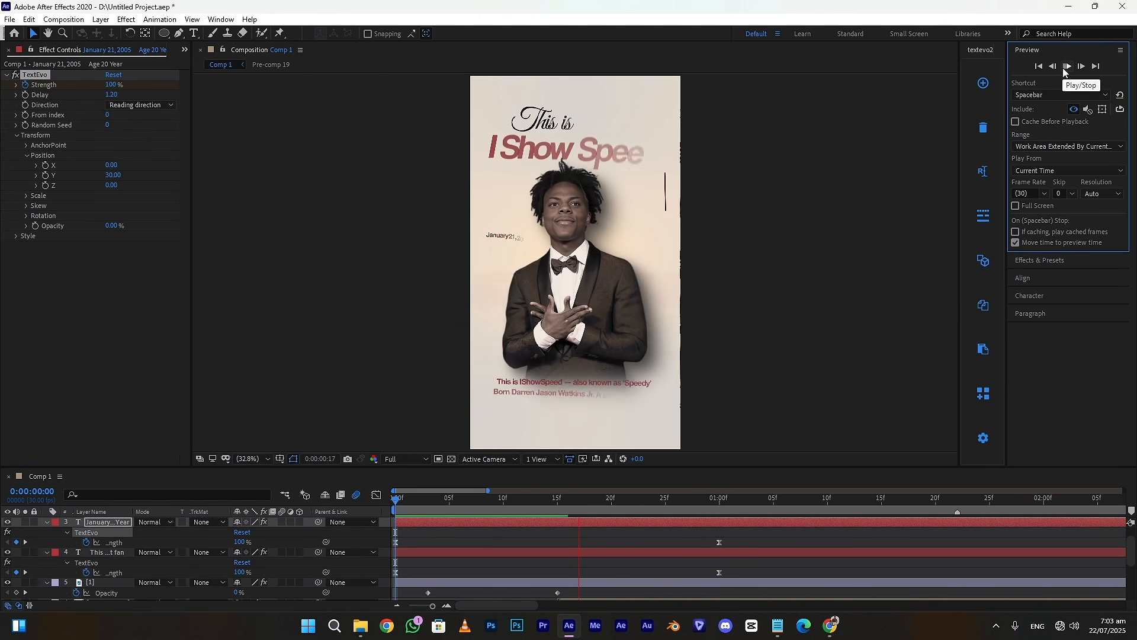
pyautogui.click(107, 96)
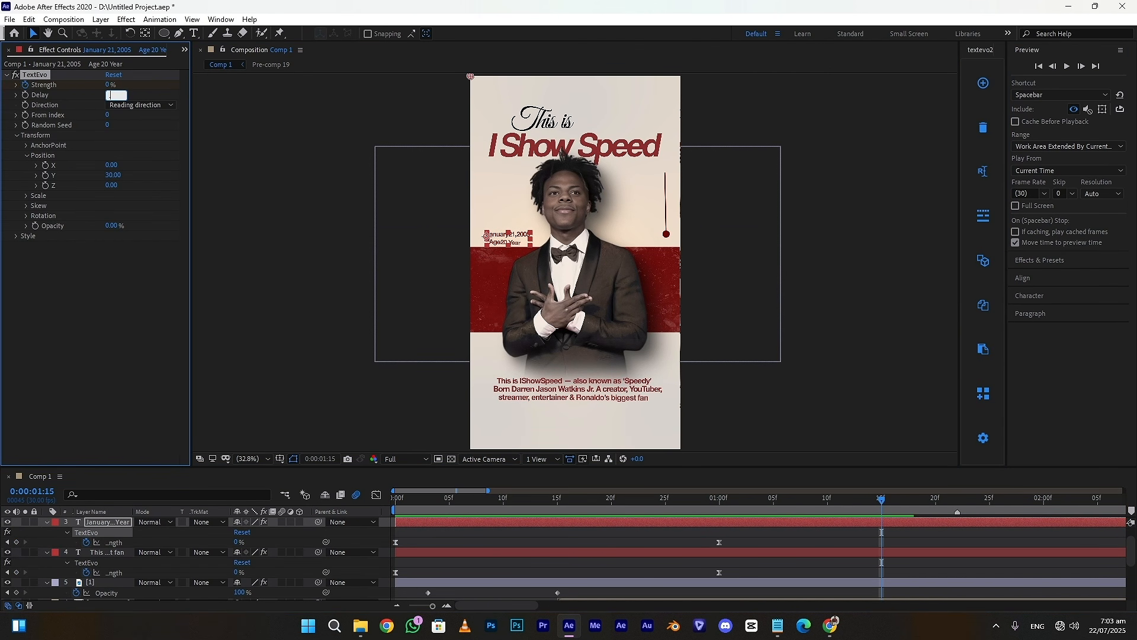
pyautogui.press('Return')
# - End the work area at about 01:22 and play the full animation from the start
pyautogui.click(958, 498)
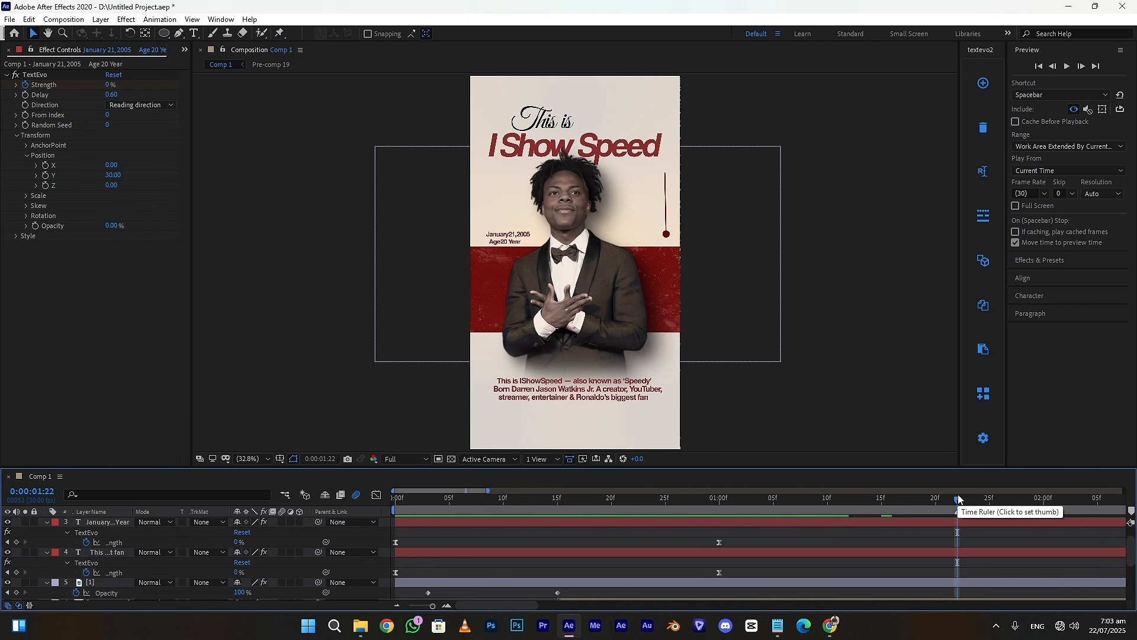
pyautogui.moveTo(513, 496); pyautogui.dragTo(375, 497)
pyautogui.click(1067, 66)
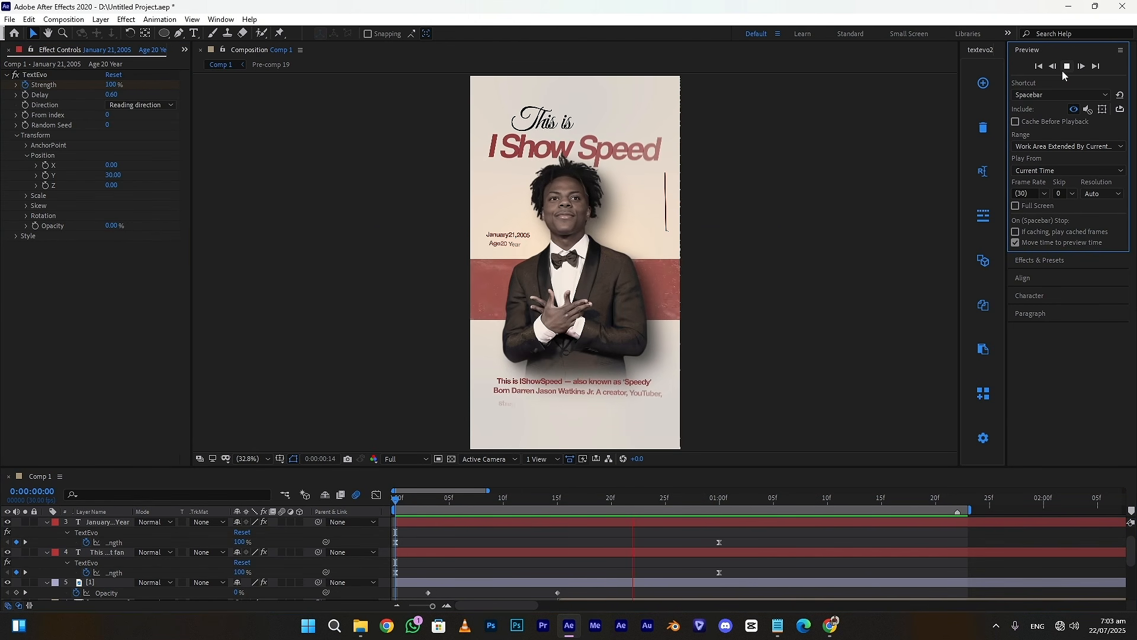
# - Stop the preview and trim the ends of all text, portrait, band and accent layers above the background to 0:01:22
pyautogui.click(1066, 67)
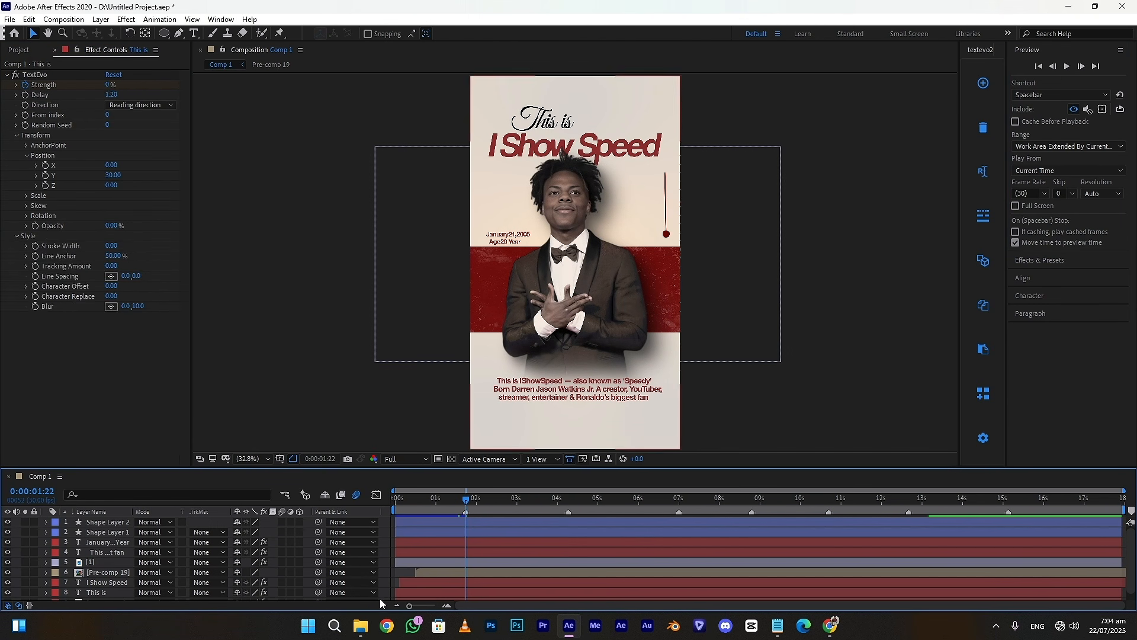
pyautogui.click(460, 524)
pyautogui.keyDown('shift'); pyautogui.click(461, 543); pyautogui.keyUp('shift')
pyautogui.scroll(-1, 461, 546)
pyautogui.keyDown('shift'); pyautogui.click(448, 587); pyautogui.keyUp('shift')
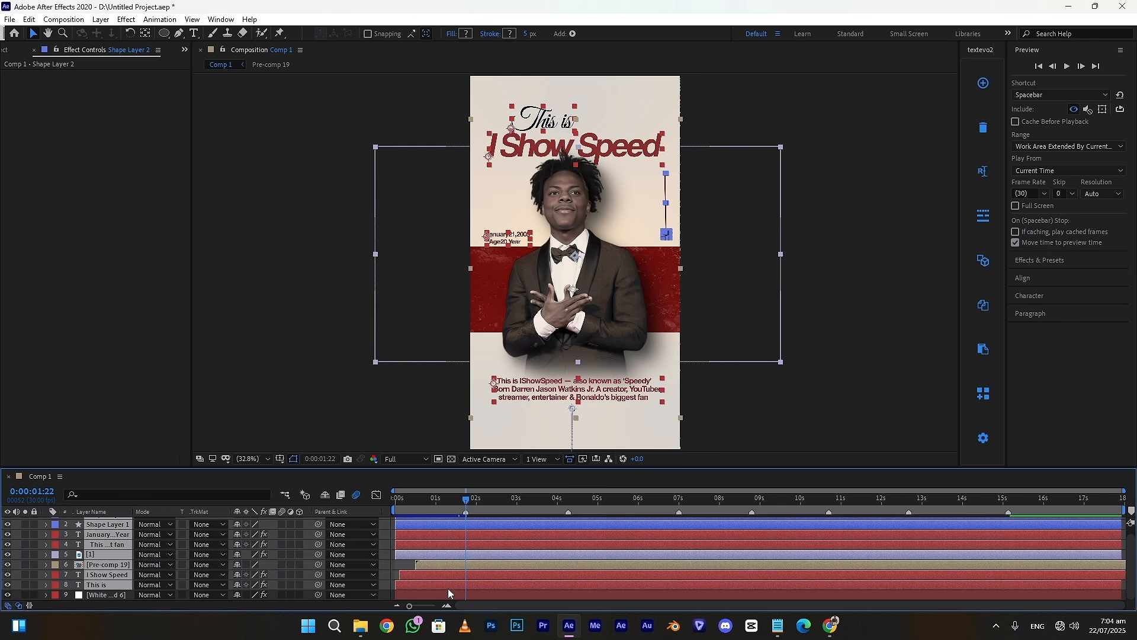
pyautogui.hotkey('alt', ']')
pyautogui.scroll(1, 482, 559)
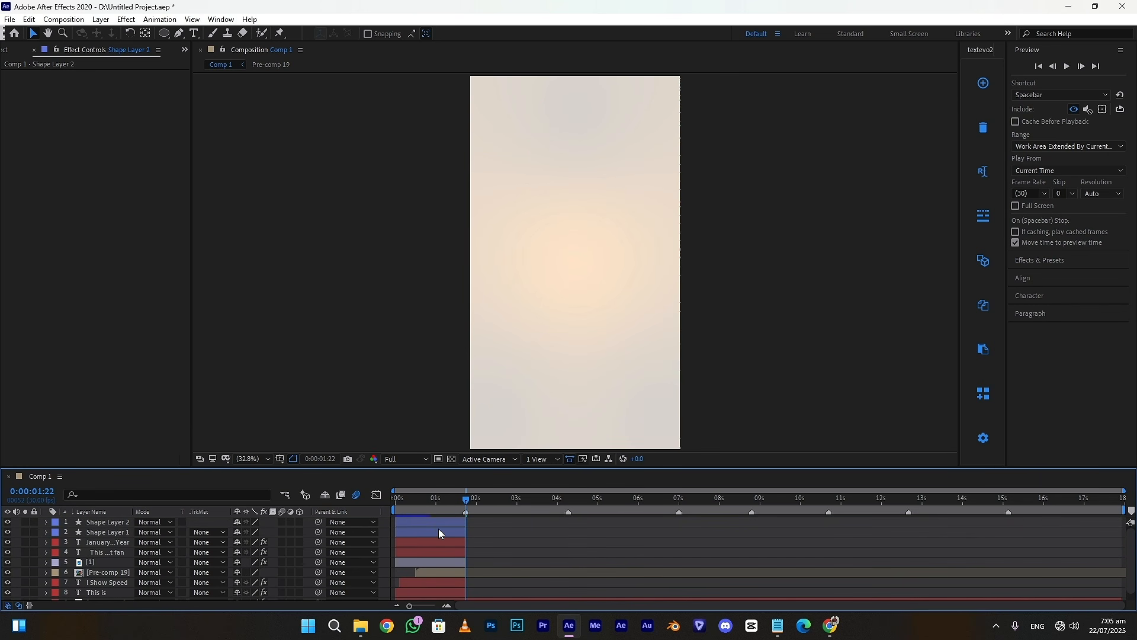
# - Pre-compose the two accent shape layers together, adjusting the composition duration to their time span
pyautogui.click(439, 524)
pyautogui.keyDown('shift'); pyautogui.click(437, 532); pyautogui.keyUp('shift')
pyautogui.rightClick(436, 529)
pyautogui.click(482, 461)
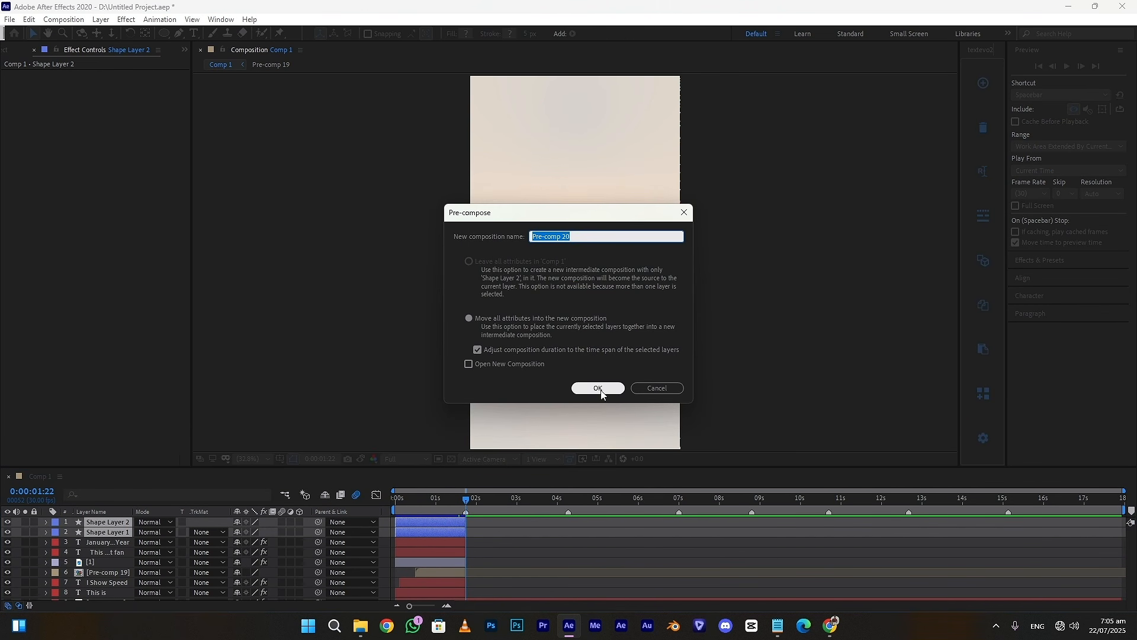
pyautogui.click(598, 388)
pyautogui.moveTo(442, 501); pyautogui.dragTo(432, 521)
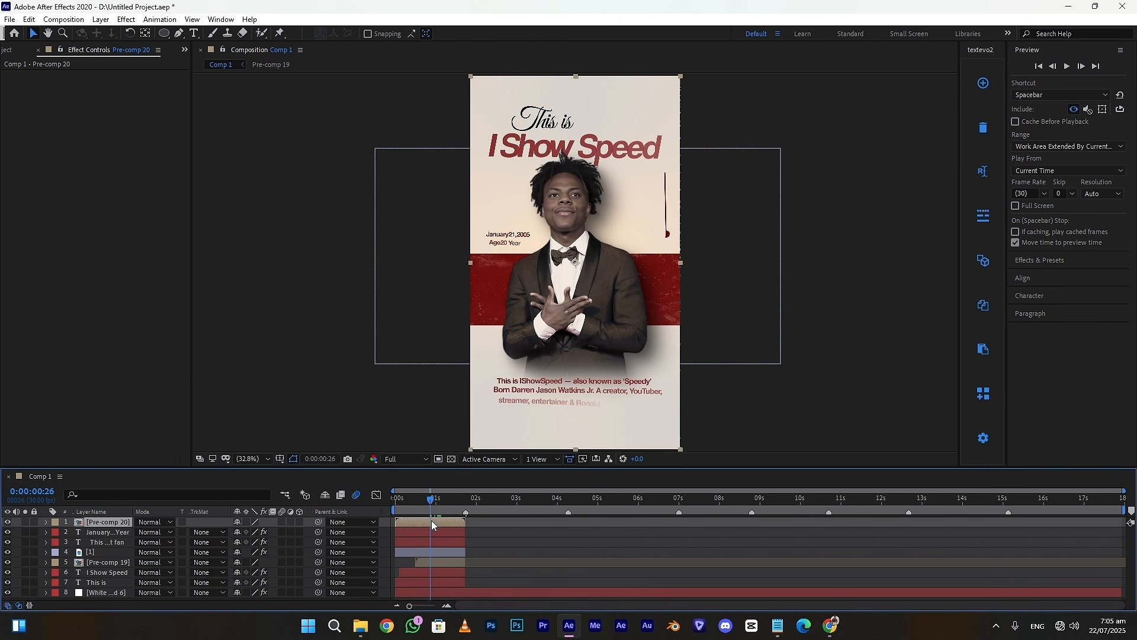
# - Add the title text "A Creator" at 0:01:22 and center it near the top of the composition
pyautogui.click(465, 501)
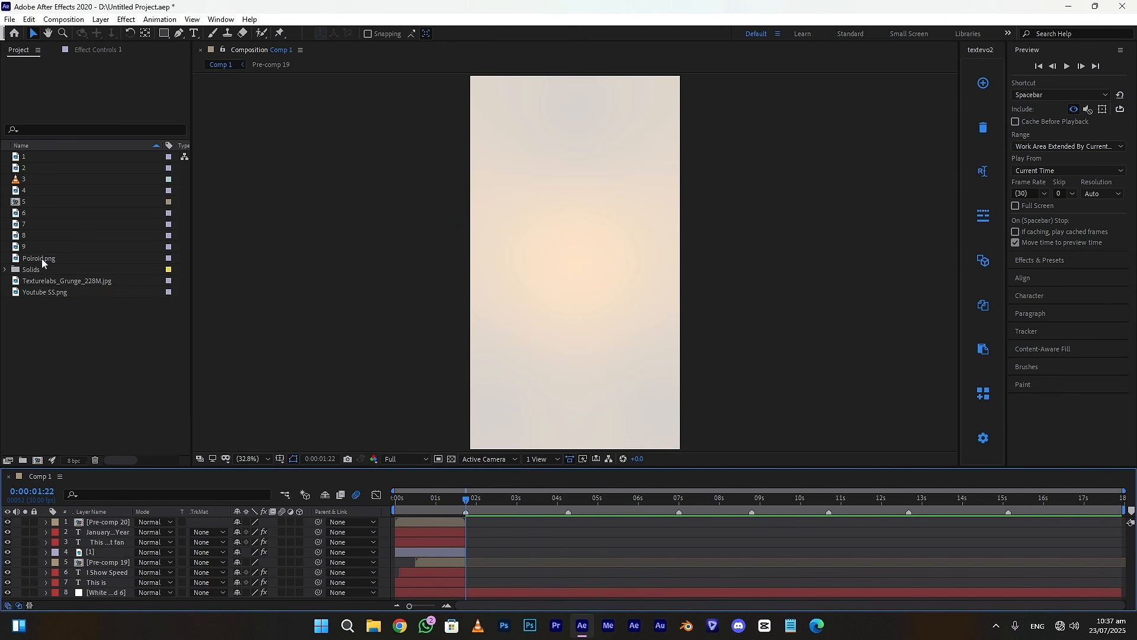
pyautogui.click(190, 33)
pyautogui.click(498, 147)
pyautogui.write('A Creator')
pyautogui.click(33, 34)
pyautogui.moveTo(573, 144); pyautogui.dragTo(588, 150)
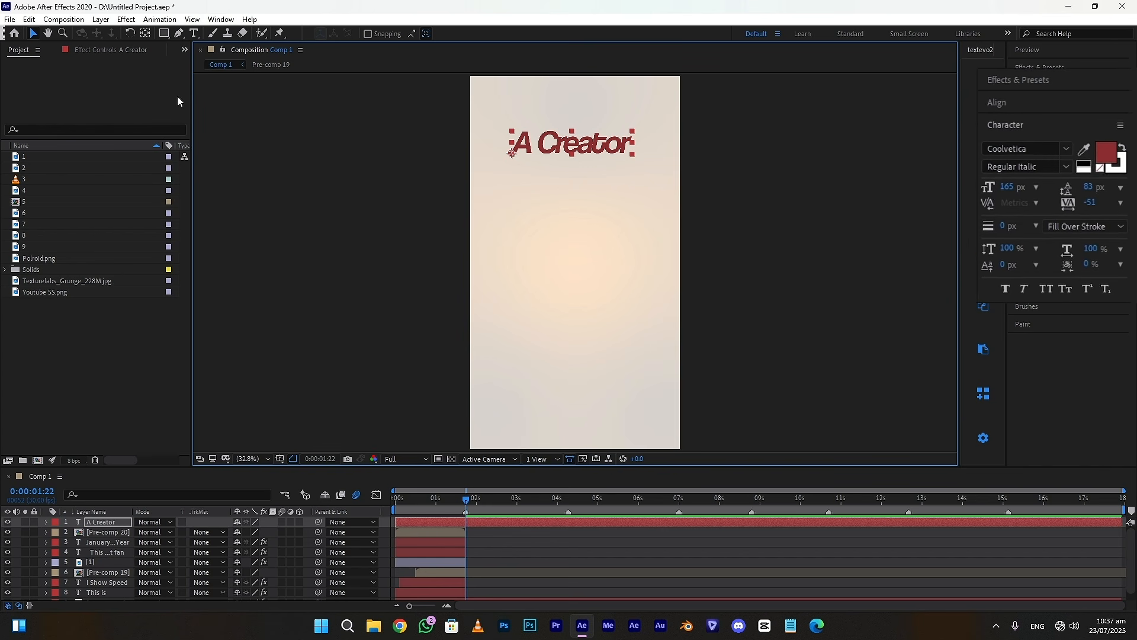
# - Draw a dark red rectangle below the title and make the rectangle and title layers start at 0:01:22
pyautogui.click(556, 197)
pyautogui.click(163, 34)
pyautogui.moveTo(490, 239); pyautogui.dragTo(663, 390)
pyautogui.click(483, 546)
pyautogui.hotkey('ctrl', 'shift', 'd')
pyautogui.click(447, 544)
pyautogui.press('Delete')
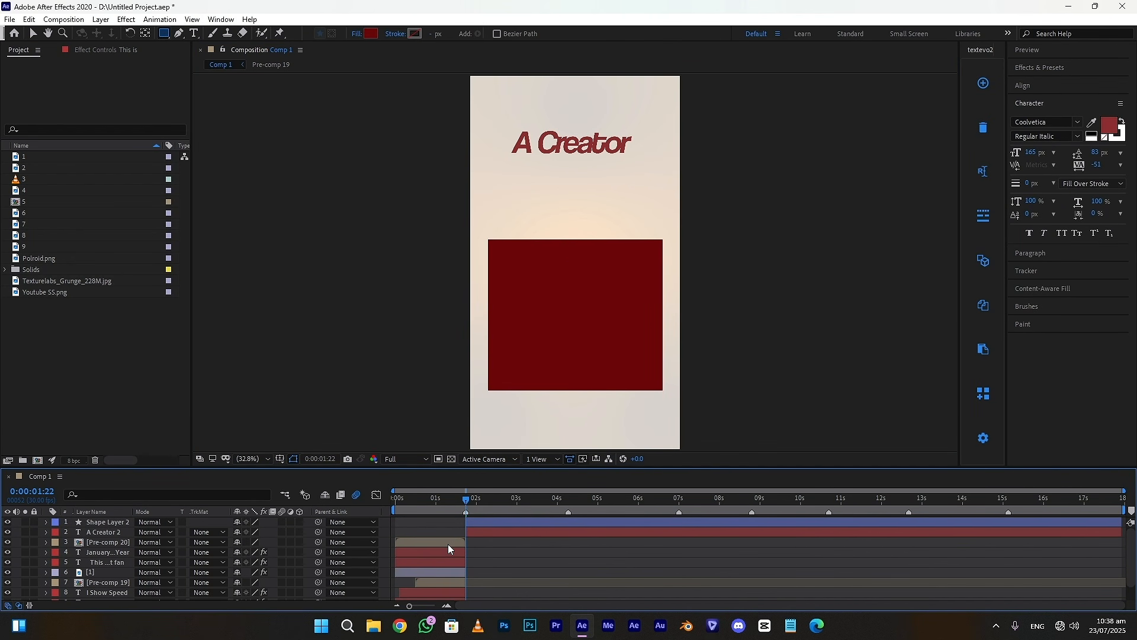
# - Duplicate the line-and-dot accent pre-comp and place the copy below the title's layer group start at 0:01:22, above the "A Creator" layer
pyautogui.click(449, 508)
pyautogui.click(450, 538)
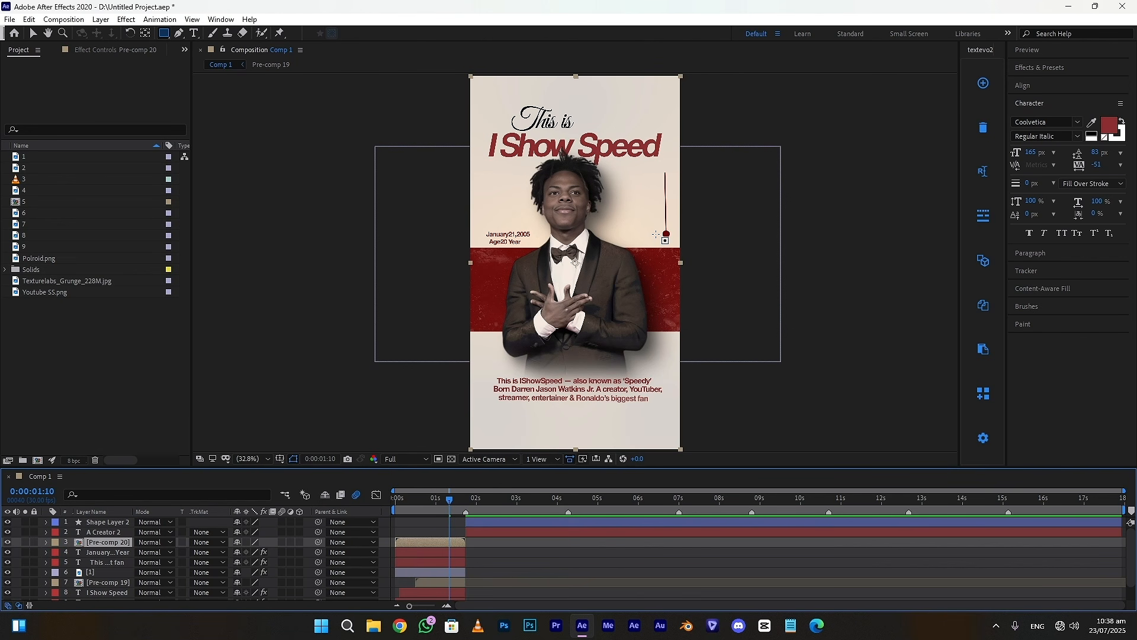
pyautogui.click(36, 34)
pyautogui.hotkey('ctrl', 'd')
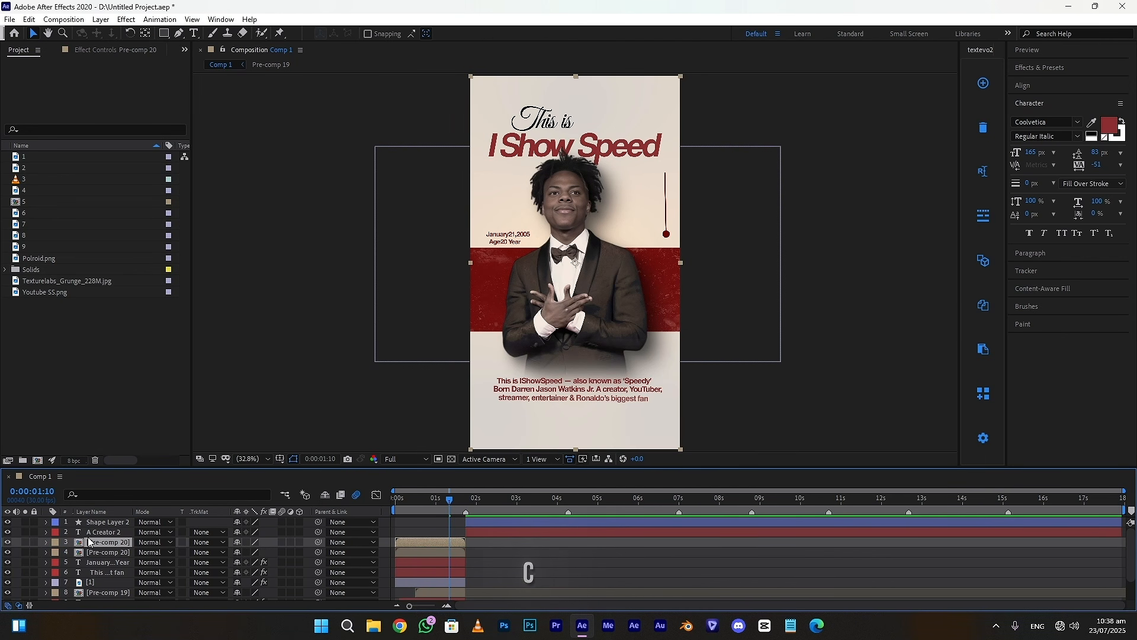
pyautogui.moveTo(96, 542); pyautogui.dragTo(96, 534)
pyautogui.moveTo(410, 532); pyautogui.dragTo(515, 522)
pyautogui.click(481, 507)
# - Duplicate the new accent pre-comp and move the copy to the opposite side of the "A Creator" title
pyautogui.click(500, 531)
pyautogui.hotkey('ctrl', 'd')
pyautogui.moveTo(651, 205); pyautogui.dragTo(474, 229)
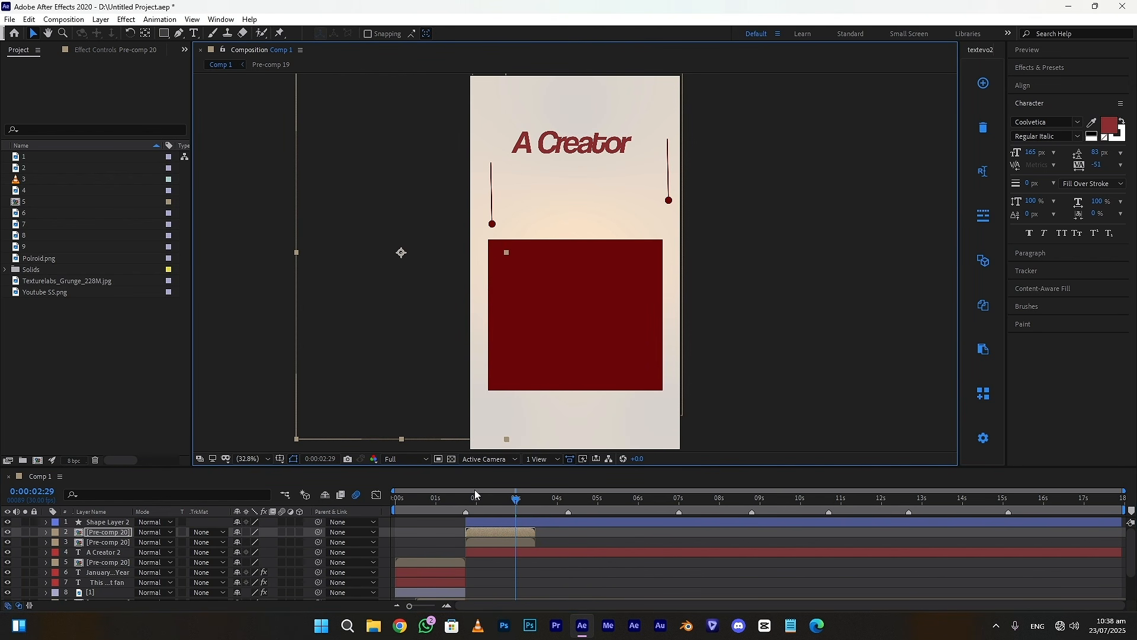
# - Flip the duplicated accent vertically and reposition both accents beside the "A Creator" title
pyautogui.rightClick(499, 535)
pyautogui.moveTo(539, 244)
pyautogui.click(734, 359)
pyautogui.moveTo(449, 376); pyautogui.dragTo(437, 267)
pyautogui.click(510, 542)
pyautogui.moveTo(653, 243); pyautogui.dragTo(653, 240)
pyautogui.click(568, 568)
# - Add image 2 to the composition from 0:01:22, scale it to 61%, and position it over the red rectangle
pyautogui.moveTo(17, 172); pyautogui.dragTo(487, 526)
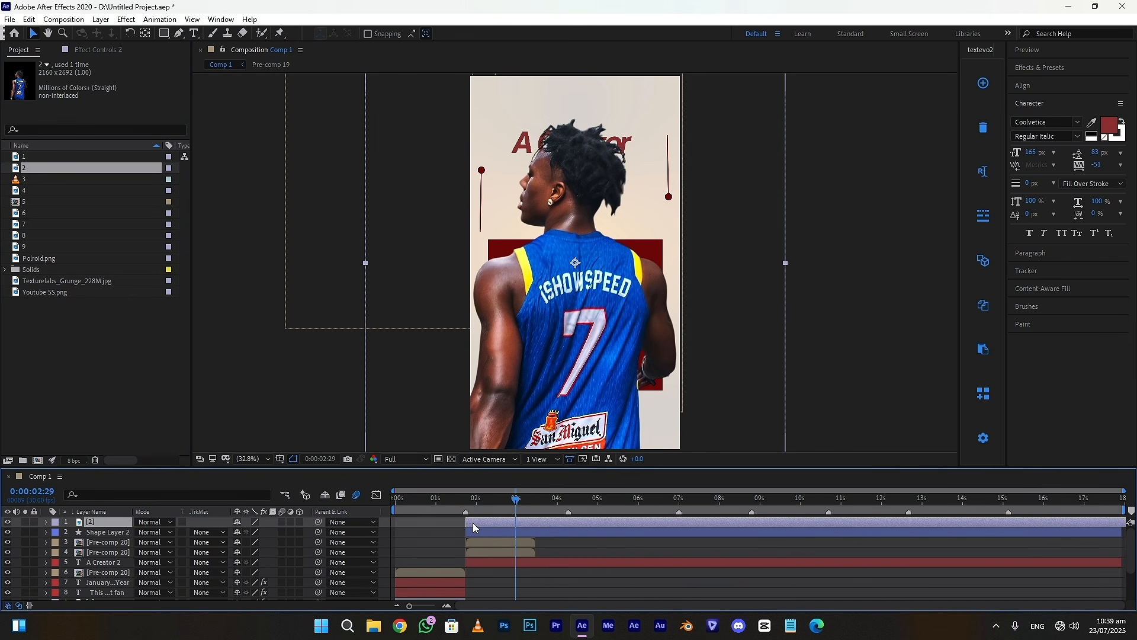
pyautogui.press('s')
pyautogui.moveTo(248, 531); pyautogui.dragTo(231, 532)
pyautogui.moveTo(569, 296); pyautogui.dragTo(575, 272)
pyautogui.moveTo(251, 532); pyautogui.dragTo(245, 532)
pyautogui.moveTo(575, 285); pyautogui.dragTo(570, 291)
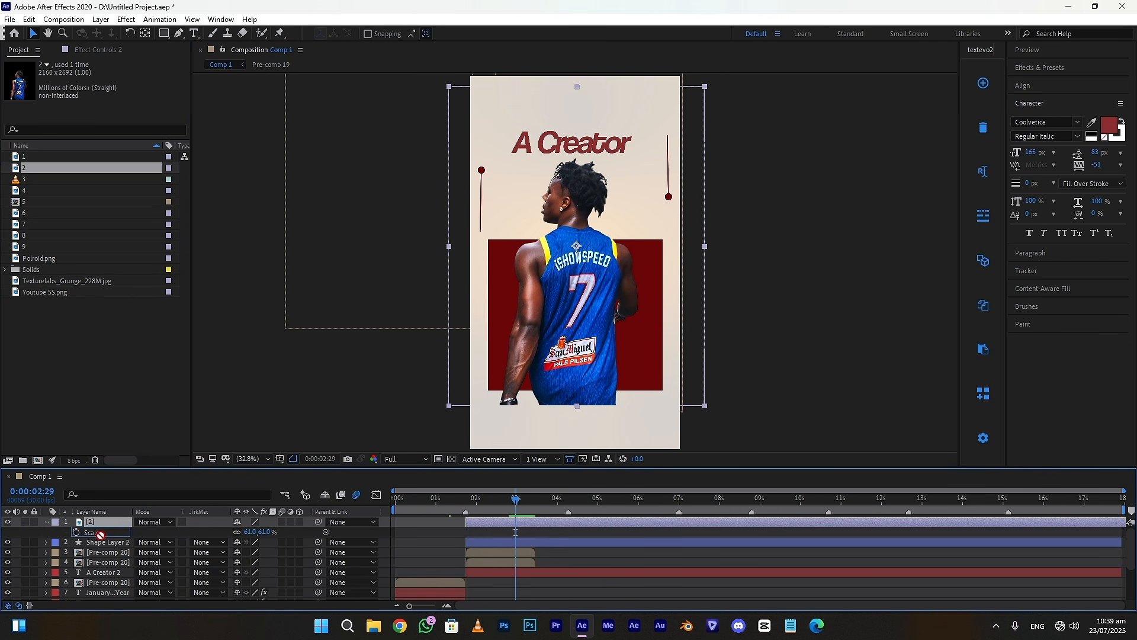
# - Place image 2 beneath the rectangle layer and set its track matte to Alpha Matte "Shape Layer 2"
pyautogui.moveTo(100, 532); pyautogui.dragTo(101, 546)
pyautogui.click(204, 532)
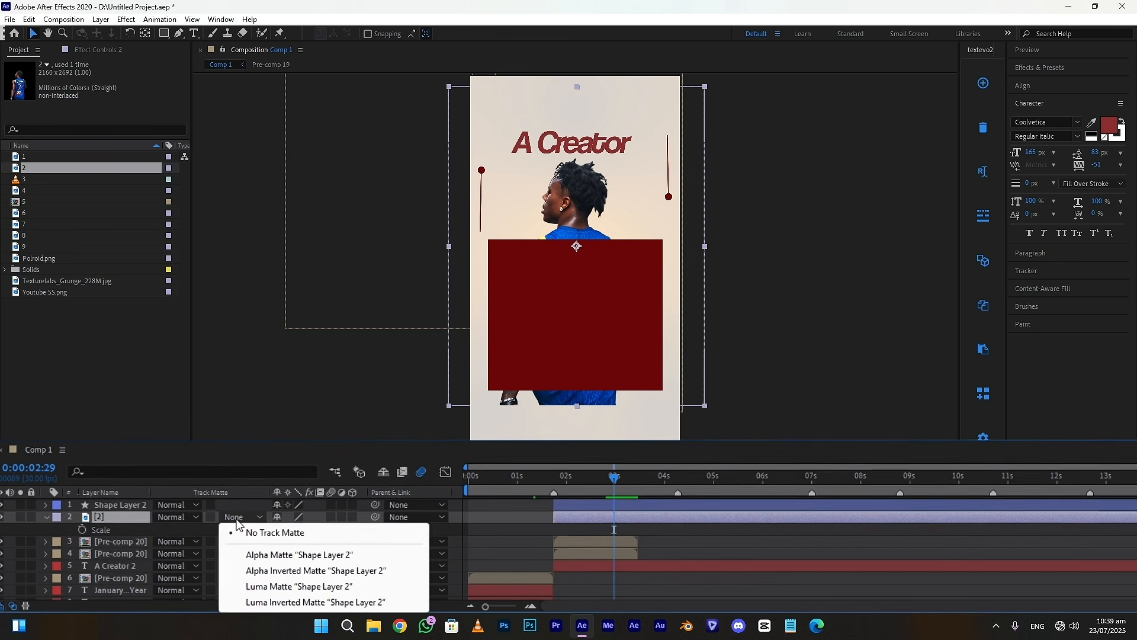
pyautogui.click(271, 555)
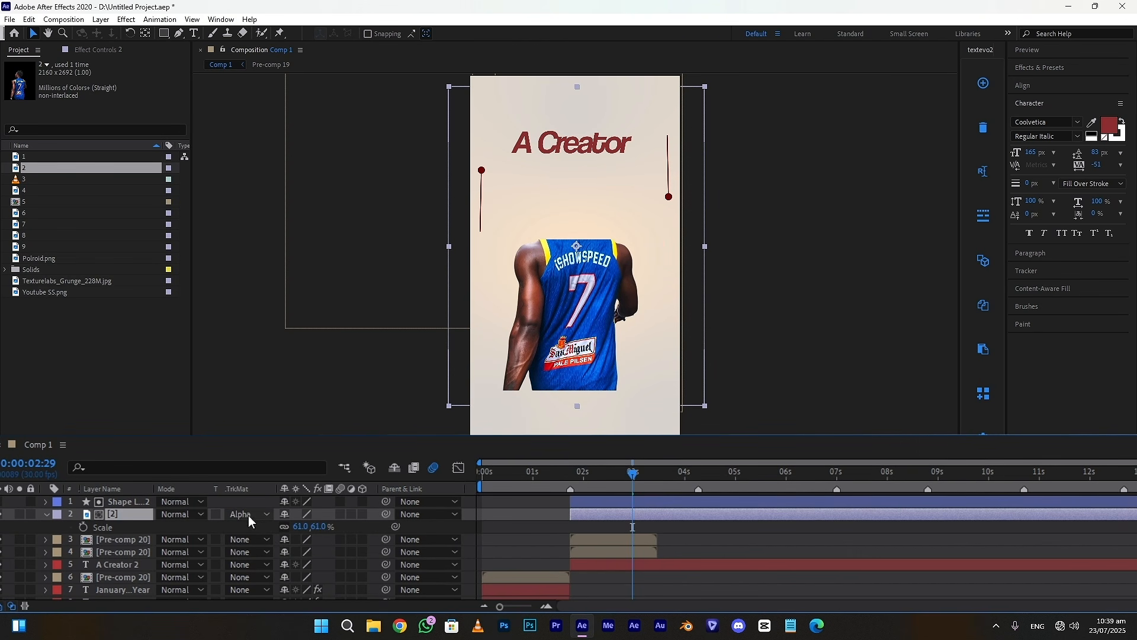
pyautogui.click(11, 607)
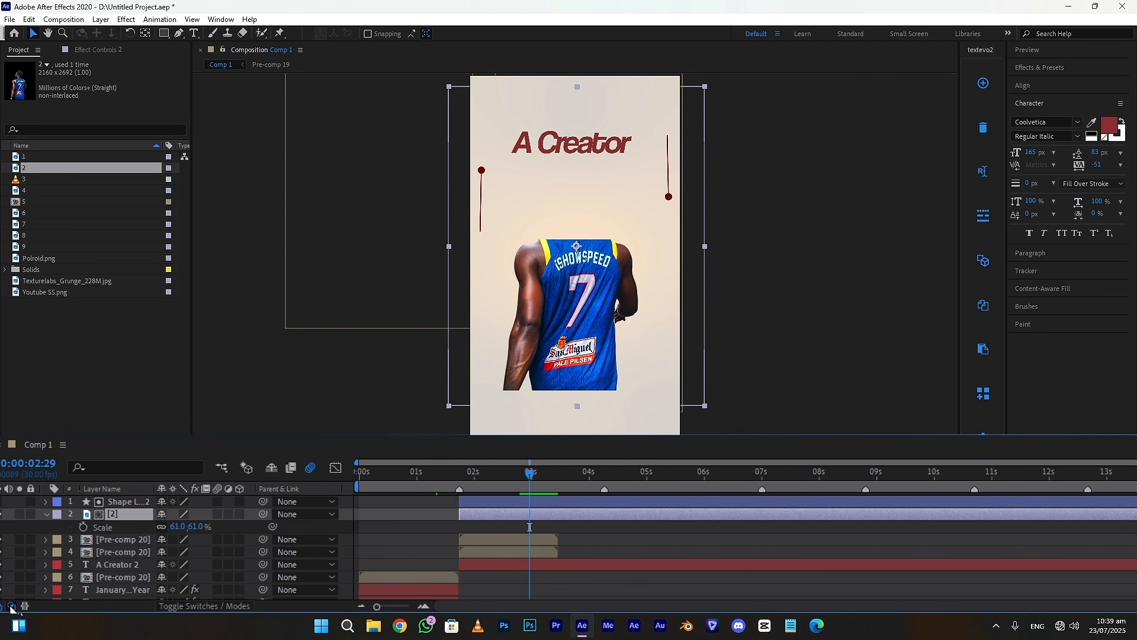
pyautogui.click(10, 606)
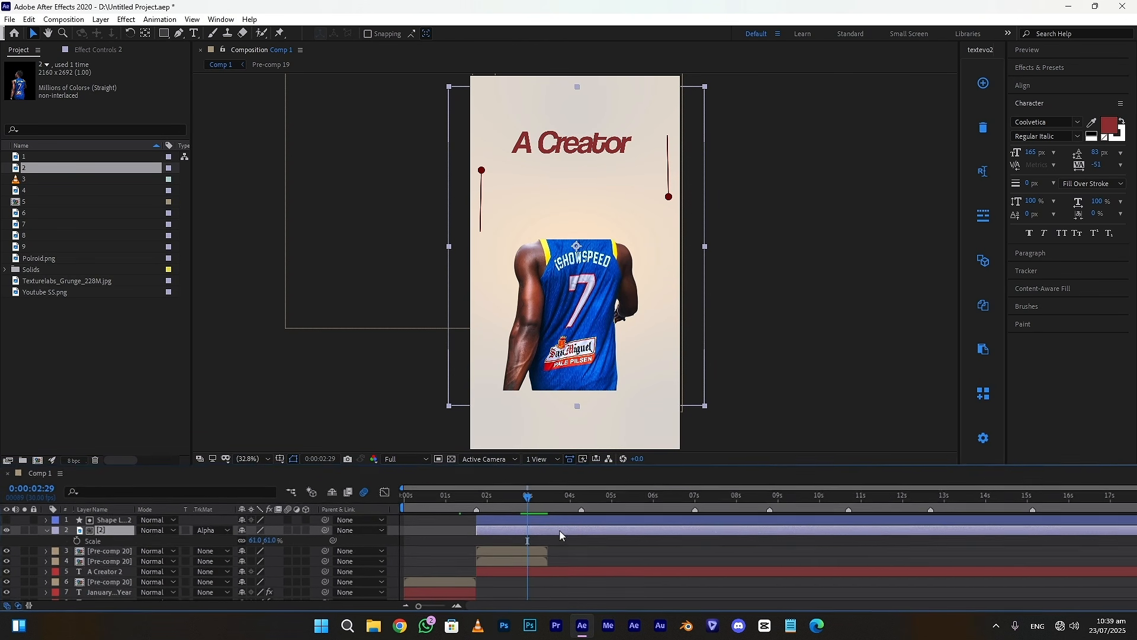
# - Duplicate the matte rectangle, move the copy beneath image 2, and turn on its visibility as a red backdrop
pyautogui.click(511, 521)
pyautogui.hotkey('ctrl', 'd')
pyautogui.moveTo(90, 538); pyautogui.dragTo(97, 552)
pyautogui.click(8, 553)
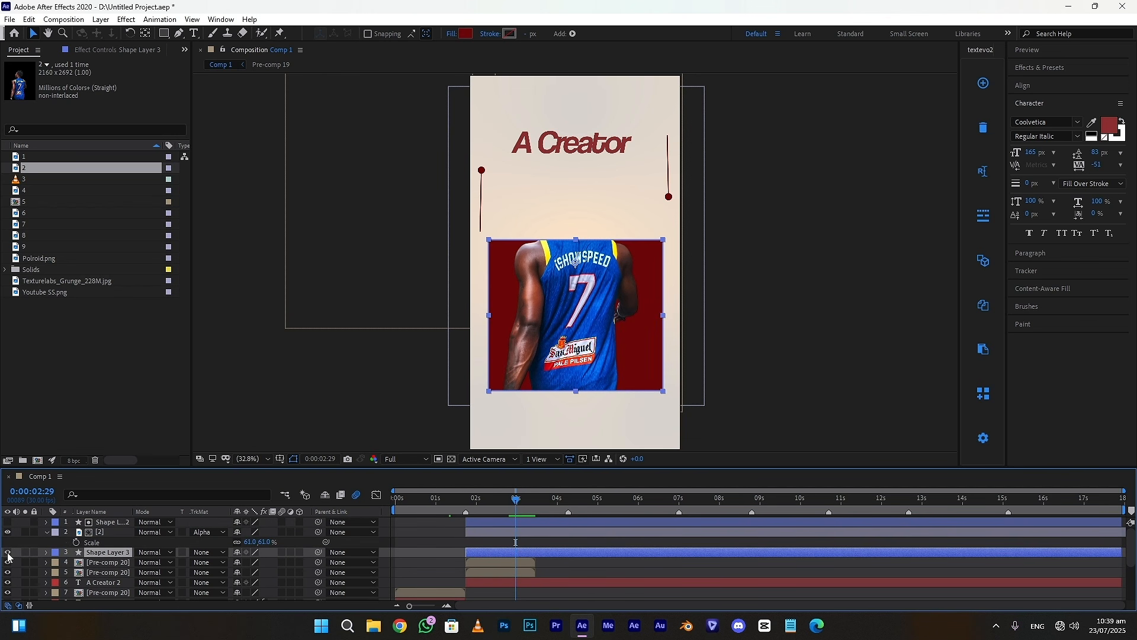
pyautogui.click(527, 540)
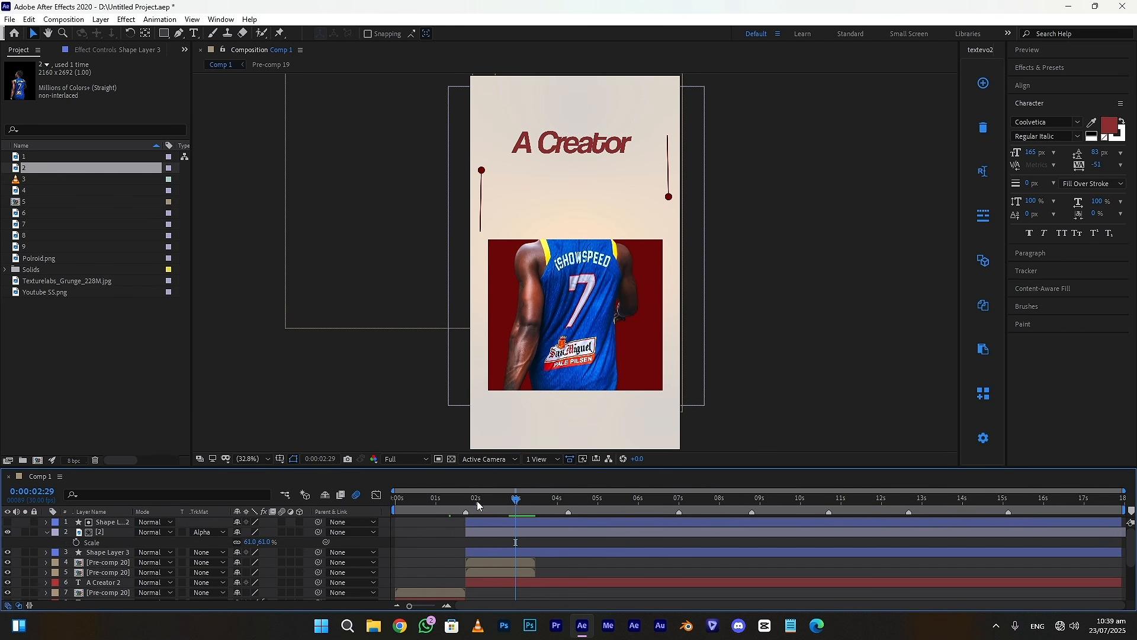
# - Duplicate image 2 above the matte and mask the copy with a rectangle covering the head and upper torso
pyautogui.click(117, 532)
pyautogui.hotkey('ctrl', 'd')
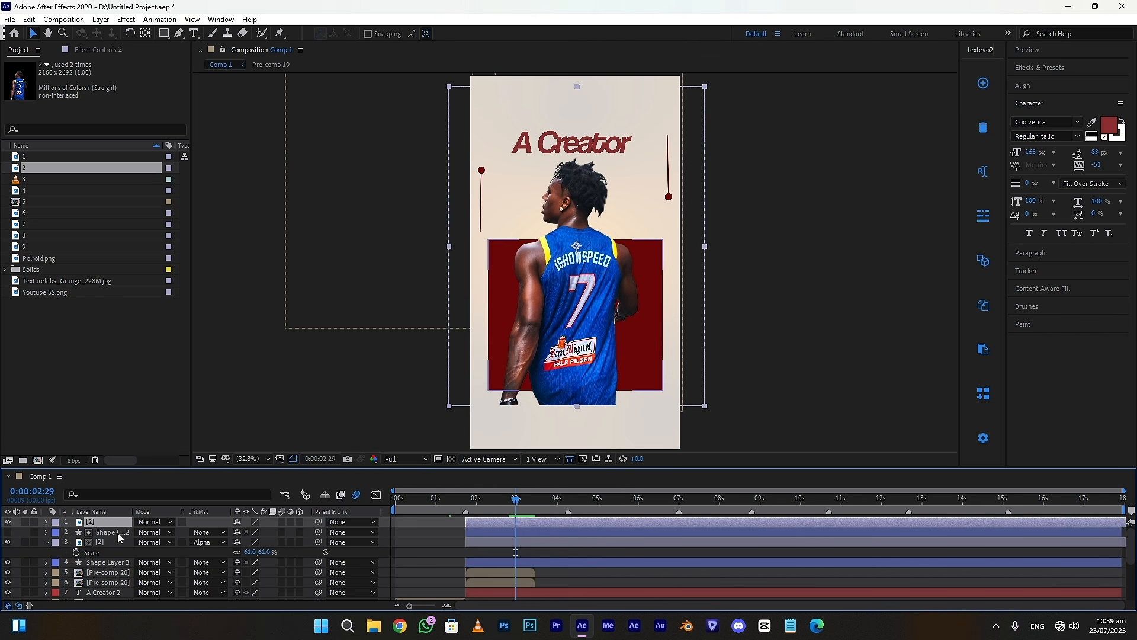
pyautogui.click(164, 33)
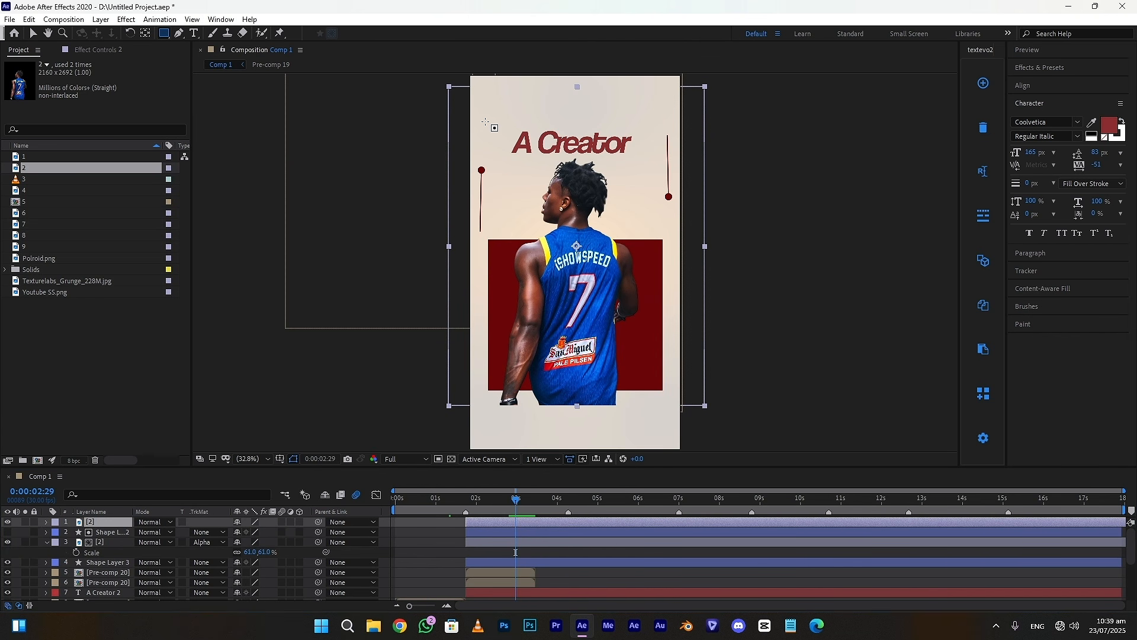
pyautogui.moveTo(463, 89); pyautogui.dragTo(692, 293)
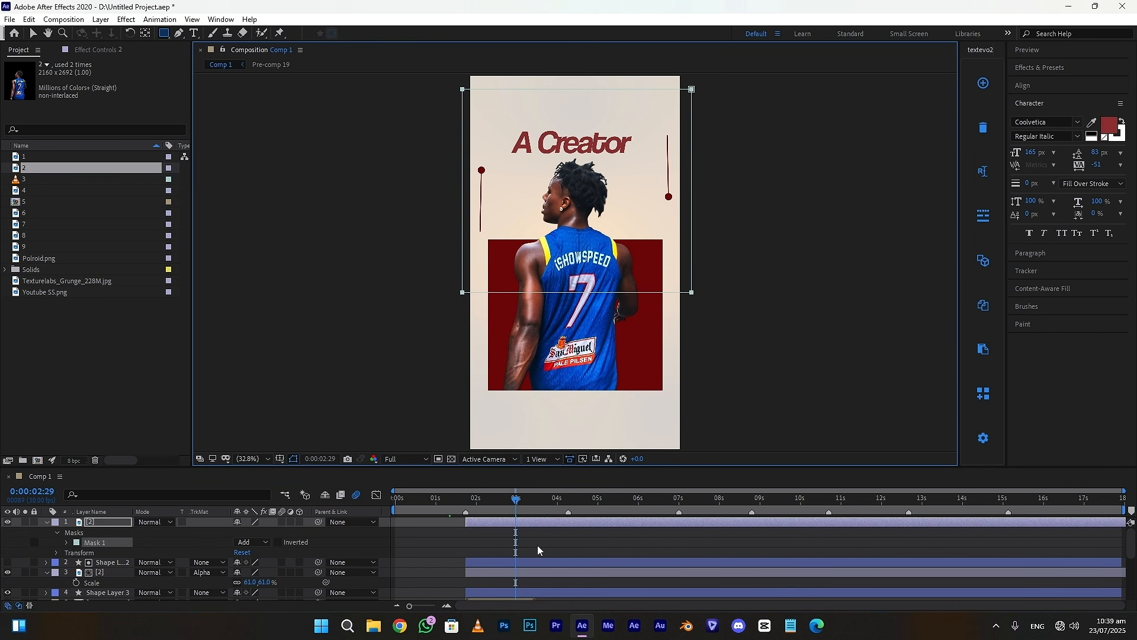
pyautogui.click(538, 544)
pyautogui.click(34, 34)
# - Keyframe the unlinked Scale of both rectangles from 50% width at 0:01:22 to 100% at 0:03:05
pyautogui.click(535, 533)
pyautogui.keyDown('ctrl'); pyautogui.click(524, 553); pyautogui.keyUp('ctrl')
pyautogui.click(455, 606)
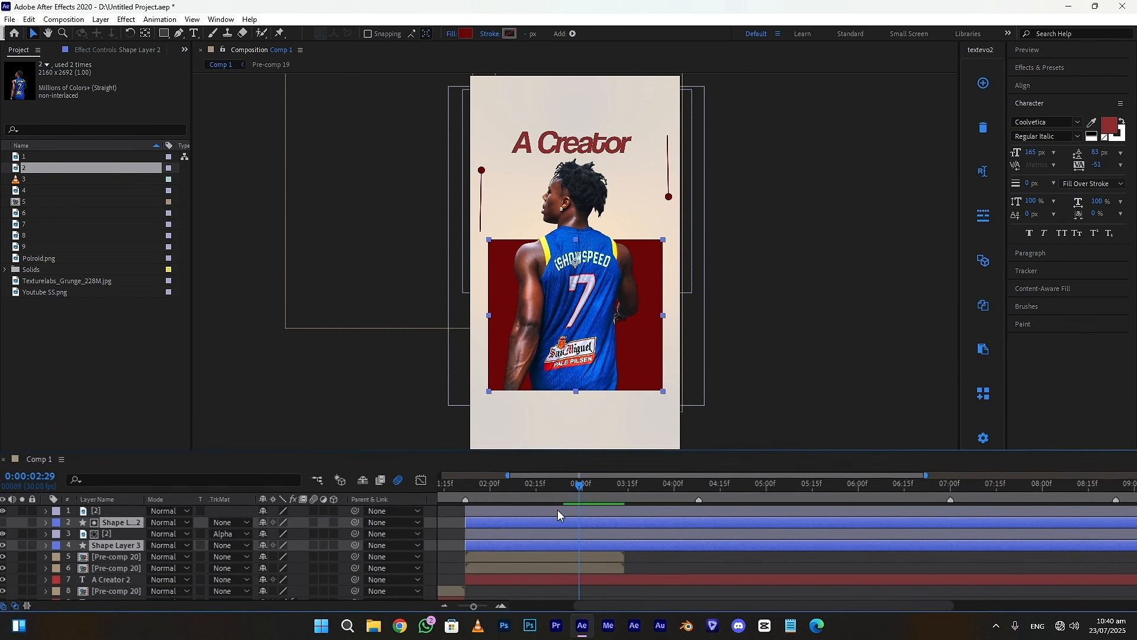
pyautogui.click(541, 496)
pyautogui.press('s')
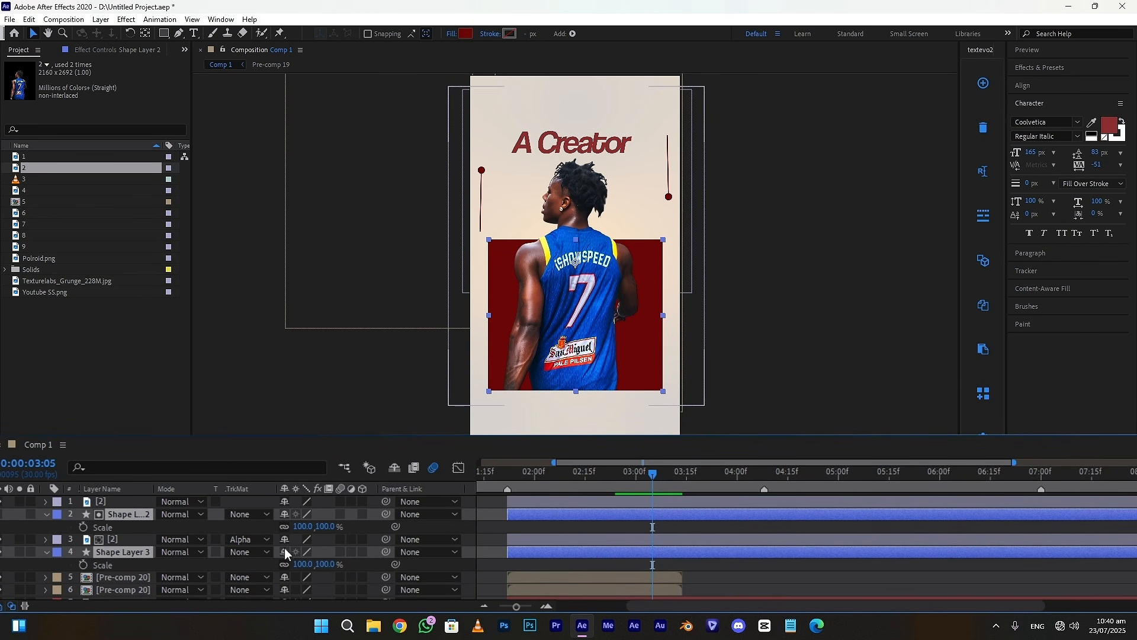
pyautogui.click(283, 565)
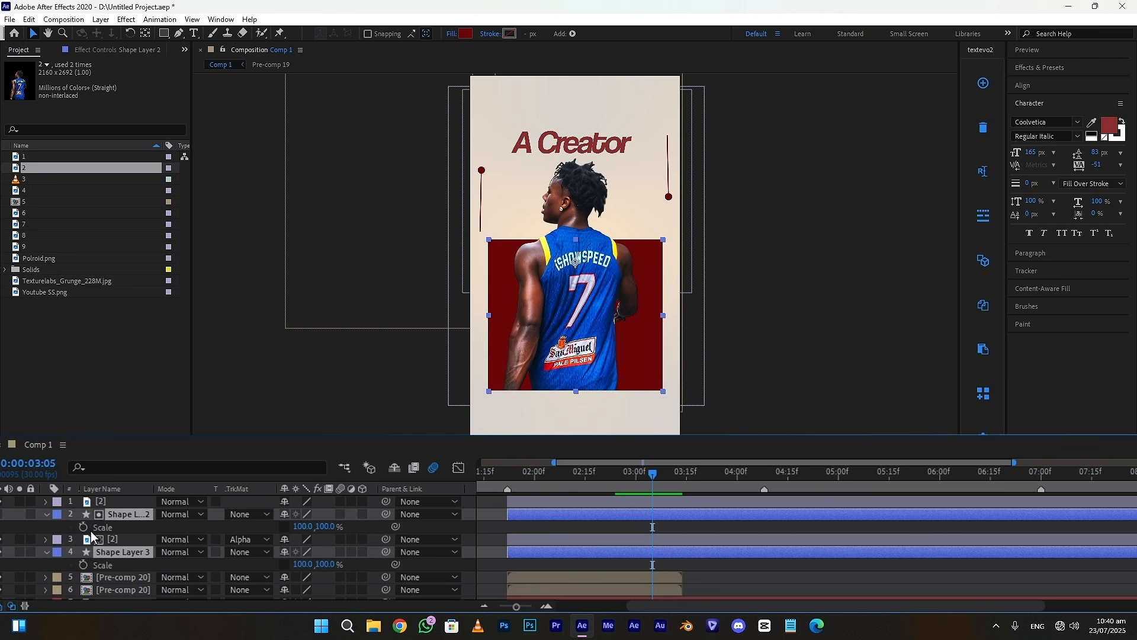
pyautogui.click(83, 565)
pyautogui.moveTo(546, 474); pyautogui.dragTo(499, 477)
pyautogui.click(298, 527)
pyautogui.write('50')
pyautogui.click(360, 528)
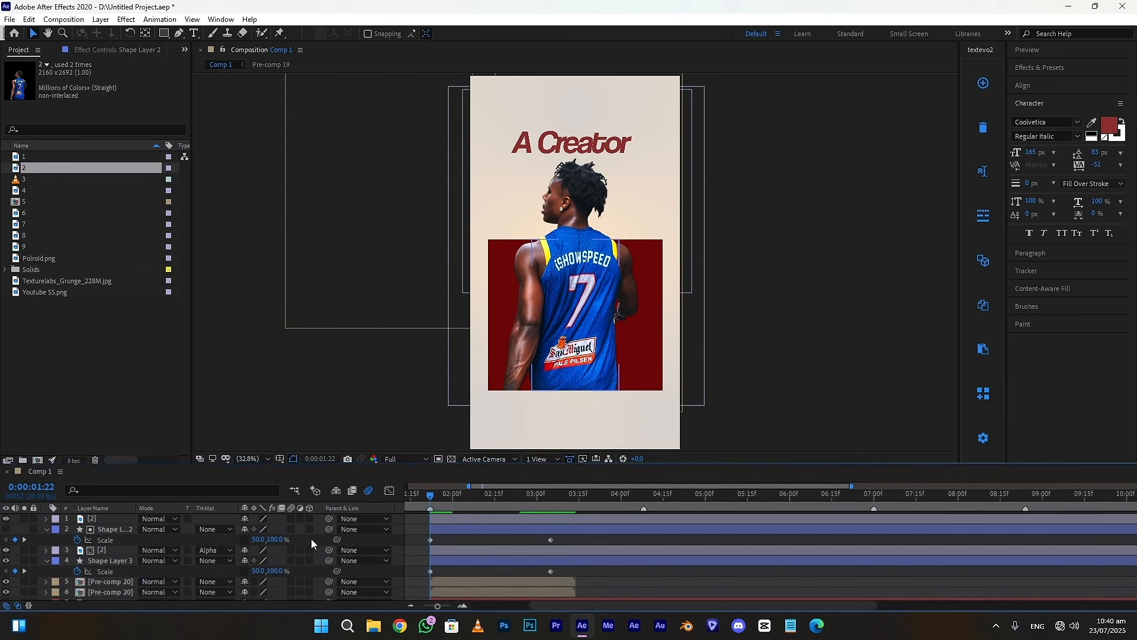
# - Easy-ease the rectangles' Scale keyframes and shape the speed graph for a fast start and a slow finish
pyautogui.moveTo(545, 538); pyautogui.dragTo(405, 578)
pyautogui.press('F9')
pyautogui.click(377, 495)
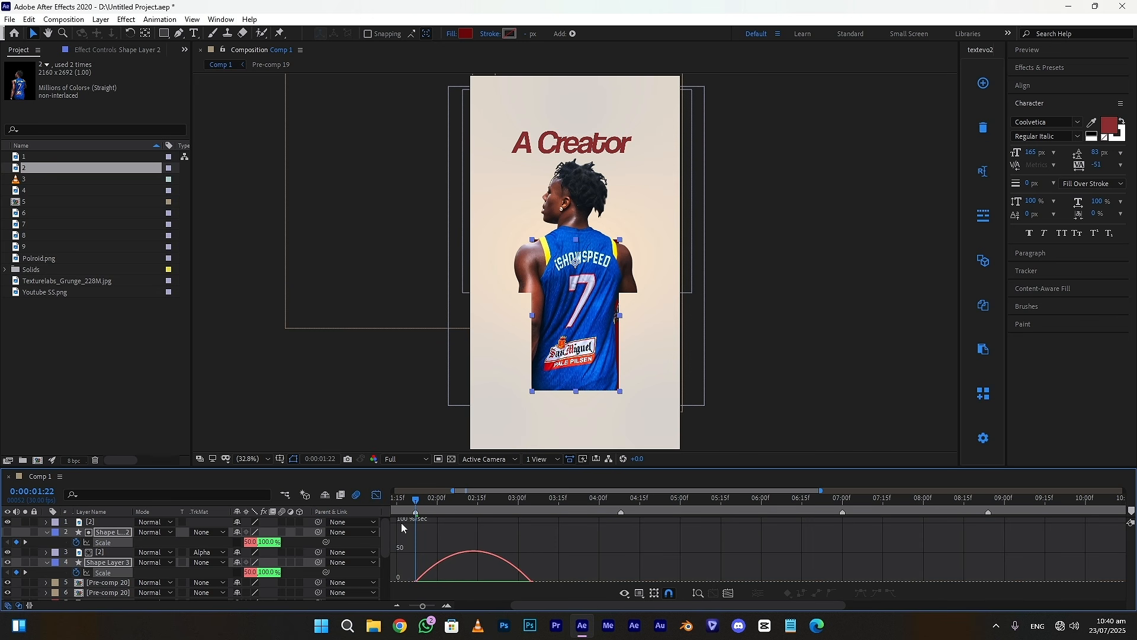
pyautogui.click(532, 558)
pyautogui.moveTo(512, 558); pyautogui.dragTo(421, 558)
pyautogui.hotkey('shift', 'F3')
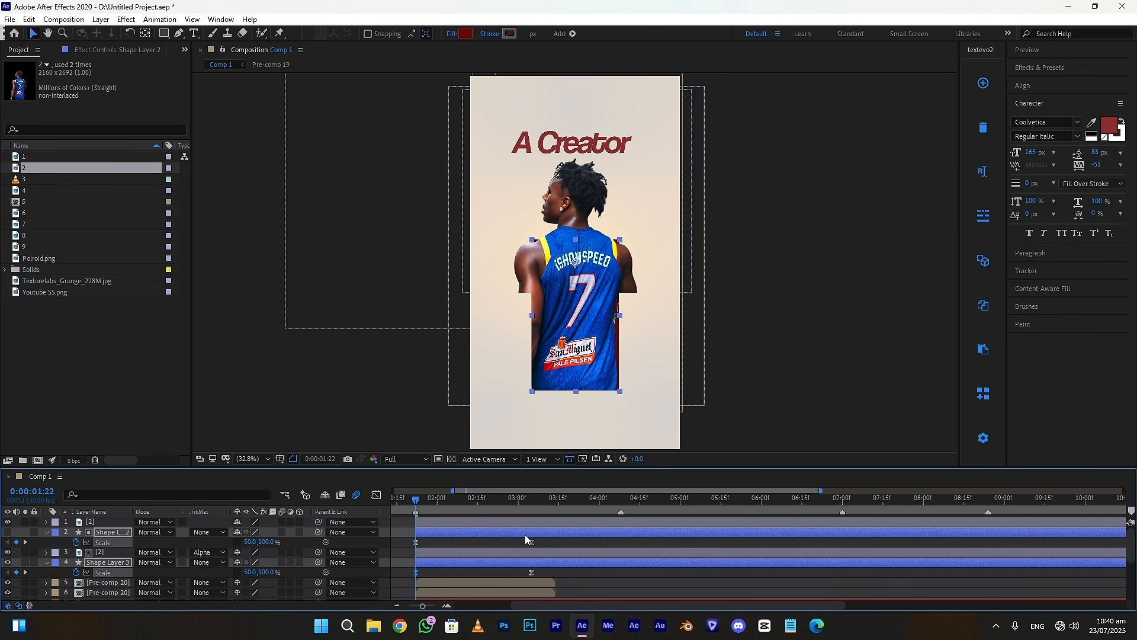
# - Keyframe both image 2 layers' Position to rise from Y 1374.7 at 0:01:22 to their current place at 0:02:24
pyautogui.click(470, 522)
pyautogui.keyDown('ctrl'); pyautogui.click(457, 542); pyautogui.keyUp('ctrl')
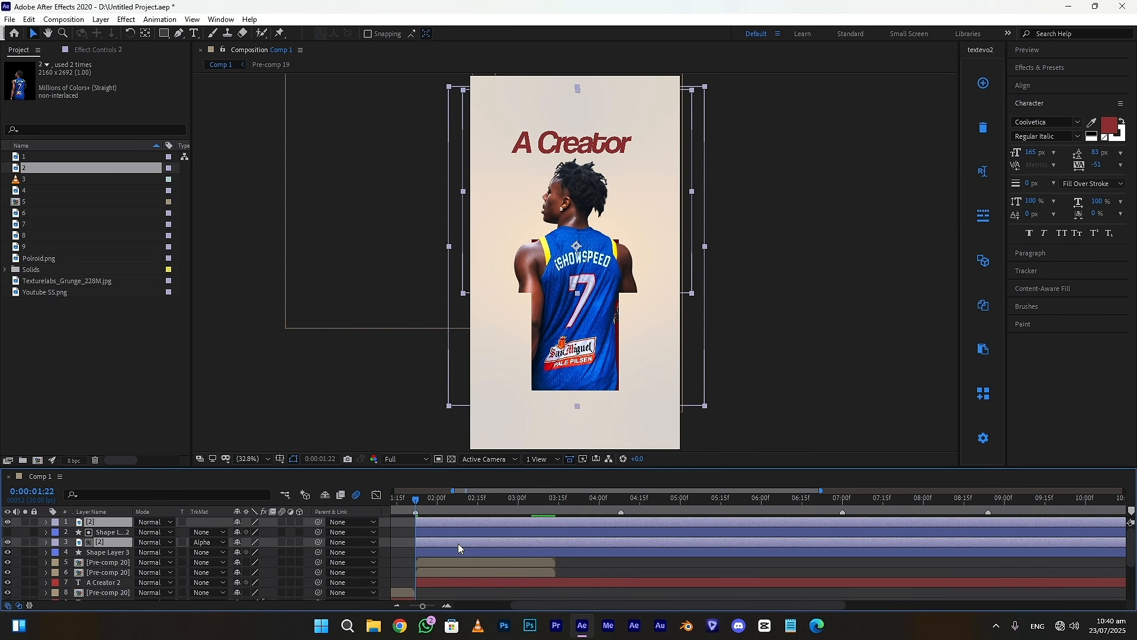
pyautogui.press('p')
pyautogui.click(502, 511)
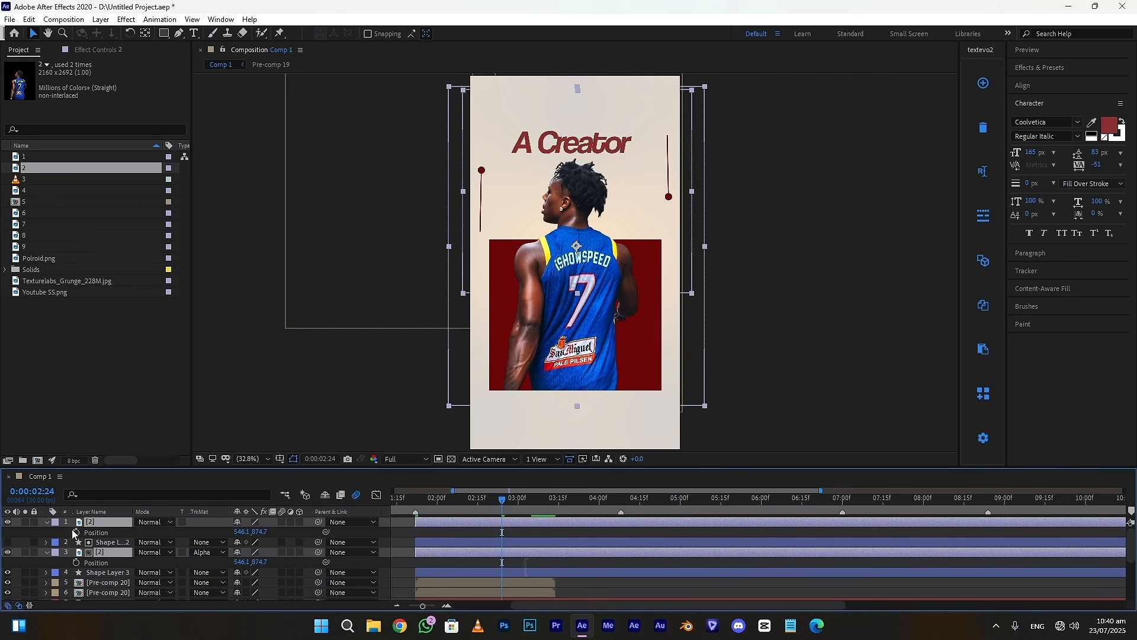
pyautogui.click(76, 532)
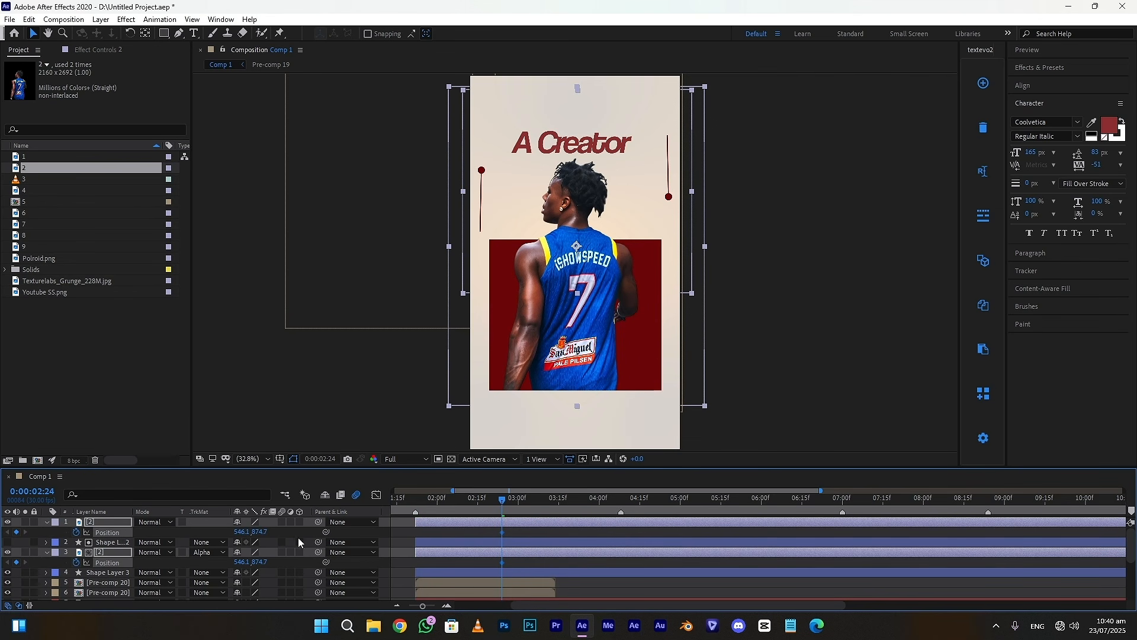
pyautogui.moveTo(425, 513); pyautogui.dragTo(418, 514)
pyautogui.moveTo(262, 532); pyautogui.dragTo(510, 556)
pyautogui.moveTo(534, 560); pyautogui.dragTo(530, 559)
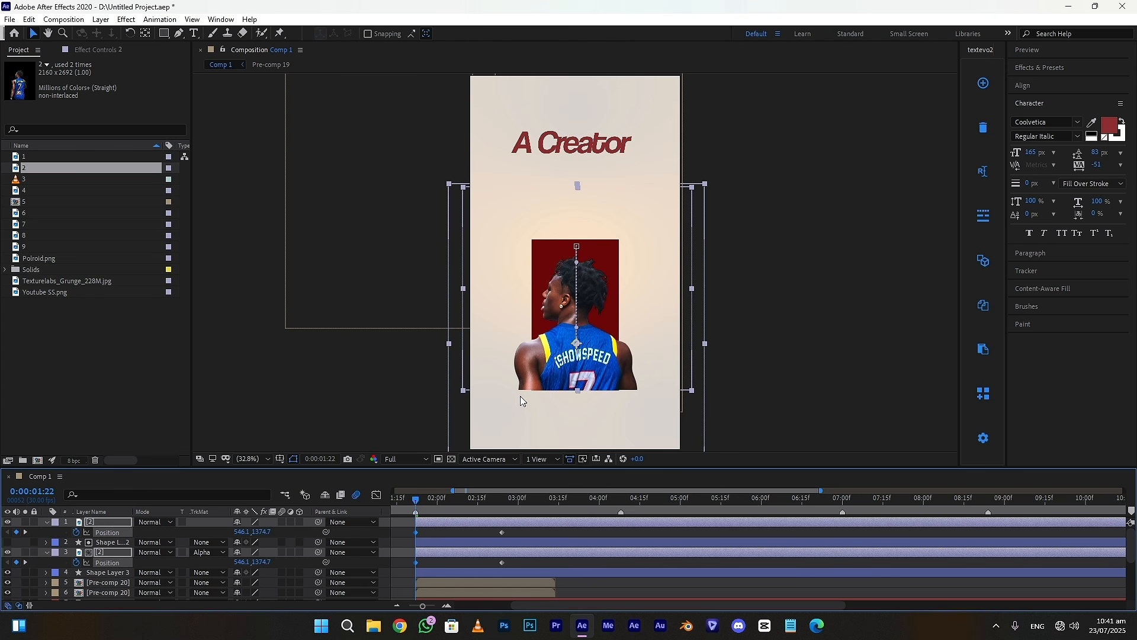
# - Keyframe the upper image 2 layer's Mask Path, narrowing its sides to the red rectangle's width at 0:01:22
pyautogui.click(458, 526)
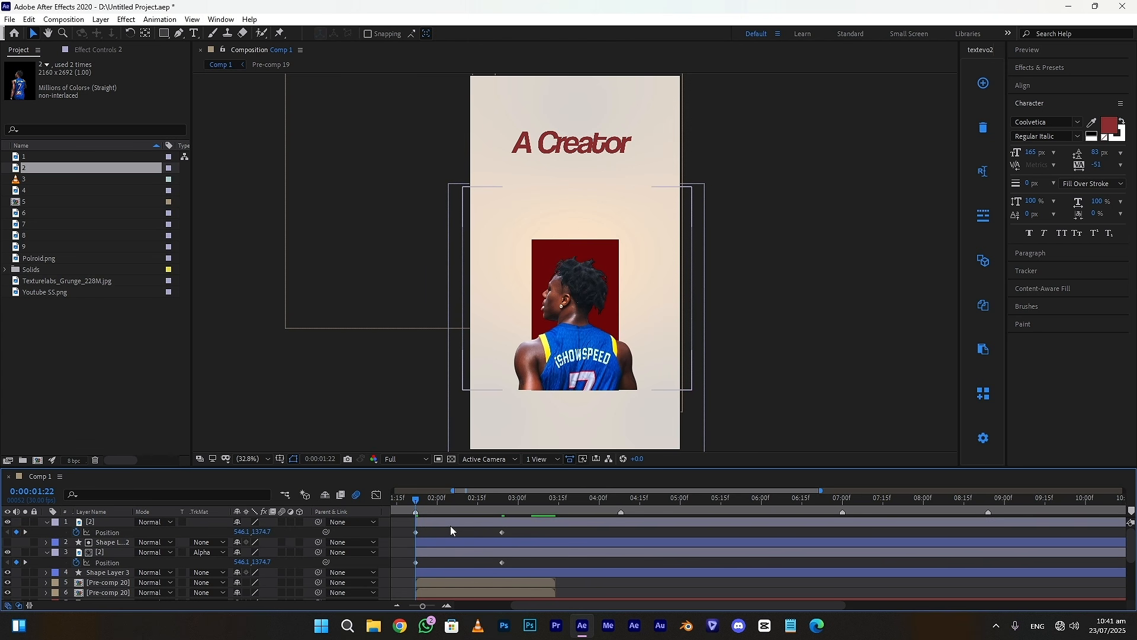
pyautogui.press('m')
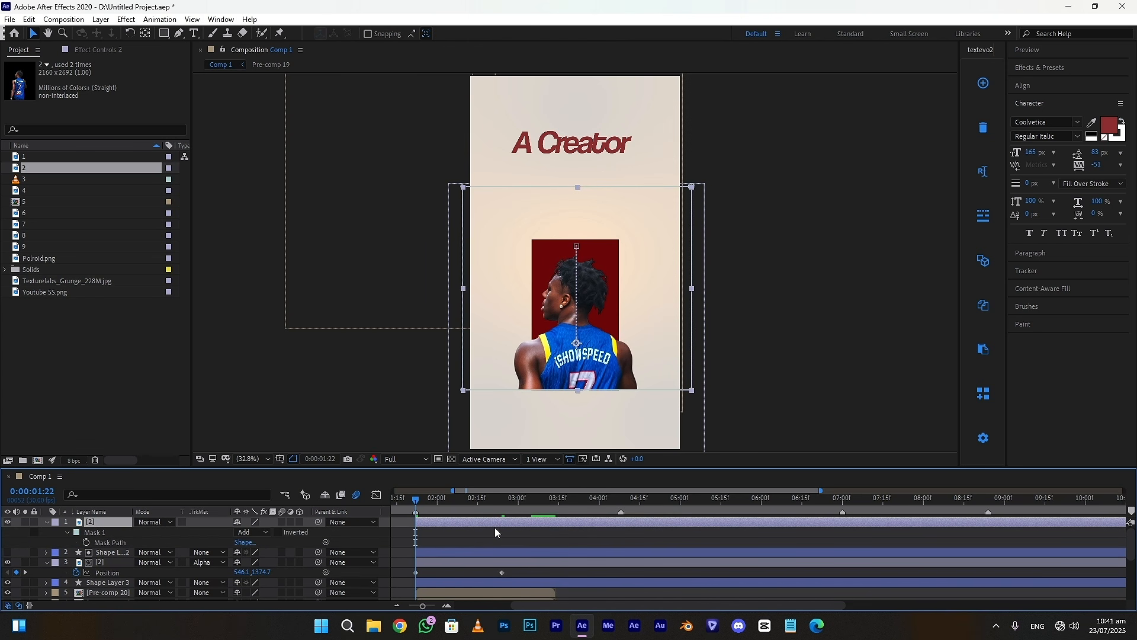
pyautogui.moveTo(475, 510); pyautogui.dragTo(415, 510)
pyautogui.click(87, 542)
pyautogui.doubleClick(447, 606)
pyautogui.moveTo(693, 293); pyautogui.dragTo(616, 289)
pyautogui.moveTo(464, 290); pyautogui.dragTo(537, 289)
pyautogui.click(445, 533)
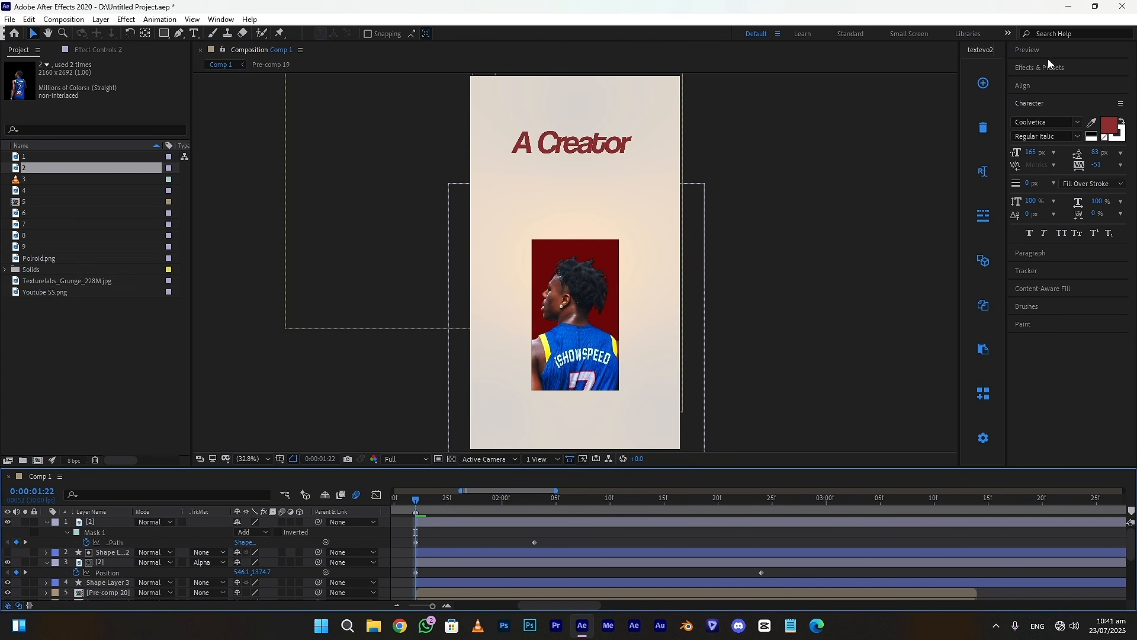
# - Reshape the sides of the upper image 2 layer's mask at an in-between frame to follow the expanding red rectangle's width
pyautogui.click(1048, 53)
pyautogui.click(1067, 66)
pyautogui.click(1067, 66)
pyautogui.moveTo(504, 504); pyautogui.dragTo(500, 504)
pyautogui.click(496, 522)
pyautogui.doubleClick(673, 261)
pyautogui.moveTo(673, 261); pyautogui.dragTo(603, 271)
pyautogui.moveTo(543, 364); pyautogui.dragTo(545, 391)
pyautogui.moveTo(604, 278); pyautogui.dragTo(642, 281)
pyautogui.moveTo(483, 277); pyautogui.dragTo(517, 278)
# - Refine the mask's side edges at successively earlier frames to match the red rectangle, and preview the animation
pyautogui.moveTo(502, 502); pyautogui.dragTo(463, 506)
pyautogui.moveTo(635, 278); pyautogui.dragTo(631, 279)
pyautogui.moveTo(469, 502); pyautogui.dragTo(448, 501)
pyautogui.moveTo(627, 281); pyautogui.dragTo(625, 281)
pyautogui.moveTo(447, 502); pyautogui.dragTo(416, 504)
pyautogui.click(1067, 67)
pyautogui.click(1067, 67)
# - Shape the speed graph of both image 2 layers' Position keyframes for a fast start and slow finish, and preview it
pyautogui.click(622, 524)
pyautogui.keyDown('ctrl'); pyautogui.click(594, 562); pyautogui.keyUp('ctrl')
pyautogui.press('p')
pyautogui.moveTo(807, 527); pyautogui.dragTo(403, 573)
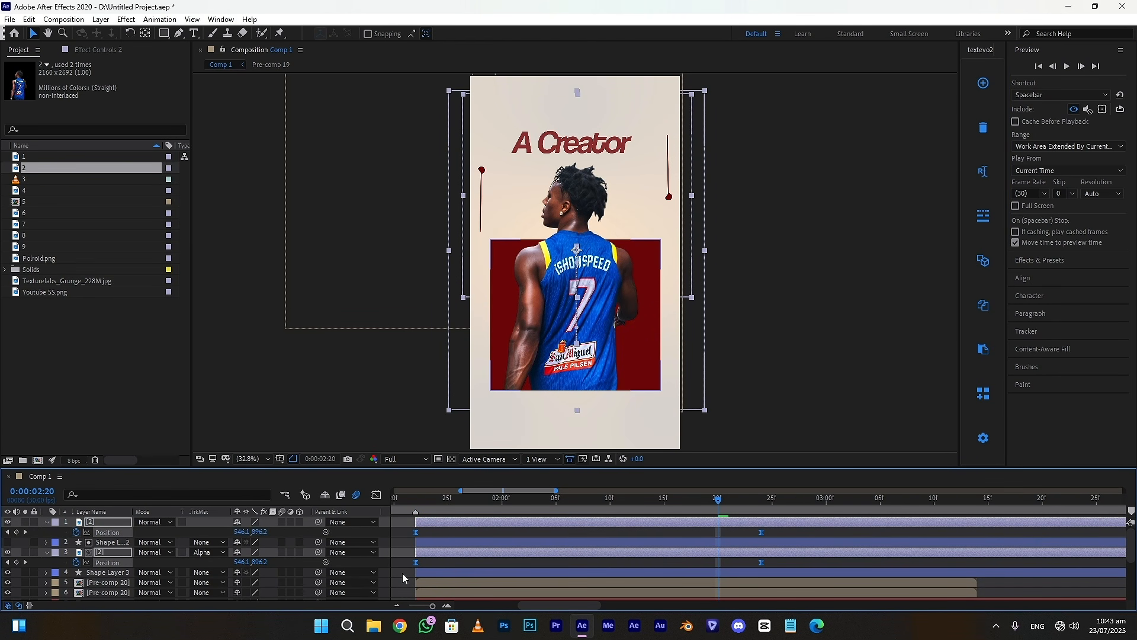
pyautogui.click(376, 494)
pyautogui.moveTo(822, 543); pyautogui.dragTo(588, 553)
pyautogui.moveTo(514, 525); pyautogui.dragTo(391, 557)
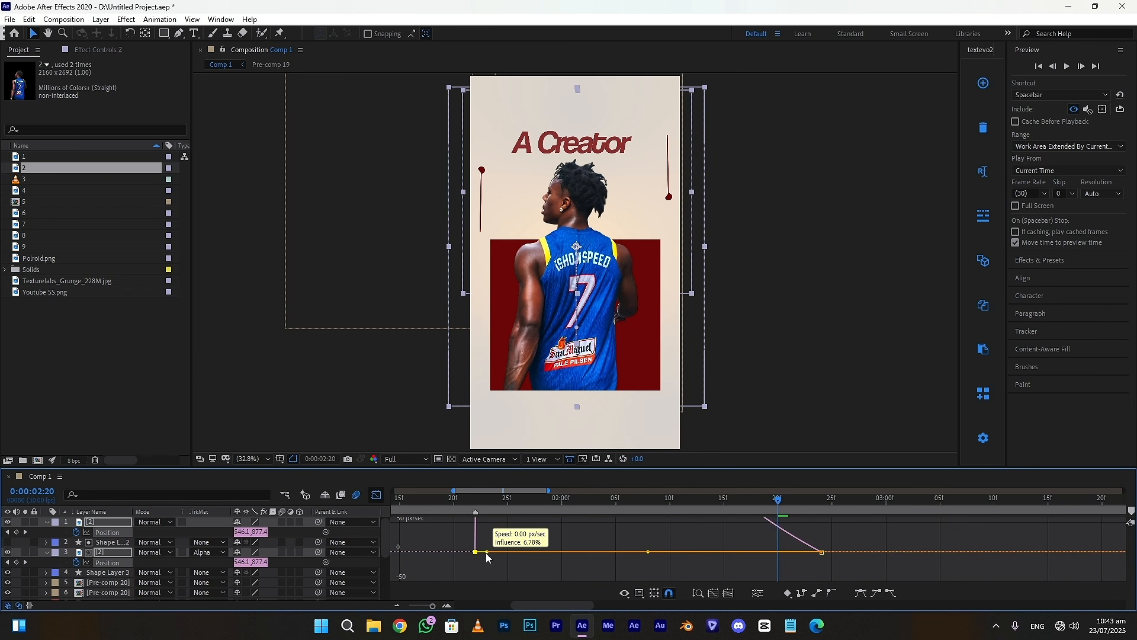
pyautogui.click(376, 495)
pyautogui.click(1067, 66)
pyautogui.press('space')
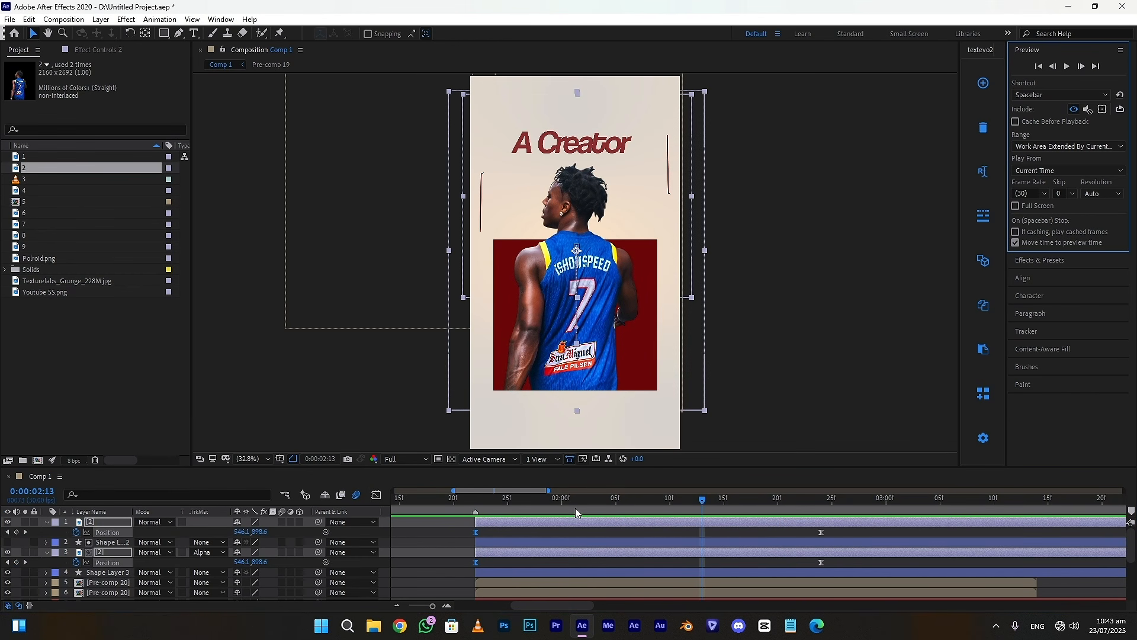
# - Add a TextEvo animation to the "A Creator" text starting at 0:01:22
pyautogui.scroll(-1, 584, 534)
pyautogui.click(551, 578)
pyautogui.click(533, 572)
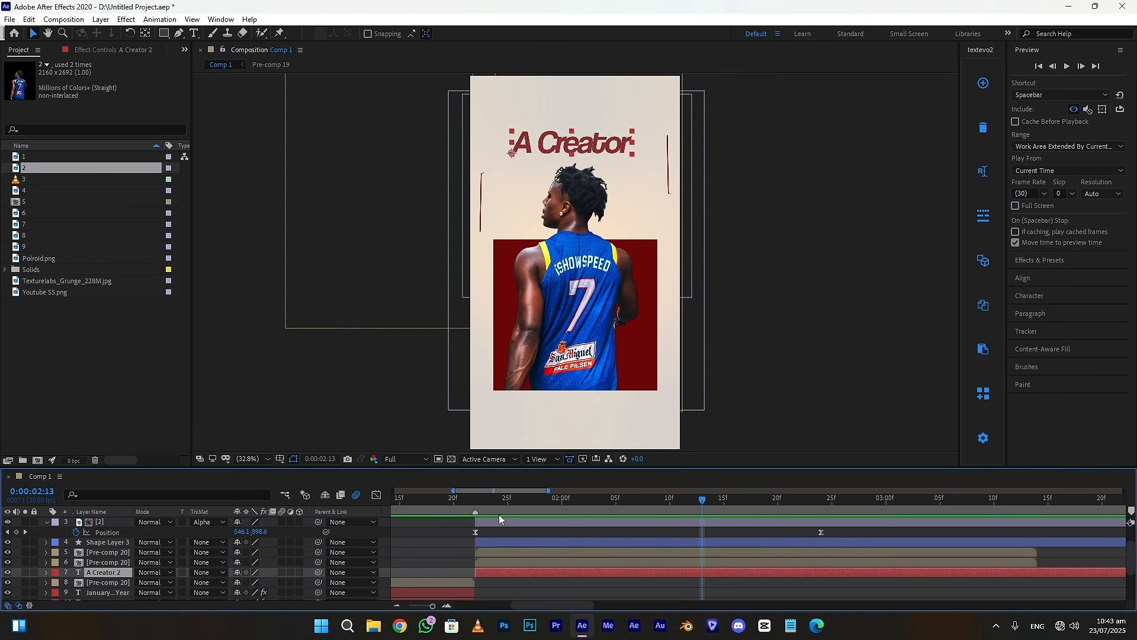
pyautogui.moveTo(490, 501); pyautogui.dragTo(478, 507)
pyautogui.click(990, 82)
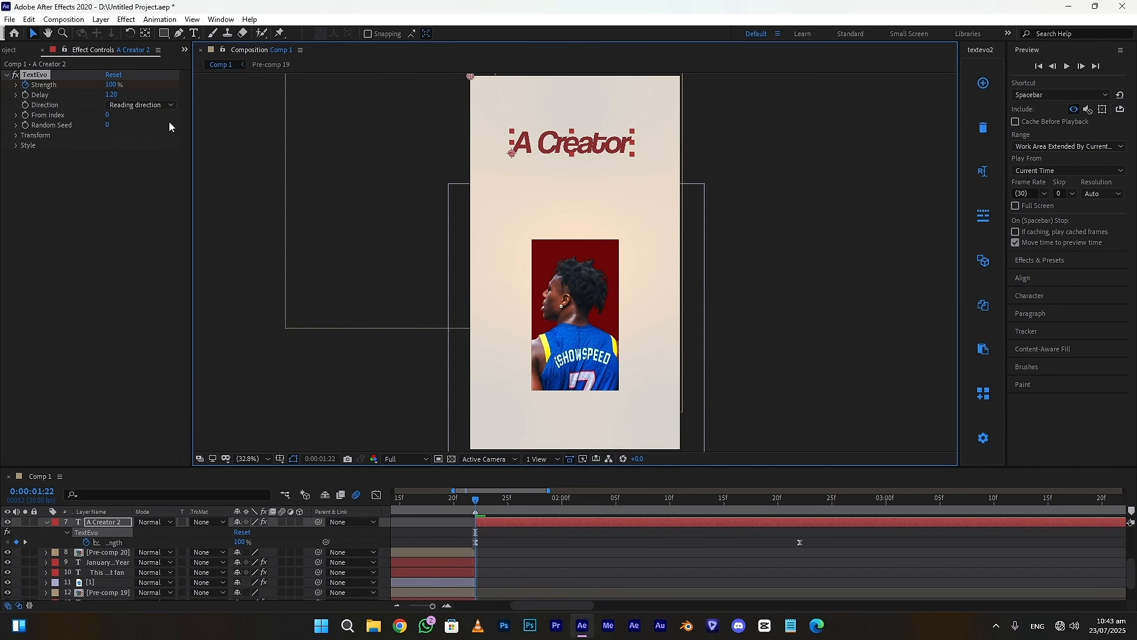
# - Set the TextEvo Position Y to 30, vertical Blur to 2 and Opacity to 0%
pyautogui.click(16, 135)
pyautogui.click(27, 155)
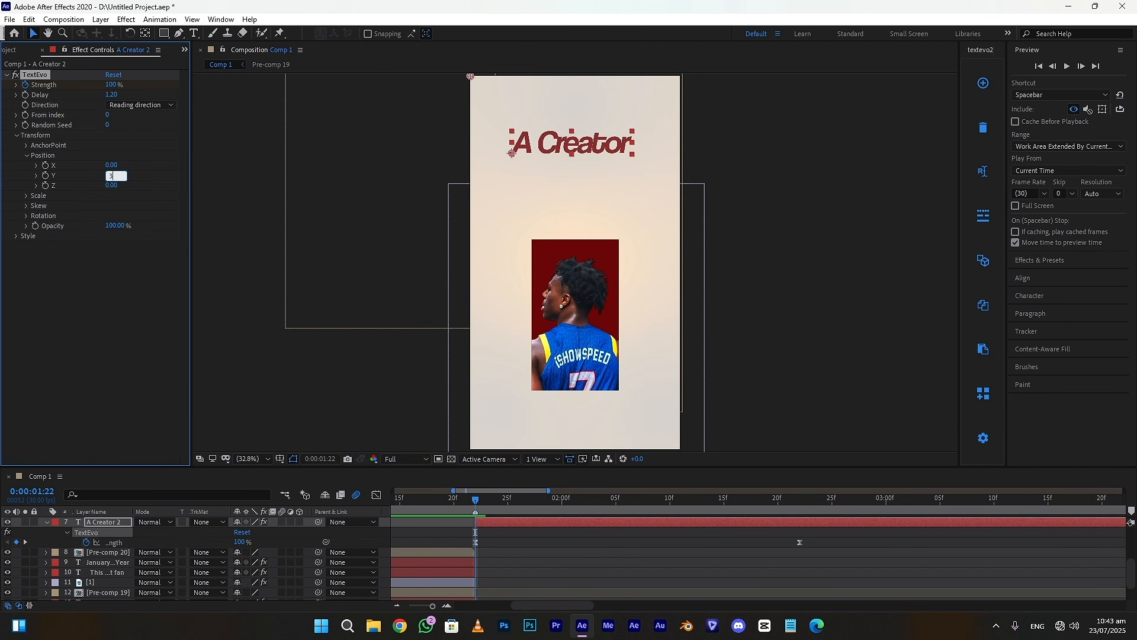
pyautogui.click(79, 299)
pyautogui.click(16, 236)
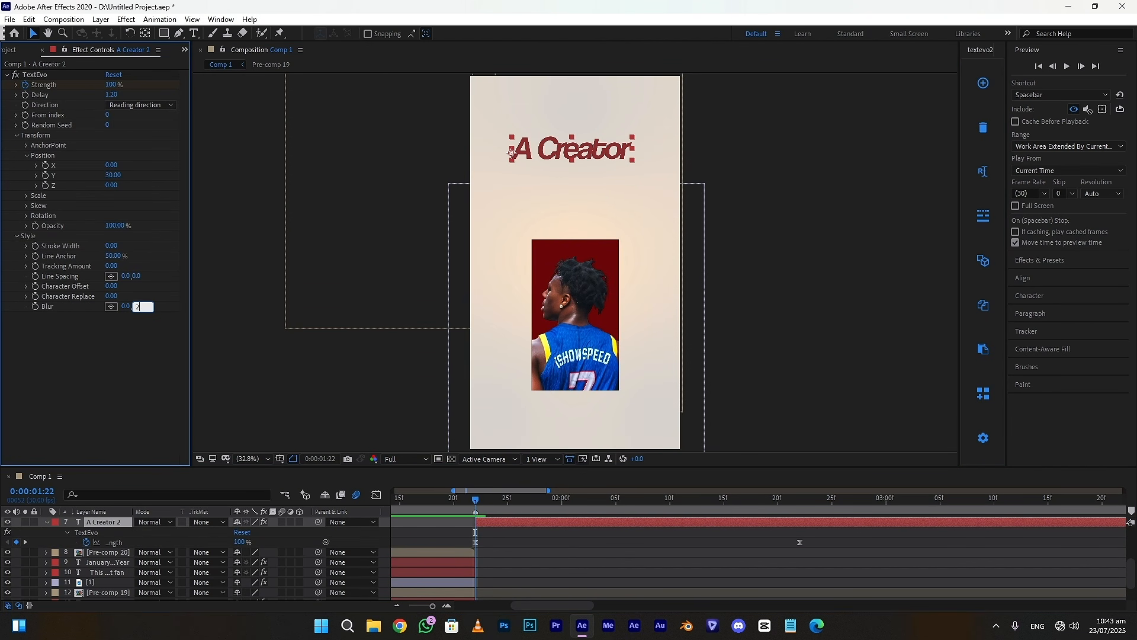
pyautogui.press('Return')
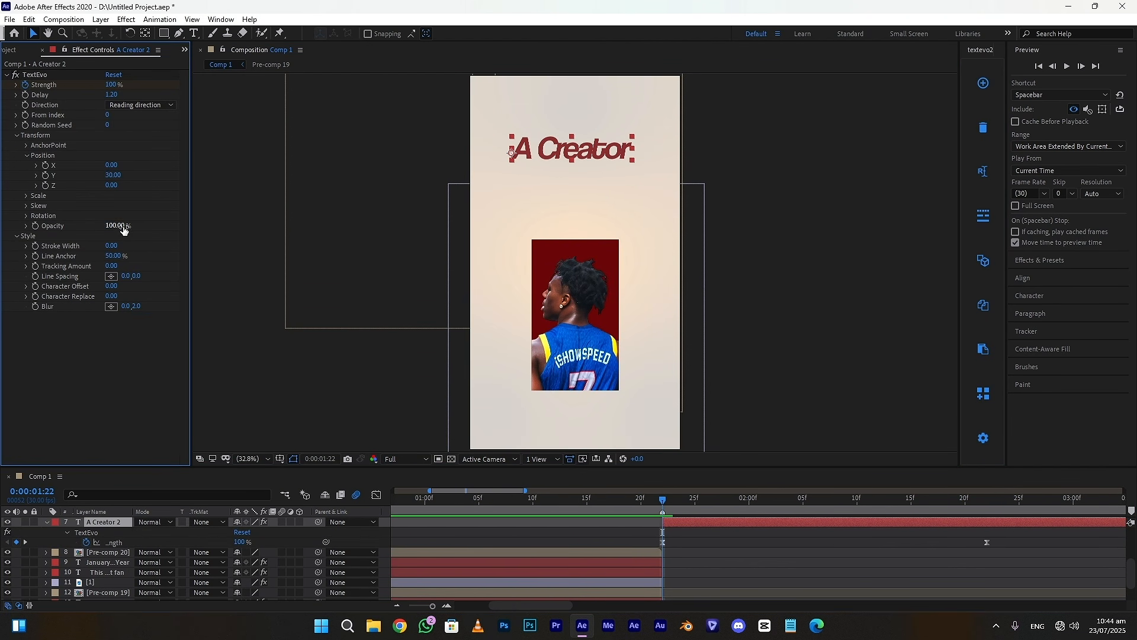
pyautogui.moveTo(119, 226); pyautogui.dragTo(2, 236)
# - Shift both TextEvo Strength keyframes about four frames earlier and play back the text reveal
pyautogui.moveTo(1011, 538); pyautogui.dragTo(630, 542)
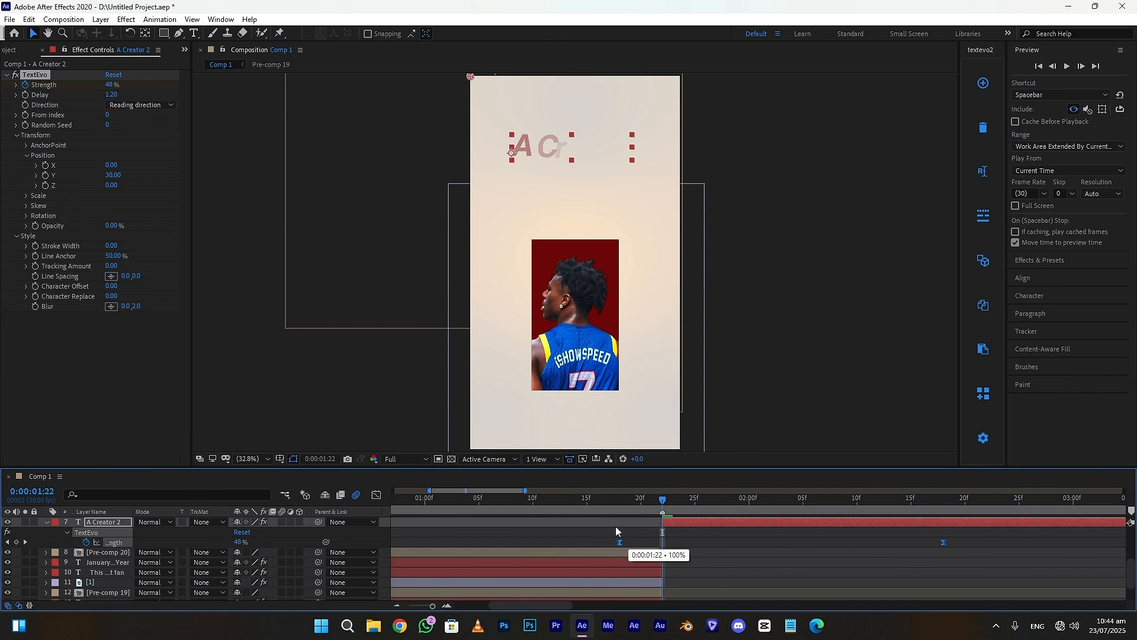
pyautogui.press('space')
pyautogui.scroll(2, 769, 554)
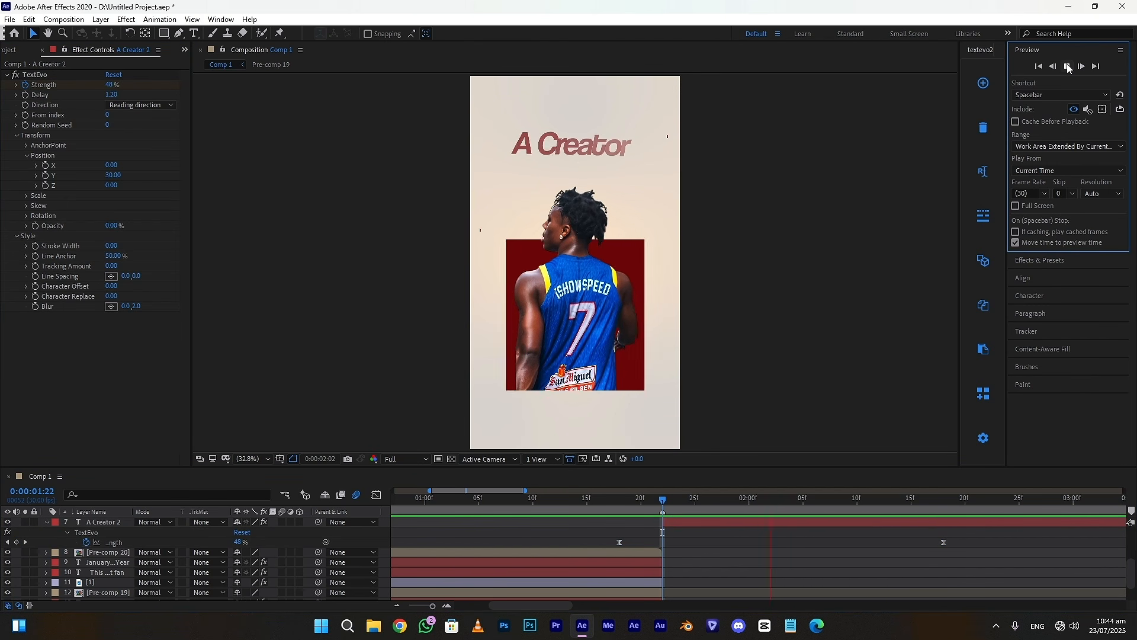
pyautogui.scroll(2, 755, 561)
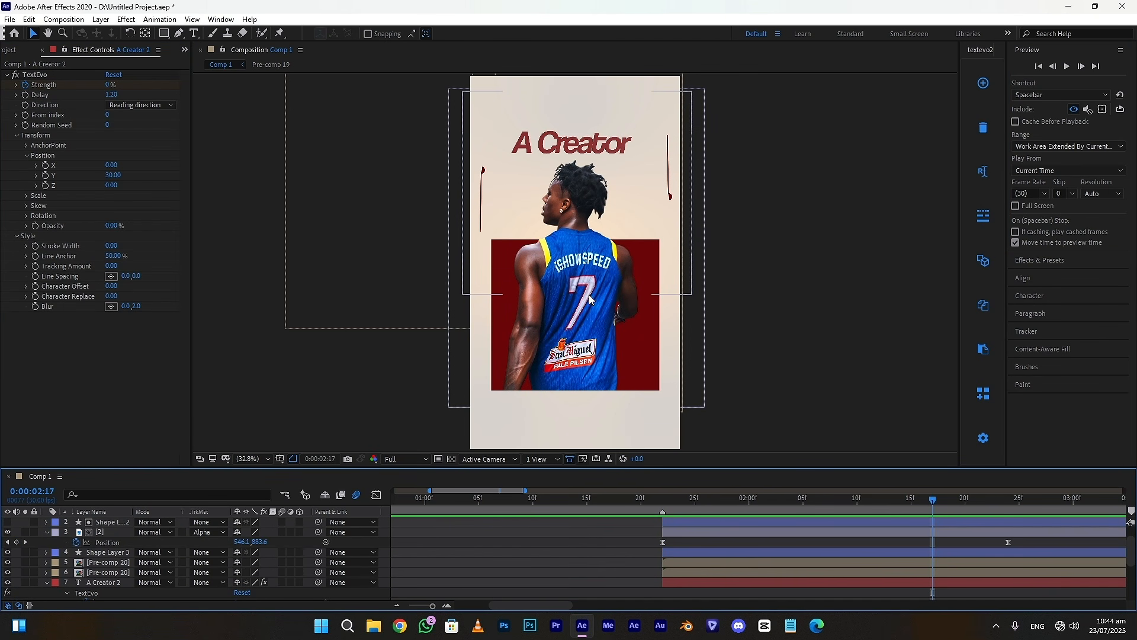
# - Apply the Tint effect to the upper image 2 layer and set Amount to Tint to 70%
pyautogui.scroll(2, 770, 527)
pyautogui.click(774, 522)
pyautogui.hotkey('ctrl', '5')
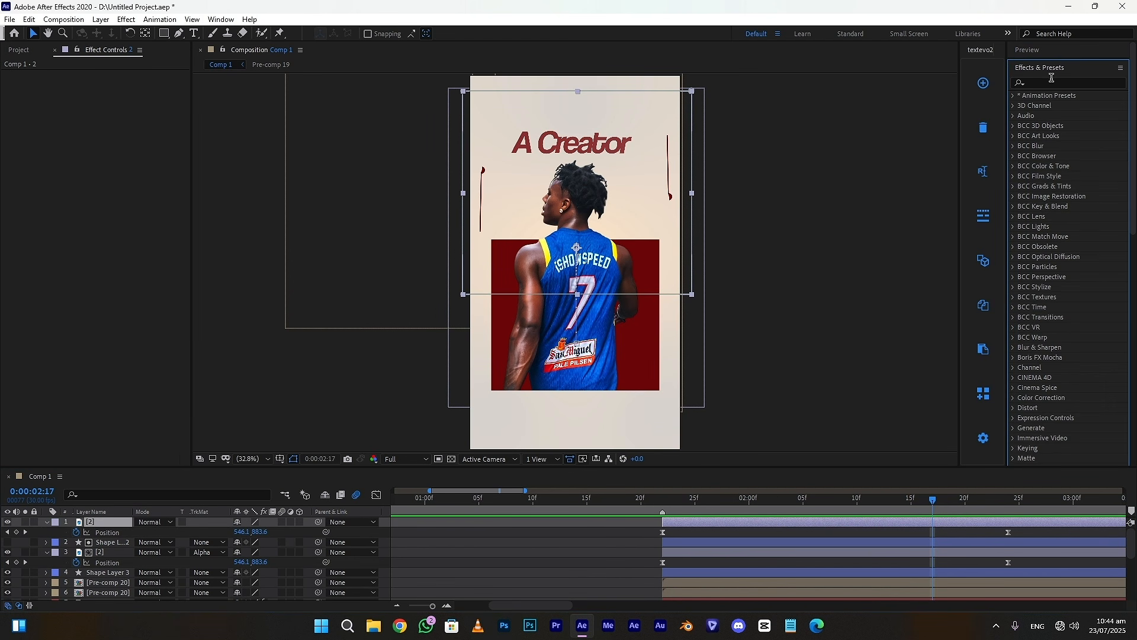
pyautogui.click(1049, 83)
pyautogui.write('tint')
pyautogui.doubleClick(1057, 166)
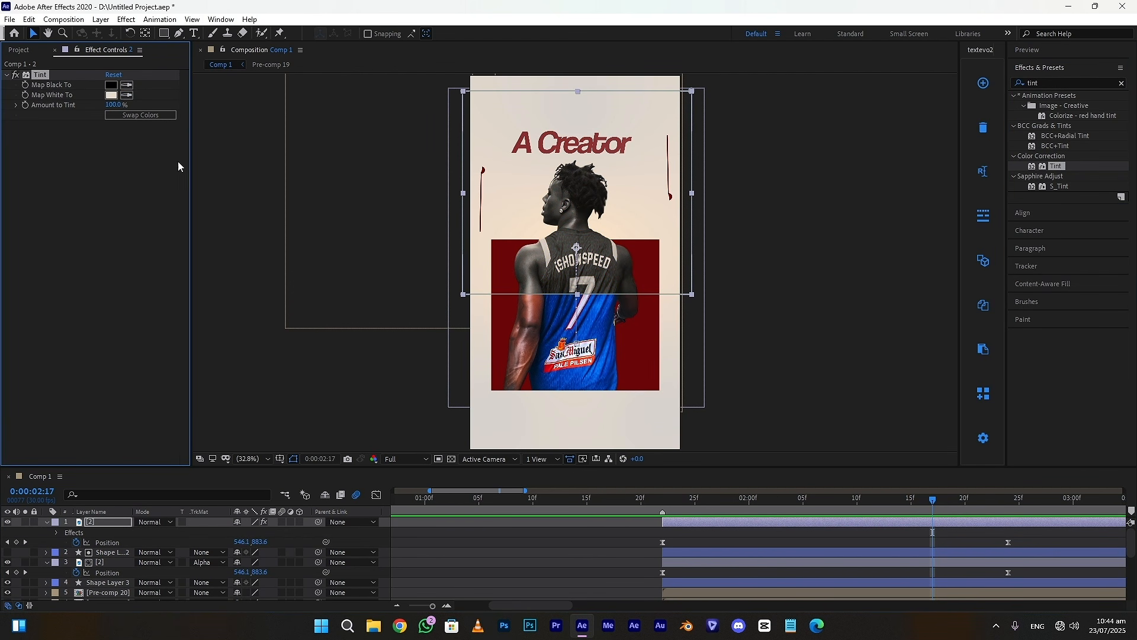
pyautogui.write('70')
pyautogui.click(89, 241)
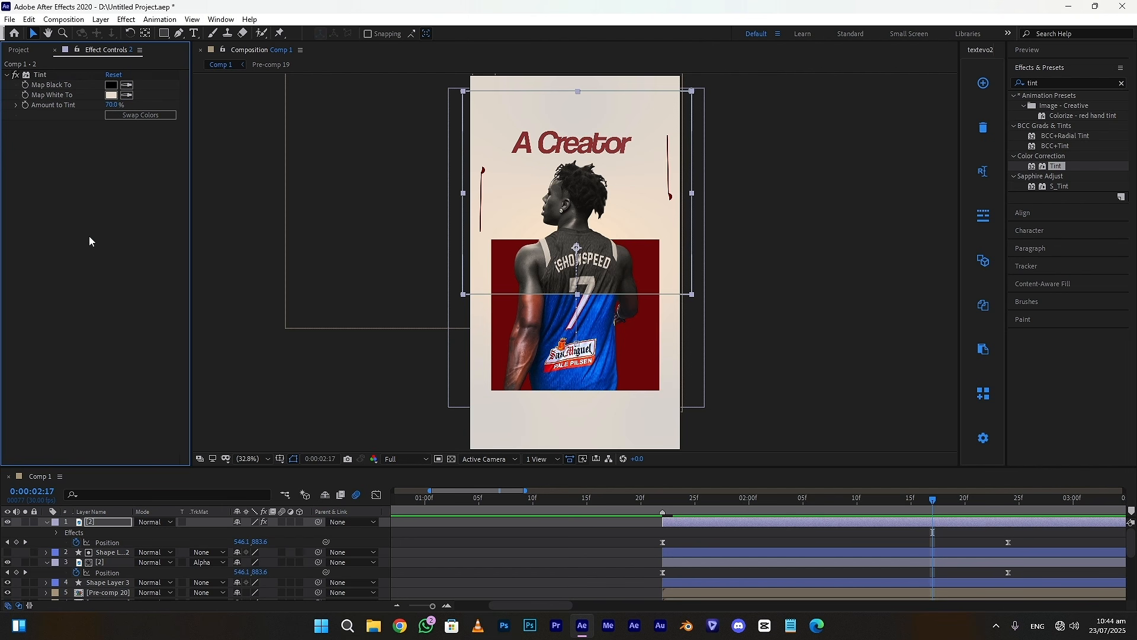
# - Add Change to Color to the same layer and sample the jersey's blue as the From color
pyautogui.click(1060, 83)
pyautogui.write('chang')
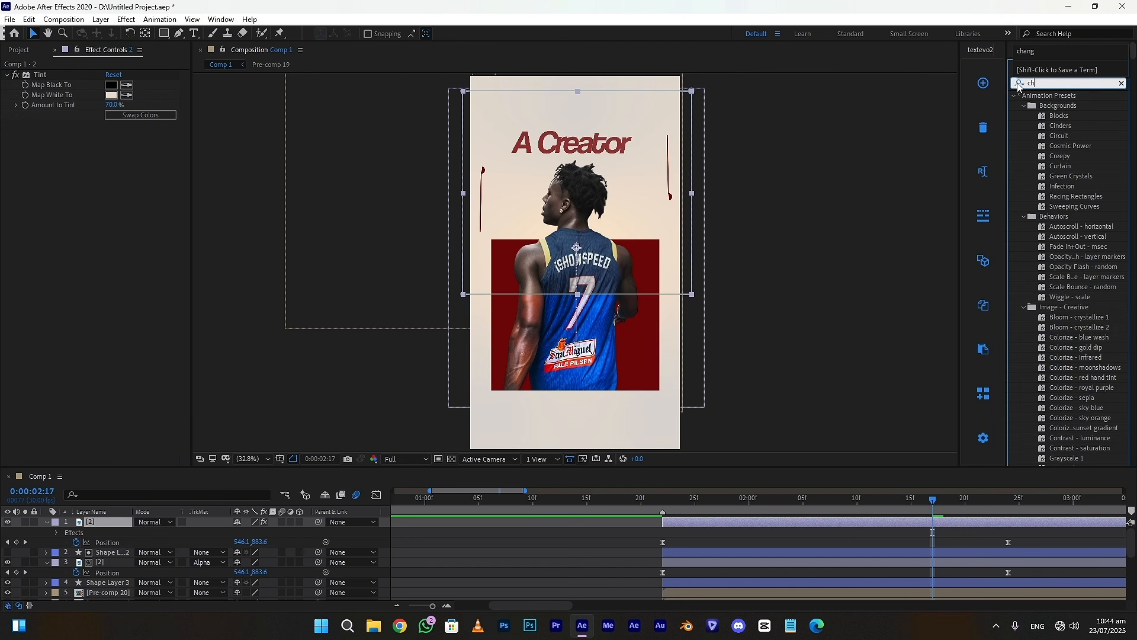
pyautogui.doubleClick(1077, 157)
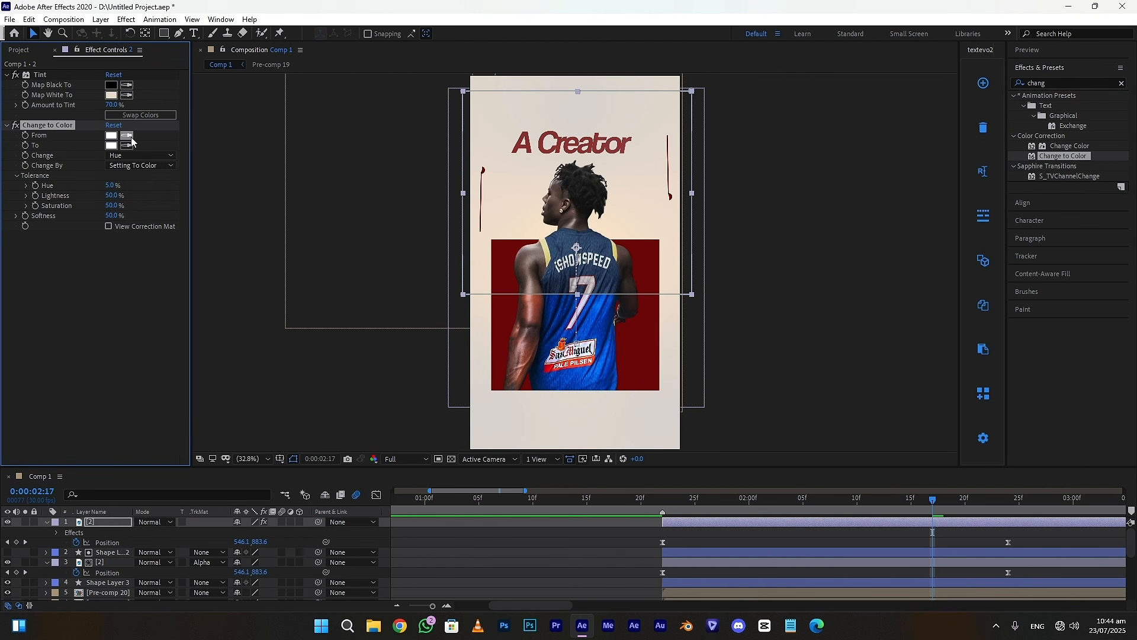
pyautogui.click(607, 327)
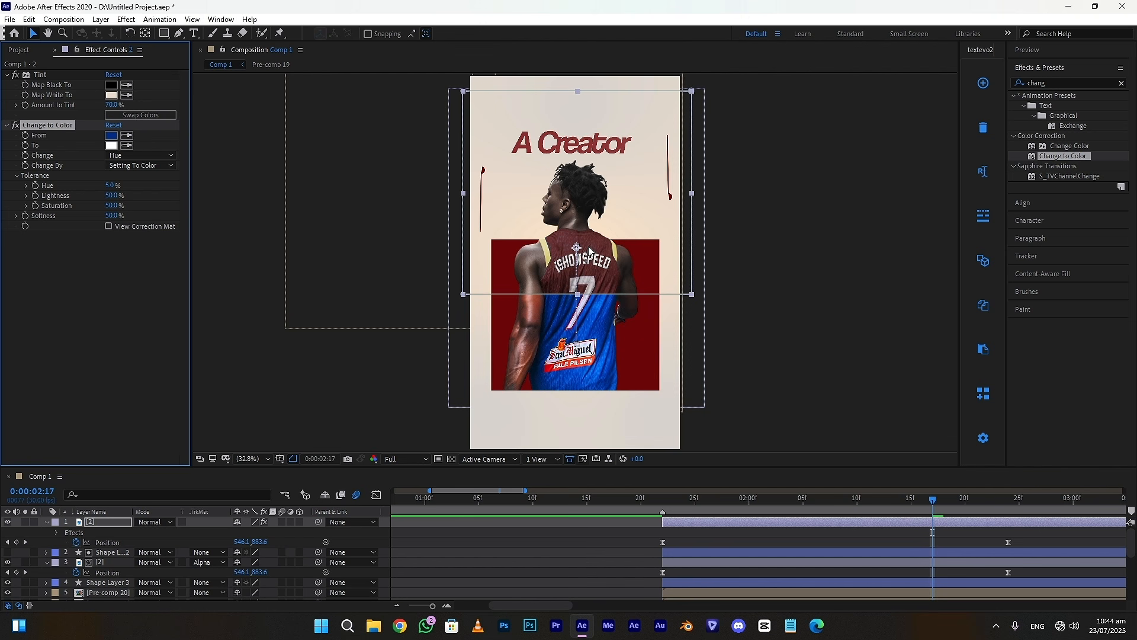
# - Add Shadow Studio 2 to the layer with angle 38°, distance 125, opacity start 0% and opacity end 15%
pyautogui.doubleClick(1060, 83)
pyautogui.write('shad')
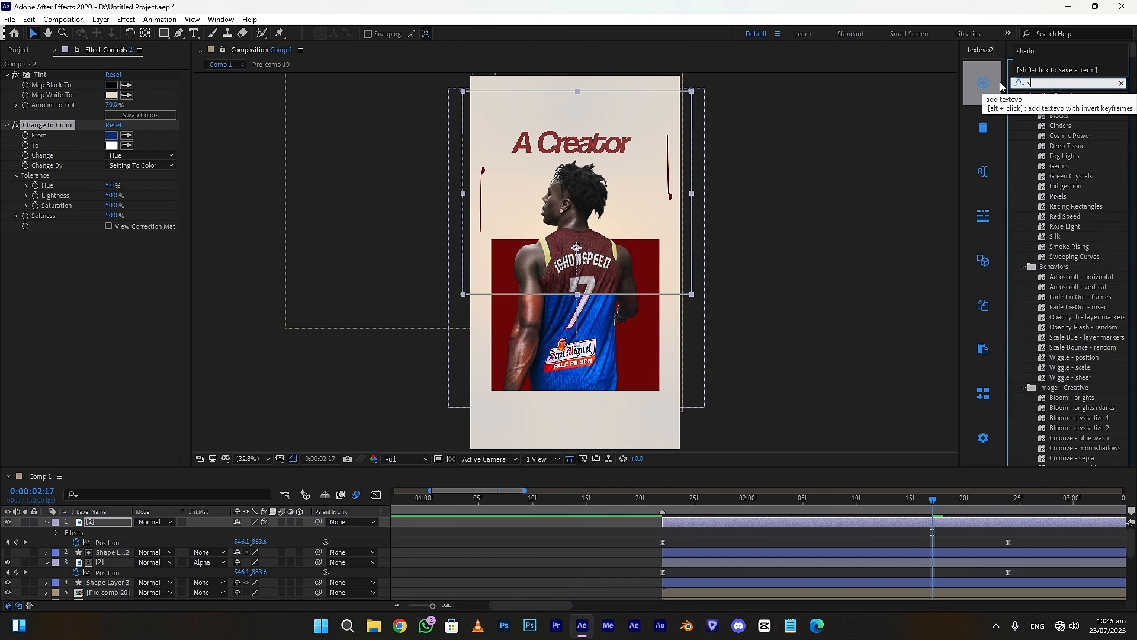
pyautogui.doubleClick(1064, 317)
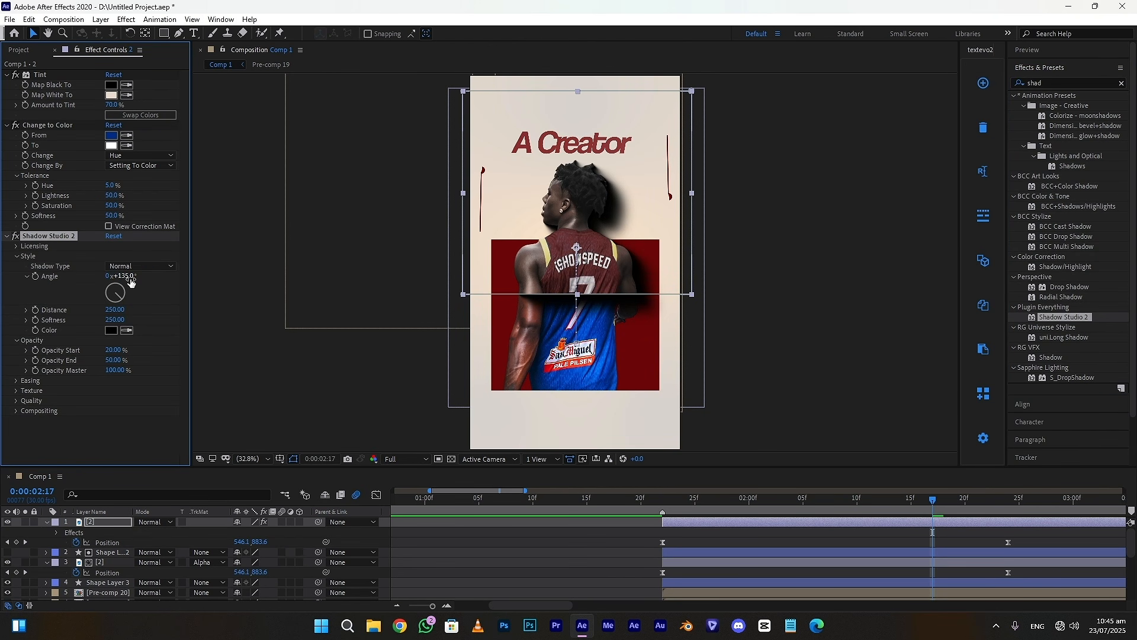
pyautogui.click(159, 329)
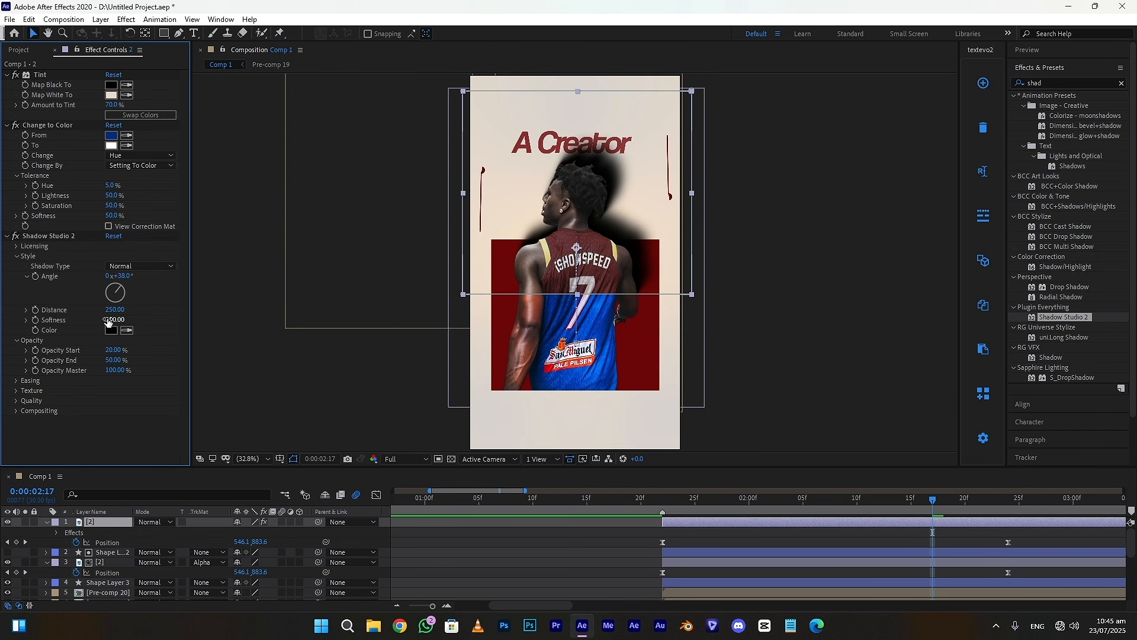
pyautogui.moveTo(119, 350); pyautogui.dragTo(53, 375)
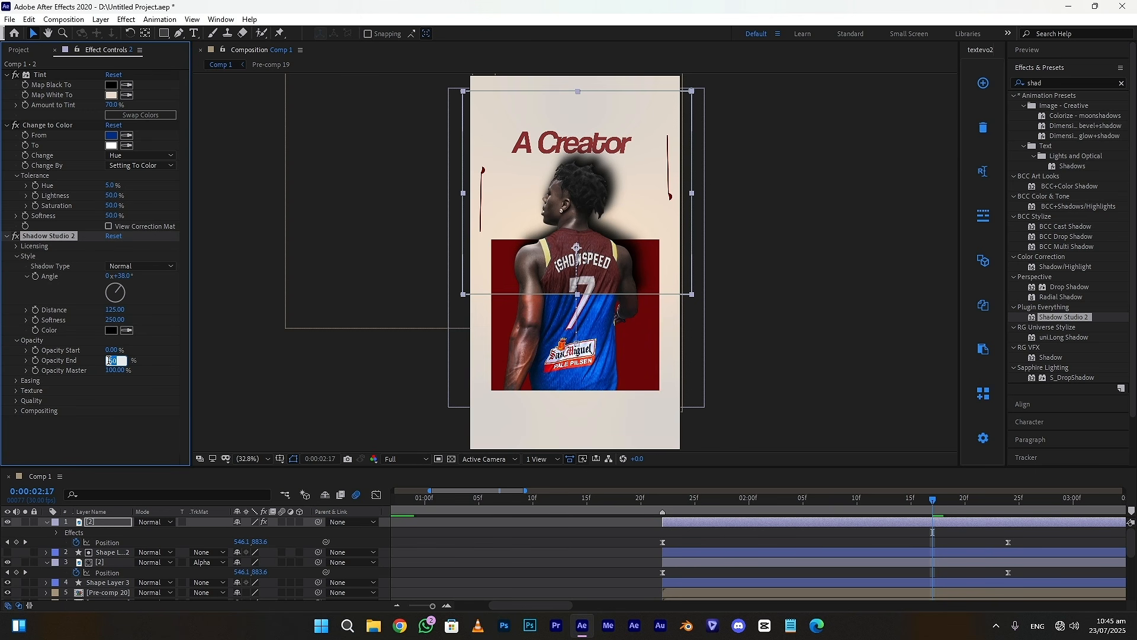
pyautogui.click(110, 417)
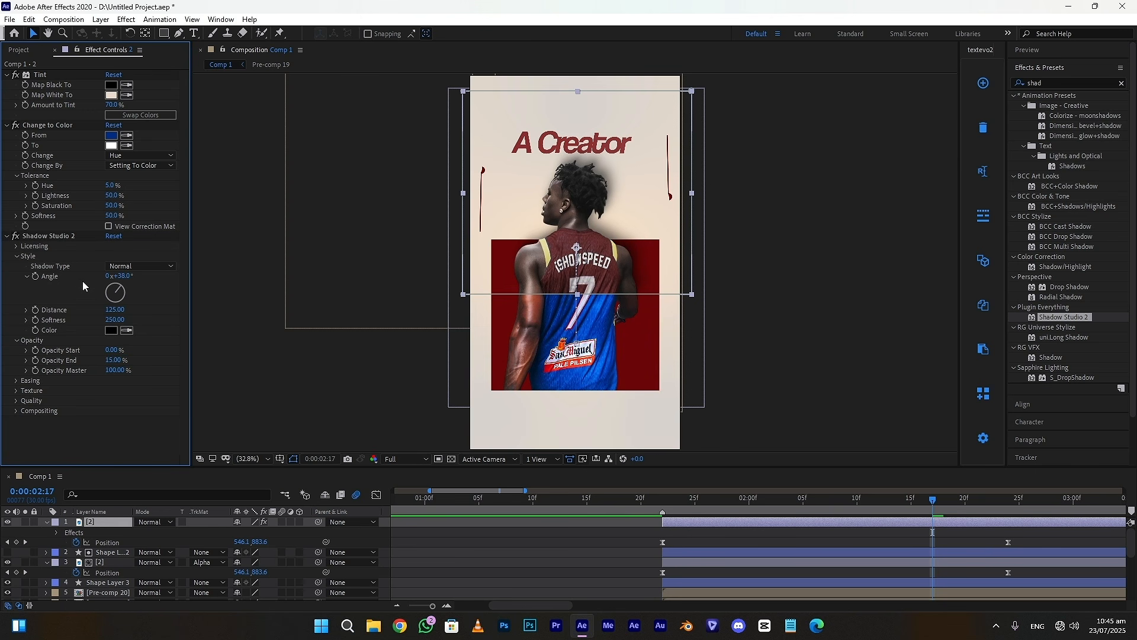
# - Copy all three effects to the lower image 2 layer and set its shadow angle to 135°
pyautogui.click(55, 239)
pyautogui.hotkey('ctrl', 'a')
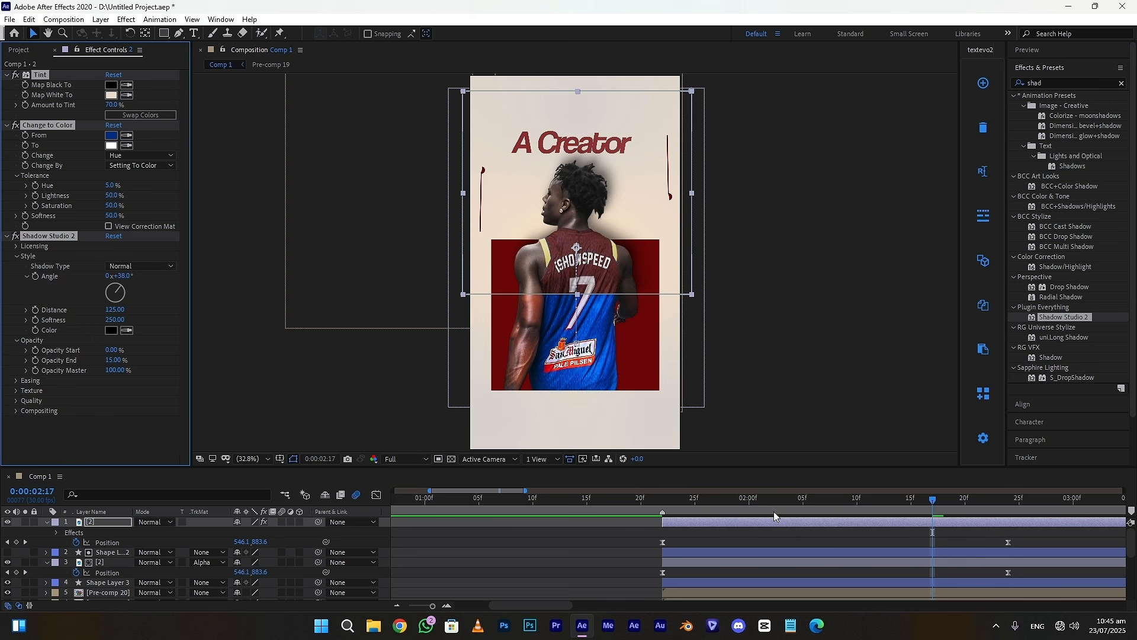
pyautogui.click(753, 564)
pyautogui.hotkey('ctrl', 'v')
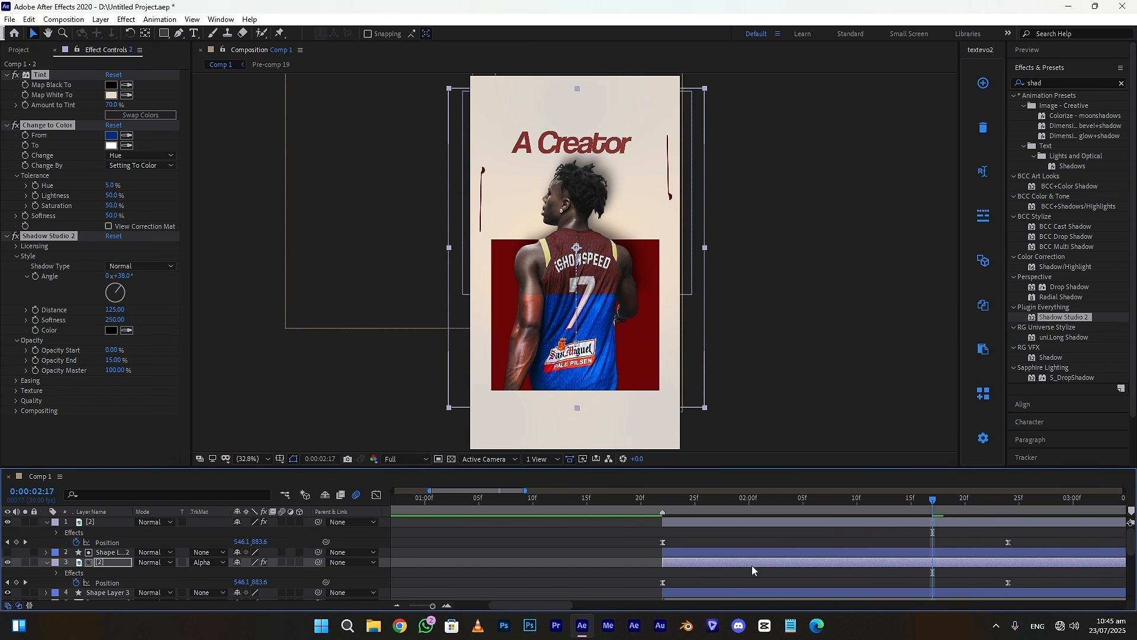
pyautogui.click(81, 261)
pyautogui.click(120, 276)
pyautogui.write('135')
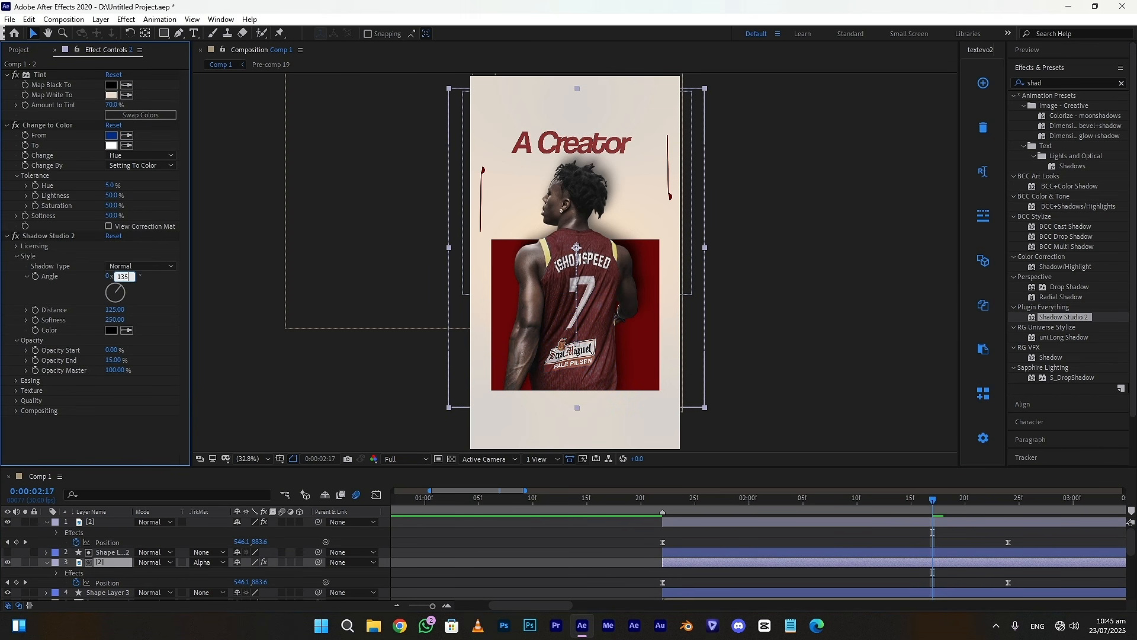
# - Collapse the layer properties and pre-compose both image 2 layers together with the two red rectangle shape layers
pyautogui.scroll(-1, 808, 545)
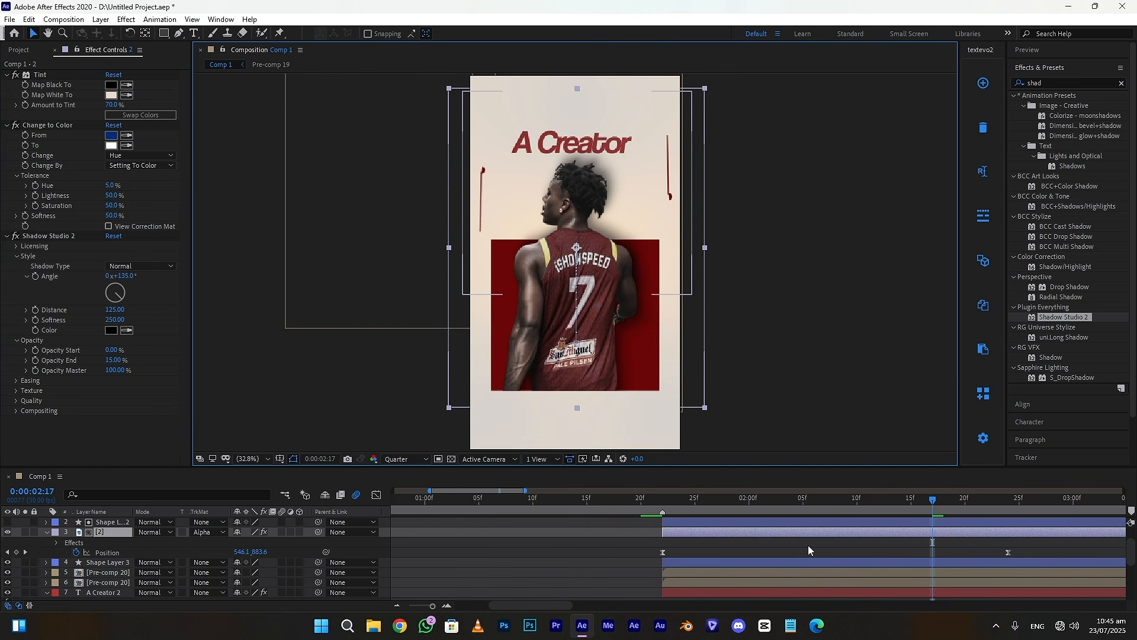
pyautogui.click(919, 522)
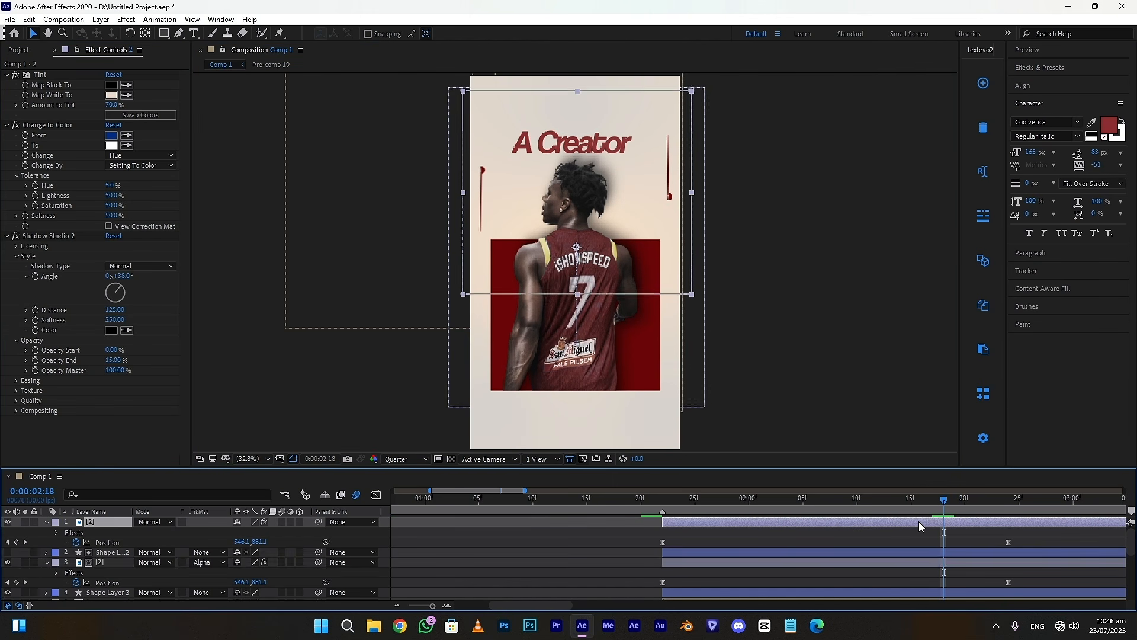
pyautogui.hotkey('ctrl', 'a')
pyautogui.press('u')
pyautogui.press('u')
pyautogui.click(919, 522)
pyautogui.keyDown('shift'); pyautogui.click(853, 552); pyautogui.keyUp('shift')
pyautogui.rightClick(788, 538)
pyautogui.click(834, 471)
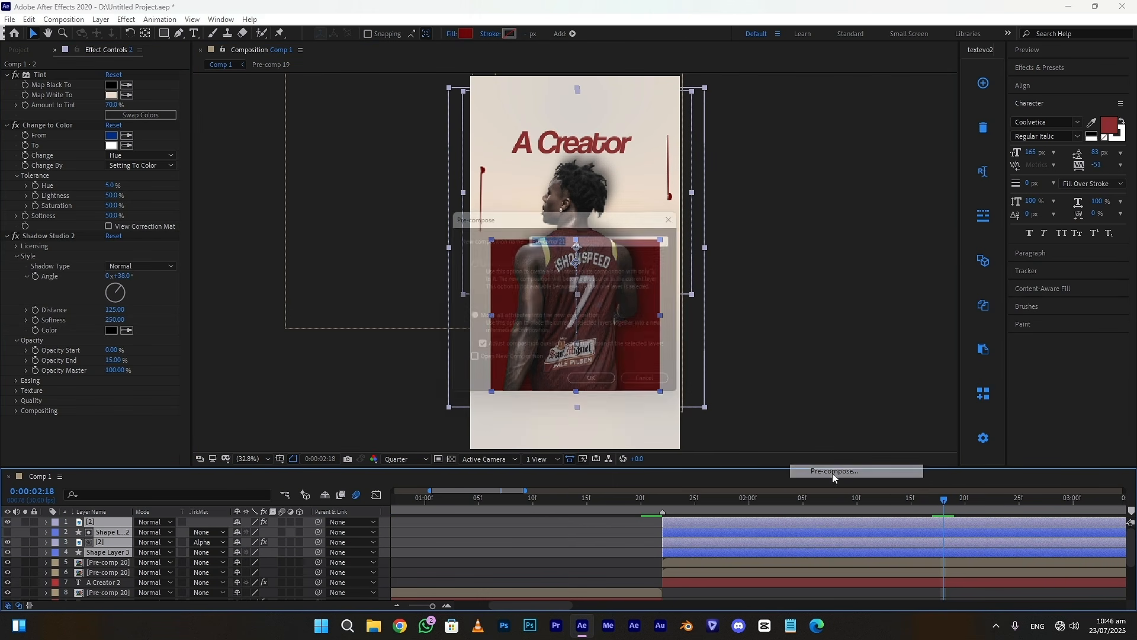
pyautogui.click(592, 387)
# - Add the text "A Chaotic icon" over the portrait and set its font to Helvetica Neue Bold
pyautogui.click(194, 33)
pyautogui.click(496, 235)
pyautogui.write('A Chaotic icon')
pyautogui.hotkey('ctrl', 'a')
pyautogui.click(1044, 122)
pyautogui.write('hel')
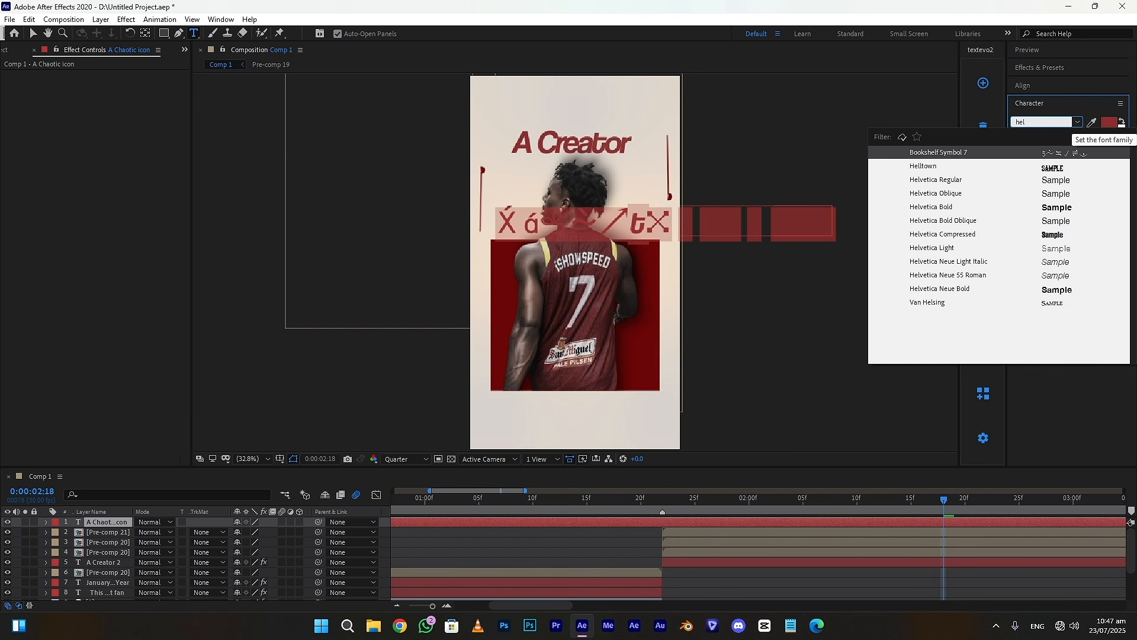
pyautogui.click(945, 289)
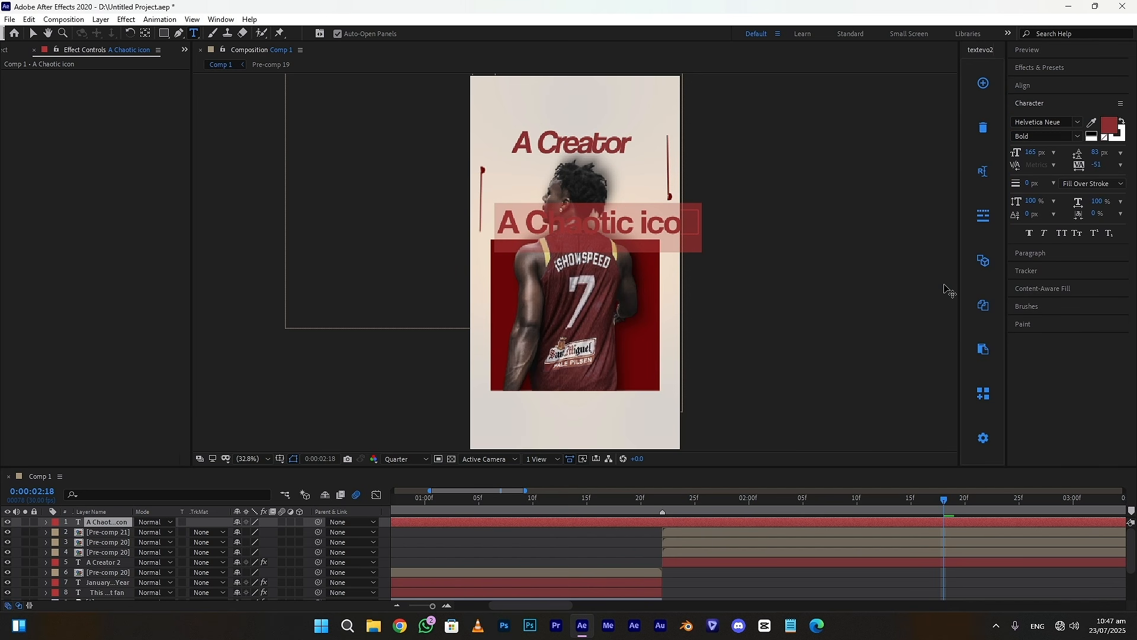
# - Make the text black, all caps and 38 px, and place it just above the red rectangle's upper-left corner
pyautogui.click(1092, 134)
pyautogui.moveTo(1036, 155); pyautogui.dragTo(975, 155)
pyautogui.click(33, 34)
pyautogui.click(514, 231)
pyautogui.moveTo(514, 231); pyautogui.dragTo(497, 235)
pyautogui.moveTo(1029, 153); pyautogui.dragTo(1016, 154)
pyautogui.scroll(3, 503, 234)
pyautogui.moveTo(360, 177); pyautogui.dragTo(390, 180)
pyautogui.moveTo(1020, 154); pyautogui.dragTo(1021, 154)
pyautogui.moveTo(389, 180); pyautogui.dragTo(385, 180)
pyautogui.click(1062, 233)
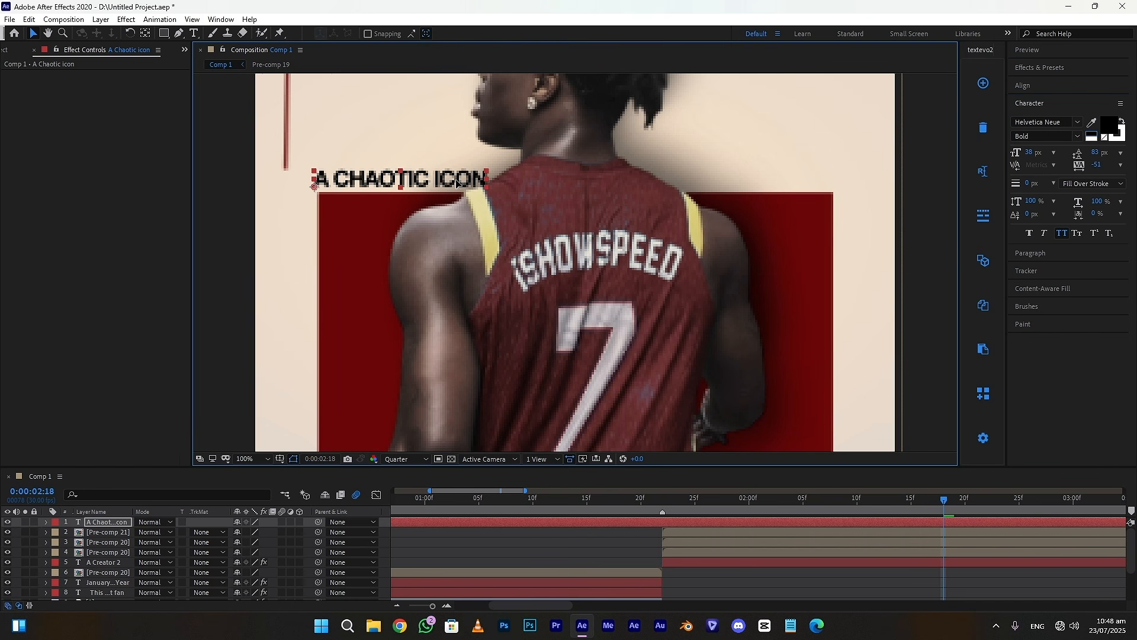
# - Split the "A Chaotic icon" text layer at 0:02:25 and delete the part before it
pyautogui.hotkey('shift', '/')
pyautogui.moveTo(953, 503); pyautogui.dragTo(1012, 507)
pyautogui.click(998, 523)
pyautogui.hotkey('ctrl', 'shift', 'd')
pyautogui.click(997, 531)
pyautogui.press('Delete')
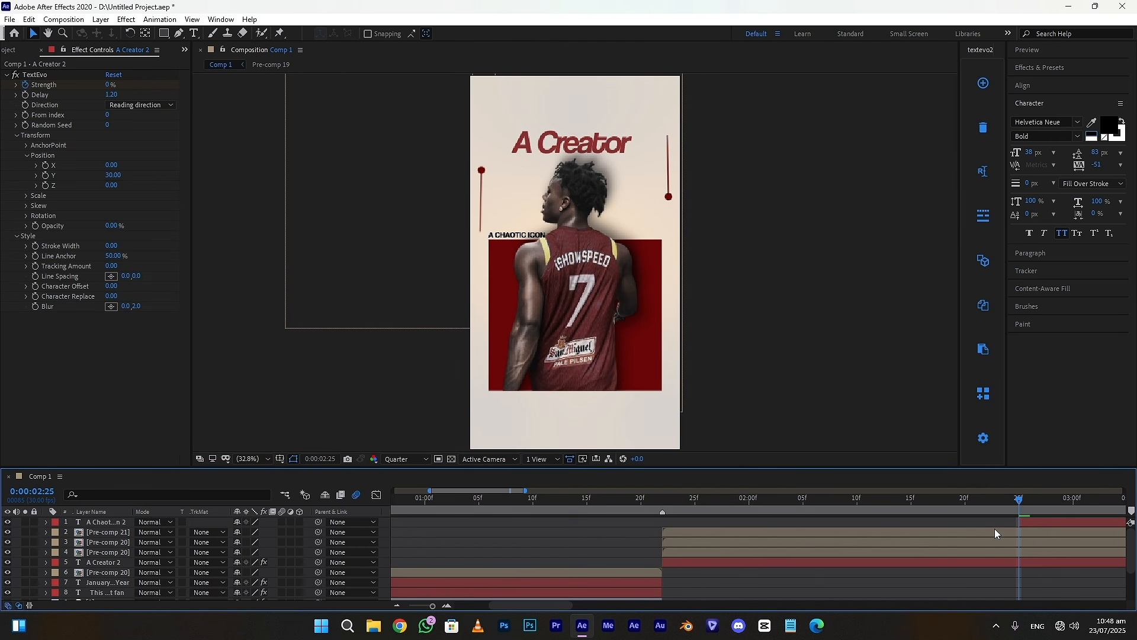
# - Set up the Pen tool with no fill and a red 5 px stroke
pyautogui.click(178, 35)
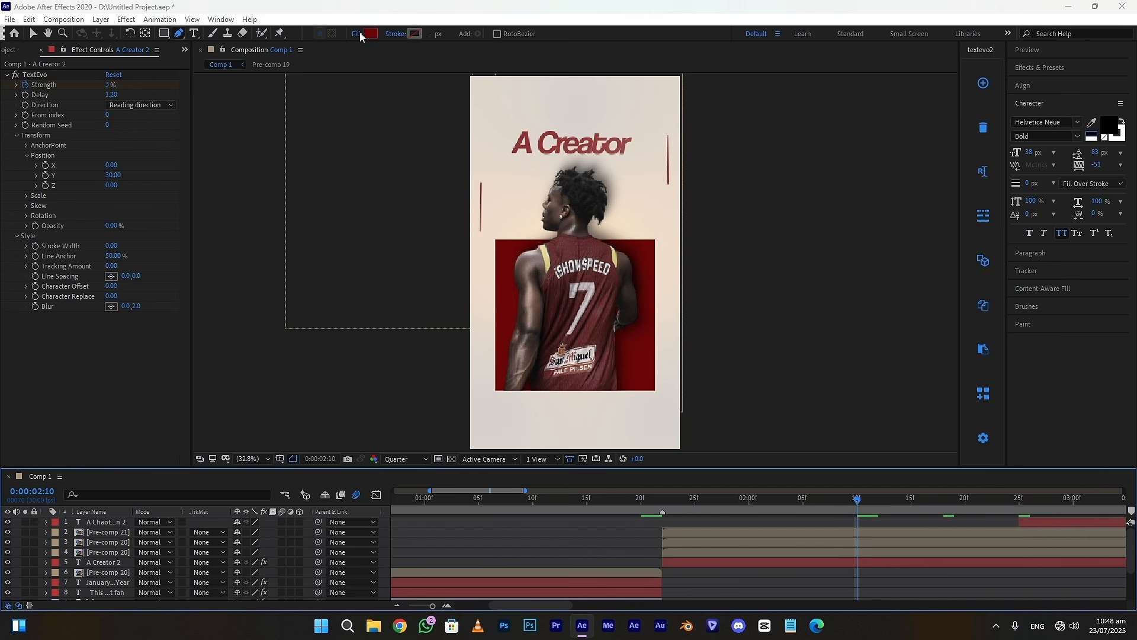
pyautogui.click(358, 34)
pyautogui.click(537, 347)
pyautogui.click(396, 35)
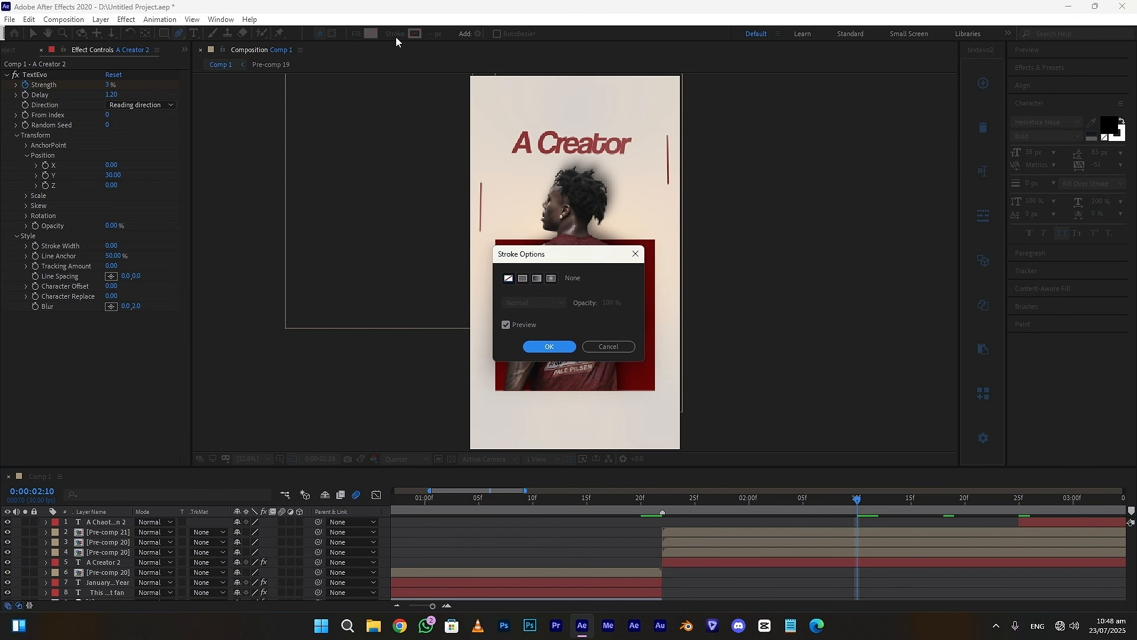
pyautogui.click(538, 347)
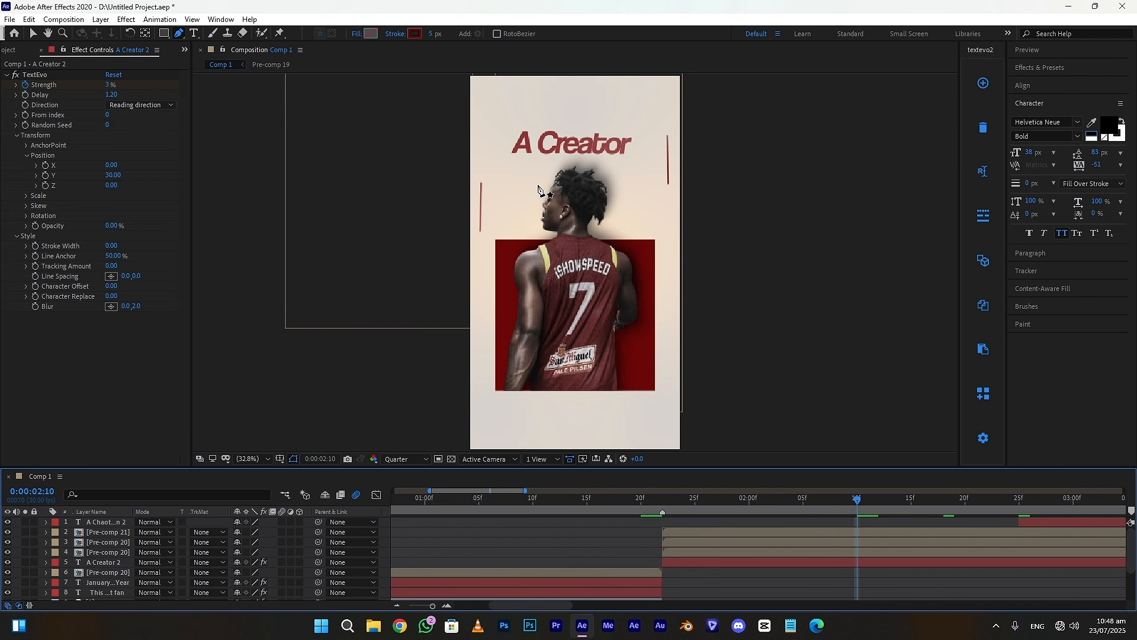
# - Draw a curved red line in front of the portrait's face, running from beside the forehead down toward the shoulder
pyautogui.click(541, 186)
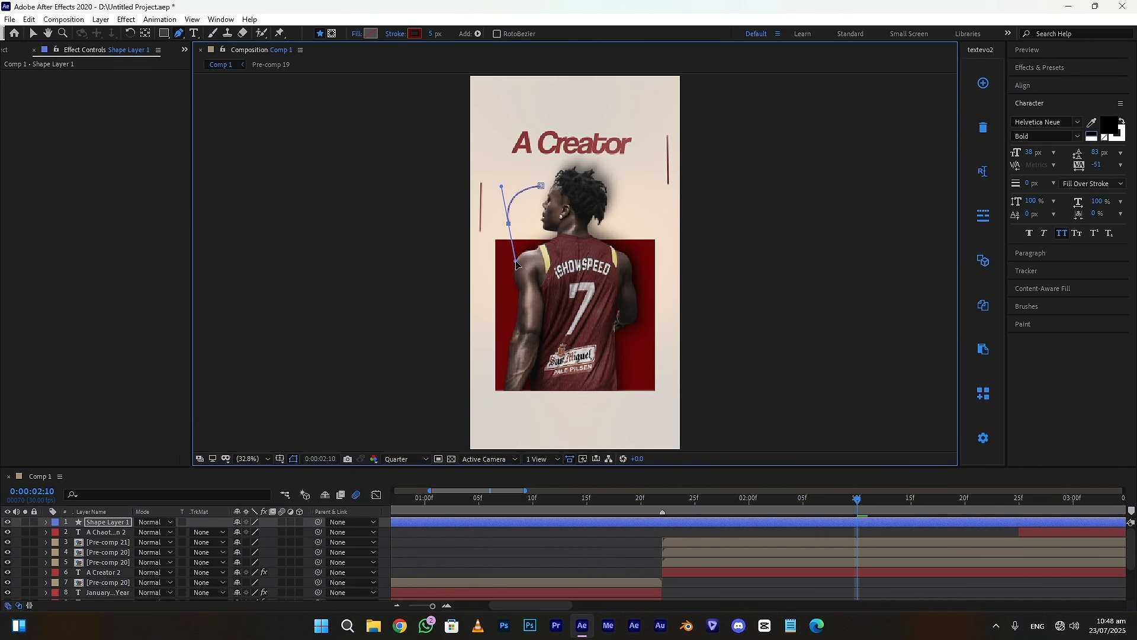
pyautogui.click(598, 570)
pyautogui.click(708, 522)
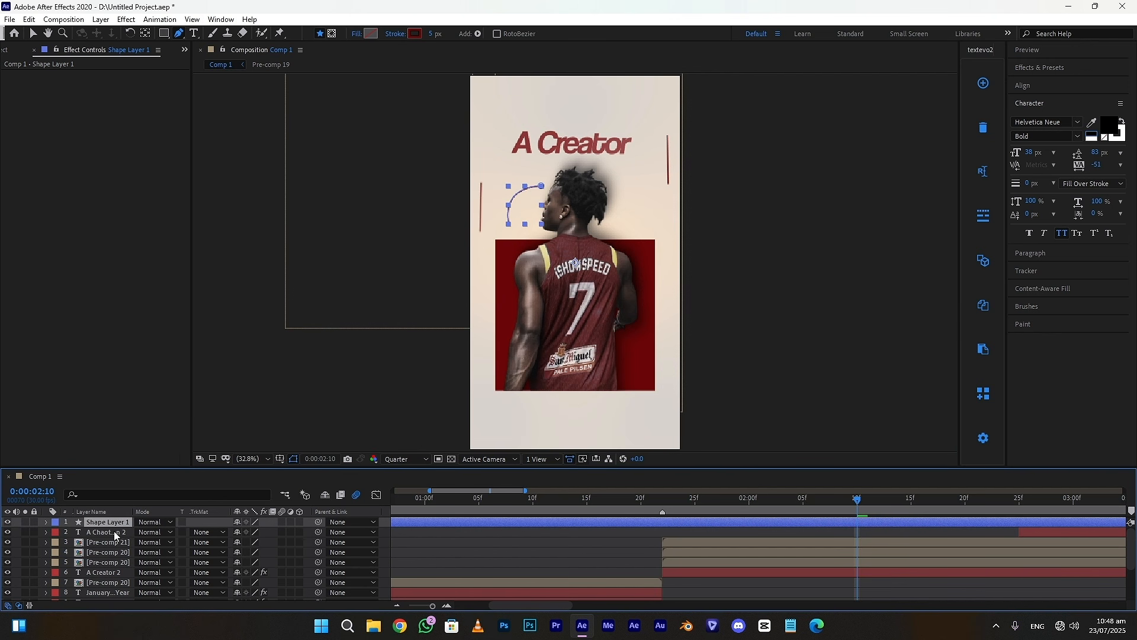
# - Taper both ends of the curved line's stroke by setting the start and end lengths to 10%
pyautogui.click(45, 523)
pyautogui.hotkey('ctrl', 'f')
pyautogui.write('tap')
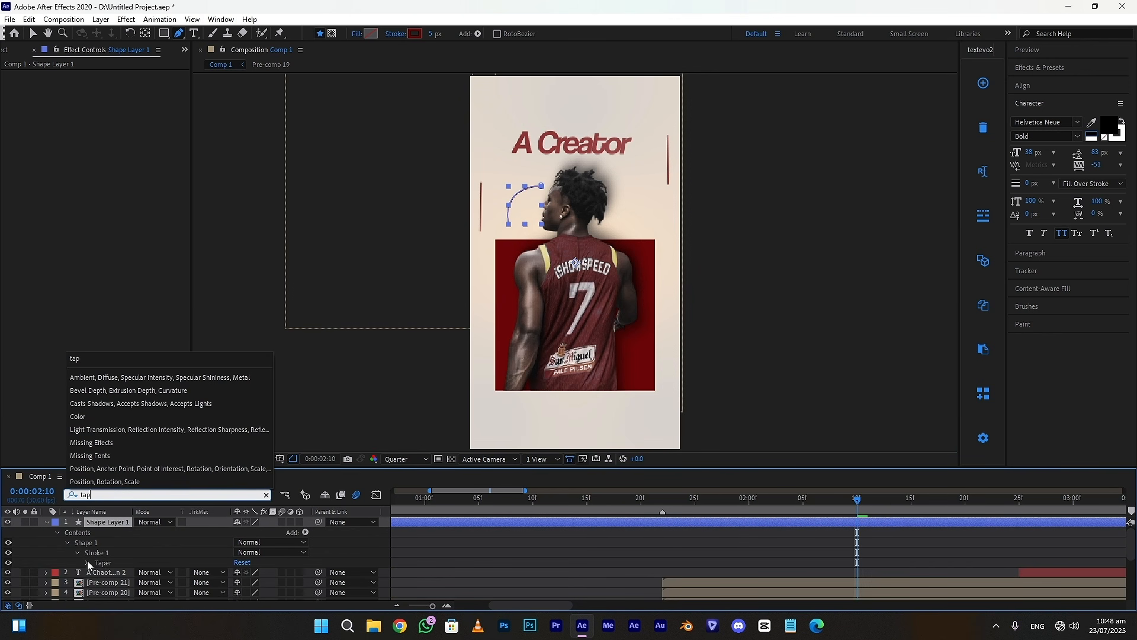
pyautogui.click(88, 563)
pyautogui.write('10')
pyautogui.click(241, 555)
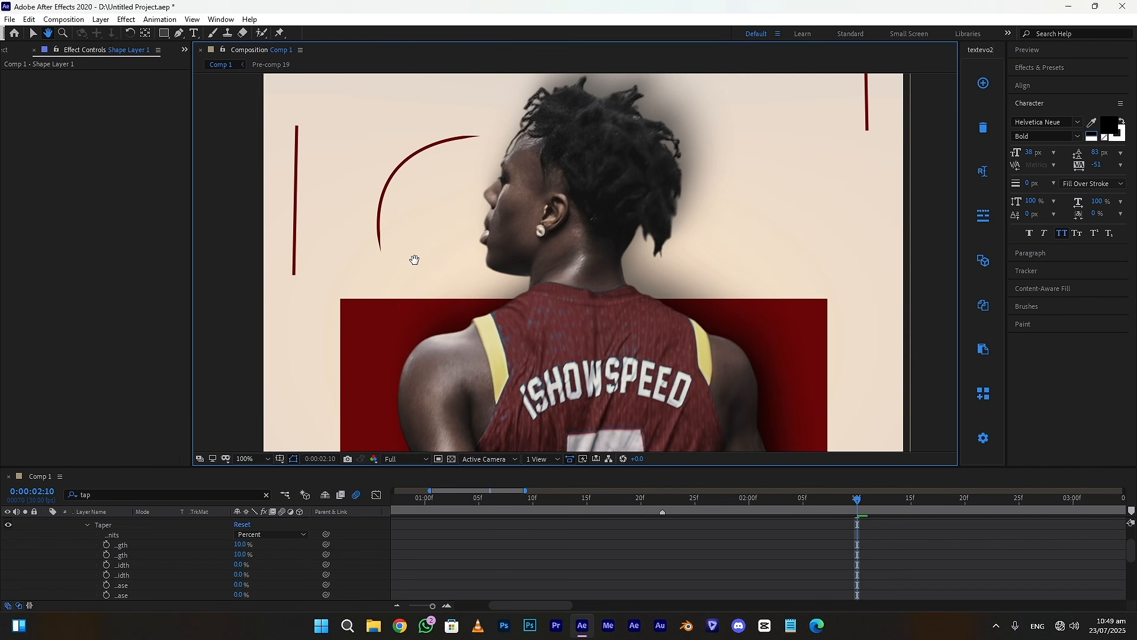
pyautogui.click(247, 461)
pyautogui.click(258, 261)
# - Add Trim Paths to the curved line and keyframe its End from 0% at 0:00:02:10 to 100% at about 0:00:03:01
pyautogui.press('v')
pyautogui.scroll(2, 754, 584)
pyautogui.click(699, 522)
pyautogui.click(305, 533)
pyautogui.click(348, 468)
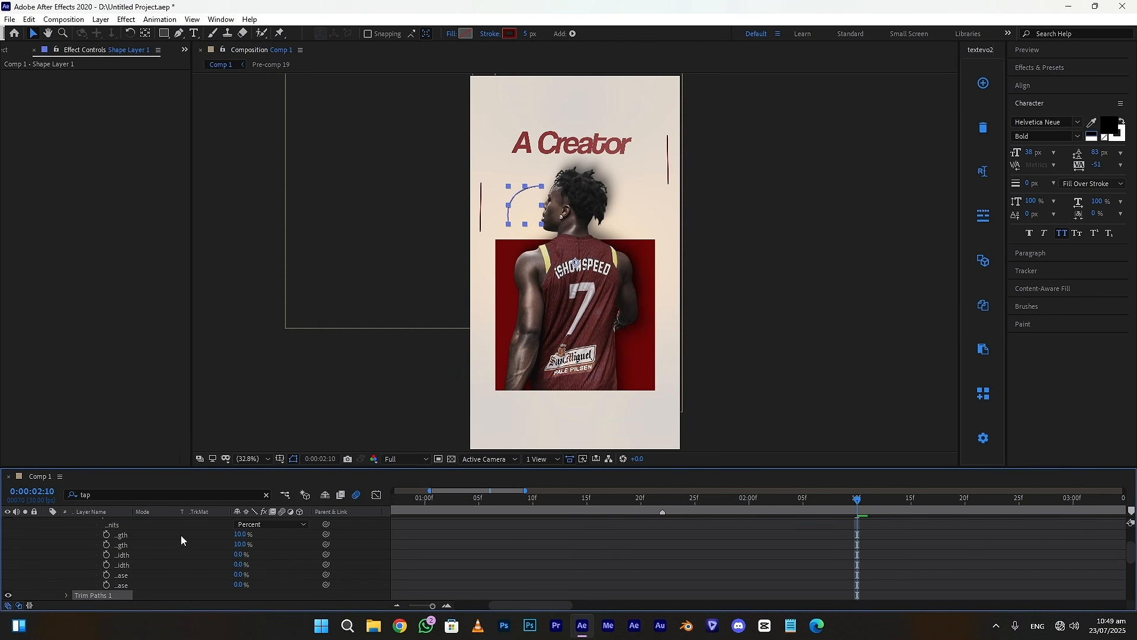
pyautogui.click(87, 544)
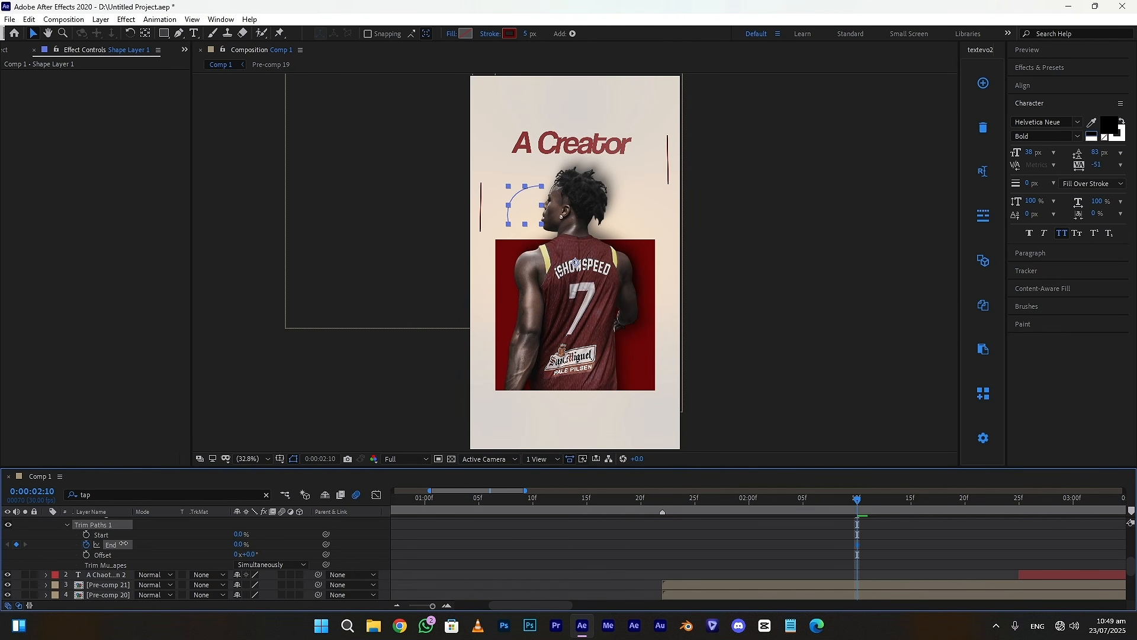
pyautogui.moveTo(857, 510); pyautogui.dragTo(1042, 514)
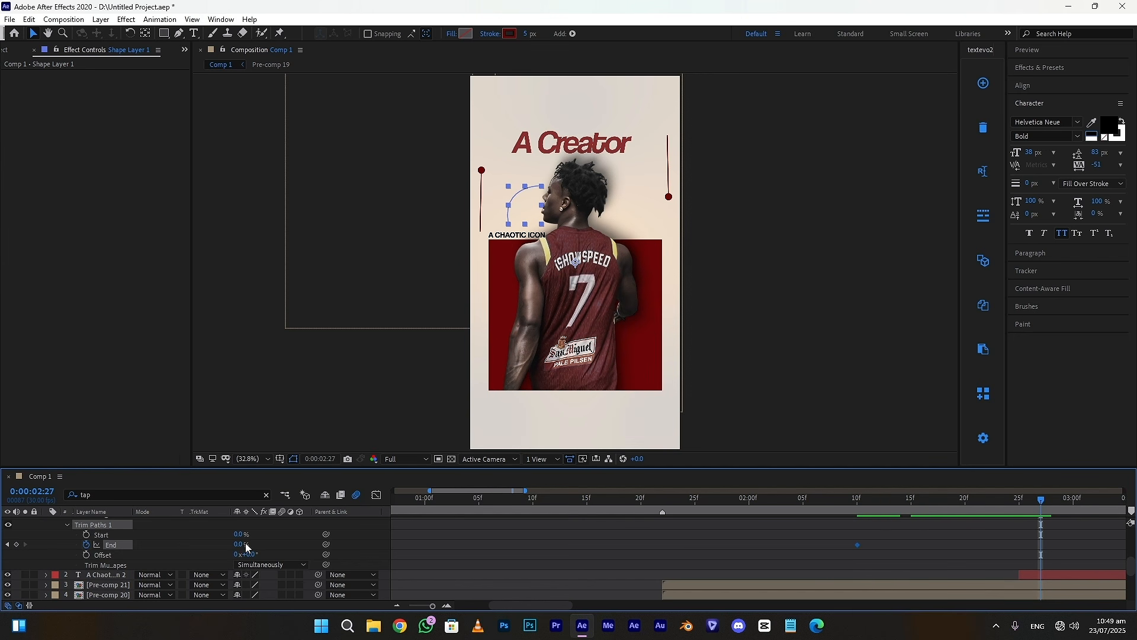
# - Split the curved line's shape layer at 0:00:02:10 and delete the part before it
pyautogui.click(858, 509)
pyautogui.scroll(5, 863, 537)
pyautogui.hotkey('ctrl', 'shift', 'd')
pyautogui.click(838, 534)
pyautogui.press('Delete')
# - Apply Easy Ease to both Trim Paths End keyframes of the curved line
pyautogui.click(891, 523)
pyautogui.press('u')
pyautogui.moveTo(1040, 532); pyautogui.dragTo(817, 557)
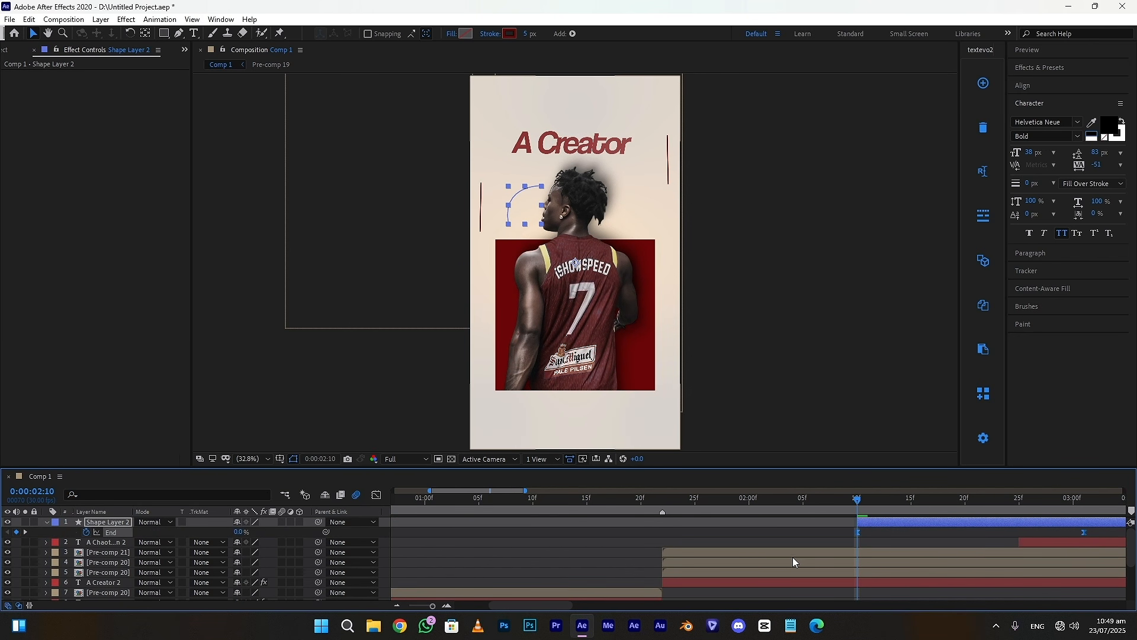
pyautogui.moveTo(522, 607); pyautogui.dragTo(561, 608)
pyautogui.press('u')
# - Play back the curved line's draw-on animation from about 0:00:02:06 to check its timing
pyautogui.click(449, 499)
pyautogui.click(1095, 52)
pyautogui.click(1067, 67)
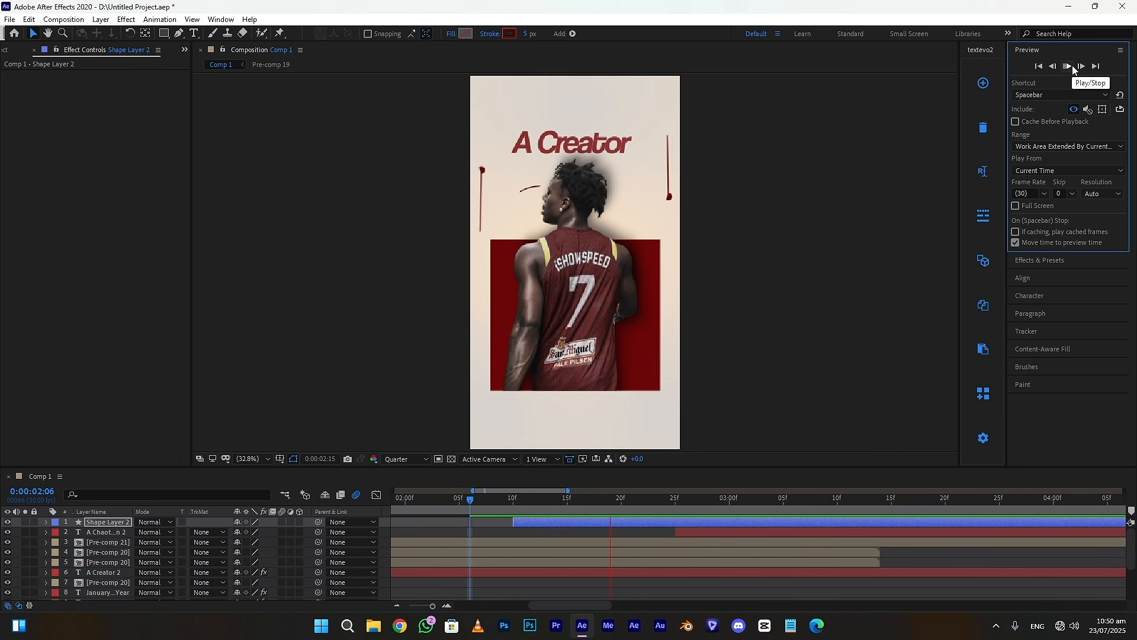
pyautogui.click(1068, 67)
pyautogui.click(481, 500)
pyautogui.click(1067, 67)
pyautogui.click(1067, 67)
pyautogui.click(644, 501)
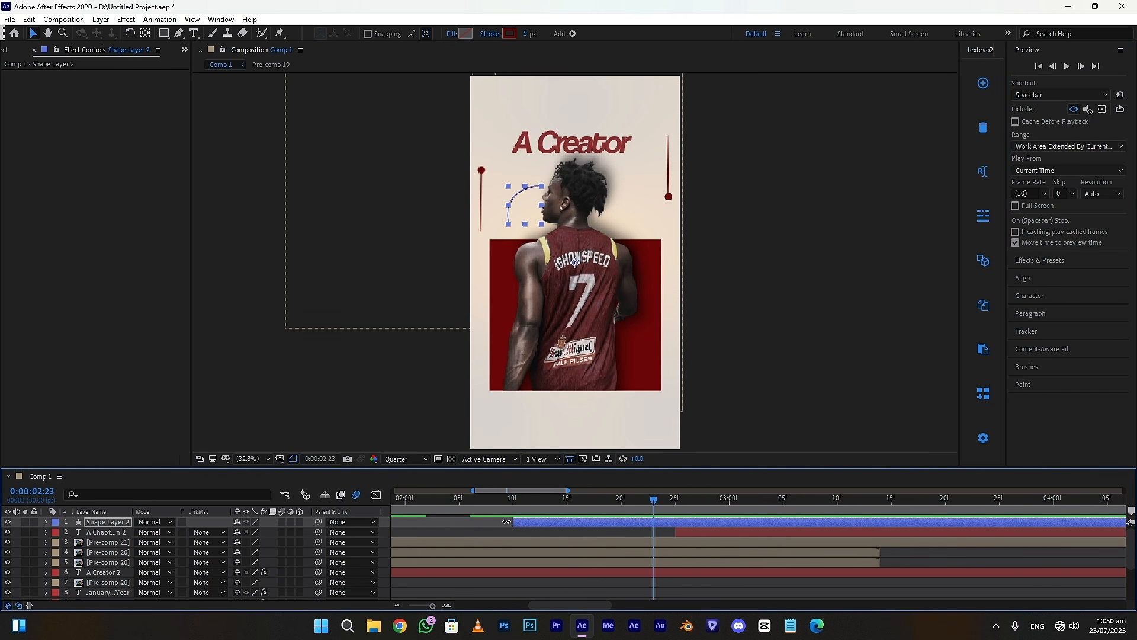
# - Reshape the End keyframes' speed graph so the curved line draws fast and slows down, and enable the layer's motion blur
pyautogui.press('u')
pyautogui.click(376, 494)
pyautogui.moveTo(701, 552); pyautogui.dragTo(632, 558)
pyautogui.click(376, 494)
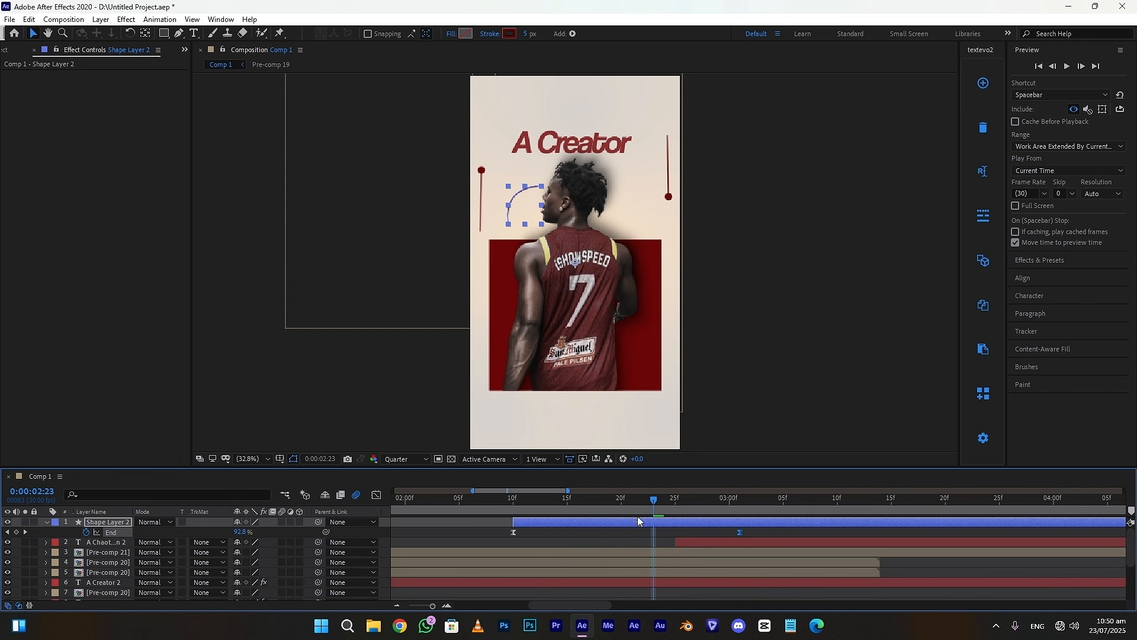
pyautogui.click(281, 522)
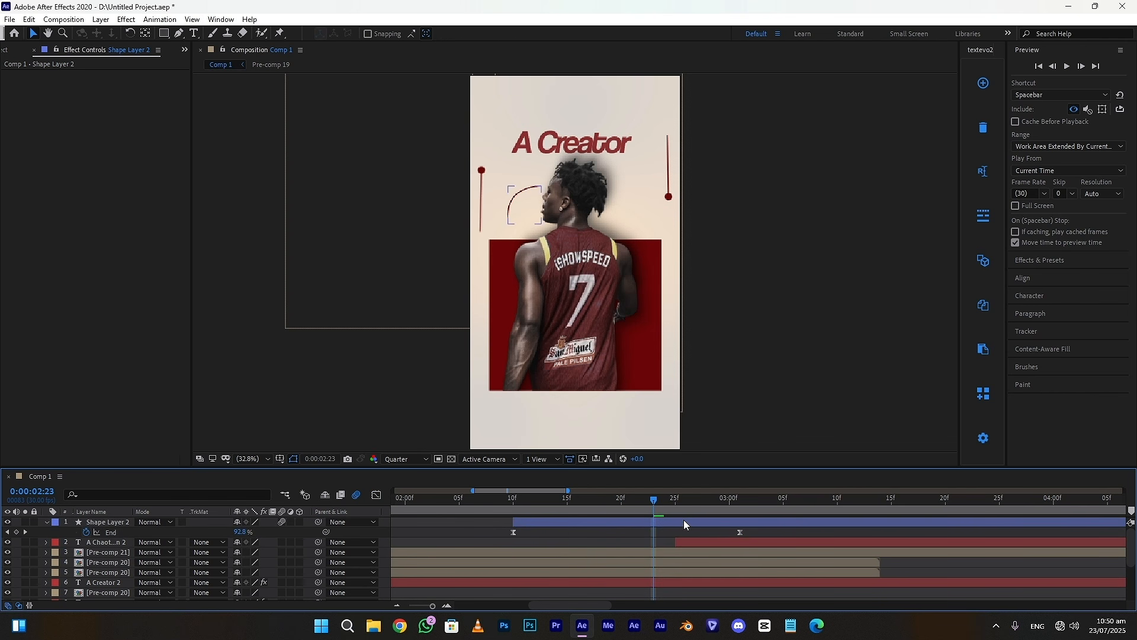
# - Keyframe the "A Chaotic icon" caption's opacity from 70% at 0:00:02:25 to 100% at about 0:00:03:08
pyautogui.click(703, 546)
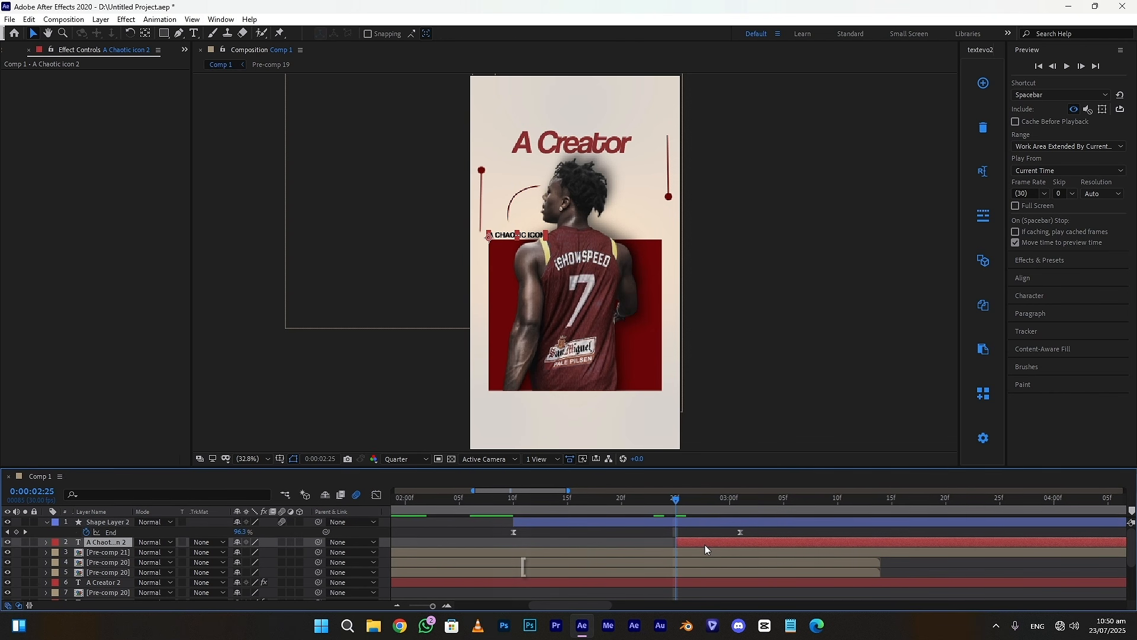
pyautogui.press('t')
pyautogui.click(83, 541)
pyautogui.click(282, 541)
pyautogui.write('70')
pyautogui.click(321, 539)
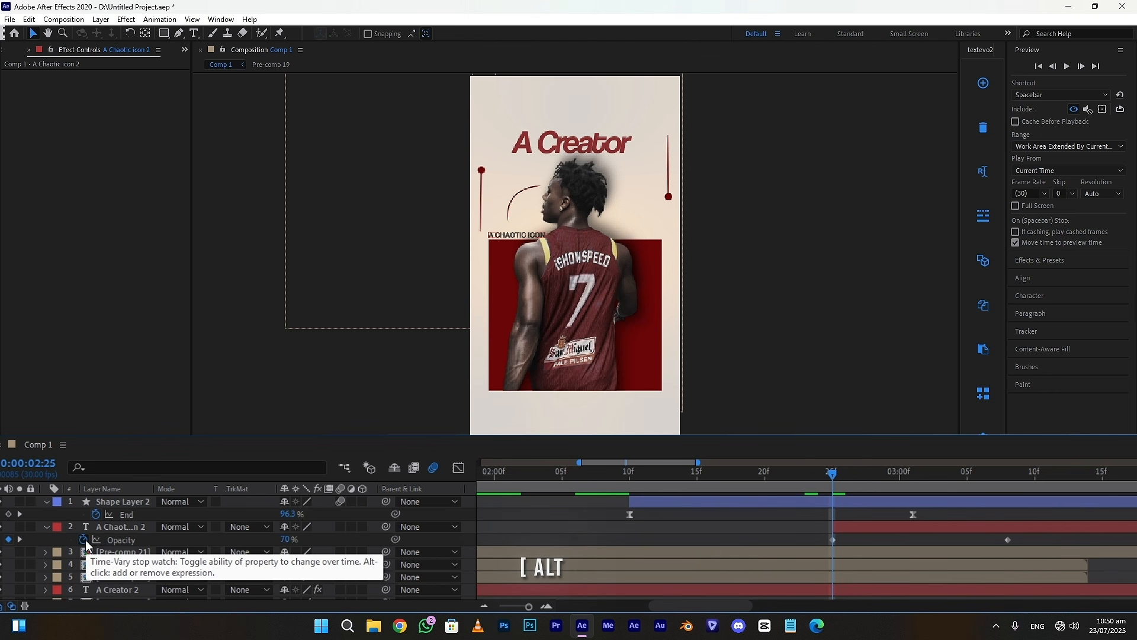
# - Add the expression random(value,100) to the caption's opacity
pyautogui.keyDown('alt'); pyautogui.click(85, 539); pyautogui.keyUp('alt')
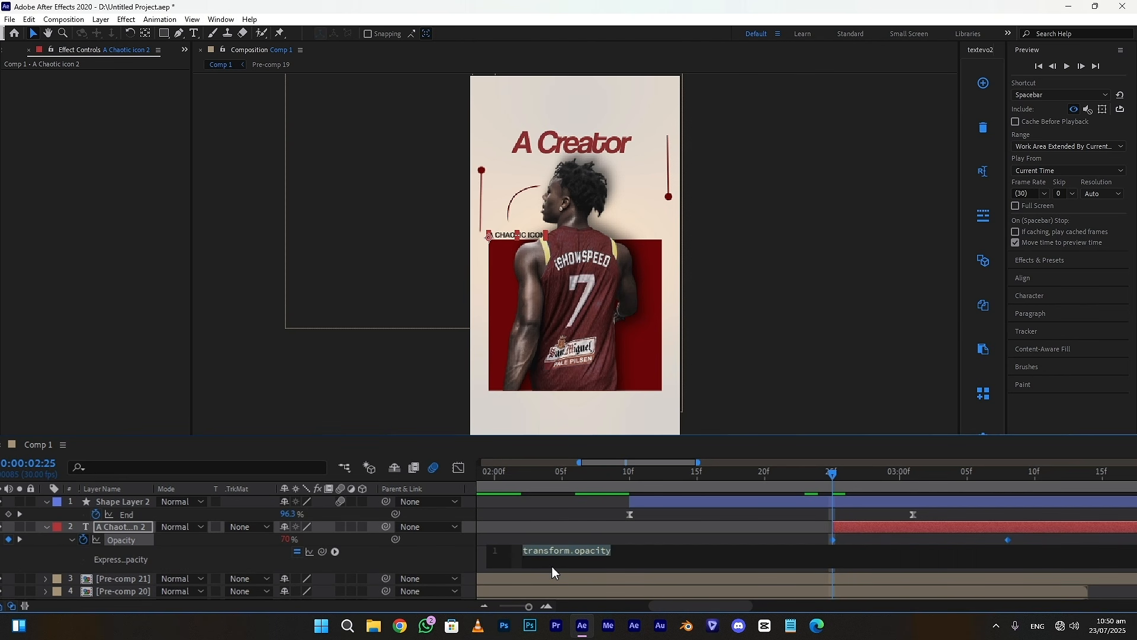
pyautogui.write('rand')
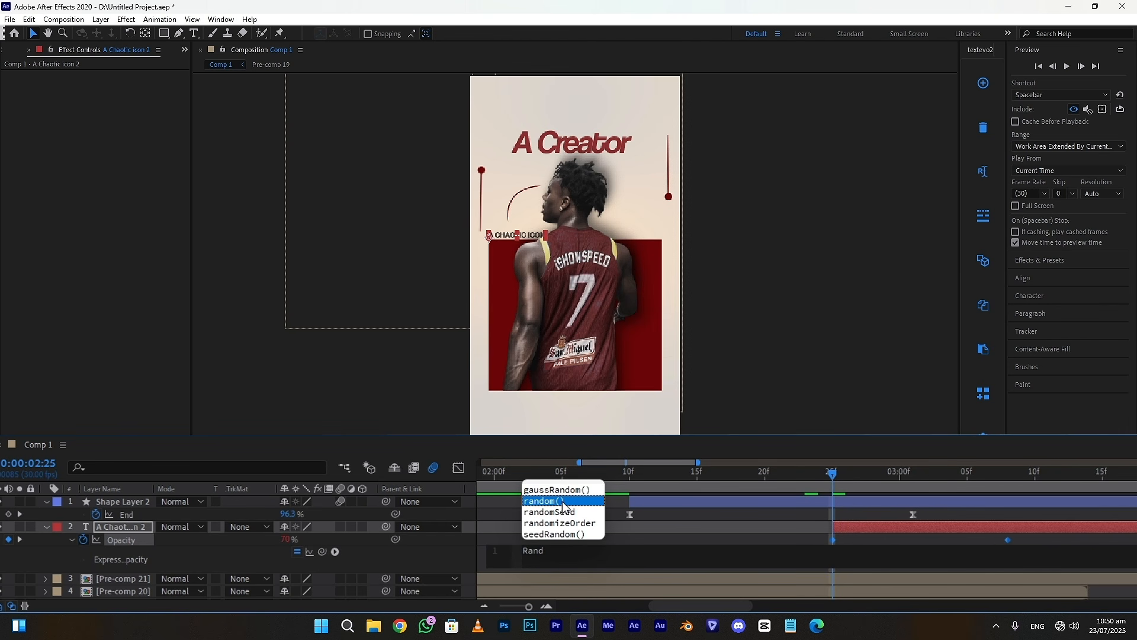
pyautogui.click(562, 505)
pyautogui.write('val')
pyautogui.click(581, 513)
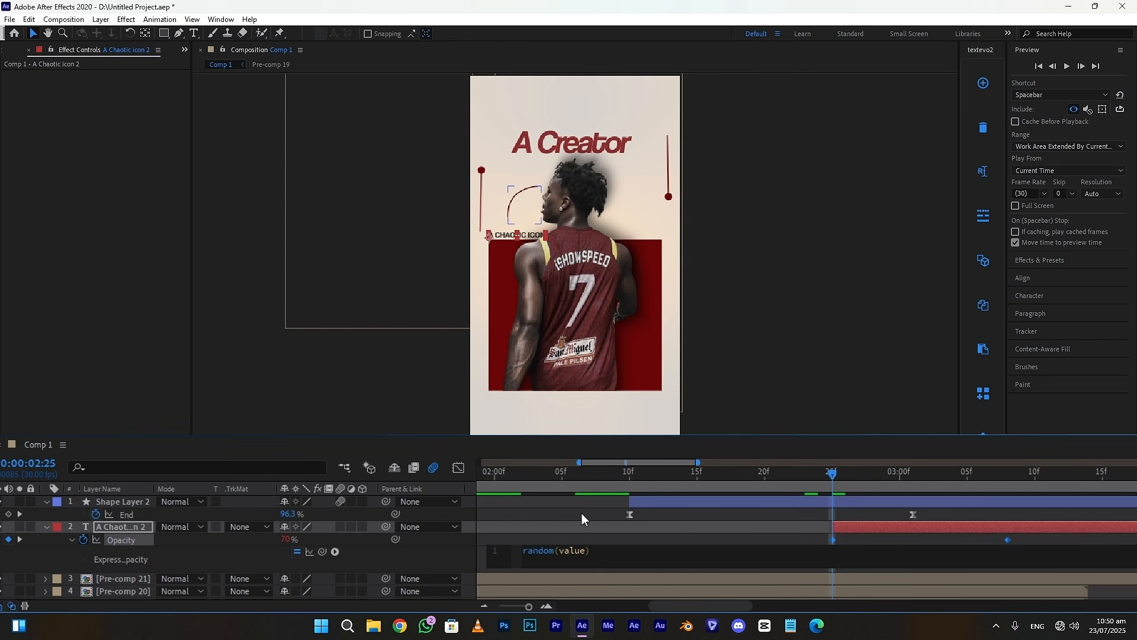
pyautogui.write(',100')
pyautogui.click(397, 556)
# - Preview the caption's flicker and move its second opacity keyframe to about 0:00:04:08
pyautogui.click(786, 486)
pyautogui.click(1068, 67)
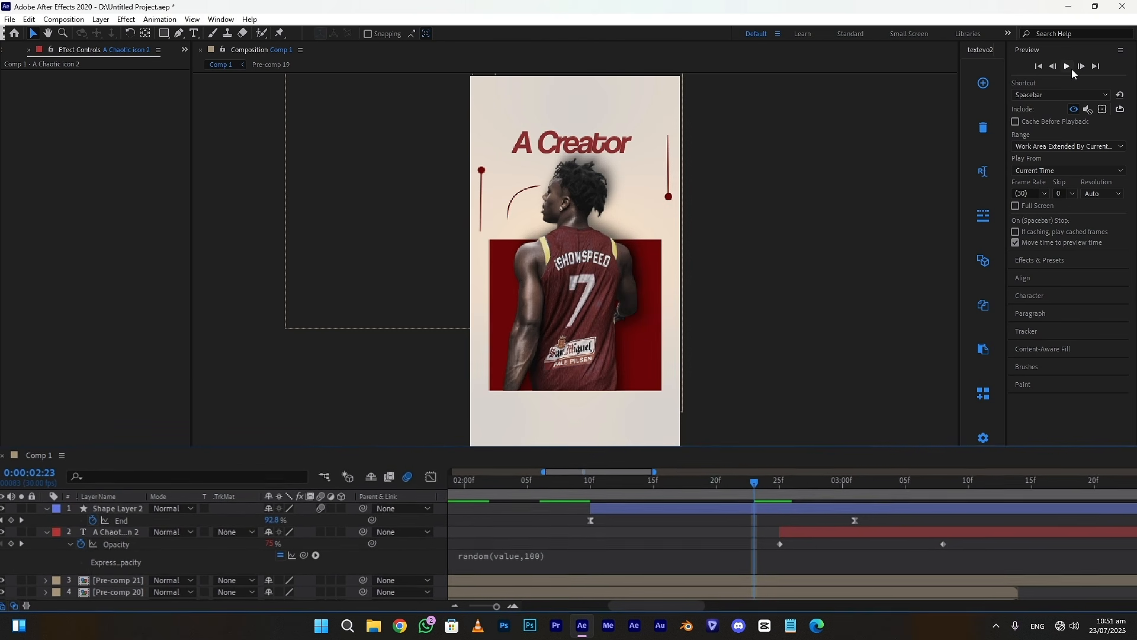
pyautogui.click(1068, 67)
pyautogui.click(817, 490)
pyautogui.moveTo(683, 510); pyautogui.dragTo(677, 510)
pyautogui.click(677, 552)
pyautogui.press('u')
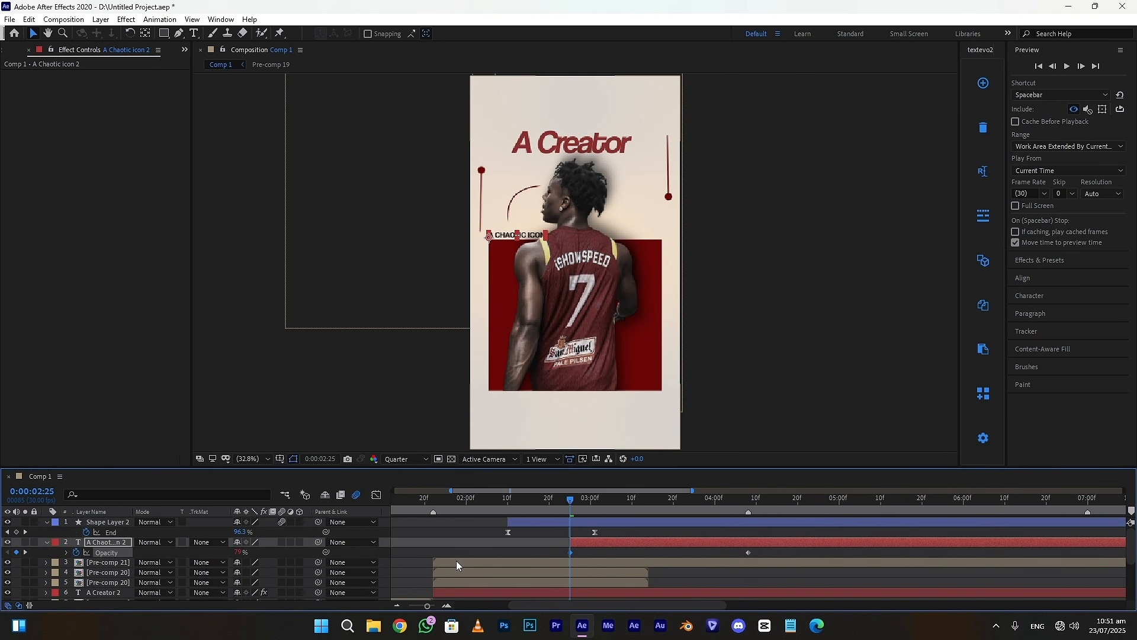
pyautogui.moveTo(454, 501); pyautogui.dragTo(433, 529)
pyautogui.click(1067, 67)
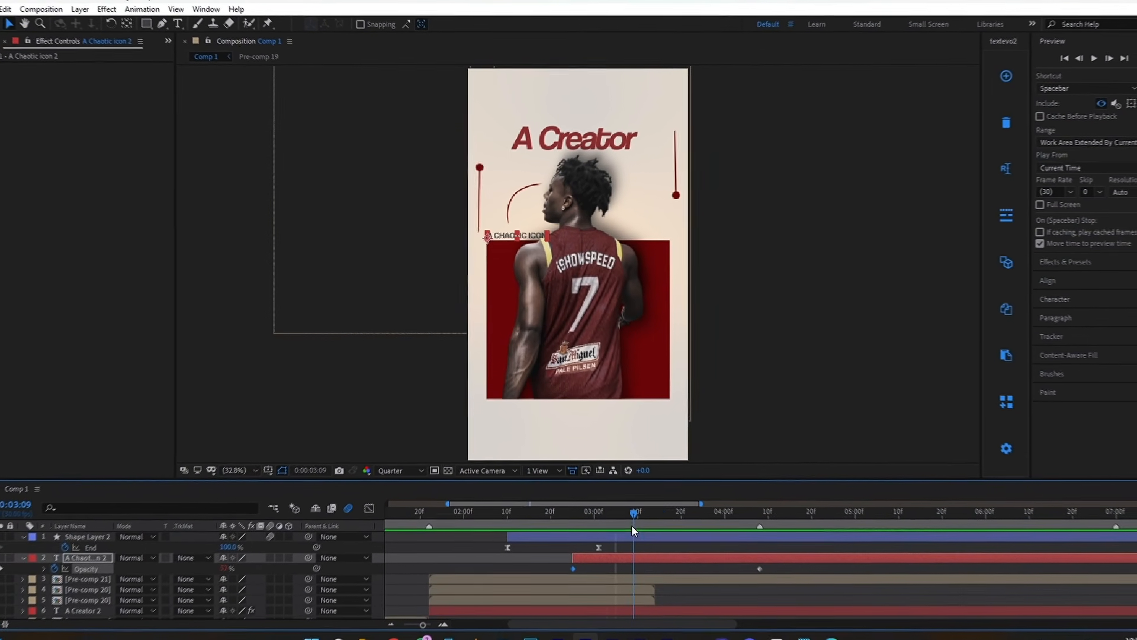
# - Split the two Pre-comp 20 portrait layers at 0:00:03:12 and freeze the frame on the parts after the cut
pyautogui.moveTo(631, 524); pyautogui.dragTo(633, 590)
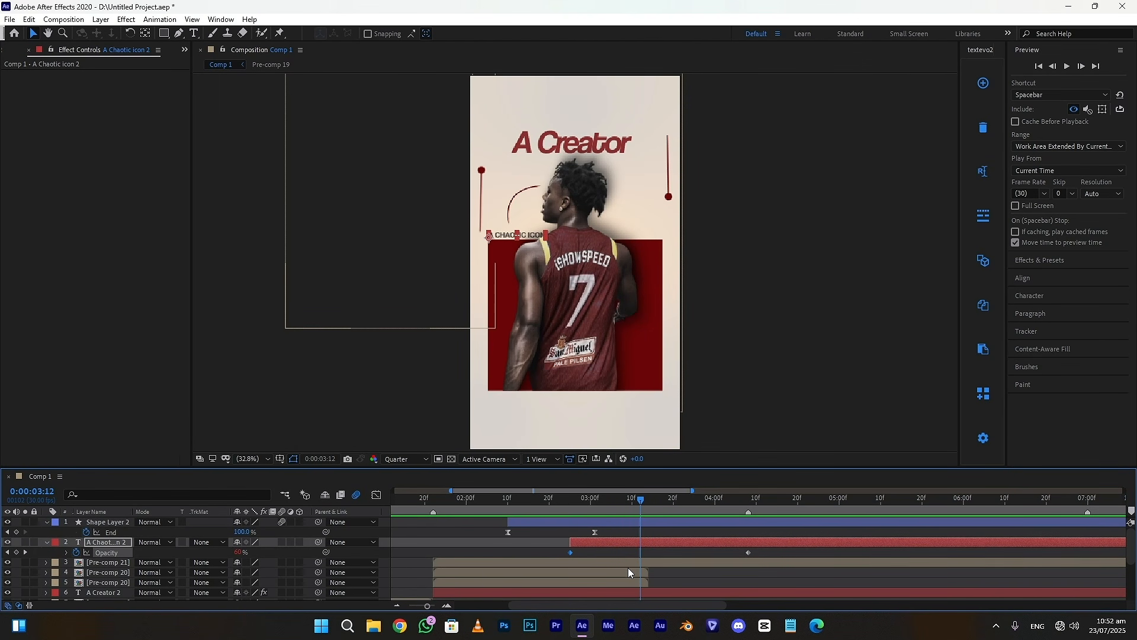
pyautogui.click(627, 568)
pyautogui.keyDown('shift'); pyautogui.click(628, 581); pyautogui.keyUp('shift')
pyautogui.hotkey('ctrl', 'd')
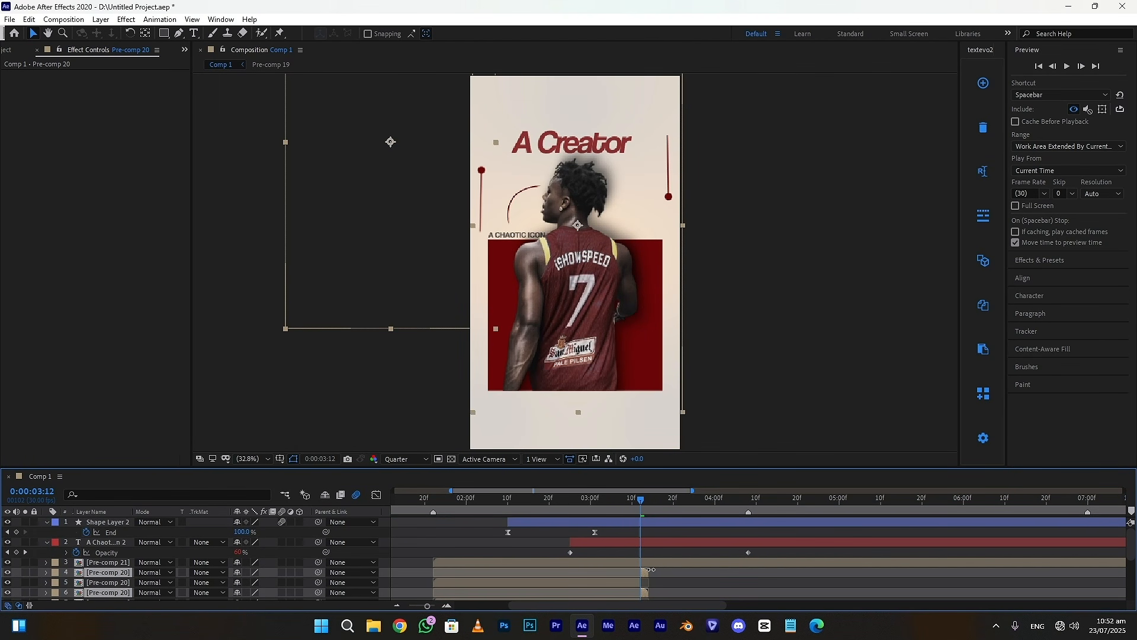
pyautogui.rightClick(651, 571)
pyautogui.moveTo(697, 293)
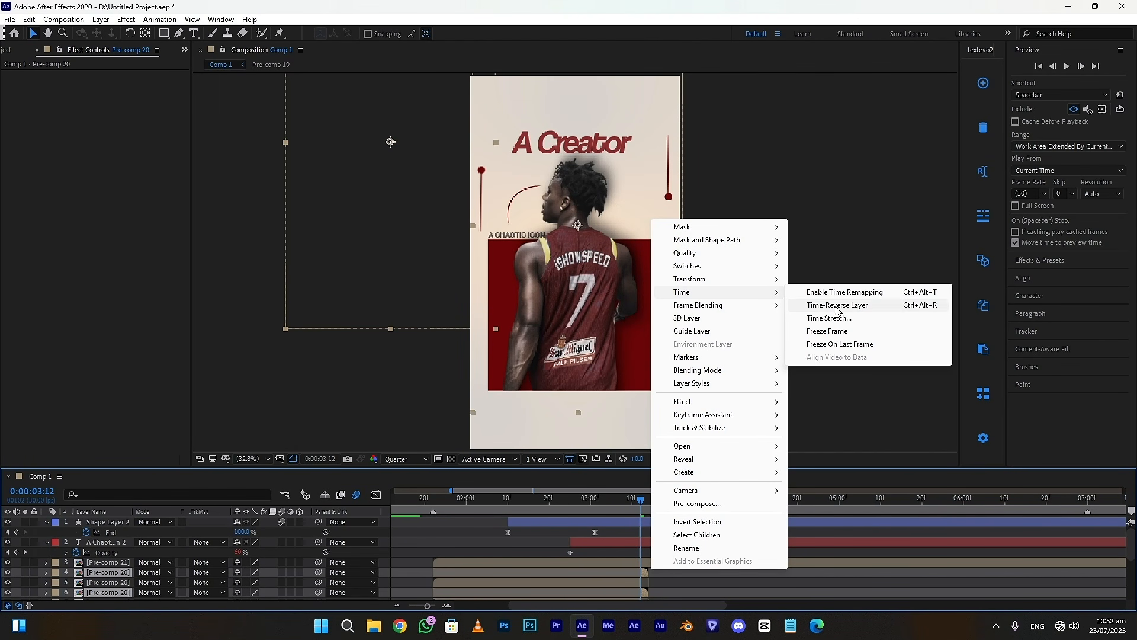
pyautogui.click(828, 331)
# - Pre-compose the four Pre-comp 20 pieces together and trim the resulting layer's end to 0:00:04:22
pyautogui.rightClick(609, 560)
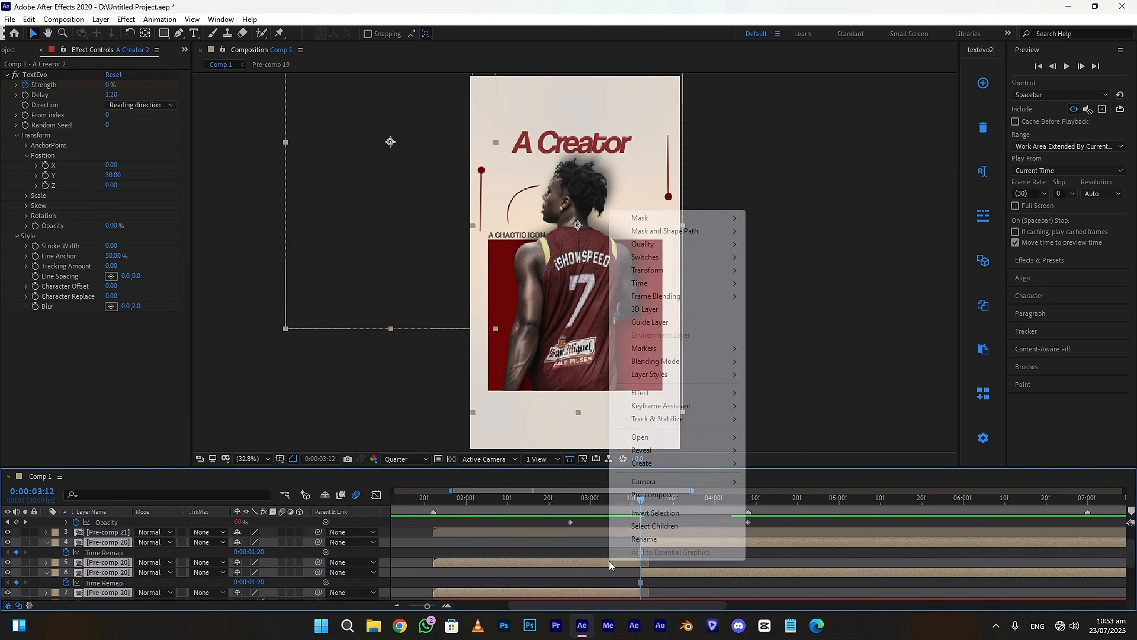
pyautogui.click(662, 496)
pyautogui.click(592, 386)
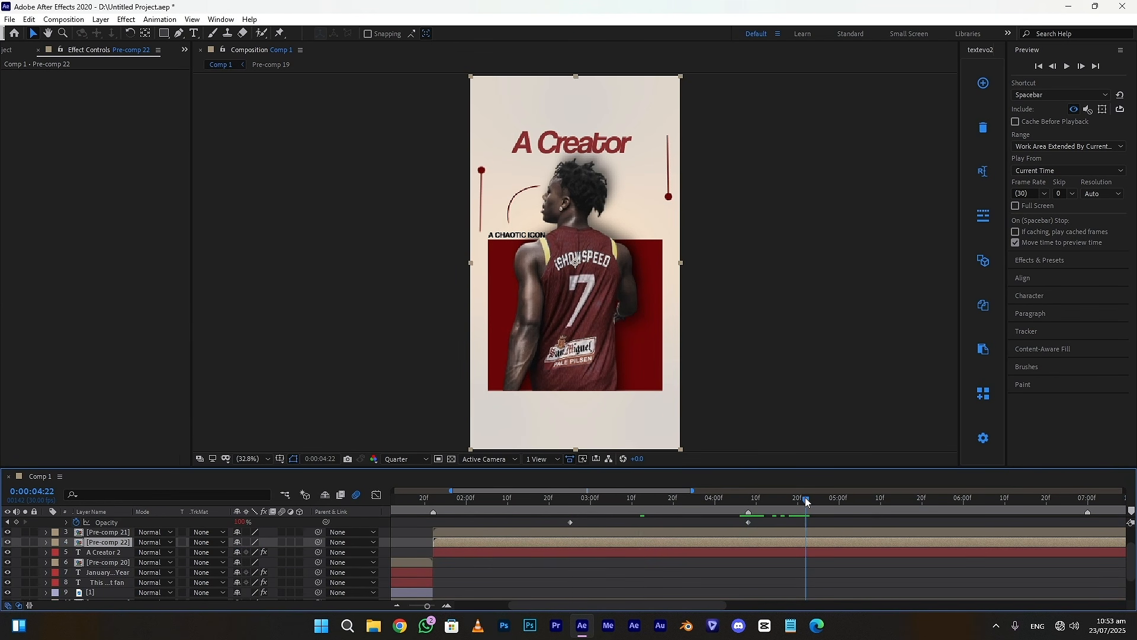
pyautogui.hotkey('alt', ']')
# - Pre-compose all layers of the "A Creator" scene, from the title up to the curved line, moving all attributes into the new composition
pyautogui.click(582, 551)
pyautogui.scroll(2, 581, 550)
pyautogui.click(666, 501)
pyautogui.keyDown('shift'); pyautogui.click(638, 525); pyautogui.keyUp('shift')
pyautogui.rightClick(638, 524)
pyautogui.click(650, 457)
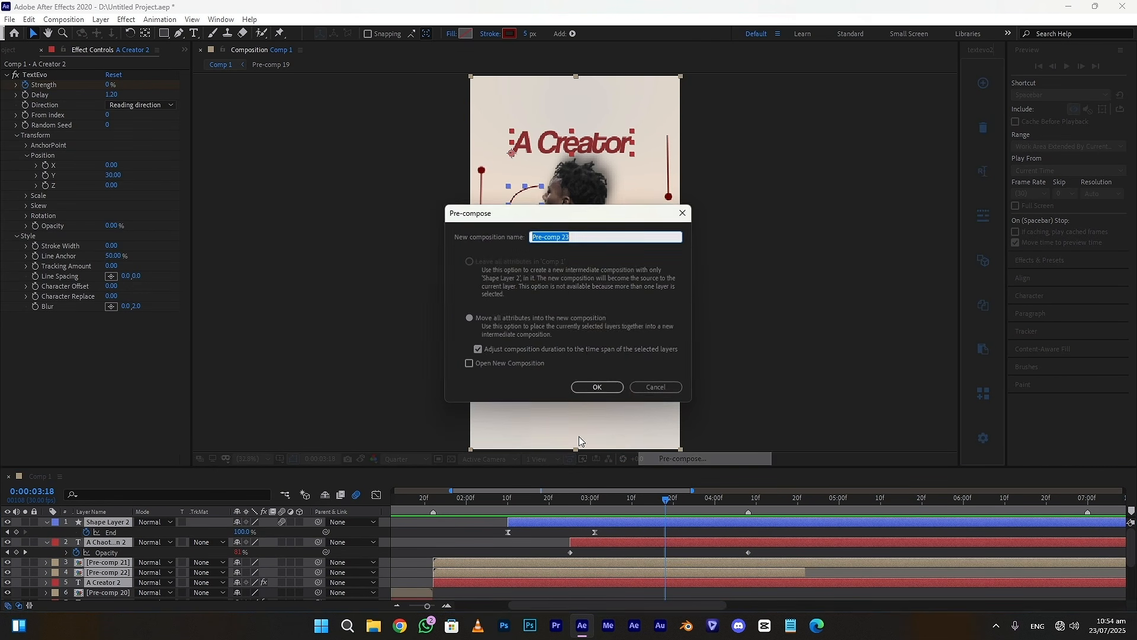
pyautogui.click(596, 385)
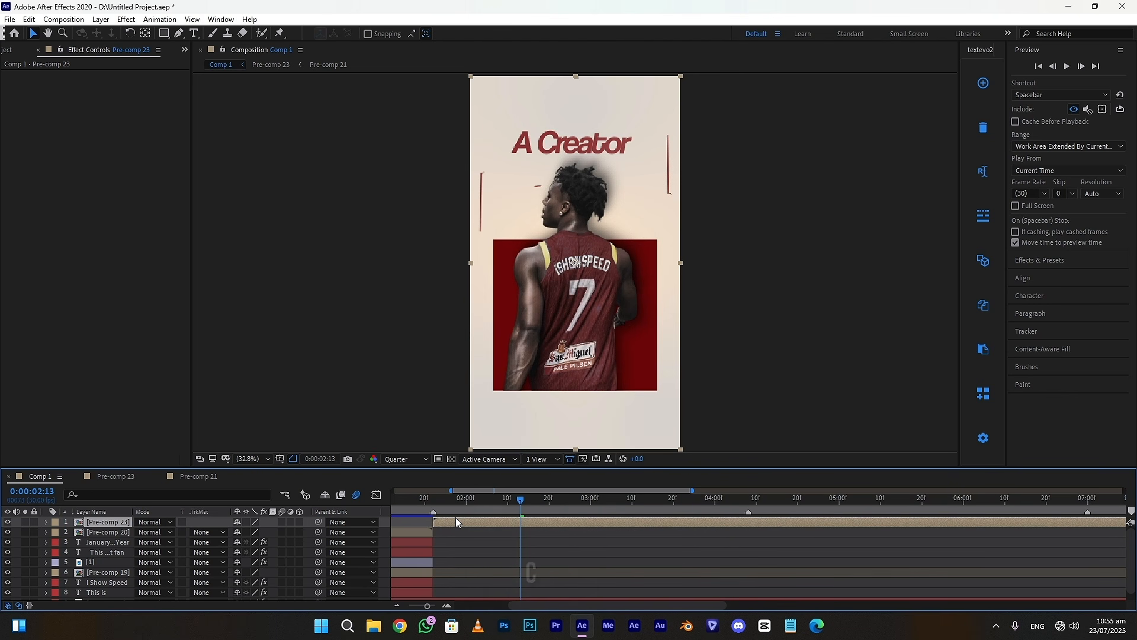
# - Add a null object starting at 0:00:01:22 and parent the "A Creator" scene's pre-comp to it
pyautogui.hotkey('ctrl', 'alt', 'shift', 'y')
pyautogui.moveTo(519, 523); pyautogui.dragTo(141, 501)
pyautogui.click(449, 531)
# - Keyframe the null's scale from 58% at 0:00:01:22 to 100% at about 0:00:03:27
pyautogui.press('s')
pyautogui.moveTo(639, 476); pyautogui.dragTo(871, 526)
pyautogui.click(84, 514)
pyautogui.click(530, 480)
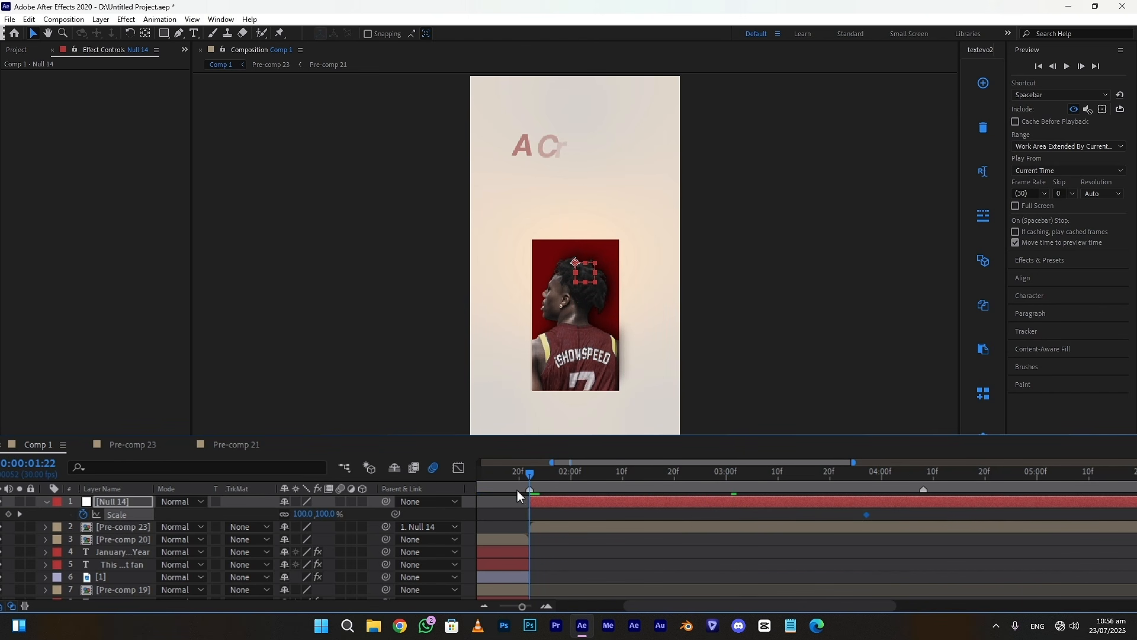
pyautogui.moveTo(308, 516); pyautogui.dragTo(278, 516)
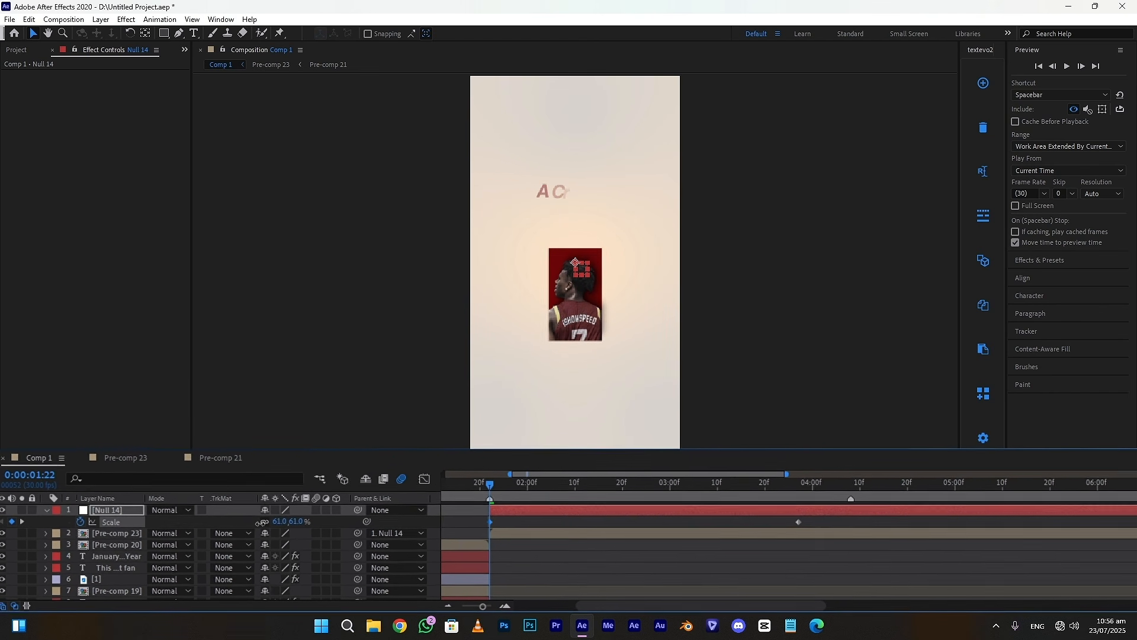
# - Ease the null's scale keyframes with a fast-start, slow-end speed curve and enable motion blur on the scene's pre-comp
pyautogui.moveTo(767, 525); pyautogui.dragTo(417, 545)
pyautogui.press('F9')
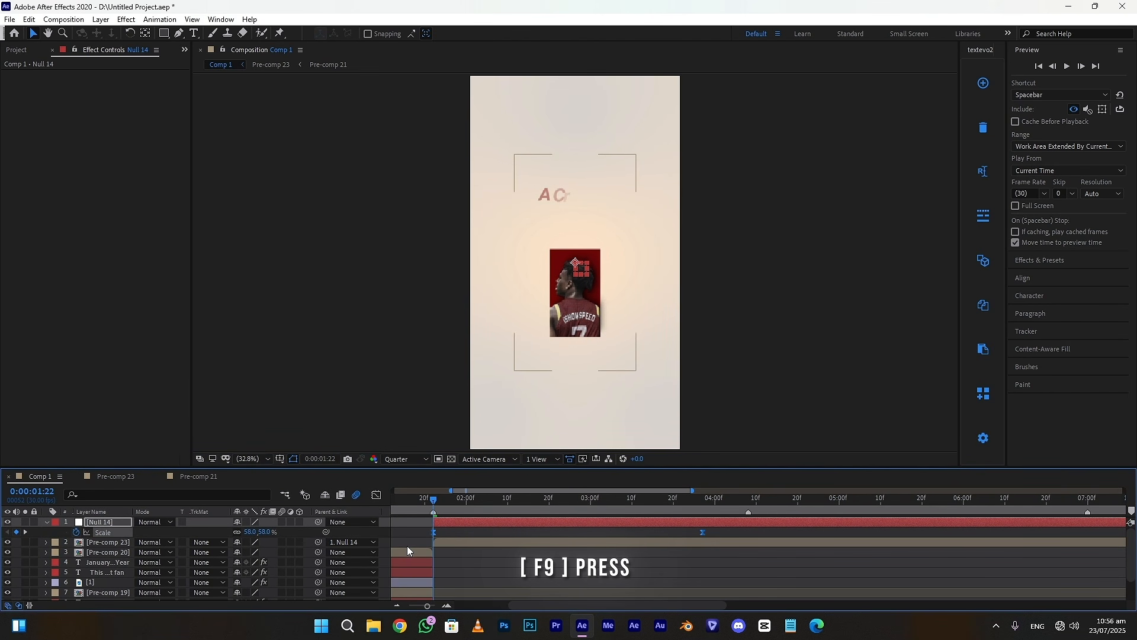
pyautogui.click(377, 496)
pyautogui.moveTo(695, 557); pyautogui.dragTo(548, 551)
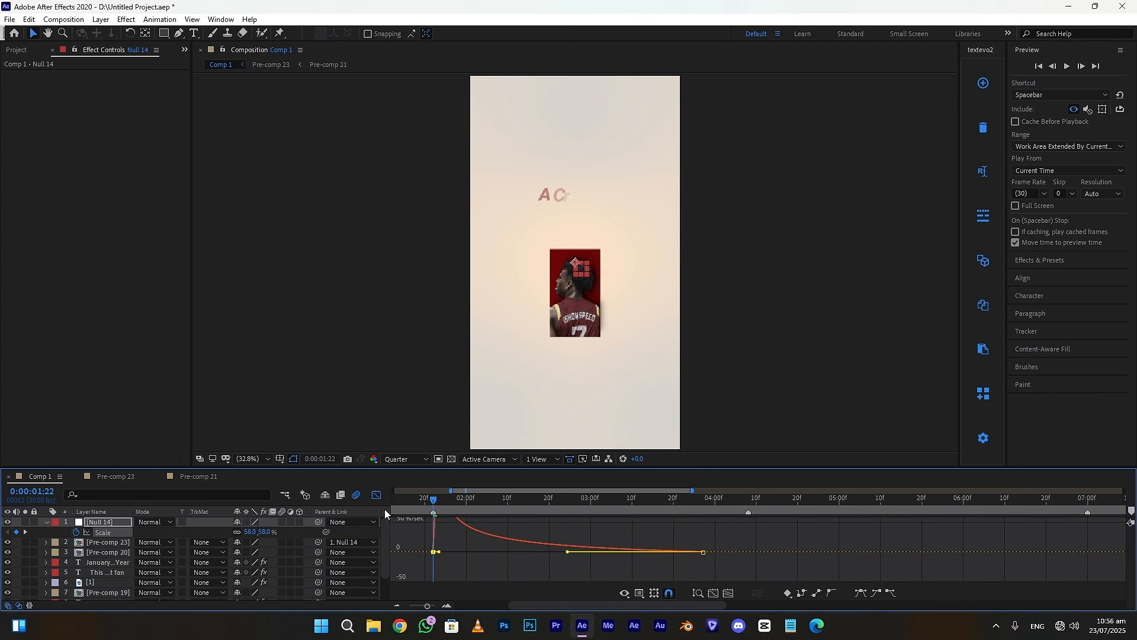
pyautogui.click(377, 495)
pyautogui.click(289, 542)
pyautogui.click(283, 541)
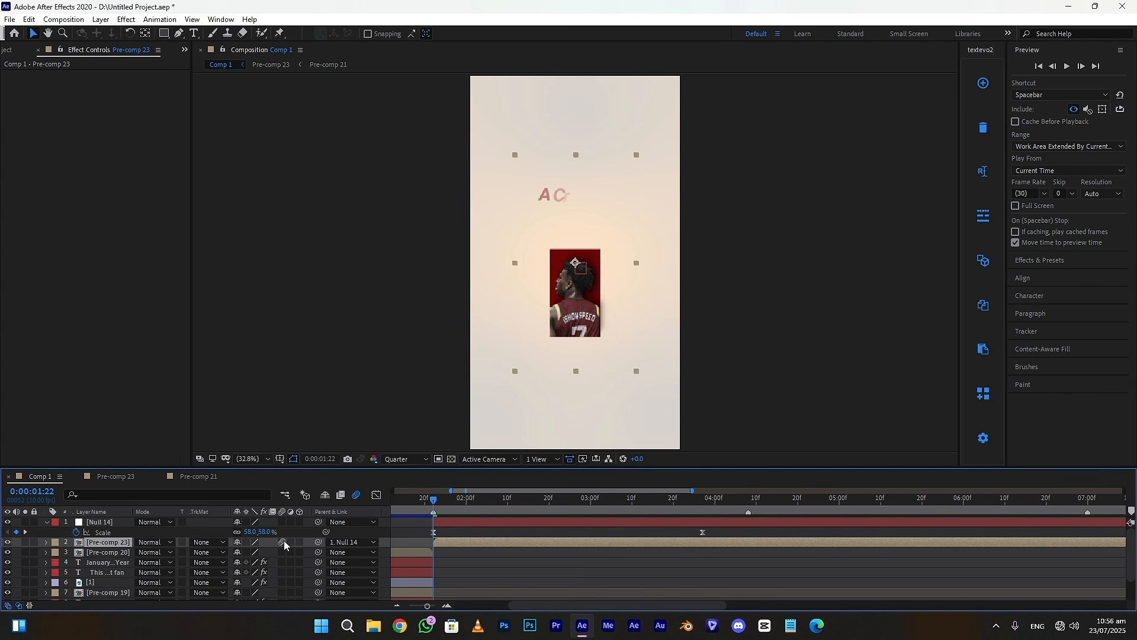
# - Preview the zoom and move the null's scale keyframes to about 0:00:01:20 and 0:00:03:00
pyautogui.moveTo(485, 524); pyautogui.dragTo(421, 502)
pyautogui.click(1068, 66)
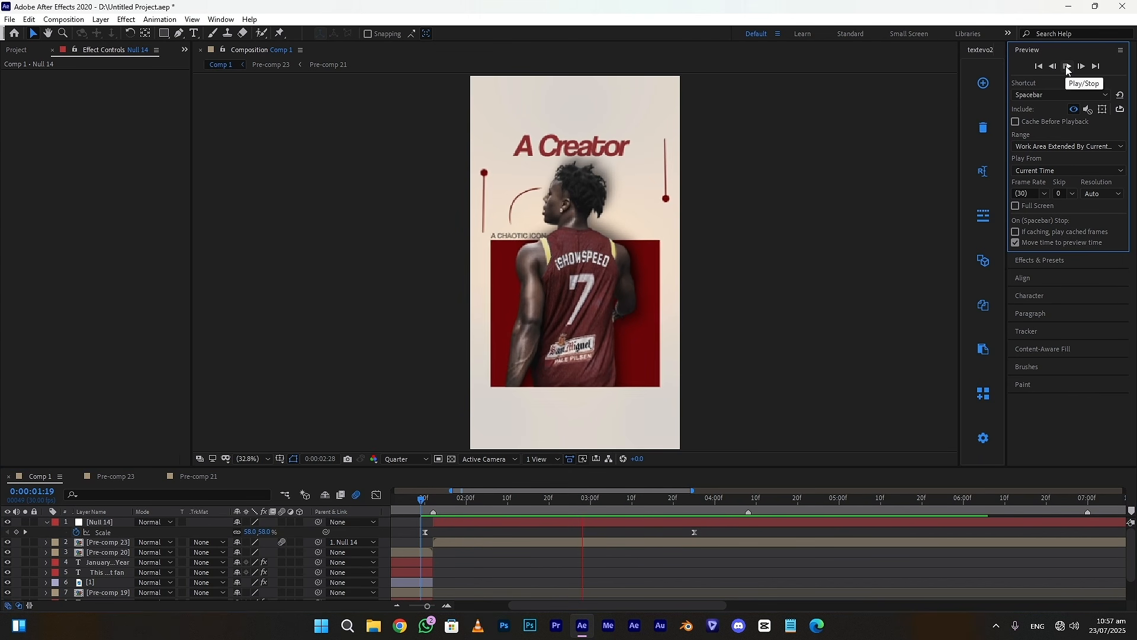
pyautogui.moveTo(694, 531); pyautogui.dragTo(576, 507)
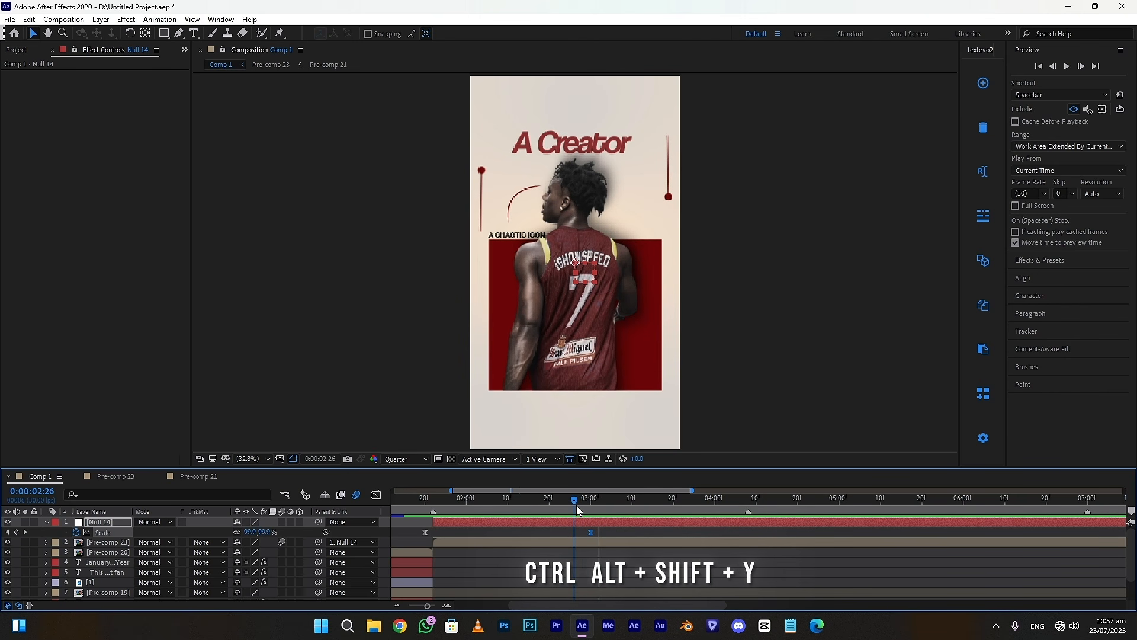
# - Add a second null object, split it at 0:00:02:26 and delete the part before it
pyautogui.hotkey('ctrl', 'alt', 'shift', 'y')
pyautogui.hotkey('ctrl', 'shift', 'd')
pyautogui.click(560, 530)
pyautogui.press('Delete')
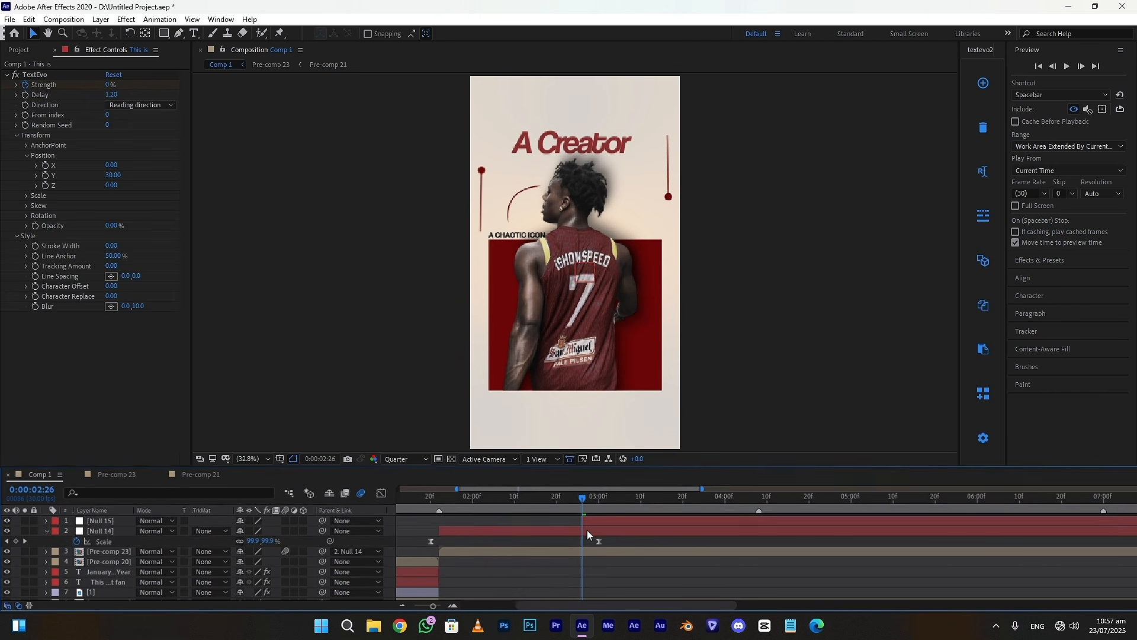
# - Parent Null 14 to Null 15 and keyframe Null 15 from 0:00:02:26 to position 934, 1242 and scale 180% at about 0:00:04:06
pyautogui.click(128, 534)
pyautogui.moveTo(348, 524); pyautogui.dragTo(135, 514)
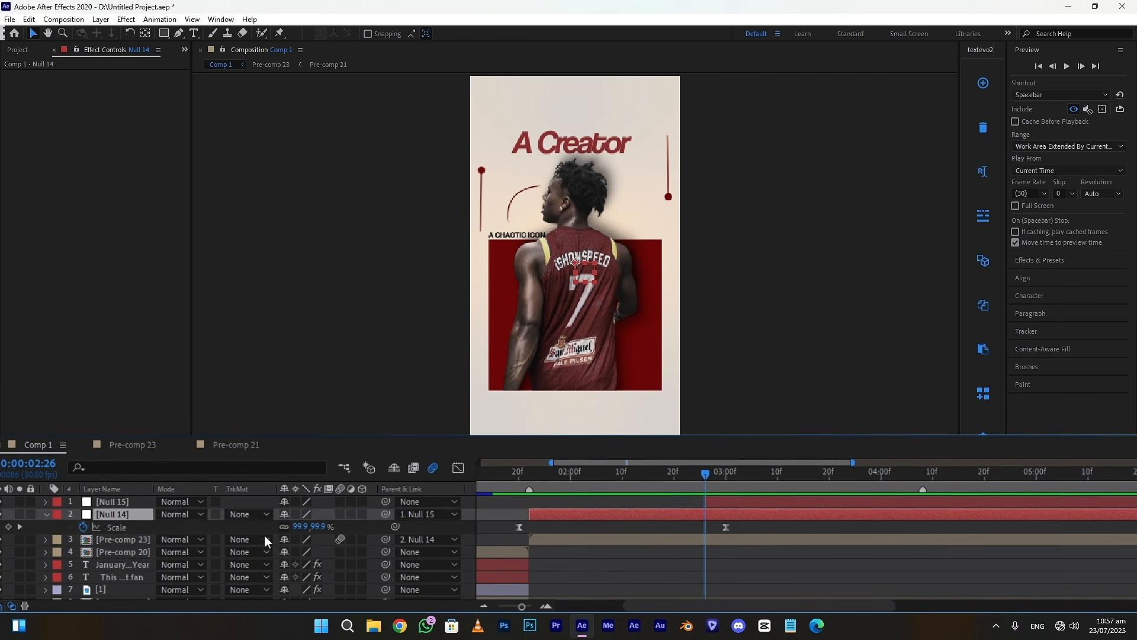
pyautogui.click(715, 504)
pyautogui.press('s')
pyautogui.click(83, 514)
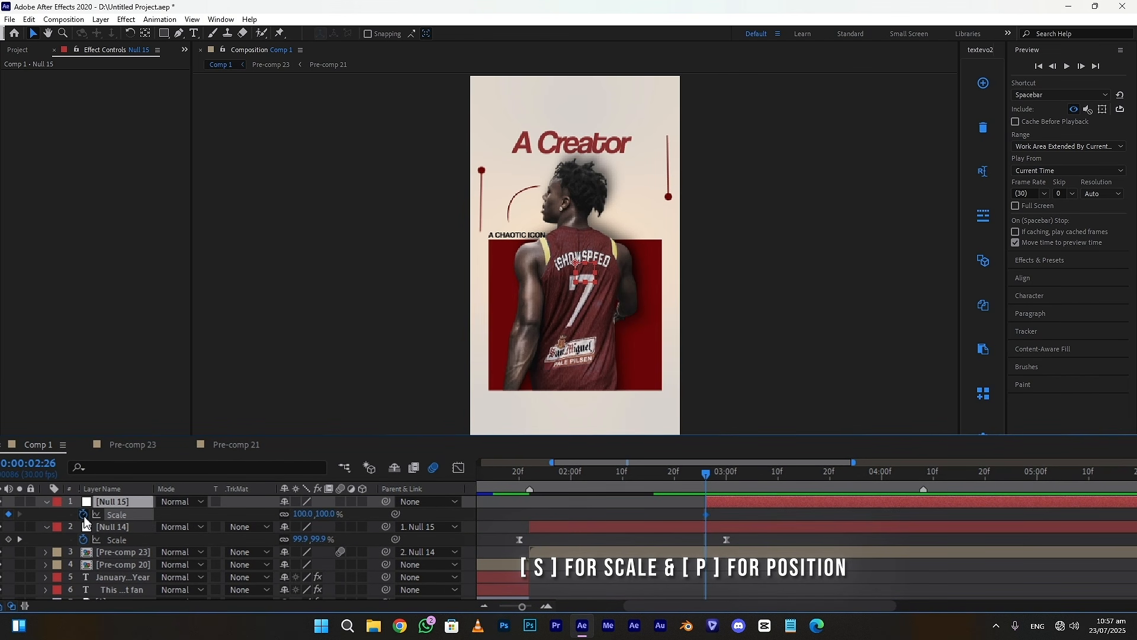
pyautogui.hotkey('shift', 's')
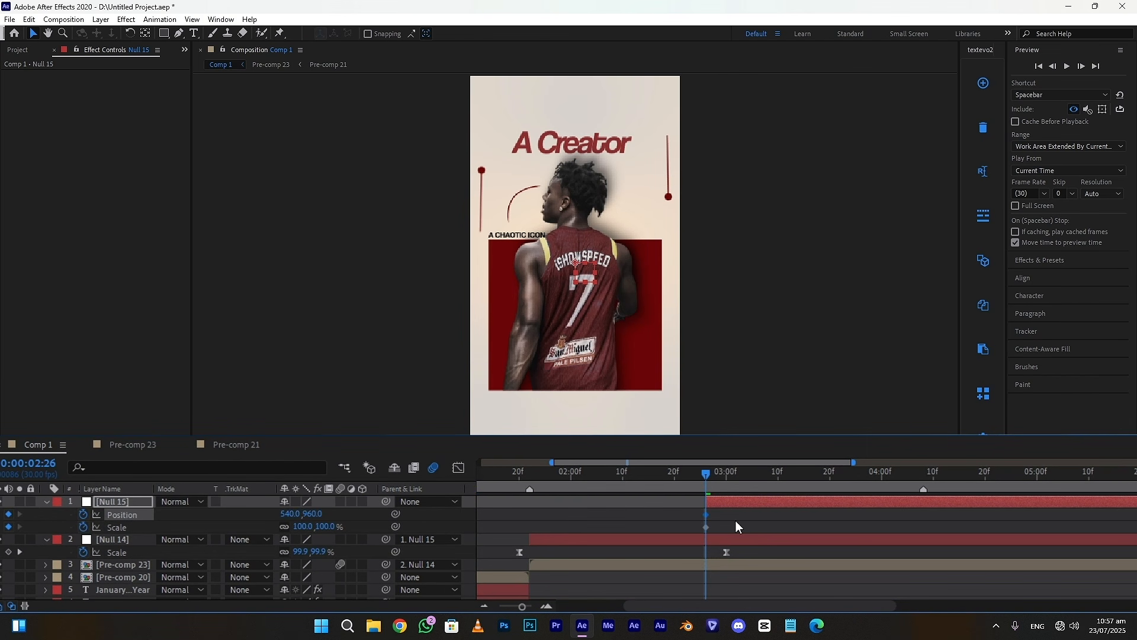
pyautogui.moveTo(833, 486); pyautogui.dragTo(911, 486)
pyautogui.moveTo(308, 529)
pyautogui.mouseDown()
pyautogui.moveTo(533, 524)
pyautogui.moveTo(410, 517)
pyautogui.moveTo(310, 529)
pyautogui.mouseUp()
# - Easy-ease the position and scale keyframes of Null 15 and reshape their speed curve in the graph editor
pyautogui.moveTo(845, 528); pyautogui.dragTo(535, 543)
pyautogui.press('F9')
pyautogui.click(380, 493)
pyautogui.moveTo(809, 543); pyautogui.dragTo(643, 571)
pyautogui.moveTo(713, 552); pyautogui.dragTo(676, 552)
pyautogui.moveTo(601, 552); pyautogui.dragTo(643, 555)
pyautogui.click(376, 495)
# - Preview the second zoom and move the position and scale keyframes of Null 15 to about 0:00:02:20 and 0:00:04:00
pyautogui.moveTo(535, 499); pyautogui.dragTo(474, 499)
pyautogui.click(1071, 68)
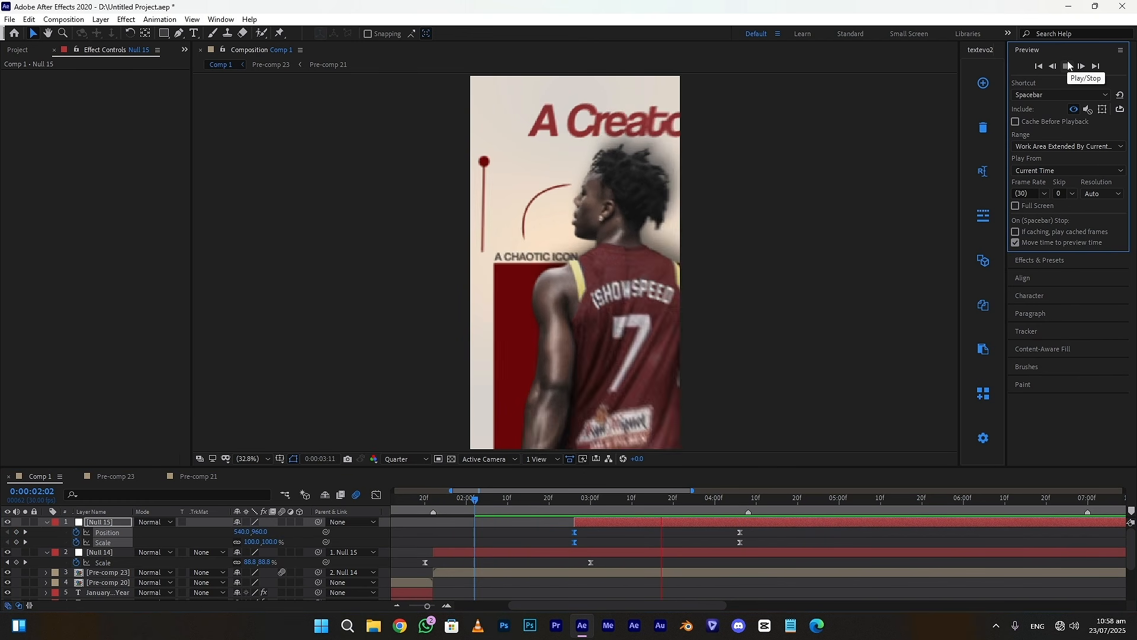
pyautogui.click(1072, 70)
pyautogui.click(1068, 66)
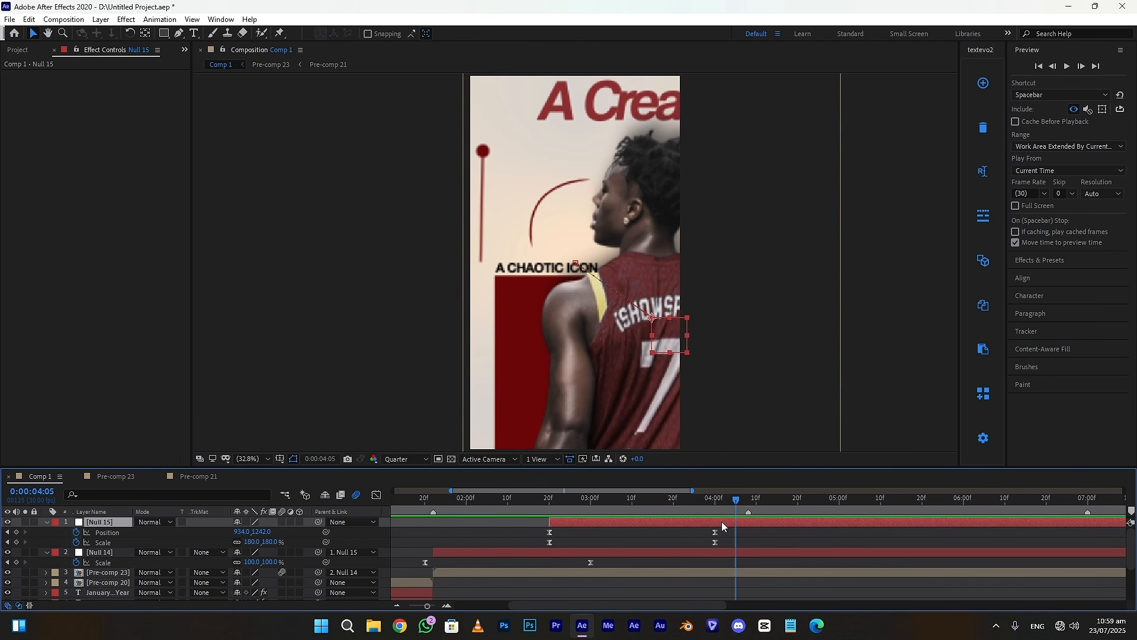
# - Add a third null object and trim it so that it begins at about 0:00:04:02
pyautogui.hotkey('ctrl', 'alt', 'shift', 'y')
pyautogui.hotkey('ctrl', 'a')
pyautogui.hotkey('ctrl', 'alt', 'shift', 'y')
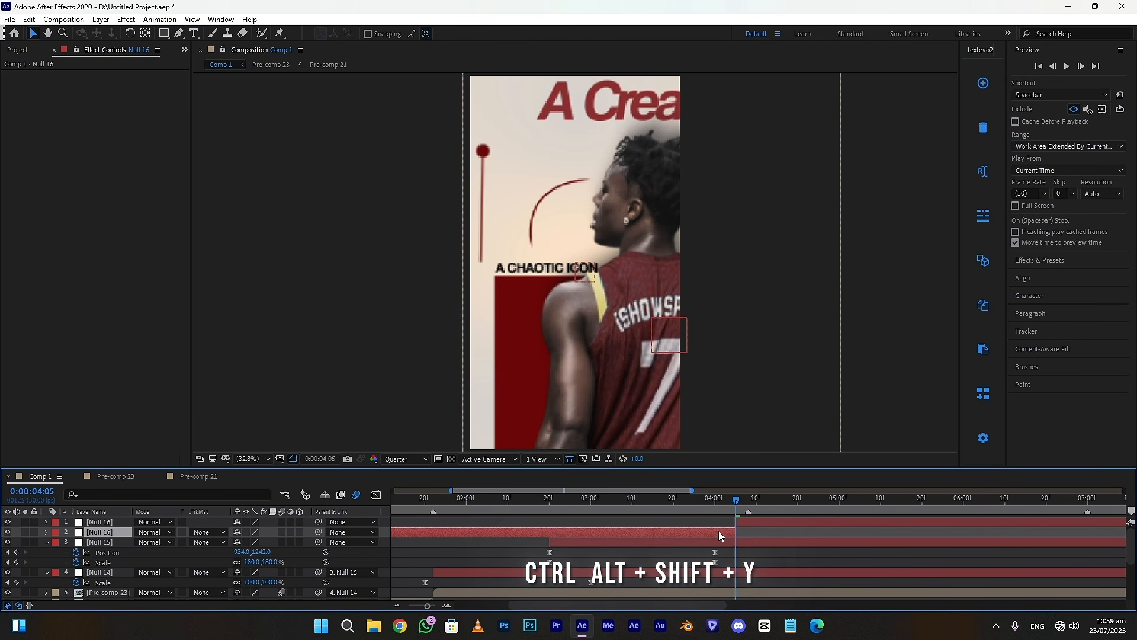
pyautogui.hotkey('ctrl', 'a')
pyautogui.moveTo(735, 527); pyautogui.dragTo(722, 525)
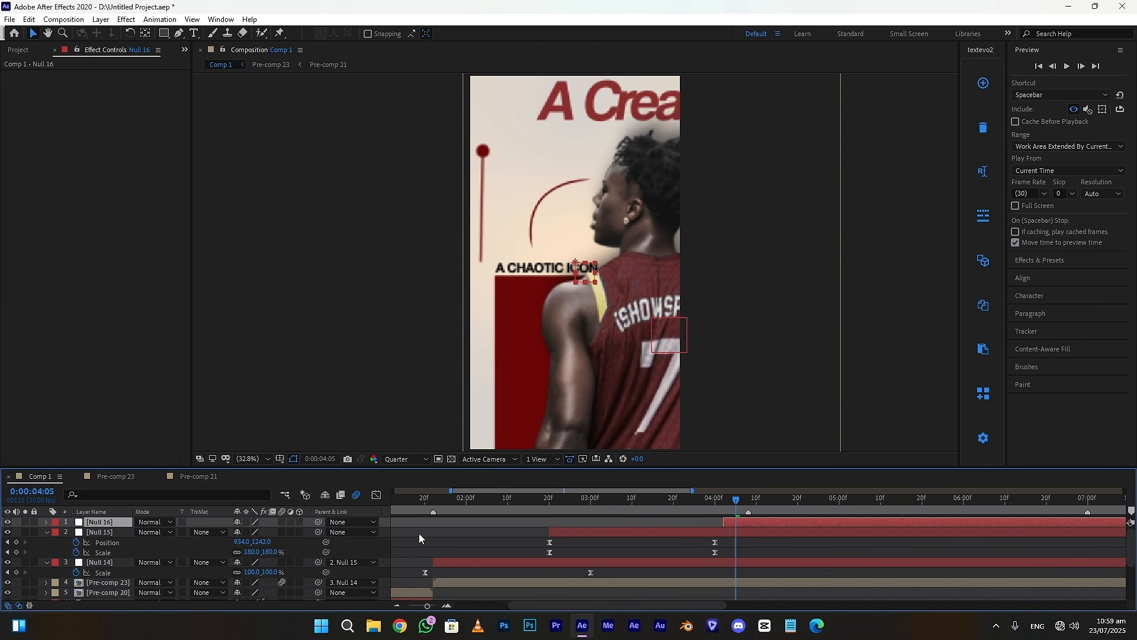
# - Parent Null 15 to Null 16 and keyframe Null 16's X position from 540 at about 0:00:04:02 to 1681 at about 0:00:04:14
pyautogui.moveTo(318, 533); pyautogui.dragTo(99, 521)
pyautogui.press('p')
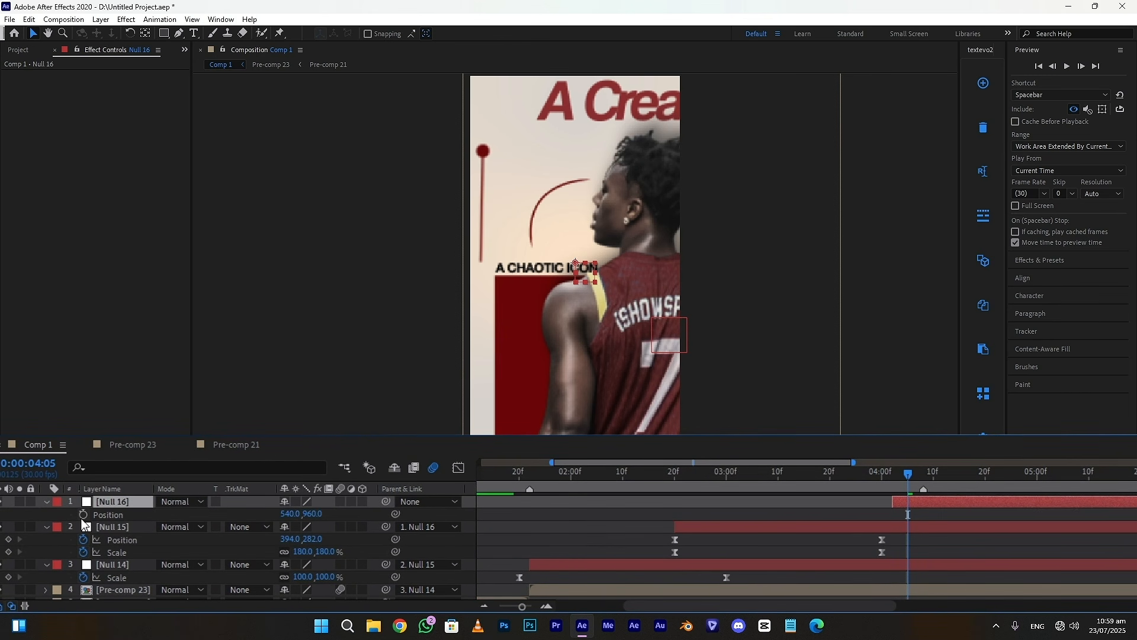
pyautogui.click(83, 514)
pyautogui.moveTo(940, 475); pyautogui.dragTo(950, 476)
pyautogui.moveTo(304, 514); pyautogui.dragTo(774, 538)
# - Ease the position keyframes of Null 16 with a slow-start, fast-end speed curve
pyautogui.press('F9')
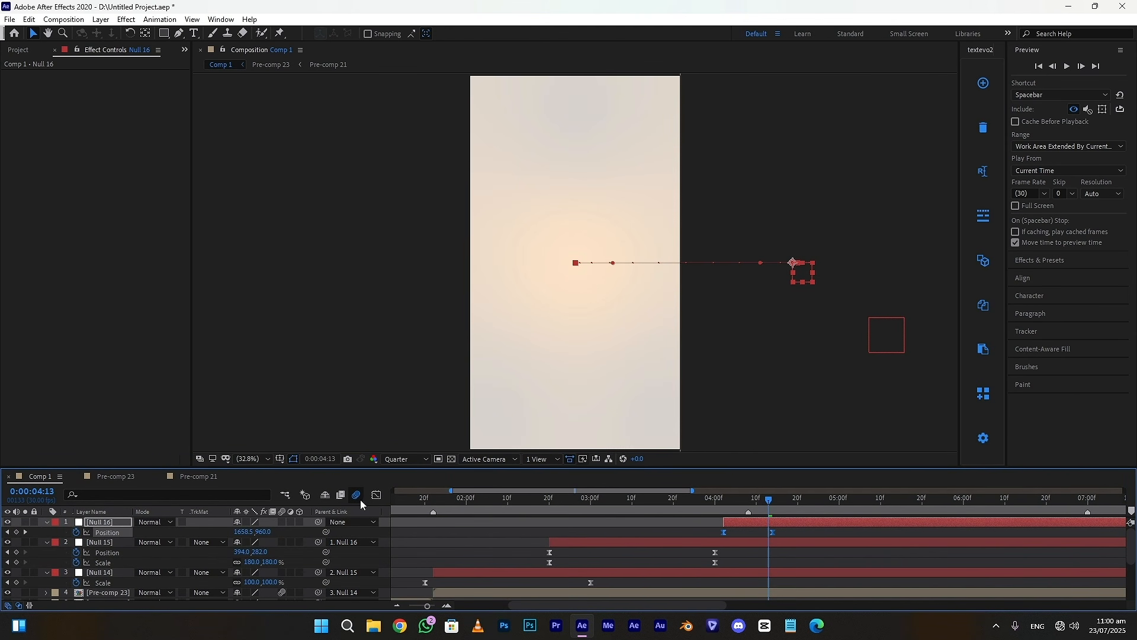
pyautogui.click(376, 495)
pyautogui.click(724, 552)
pyautogui.moveTo(732, 552); pyautogui.dragTo(770, 553)
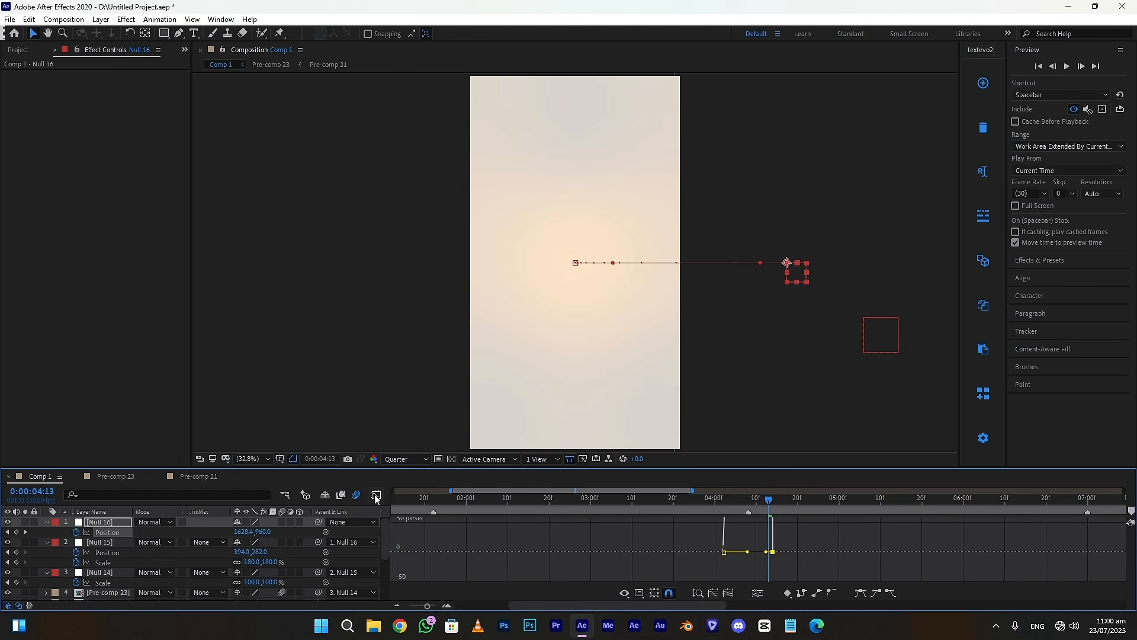
pyautogui.click(377, 495)
# - Preview the slide off frame and move the last position keyframe of Null 16 to about 0:00:04:19
pyautogui.click(678, 499)
pyautogui.click(1068, 66)
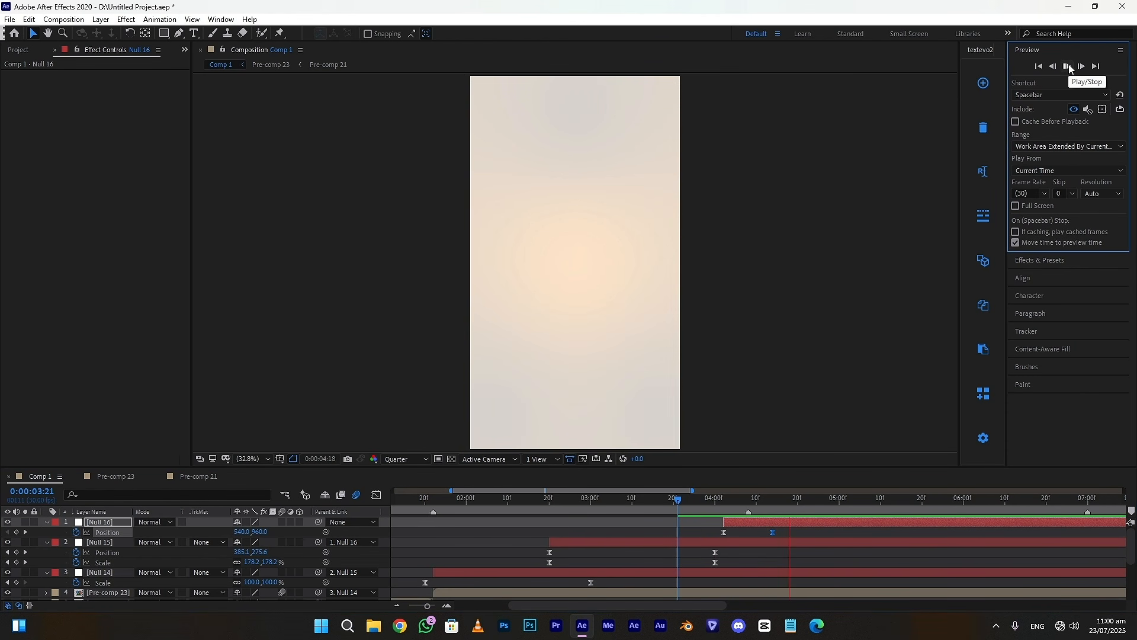
pyautogui.click(1068, 66)
pyautogui.click(574, 537)
pyautogui.click(449, 606)
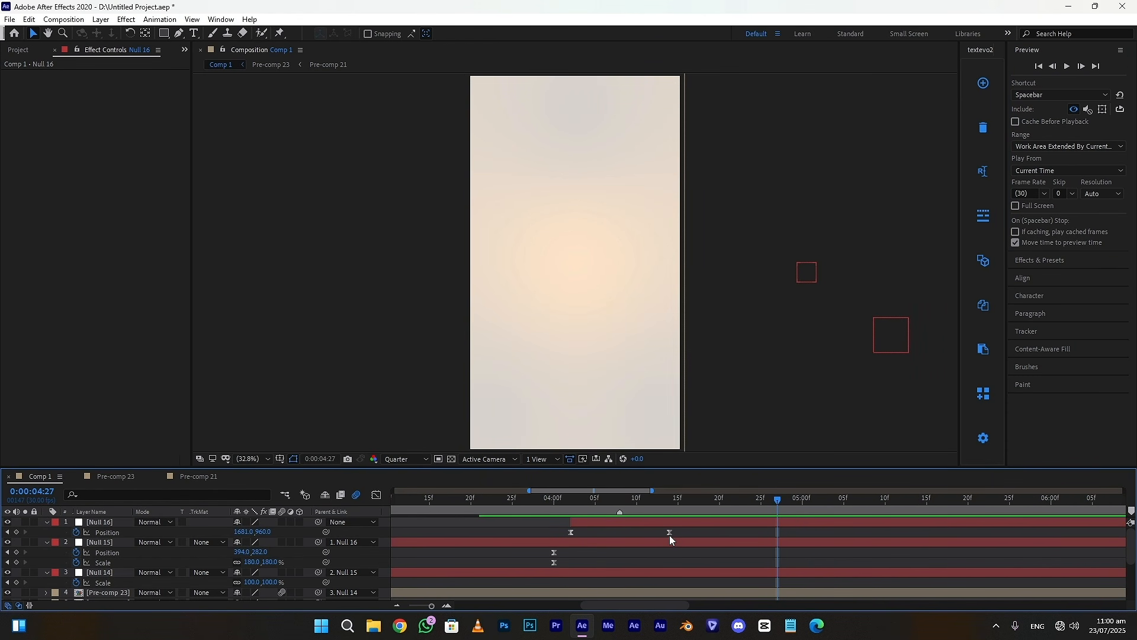
pyautogui.moveTo(669, 535); pyautogui.dragTo(711, 534)
pyautogui.click(1068, 67)
pyautogui.click(1064, 68)
# - Split Null 15, Null 14 and Pre-comp 23 at 0:00:04:19 and delete the parts after it
pyautogui.click(720, 535)
pyautogui.click(711, 503)
pyautogui.click(713, 542)
pyautogui.keyDown('ctrl'); pyautogui.click(715, 573); pyautogui.keyUp('ctrl')
pyautogui.scroll(-1, 714, 574)
pyautogui.keyDown('ctrl'); pyautogui.click(717, 563); pyautogui.keyUp('ctrl')
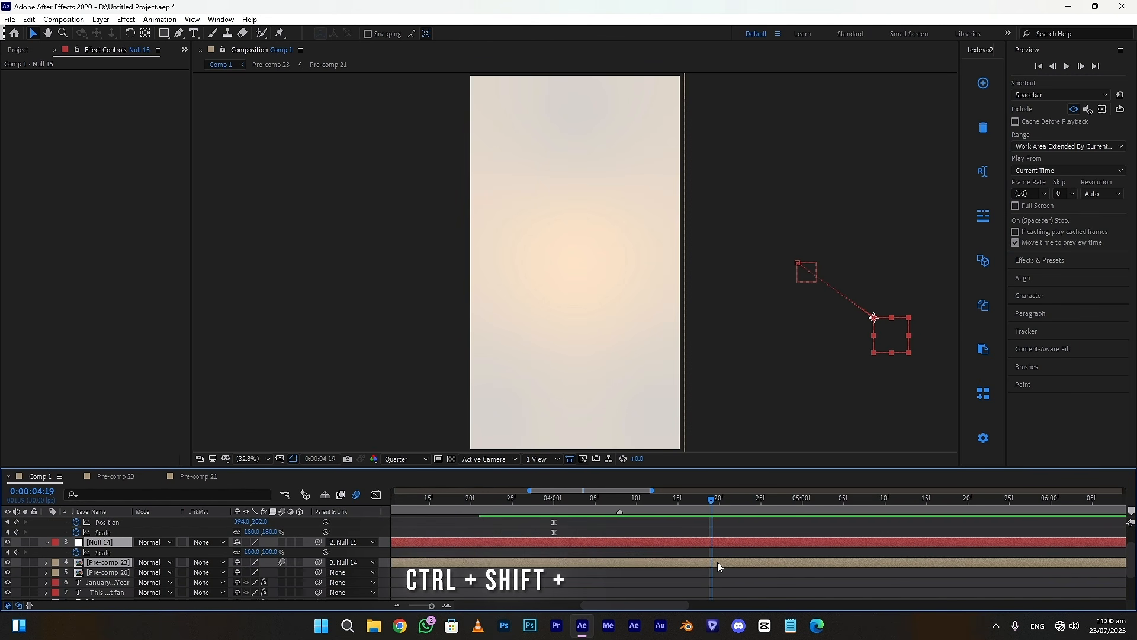
pyautogui.hotkey('ctrl', 'shift', 'd')
pyautogui.scroll(1, 716, 561)
pyautogui.click(723, 549)
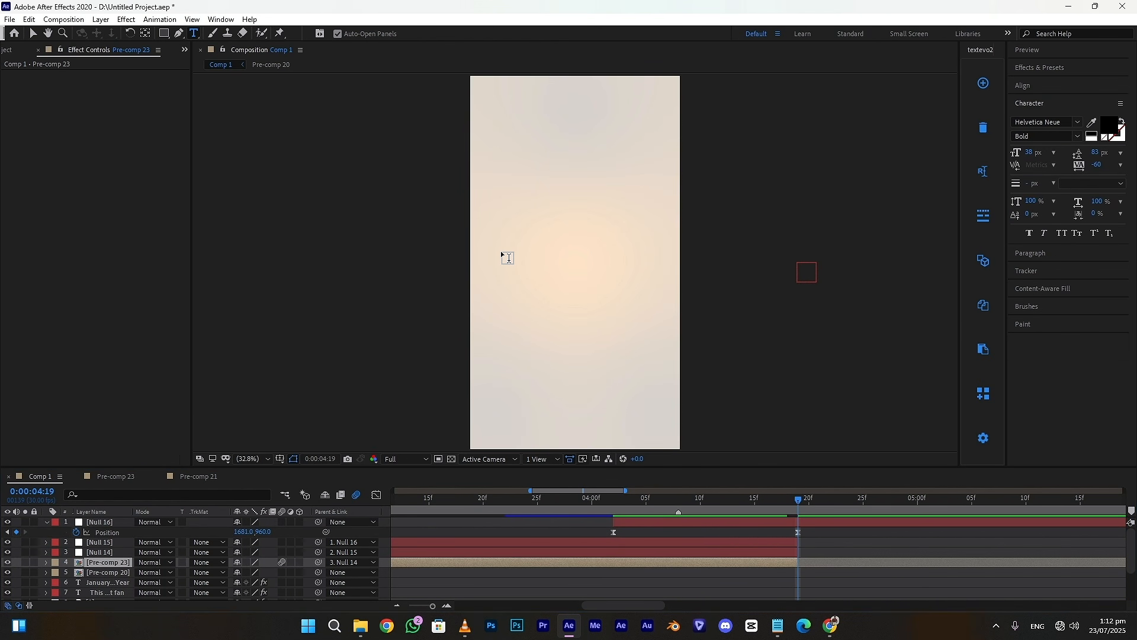
# - Add the text "And the internet’s wildest livewire" above all other layers and centre it in the composition
pyautogui.click(503, 256)
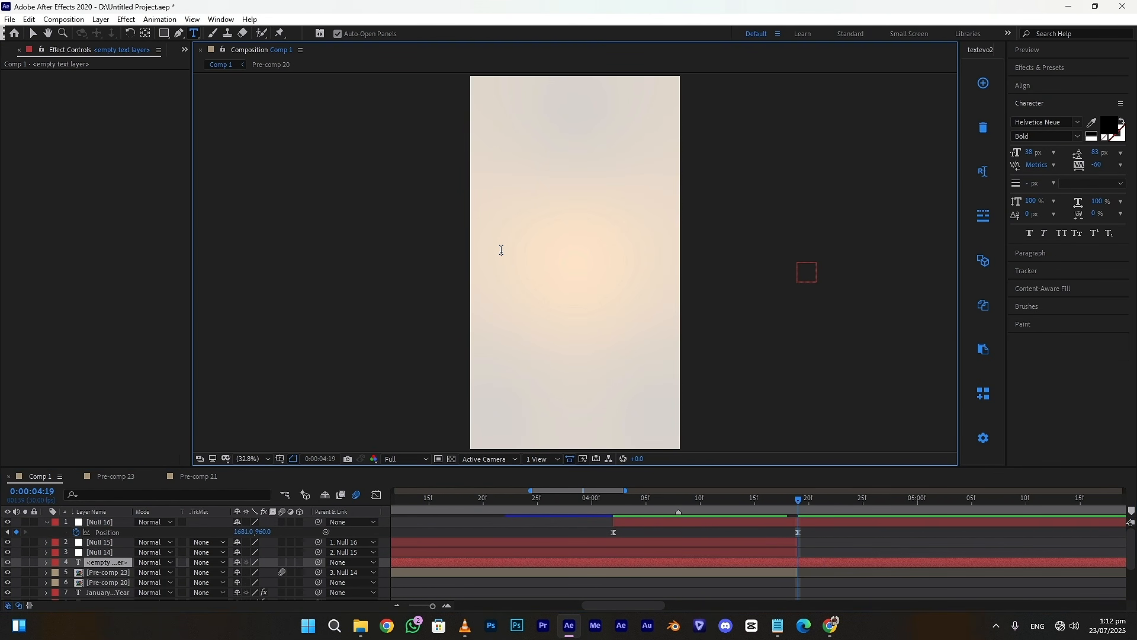
pyautogui.write('And the internet’s wildest livewire')
pyautogui.moveTo(103, 563); pyautogui.dragTo(100, 512)
pyautogui.click(1023, 85)
pyautogui.click(1039, 116)
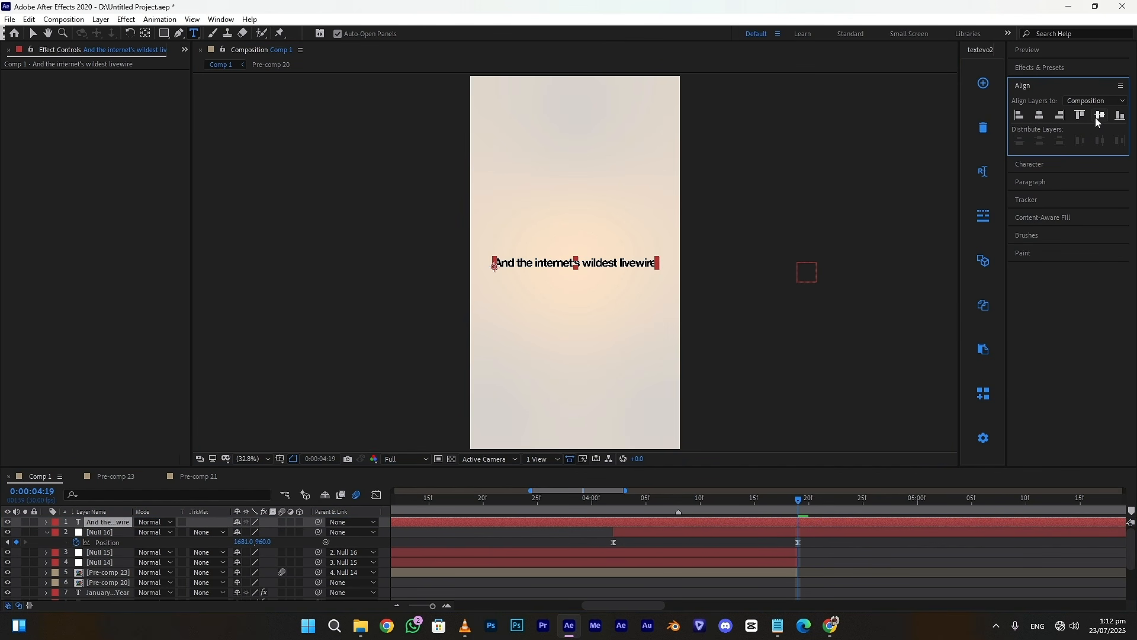
# - Set the caption's font size to 66 px and recentre it horizontally in the composition
pyautogui.click(1033, 164)
pyautogui.moveTo(1034, 155); pyautogui.dragTo(1044, 154)
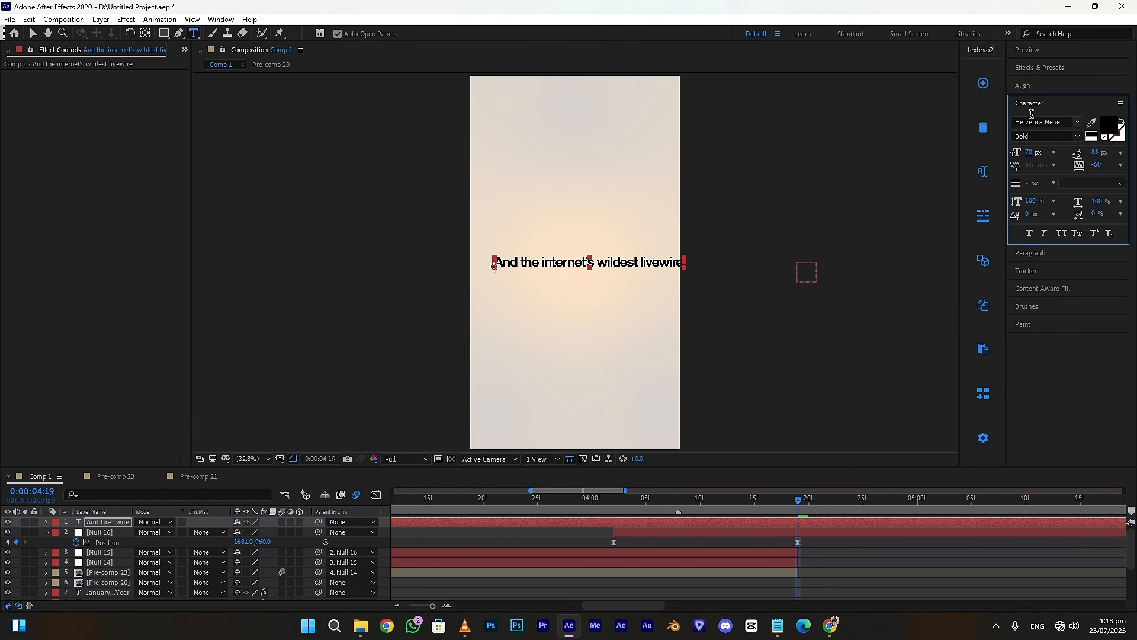
pyautogui.click(1023, 85)
pyautogui.click(1037, 116)
pyautogui.click(1037, 166)
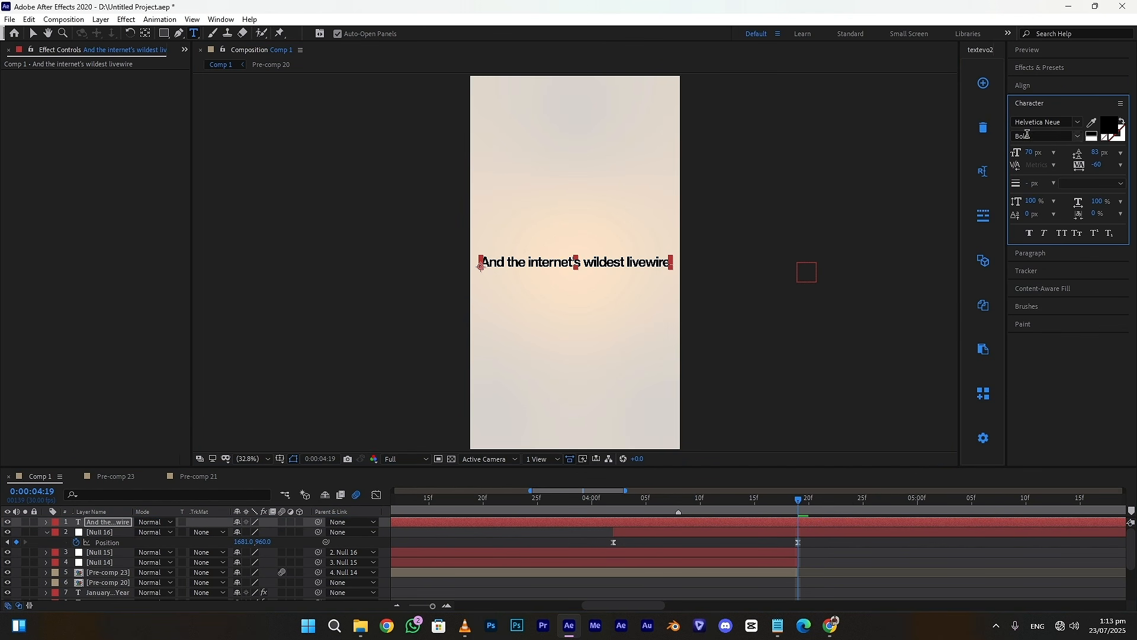
pyautogui.moveTo(1029, 154); pyautogui.dragTo(1027, 154)
pyautogui.click(1028, 86)
pyautogui.click(1040, 117)
# - Colour the words "wildest livewire" in the caption dark red, 892D2D
pyautogui.click(1032, 164)
pyautogui.moveTo(665, 264); pyautogui.dragTo(586, 264)
pyautogui.click(1103, 131)
pyautogui.click(204, 295)
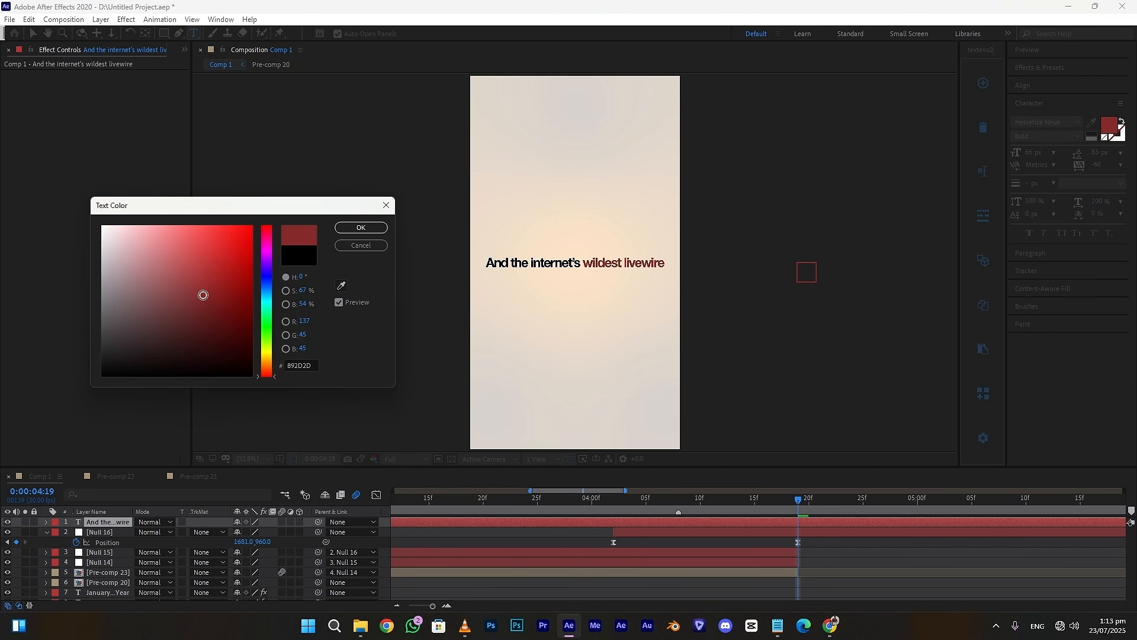
pyautogui.press('Return')
# - Draw a straight underline beneath the caption with the Pen tool, using a 5 px dark red stroke
pyautogui.click(819, 545)
pyautogui.click(179, 33)
pyautogui.click(357, 34)
pyautogui.click(539, 347)
pyautogui.click(396, 34)
pyautogui.click(549, 347)
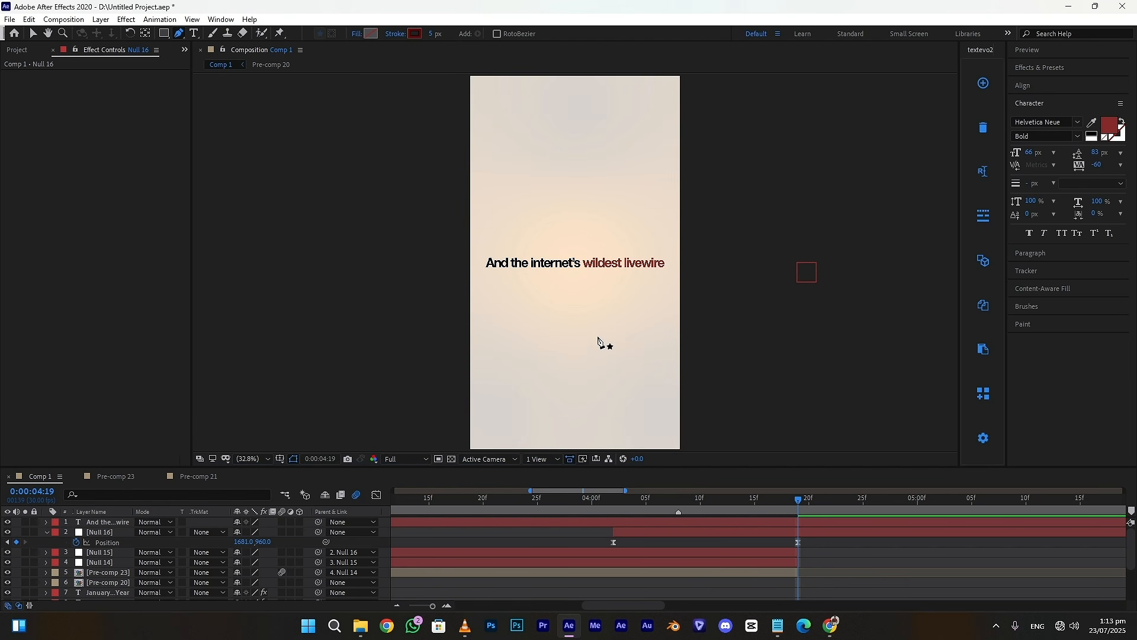
pyautogui.click(476, 271)
pyautogui.click(725, 551)
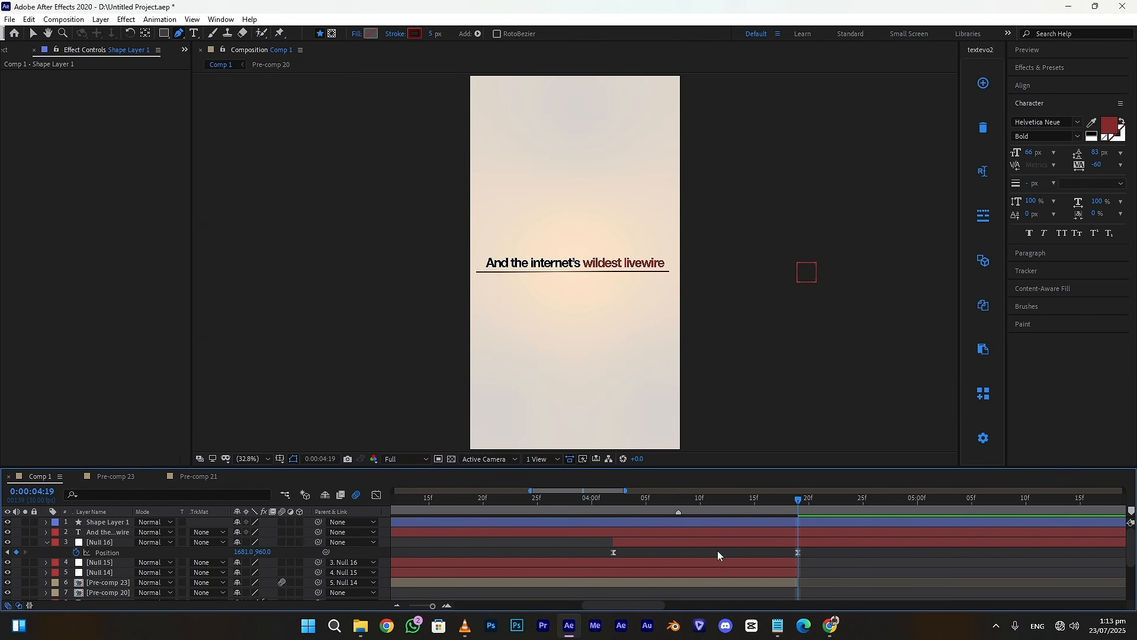
# - Taper both ends of the underline's stroke
pyautogui.press('/')
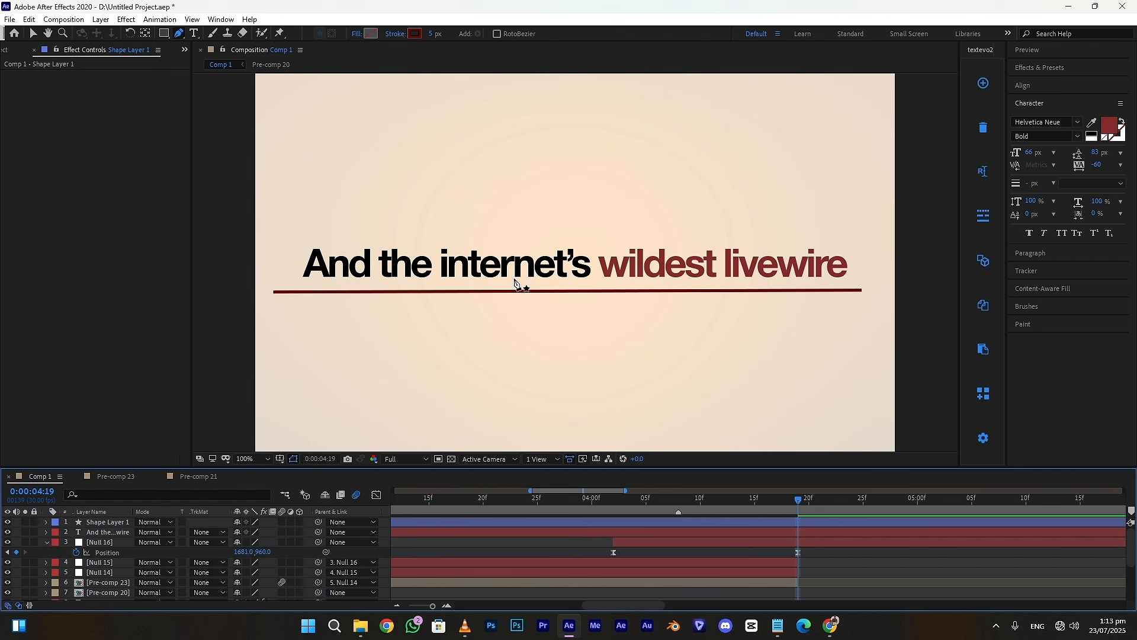
pyautogui.click(107, 522)
pyautogui.click(99, 497)
pyautogui.write('taper')
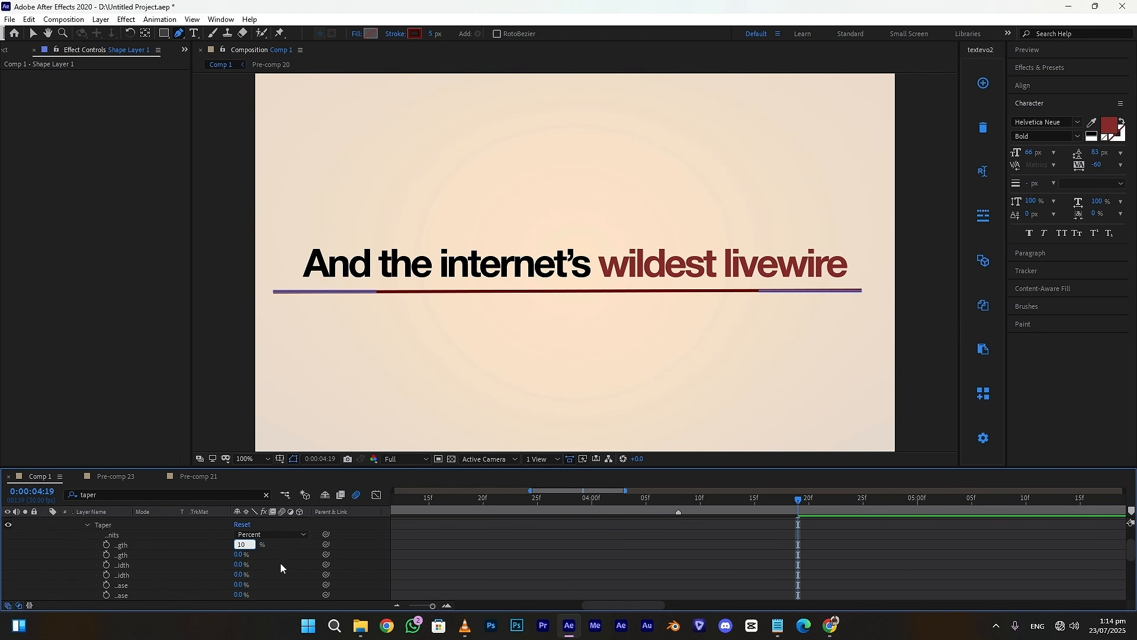
pyautogui.scroll(2, 232, 555)
pyautogui.click(757, 545)
pyautogui.click(251, 460)
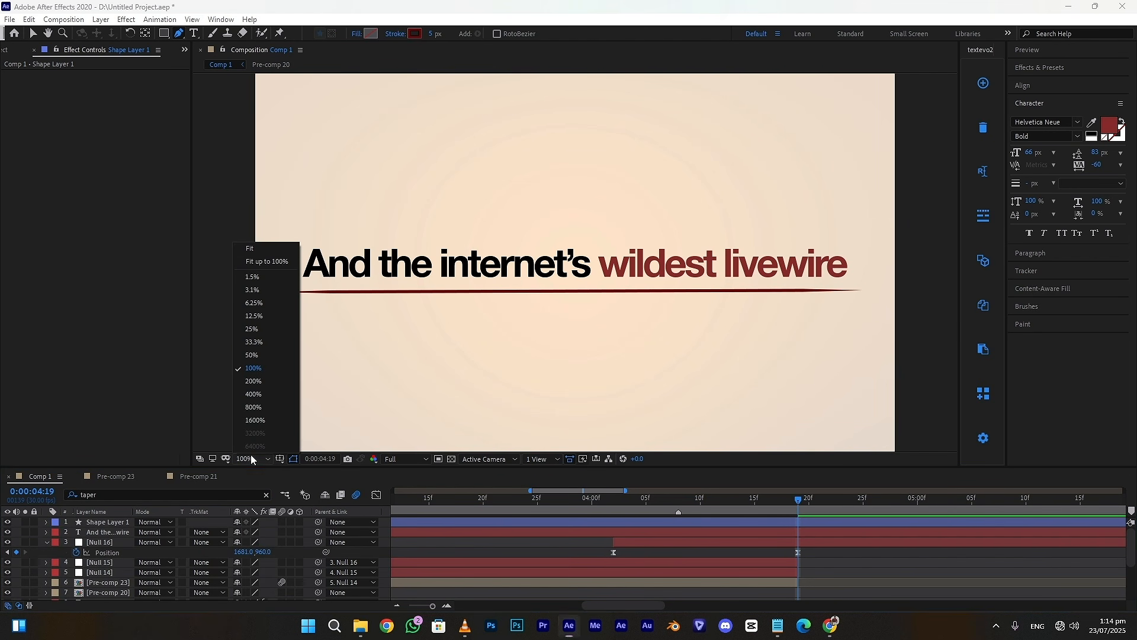
pyautogui.click(264, 259)
# - Apply TextEvo to the caption with position Y 30 and opacity 0%, and adjust its delay
pyautogui.click(678, 535)
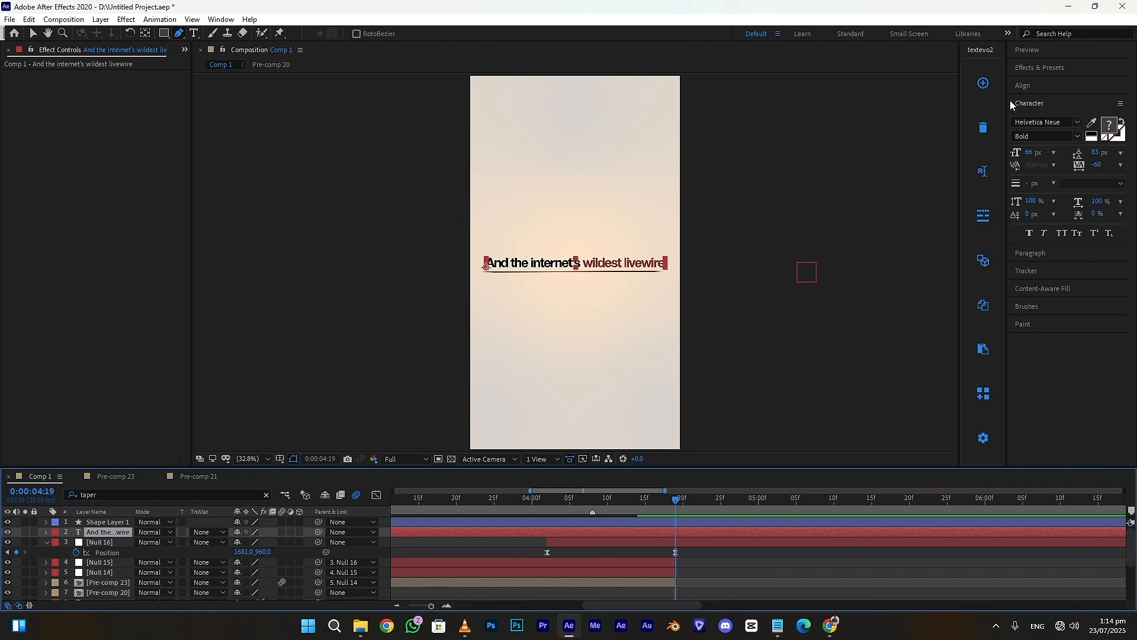
pyautogui.click(988, 84)
pyautogui.click(16, 136)
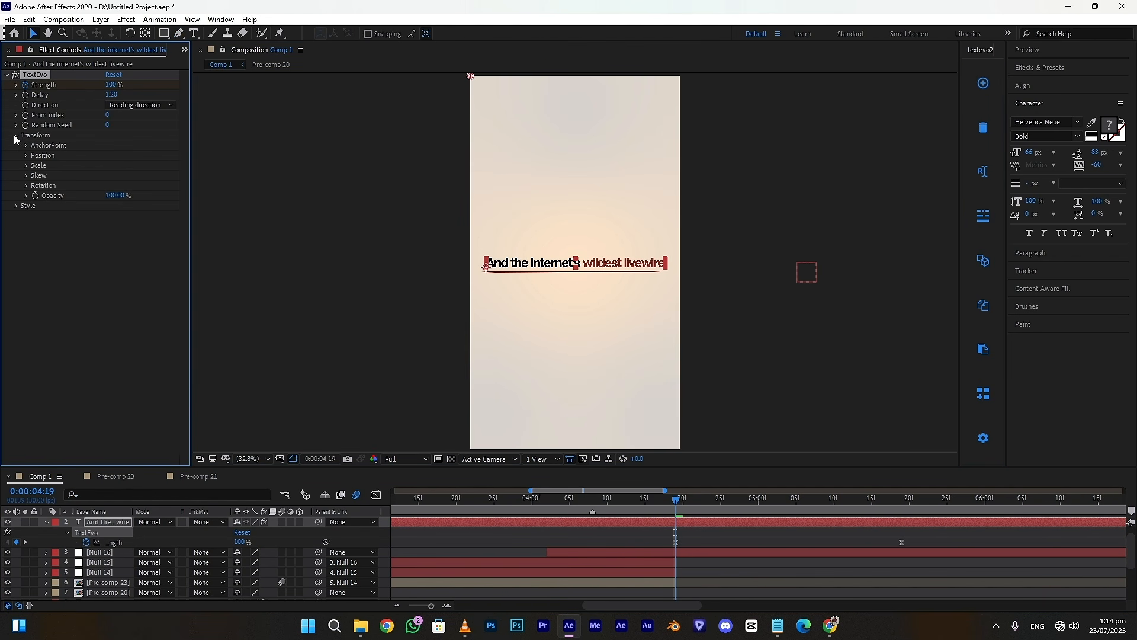
pyautogui.write('30')
pyautogui.press('Return')
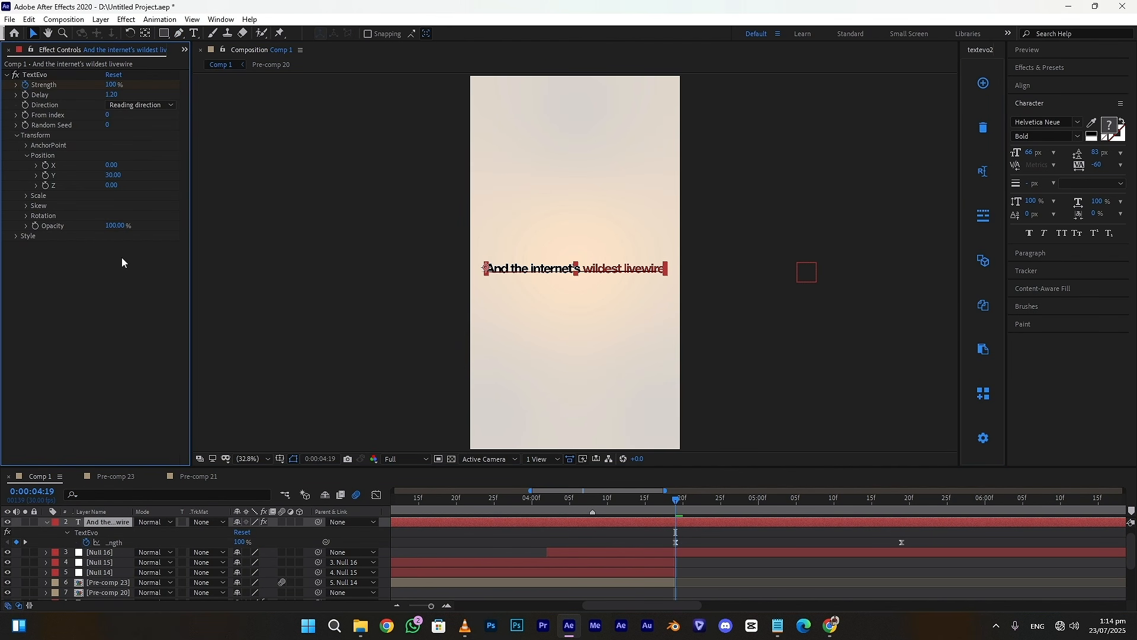
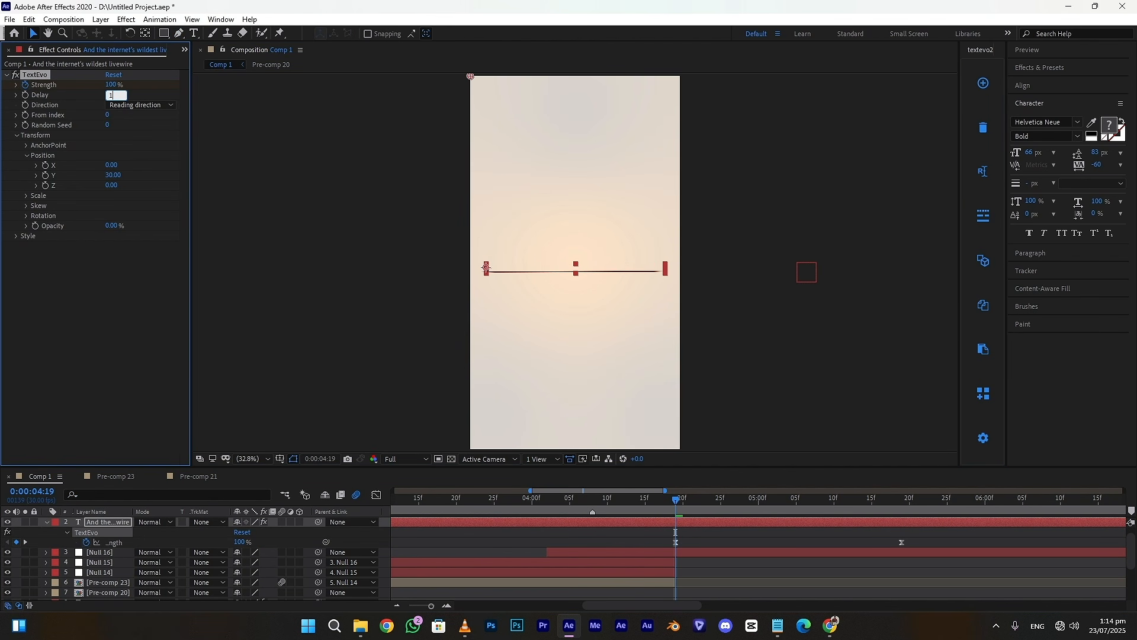
pyautogui.click(81, 284)
# - Add Trim Paths to the underline and keyframe its End from 0:00:04:19 up to 100% at 0:00:06:29
pyautogui.scroll(1, 674, 521)
pyautogui.click(674, 522)
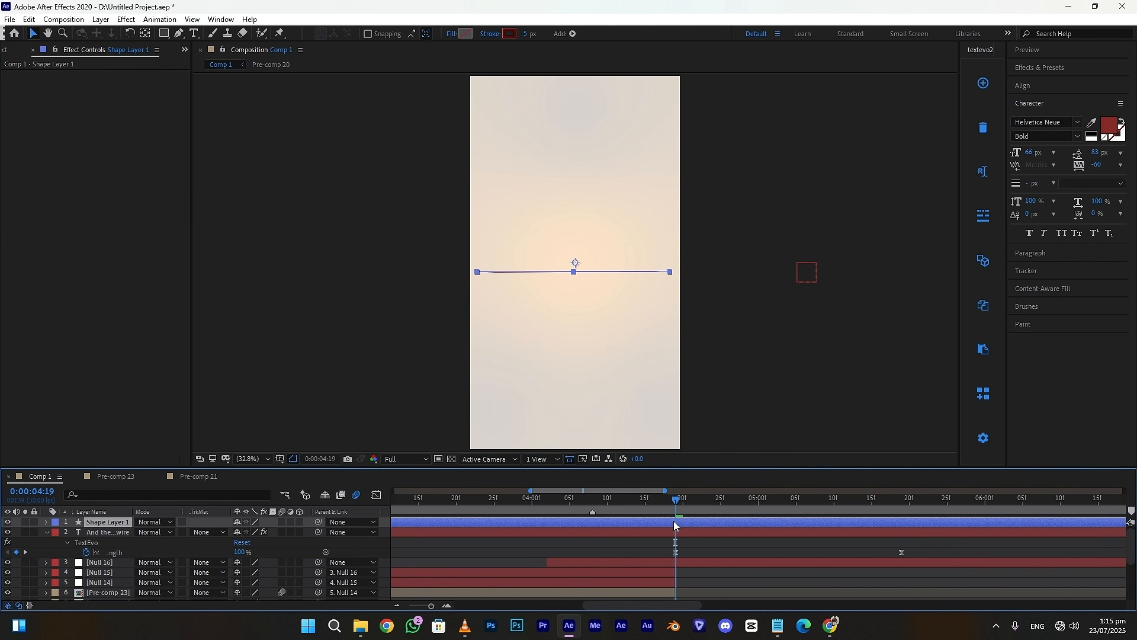
pyautogui.click(47, 523)
pyautogui.click(306, 532)
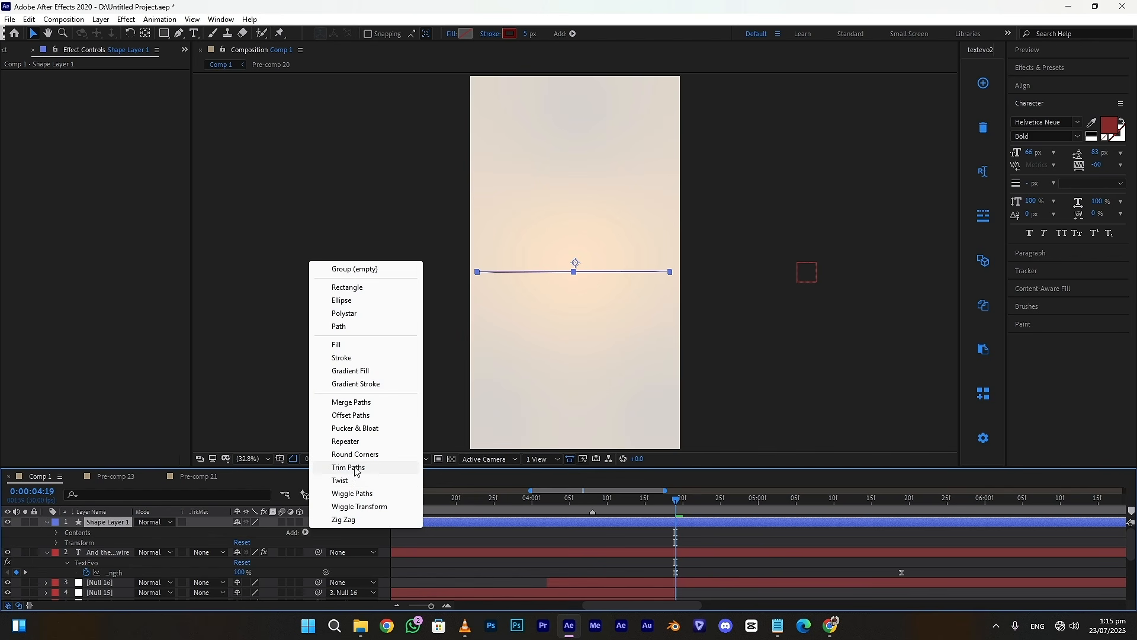
pyautogui.click(346, 468)
pyautogui.moveTo(784, 493); pyautogui.dragTo(886, 496)
pyautogui.moveTo(290, 565); pyautogui.dragTo(474, 564)
# - Ease the underline's Trim Paths End keyframes and adjust their speed curve in the graph editor
pyautogui.press('-')
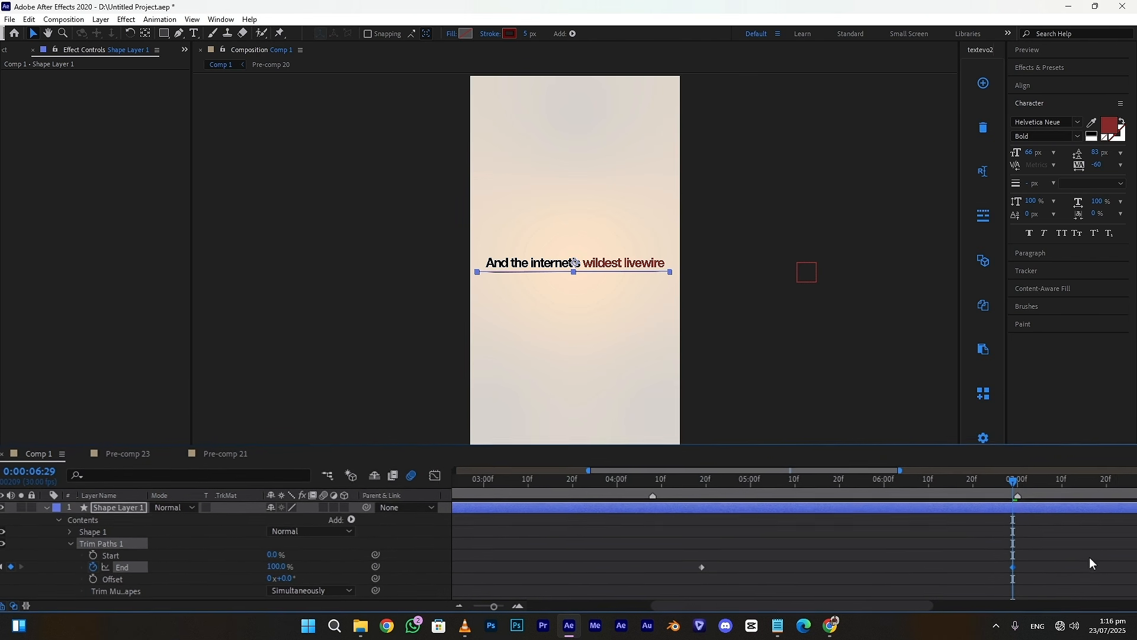
pyautogui.hotkey('shift', 'F3')
pyautogui.moveTo(822, 558); pyautogui.dragTo(788, 528)
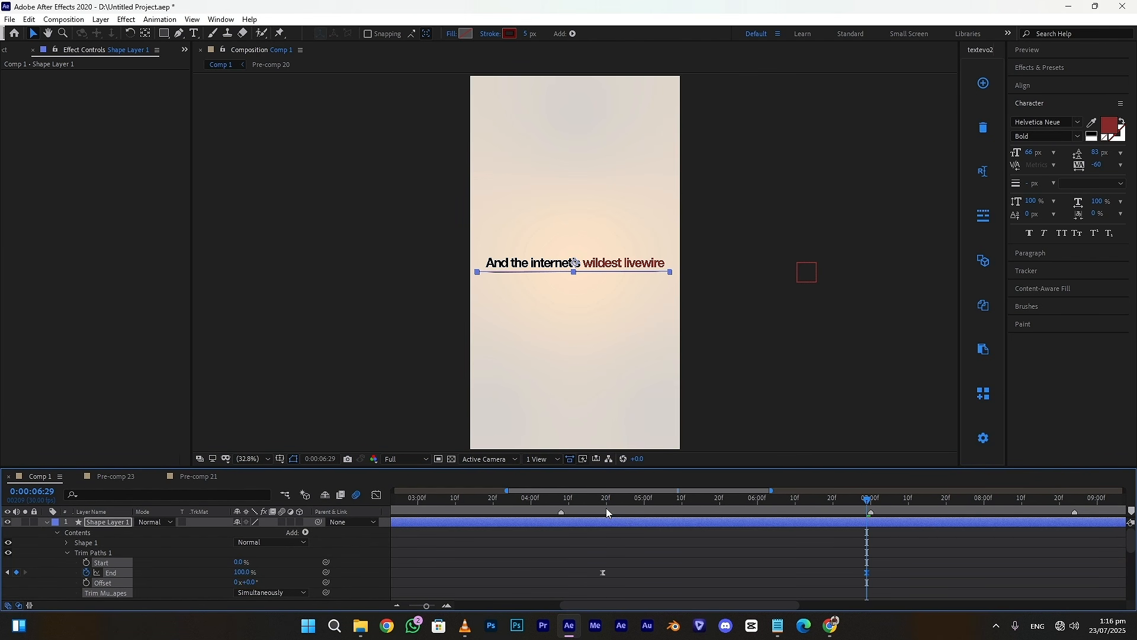
# - Split the sentence text and underline shape layers at 0:00:04:19 and delete the parts before that time
pyautogui.click(605, 503)
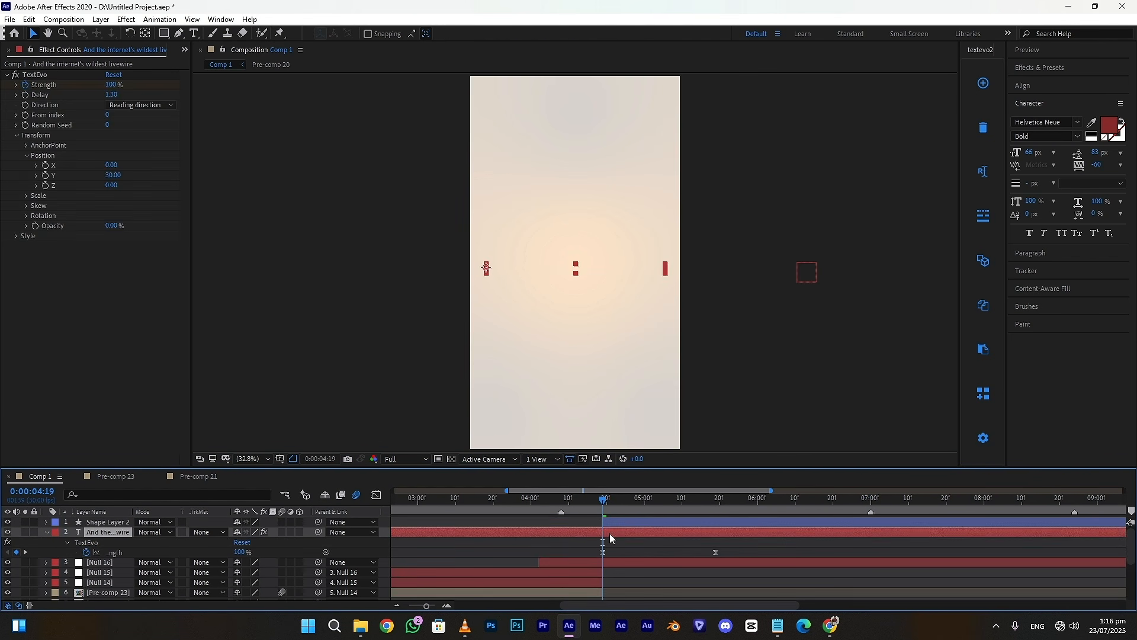
pyautogui.hotkey('ctrl', 'shift', 'd')
pyautogui.click(585, 542)
pyautogui.press('Delete')
# - Move the trimmed underline and text layers beneath Null 16 and parent both to Null 16
pyautogui.click(607, 533)
pyautogui.press('u')
pyautogui.keyDown('shift'); pyautogui.click(616, 521); pyautogui.keyUp('shift')
pyautogui.moveTo(109, 531); pyautogui.dragTo(110, 566)
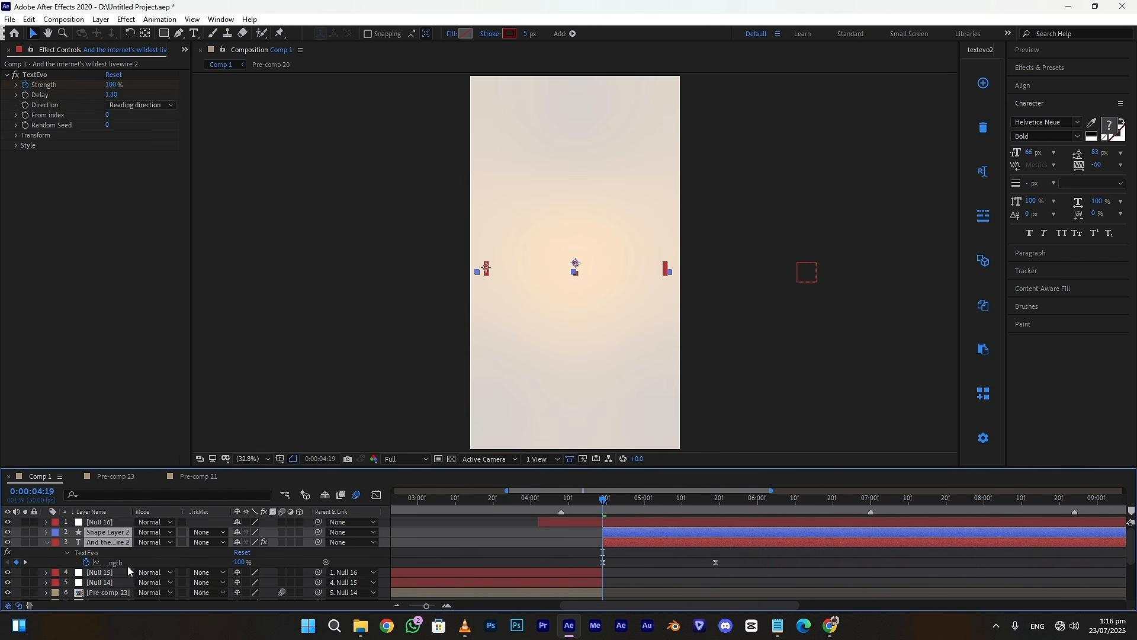
pyautogui.moveTo(319, 541); pyautogui.dragTo(117, 526)
# - Start the underline and text layers a few frames earlier and move the text's last TextEvo Strength keyframe to 0:00:07:00
pyautogui.moveTo(599, 507); pyautogui.dragTo(589, 507)
pyautogui.press('[')
pyautogui.click(617, 554)
pyautogui.moveTo(700, 562); pyautogui.dragTo(874, 563)
pyautogui.press('space')
pyautogui.click(1027, 50)
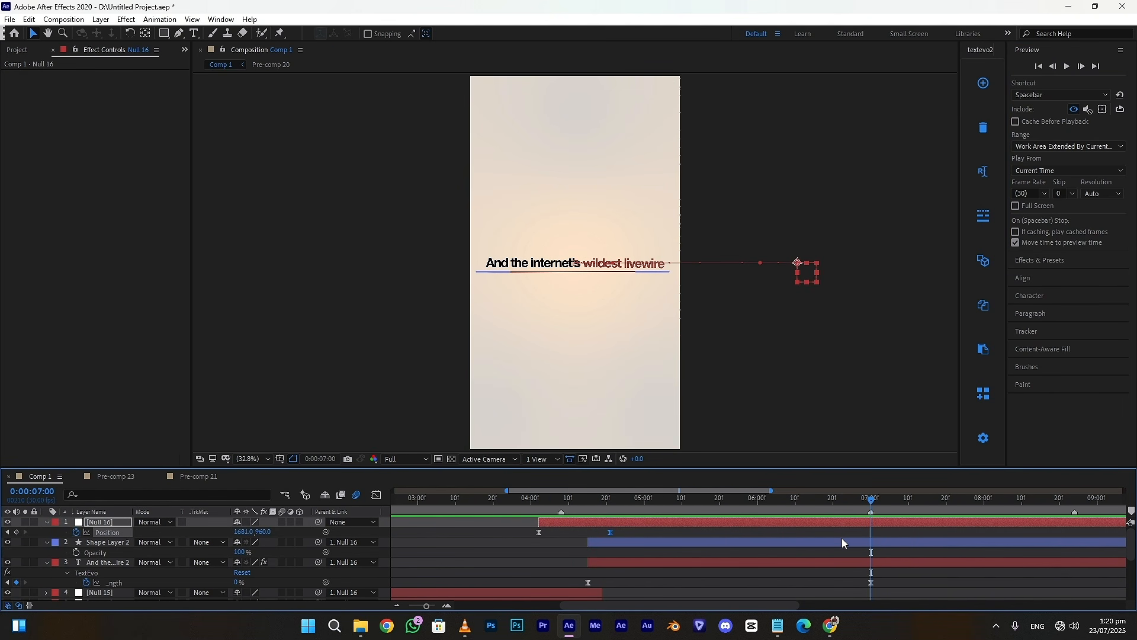
# - Fade out the underline and text layers with Opacity keyframes going from 100% to 0% at 0:00:07:04
pyautogui.click(843, 540)
pyautogui.keyDown('shift'); pyautogui.click(835, 562); pyautogui.keyUp('shift')
pyautogui.press('t')
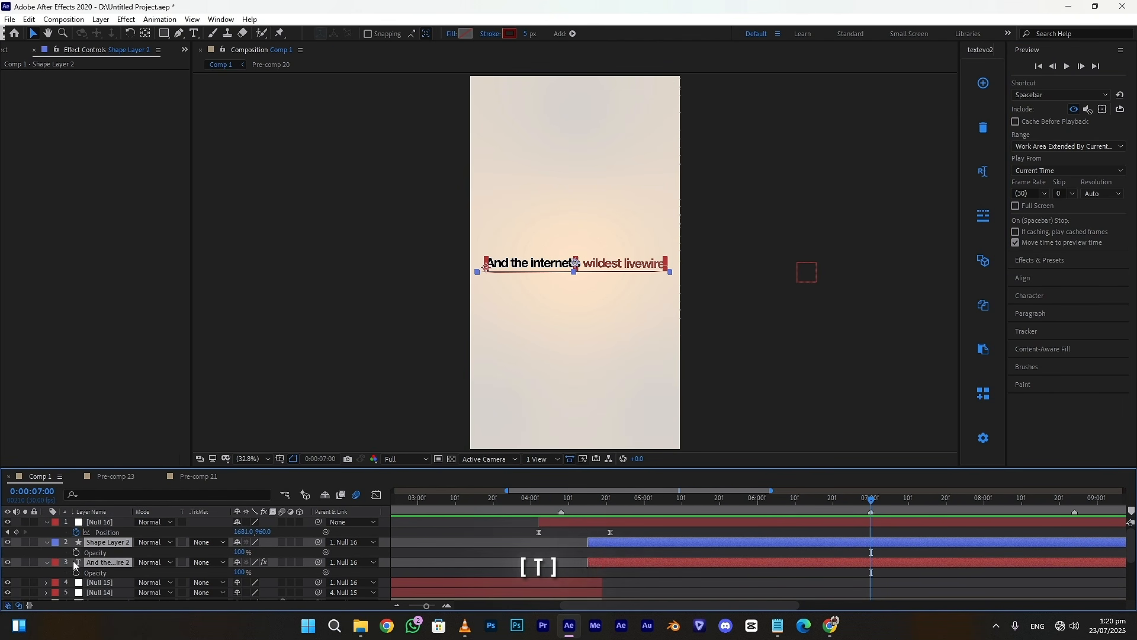
pyautogui.moveTo(870, 552); pyautogui.dragTo(857, 552)
pyautogui.moveTo(871, 500); pyautogui.dragTo(886, 500)
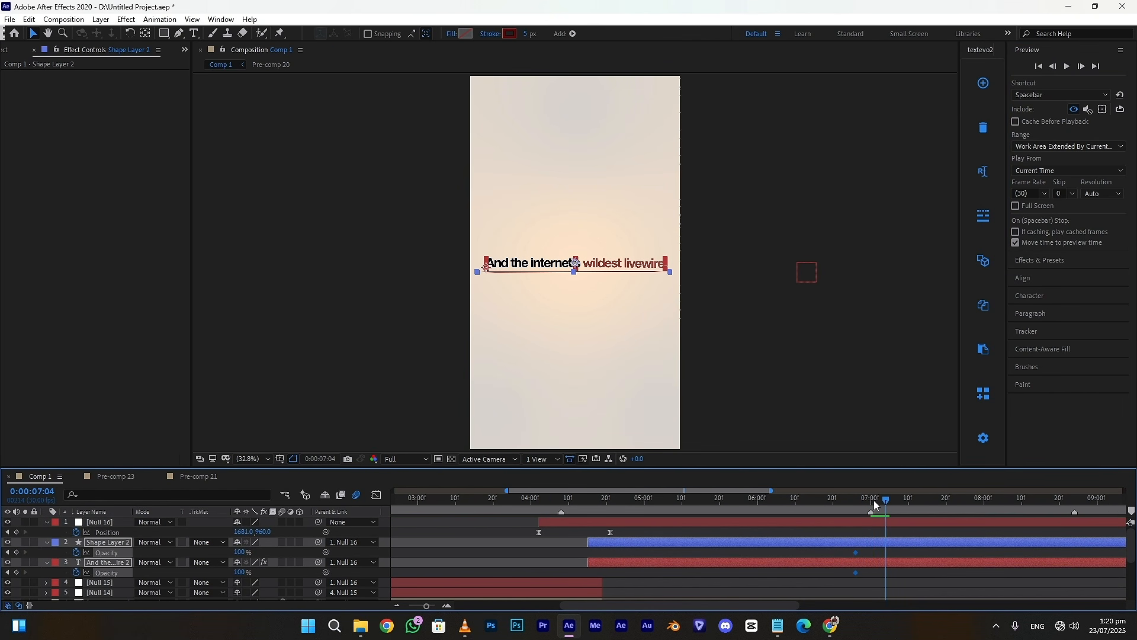
pyautogui.moveTo(239, 552); pyautogui.dragTo(166, 555)
pyautogui.click(857, 587)
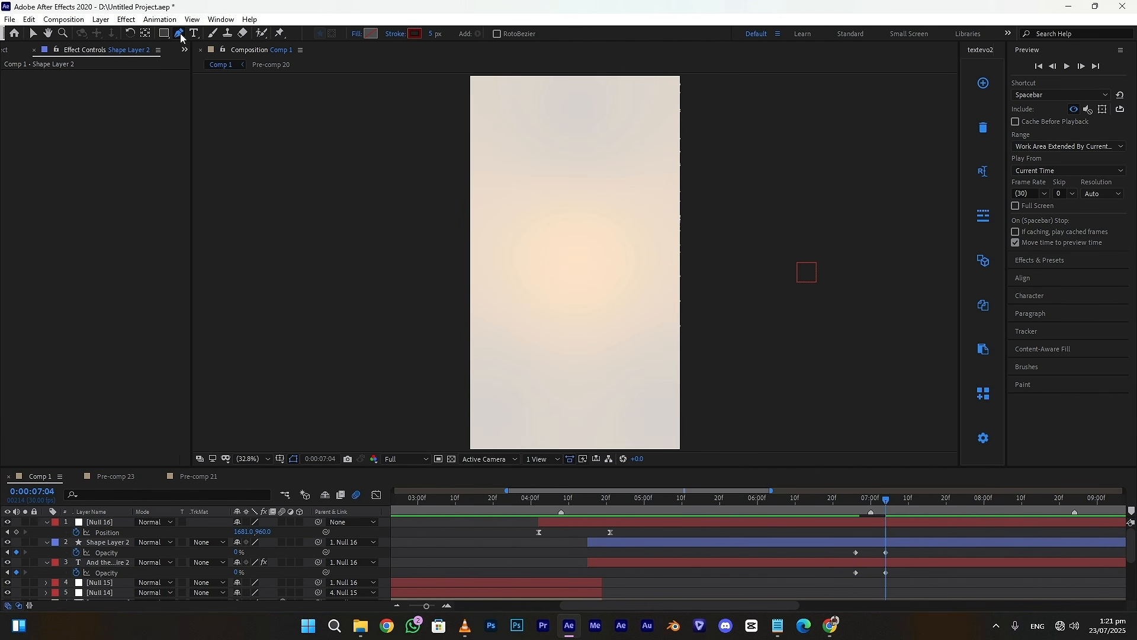
# - Draw a horizontal Pen line across the middle of the composition with a 150 px dark red stroke
pyautogui.click(465, 268)
pyautogui.click(435, 36)
pyautogui.write('150')
pyautogui.click(376, 193)
pyautogui.click(34, 33)
# - Add Trim Paths to the red bar's shape and keyframe its End at 0%
pyautogui.click(47, 522)
pyautogui.click(306, 532)
pyautogui.click(357, 468)
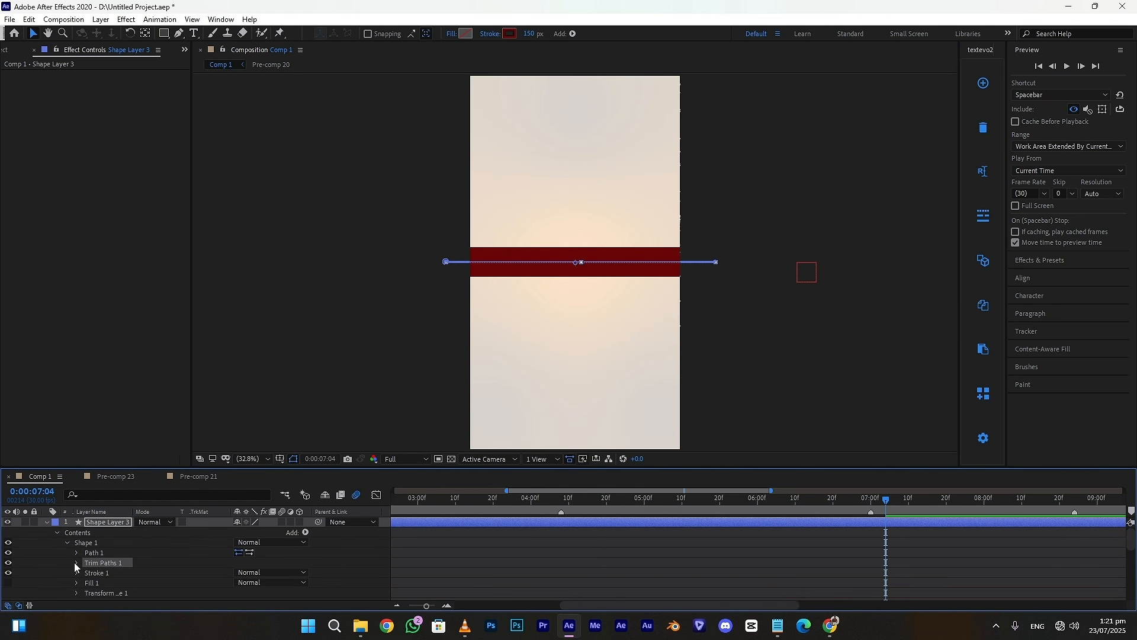
pyautogui.click(77, 562)
pyautogui.moveTo(251, 574); pyautogui.dragTo(166, 575)
pyautogui.click(97, 575)
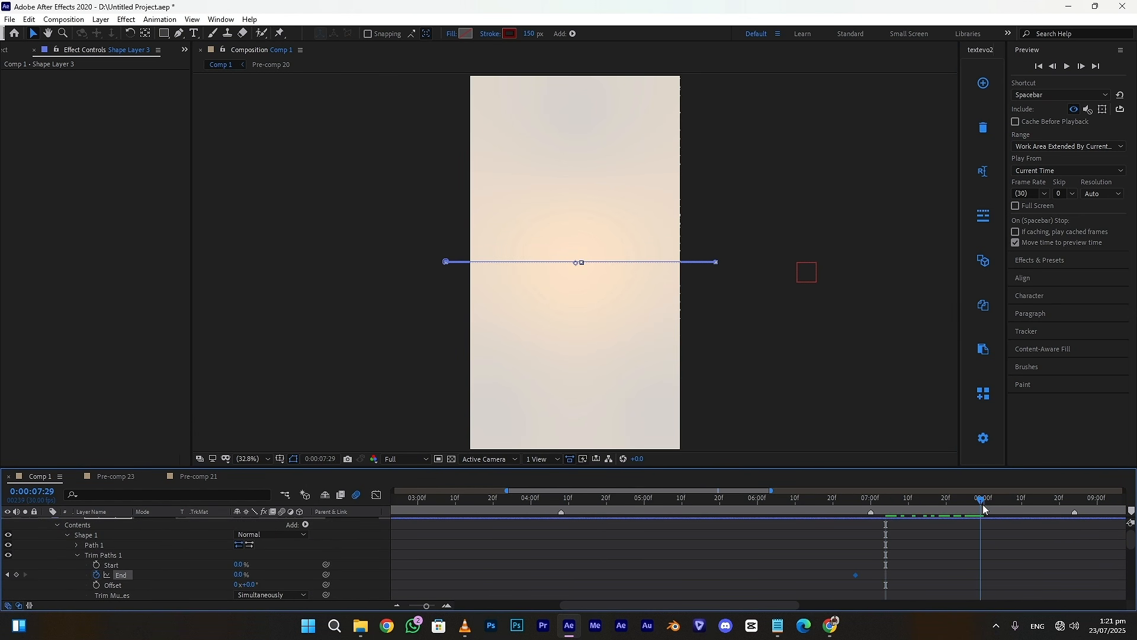
# - Set the bar's Trim Paths End to 100% at 0:00:08:00 and ease its keyframes in the speed graph
pyautogui.moveTo(983, 508); pyautogui.dragTo(984, 508)
pyautogui.moveTo(241, 575); pyautogui.dragTo(315, 576)
pyautogui.moveTo(1014, 558); pyautogui.dragTo(806, 578)
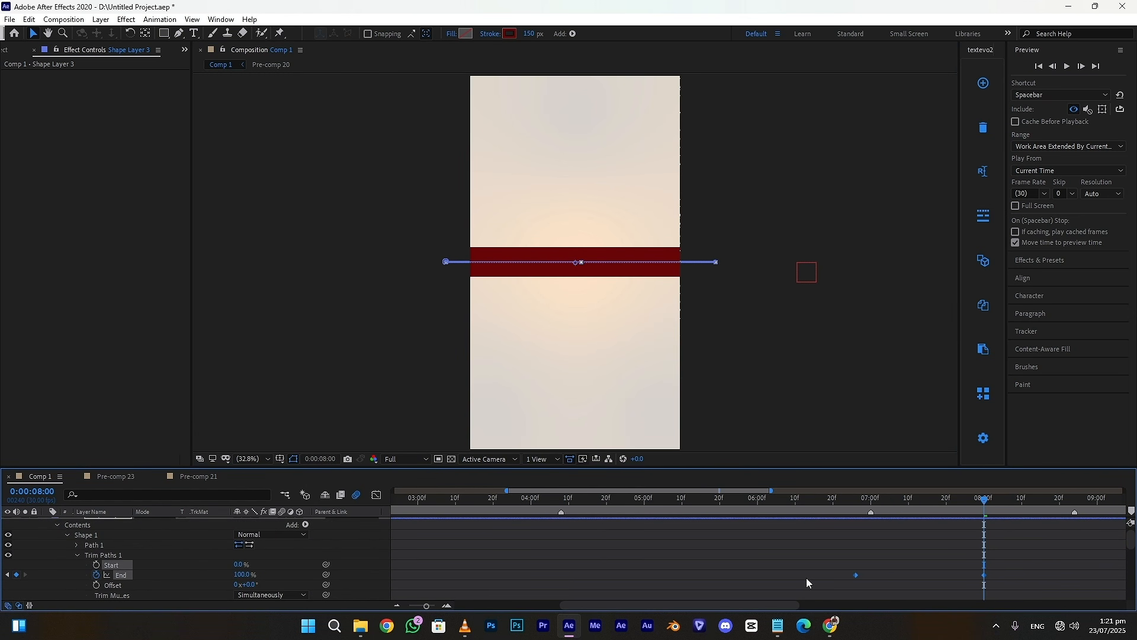
pyautogui.click(377, 495)
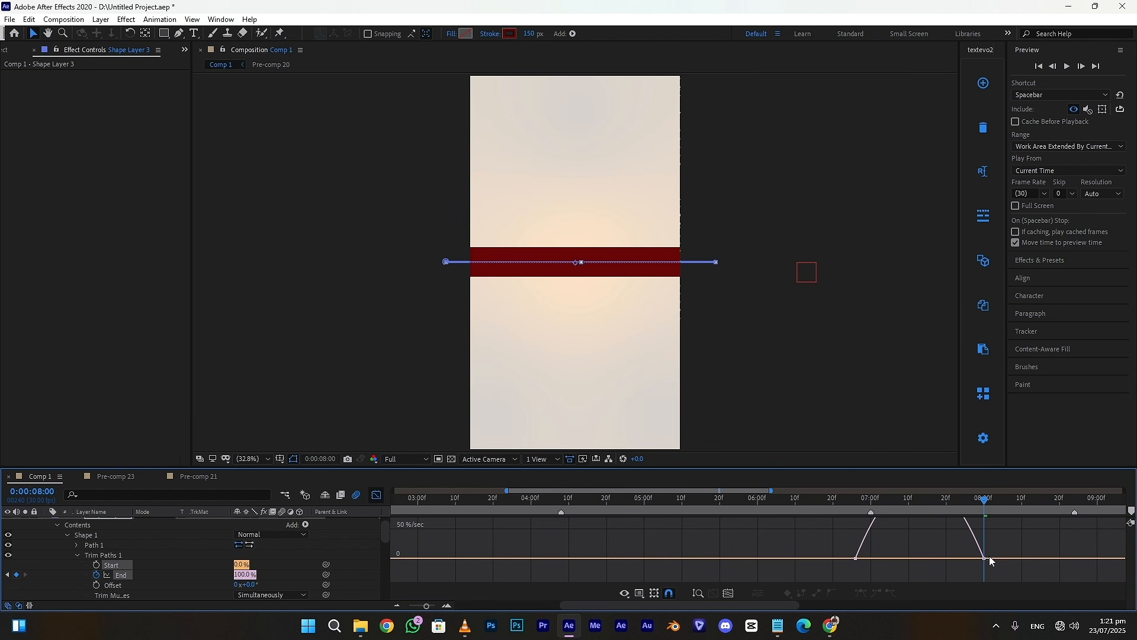
pyautogui.click(376, 496)
# - Split the red bar layer at its first Trim Paths keyframe and delete the part before it
pyautogui.moveTo(865, 506)
pyautogui.mouseDown()
pyautogui.moveTo(857, 522)
pyautogui.moveTo(887, 508)
pyautogui.mouseUp()
pyautogui.scroll(2, 856, 526)
pyautogui.click(845, 524)
pyautogui.hotkey('ctrl', 'shift', 'd')
pyautogui.click(843, 531)
pyautogui.press('Delete')
# - Split the underline and text layers at 0:00:07:04, delete the parts after it, and preview the transition
pyautogui.click(860, 553)
pyautogui.keyDown('ctrl'); pyautogui.click(861, 572); pyautogui.keyUp('ctrl')
pyautogui.hotkey('ctrl', 'shift', 'd')
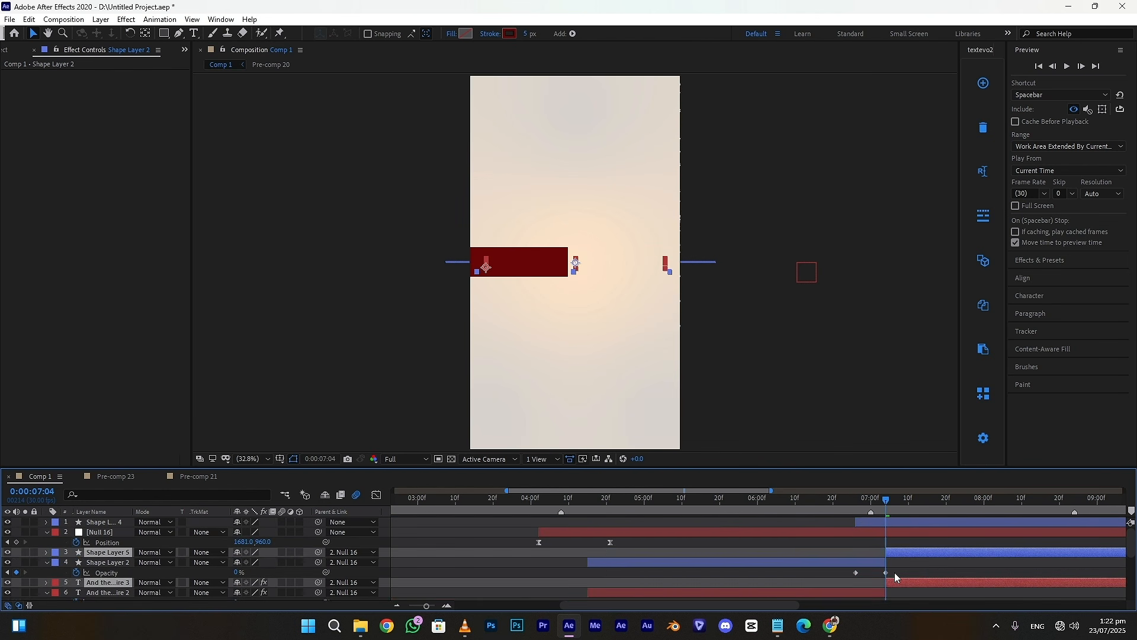
pyautogui.press('Delete')
pyautogui.click(796, 505)
pyautogui.click(1068, 67)
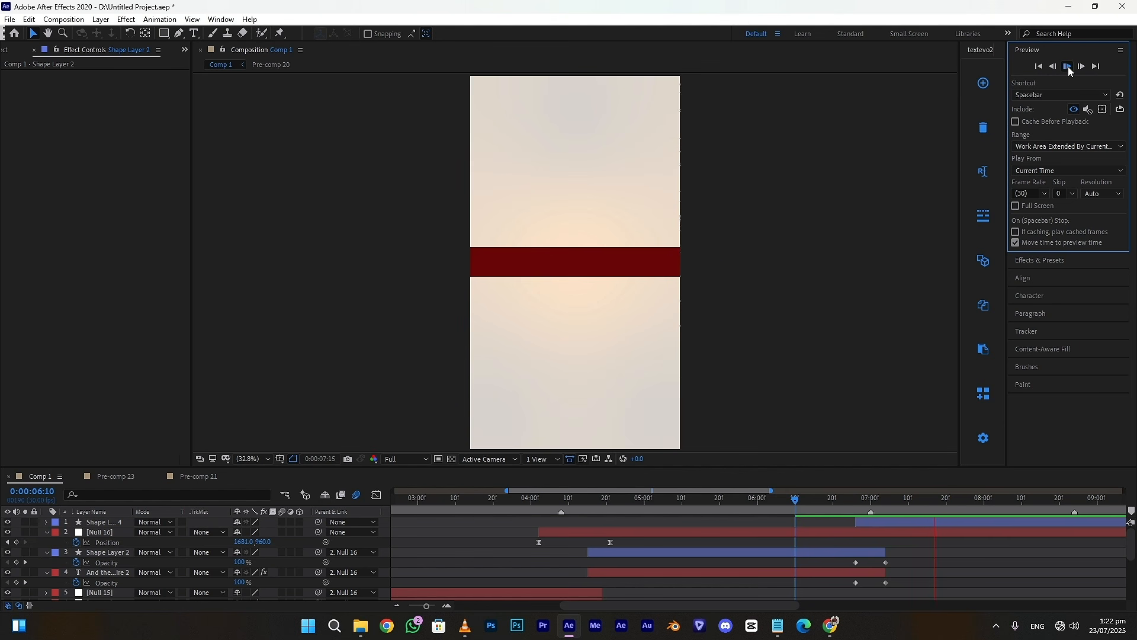
# - Add the two-line text "From Screaming" to the upper part of the composition at 0:00:07:14
pyautogui.click(845, 500)
pyautogui.click(194, 33)
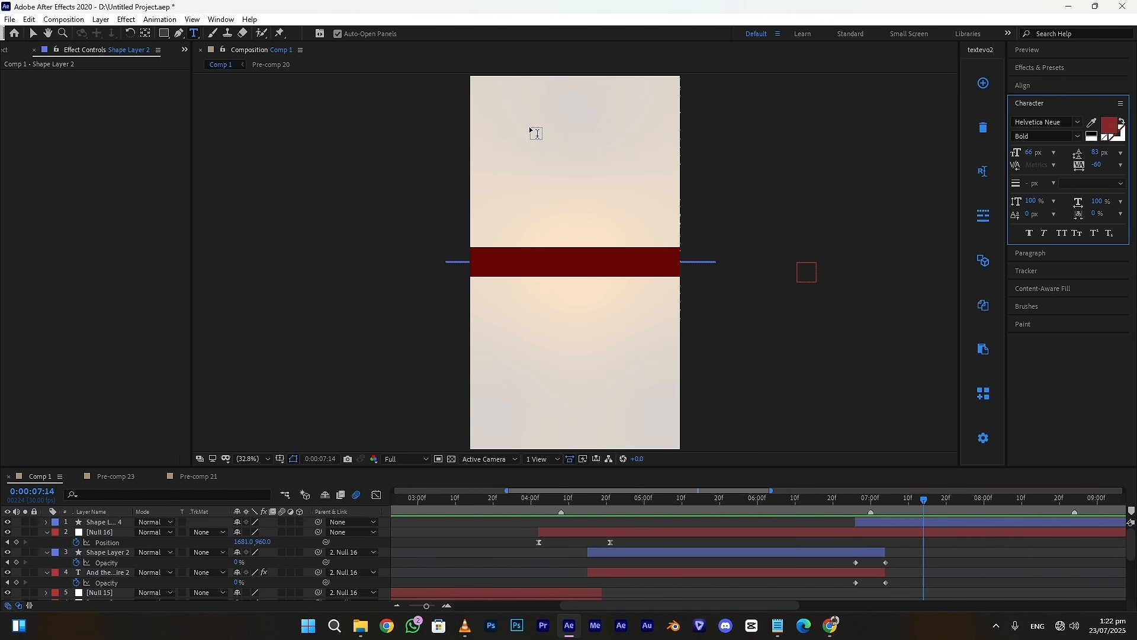
pyautogui.click(520, 136)
pyautogui.write('From')
pyautogui.press('Return')
pyautogui.write('Screaming')
# - Set the "From Screaming" text to 135 px with 103 px leading and center it near the composition's top
pyautogui.hotkey('ctrl', 'a')
pyautogui.moveTo(1031, 152); pyautogui.dragTo(1106, 153)
pyautogui.click(521, 129)
pyautogui.hotkey('ctrl', 'a')
pyautogui.click(544, 129)
pyautogui.click(33, 34)
pyautogui.moveTo(579, 148); pyautogui.dragTo(574, 140)
# - Place video clip 3 beneath the "From Screaming" layer, starting at about 0:00:07:05 with a later portion of its footage
pyautogui.click(670, 553)
pyautogui.moveTo(647, 605); pyautogui.dragTo(751, 605)
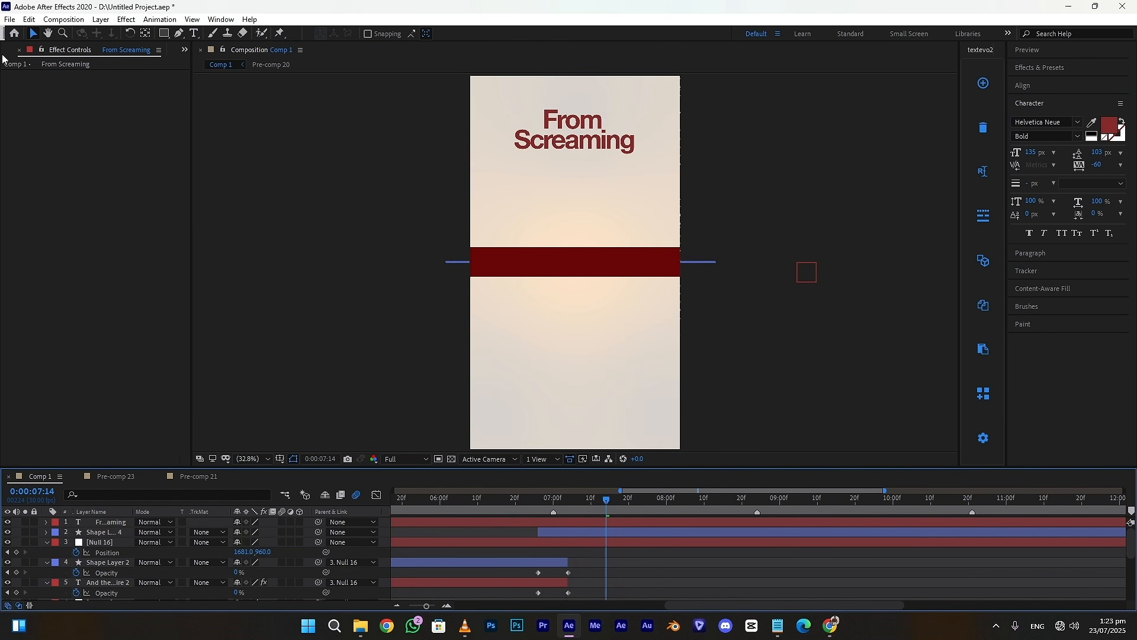
pyautogui.hotkey('ctrl', '0')
pyautogui.moveTo(31, 180); pyautogui.dragTo(556, 531)
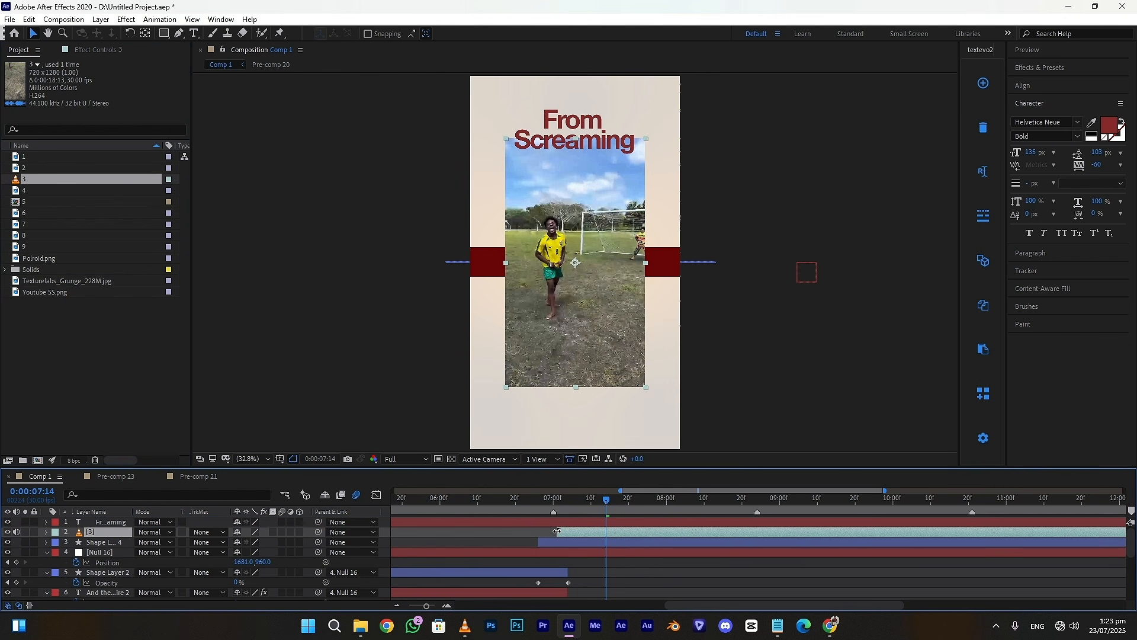
pyautogui.moveTo(910, 533); pyautogui.dragTo(599, 535)
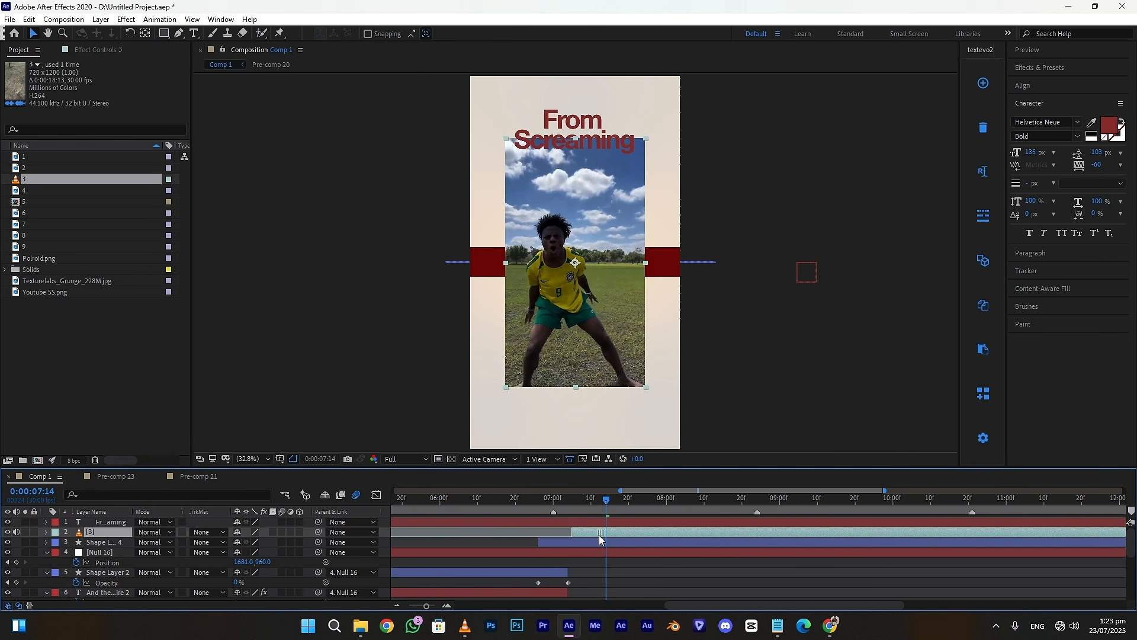
# - Apply Lumetri Color to clip 3 with Exposure 2.0, Contrast 11.0, Shadows 24.0 and Whites 22.0
pyautogui.click(1040, 67)
pyautogui.click(1052, 83)
pyautogui.write('lum')
pyautogui.doubleClick(1071, 186)
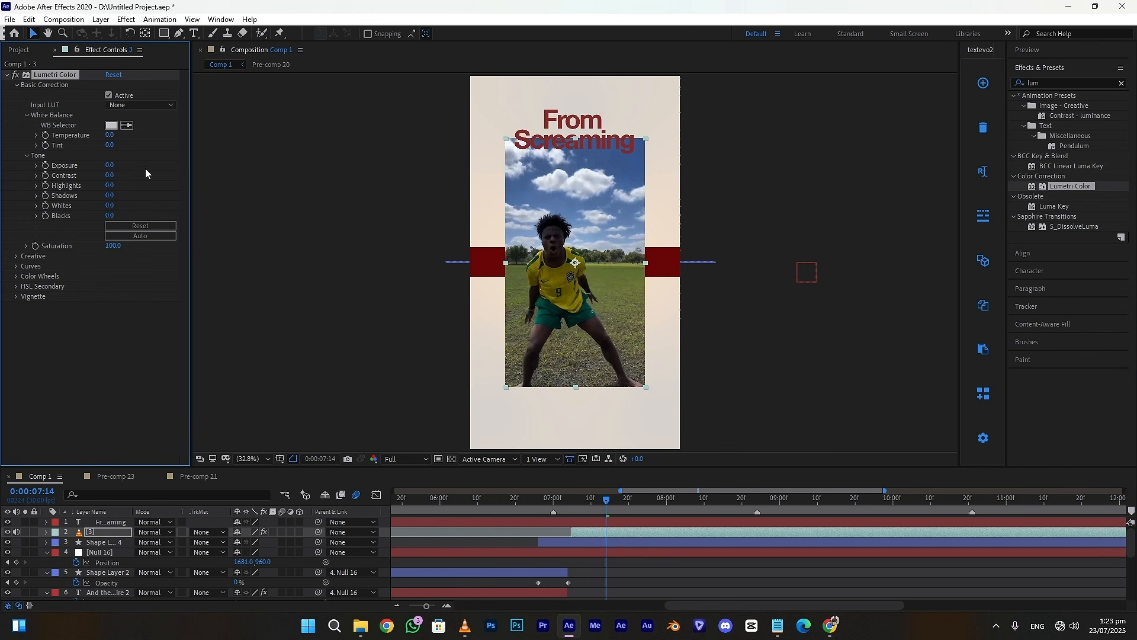
pyautogui.moveTo(114, 164); pyautogui.dragTo(119, 161)
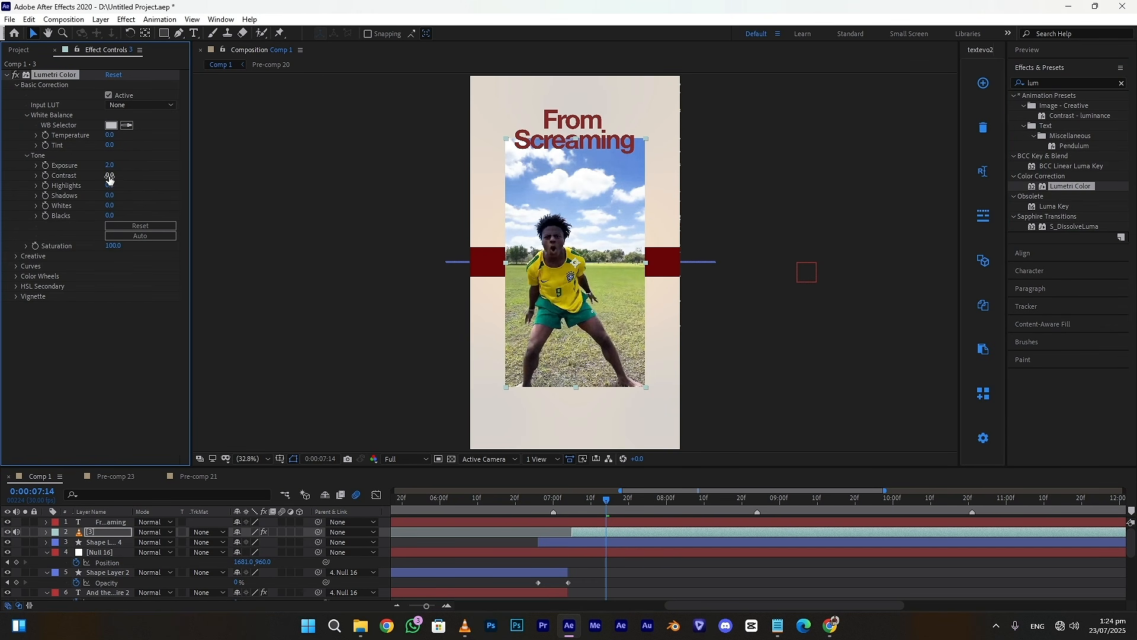
pyautogui.moveTo(111, 205); pyautogui.dragTo(125, 204)
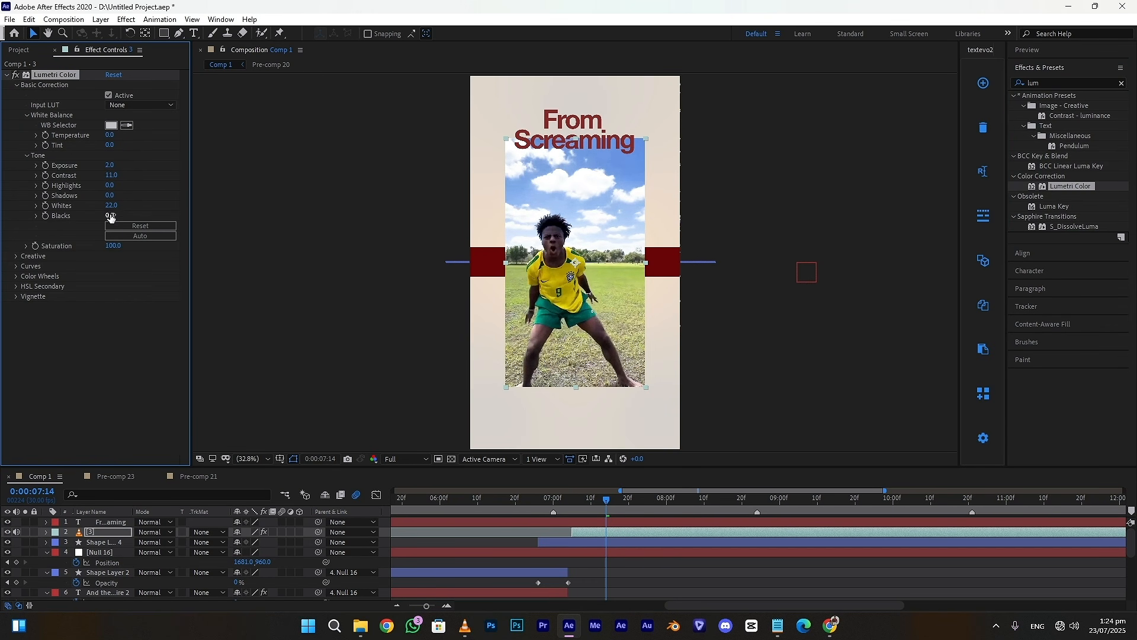
# - Mask clip 3 with a rounded rectangle around the player and fit the mask to the clip's side edges
pyautogui.press('q')
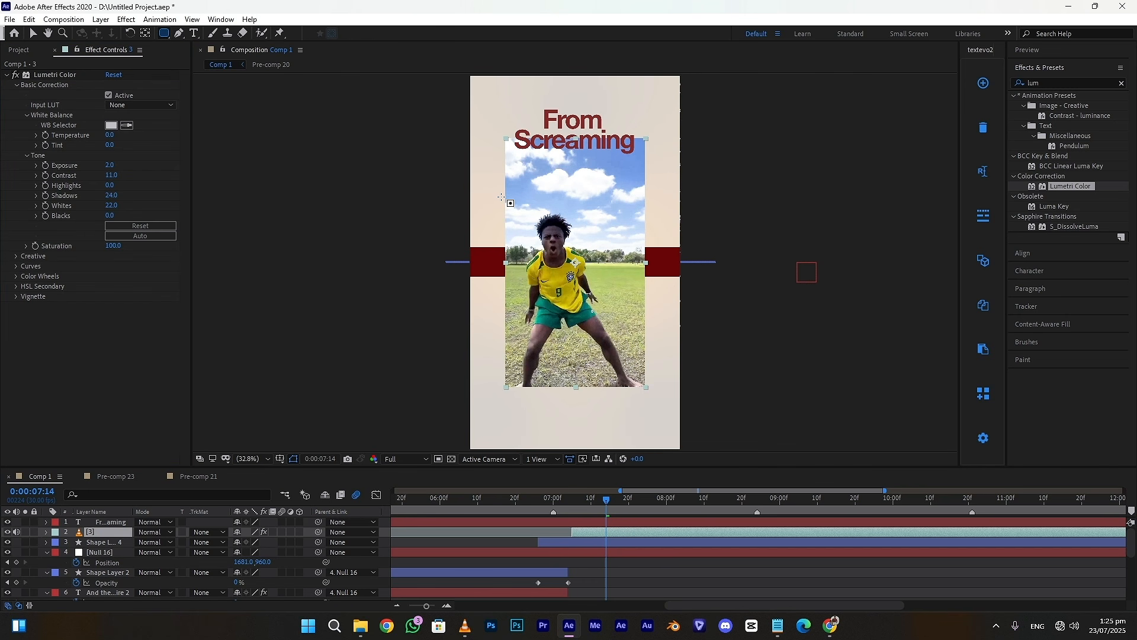
pyautogui.moveTo(495, 197); pyautogui.dragTo(646, 351)
pyautogui.press('v')
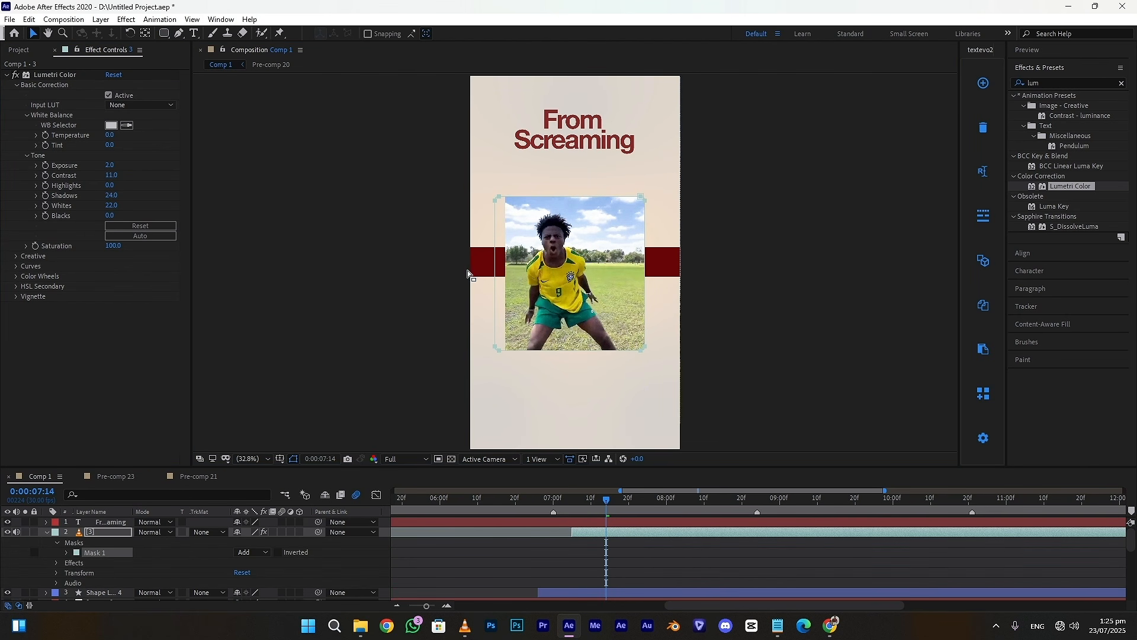
pyautogui.moveTo(577, 349); pyautogui.dragTo(581, 308)
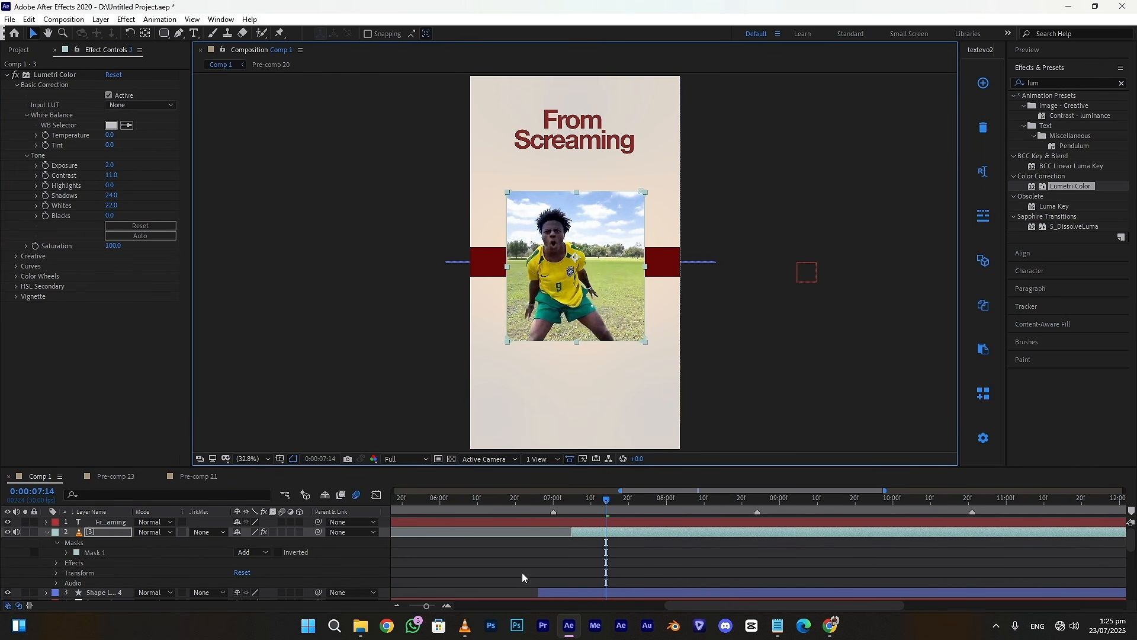
pyautogui.click(47, 532)
pyautogui.click(162, 561)
# - Preview the bar and masked clip animation from 0:00:07:00
pyautogui.moveTo(561, 502); pyautogui.dragTo(553, 503)
pyautogui.click(1058, 49)
pyautogui.click(1066, 67)
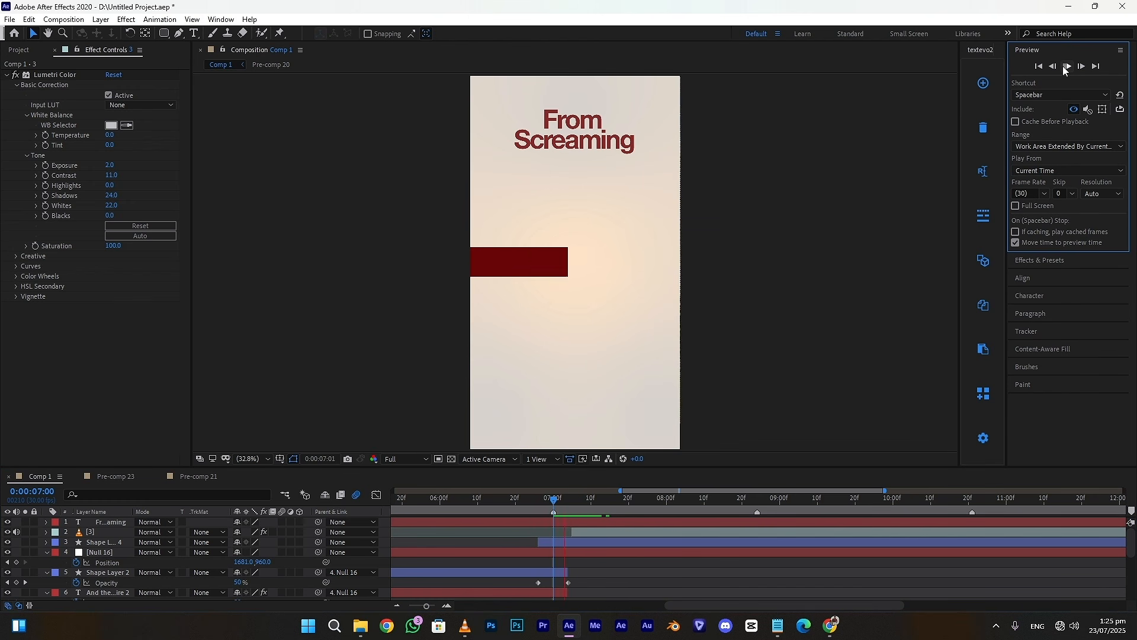
# - Reposition clip 3 and its mask at 0:00:08:07 so the player's head sits inside the masked frame
pyautogui.click(693, 503)
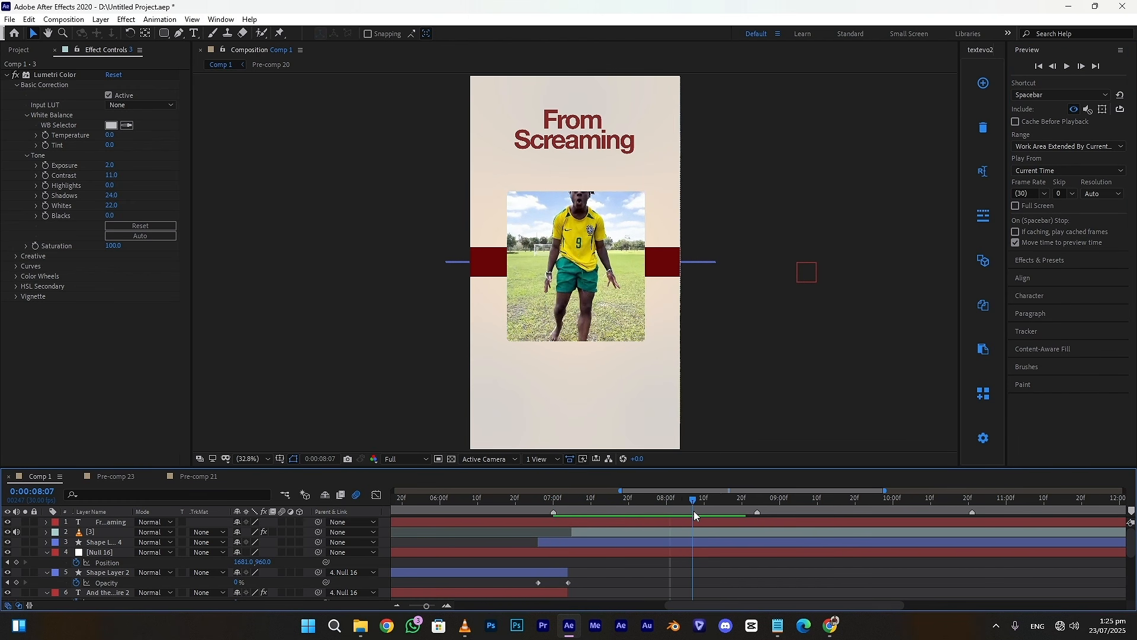
pyautogui.click(690, 532)
pyautogui.click(595, 228)
pyautogui.moveTo(602, 230); pyautogui.dragTo(603, 205)
pyautogui.click(697, 561)
pyautogui.moveTo(613, 275); pyautogui.dragTo(612, 301)
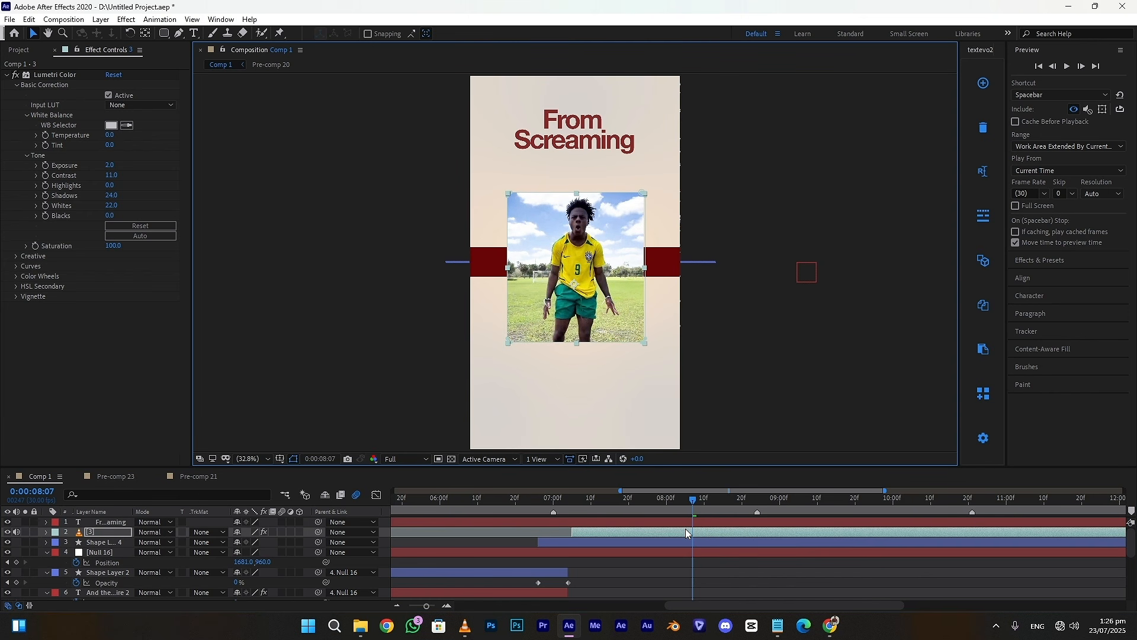
# - Set a Mask Path keyframe for clip 3's full-size mask at about 0:00:07:22
pyautogui.press('m')
pyautogui.moveTo(696, 504); pyautogui.dragTo(636, 511)
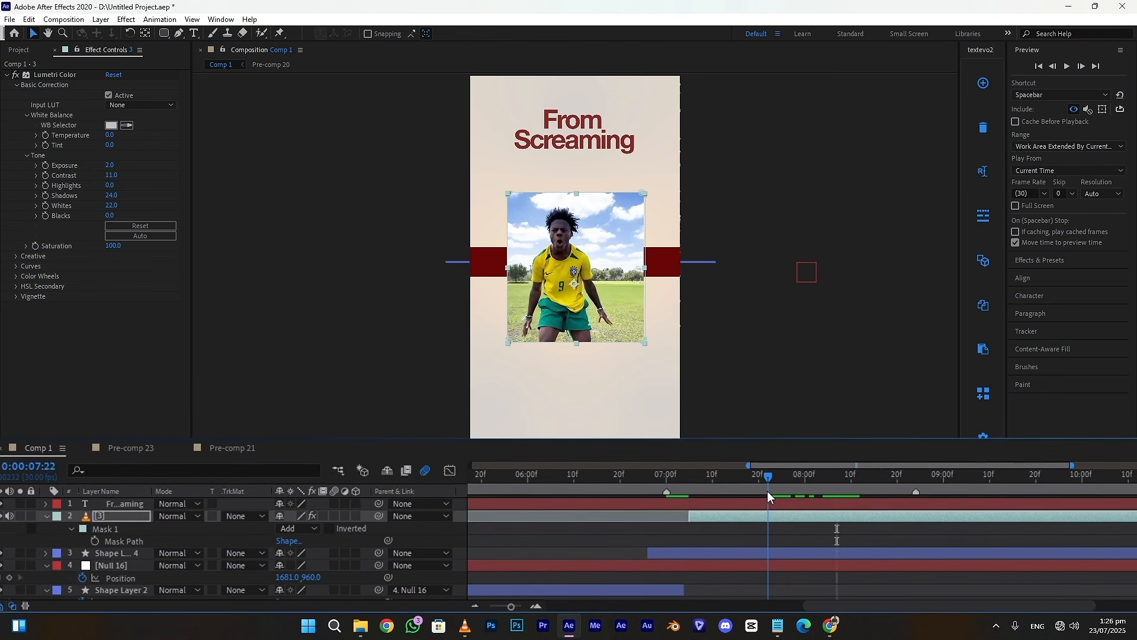
pyautogui.click(95, 542)
# - Shrink clip 3's mask to a tiny square on the red bar at 0:00:07:05
pyautogui.moveTo(767, 485); pyautogui.dragTo(688, 486)
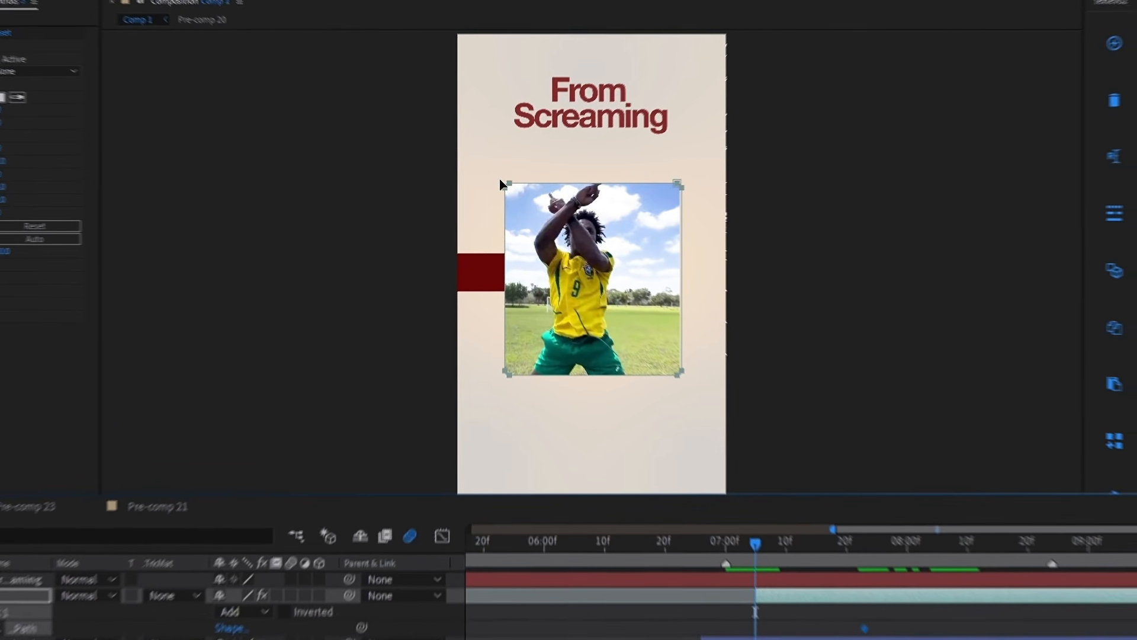
pyautogui.doubleClick(508, 184)
pyautogui.moveTo(679, 185); pyautogui.dragTo(577, 265)
pyautogui.scroll(4, 583, 257)
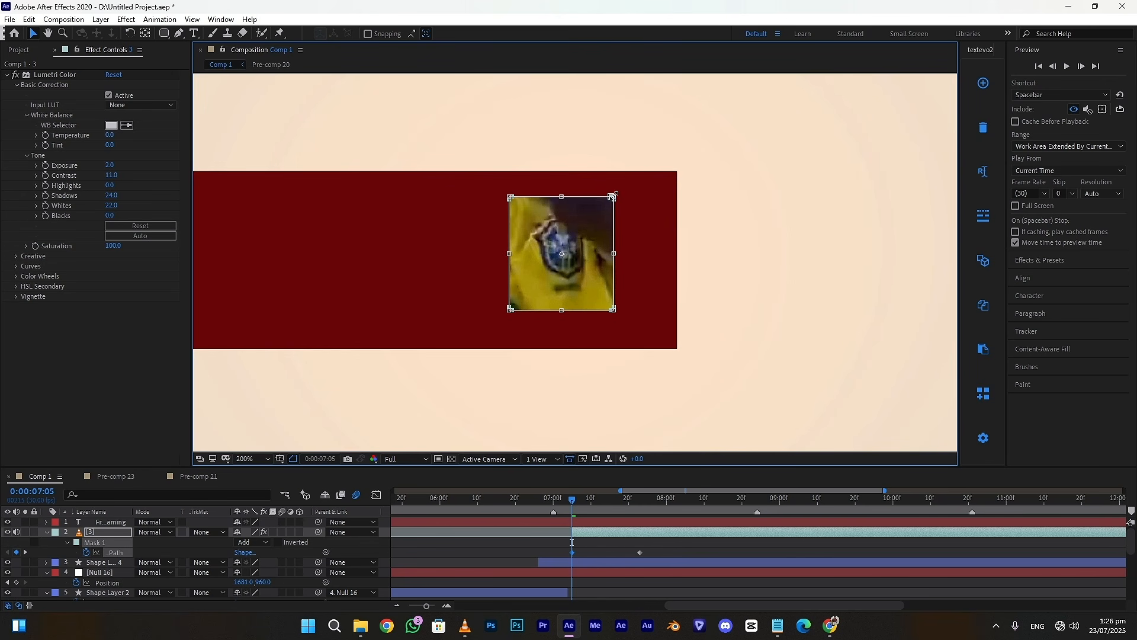
pyautogui.moveTo(613, 196); pyautogui.dragTo(523, 295)
pyautogui.scroll(1, 521, 299)
pyautogui.moveTo(457, 342); pyautogui.dragTo(595, 247)
pyautogui.hotkey('shift', '/')
# - Apply Easy Ease to both Mask Path keyframes and preview the opening mask from 0:00:06:25
pyautogui.moveTo(536, 558); pyautogui.dragTo(526, 556)
pyautogui.press('F9')
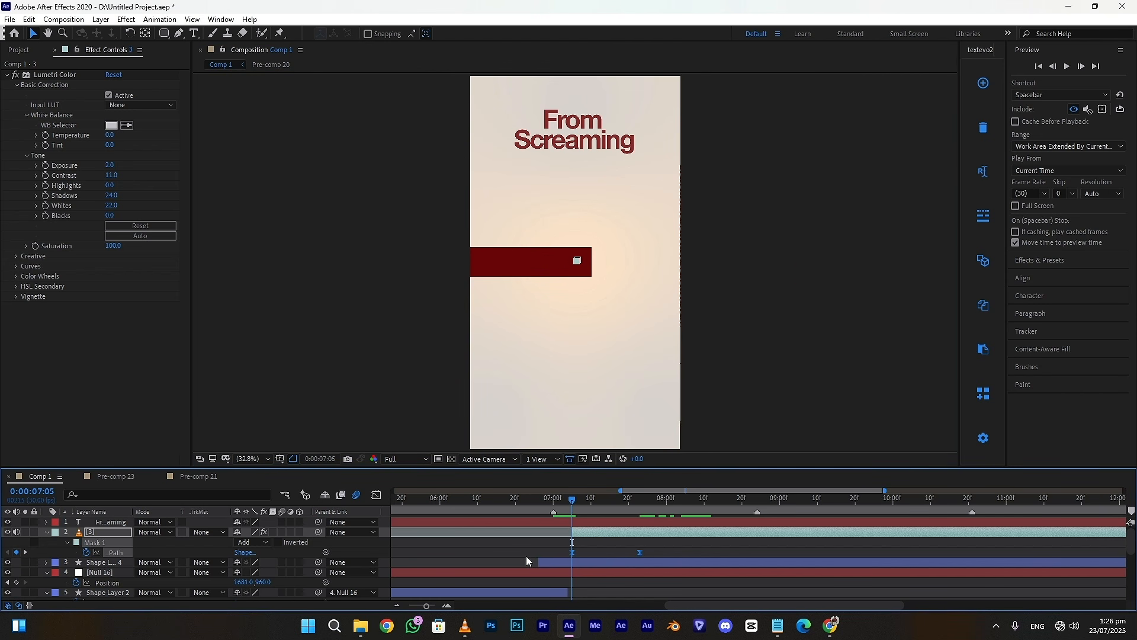
pyautogui.click(538, 542)
pyautogui.click(536, 502)
pyautogui.click(1067, 66)
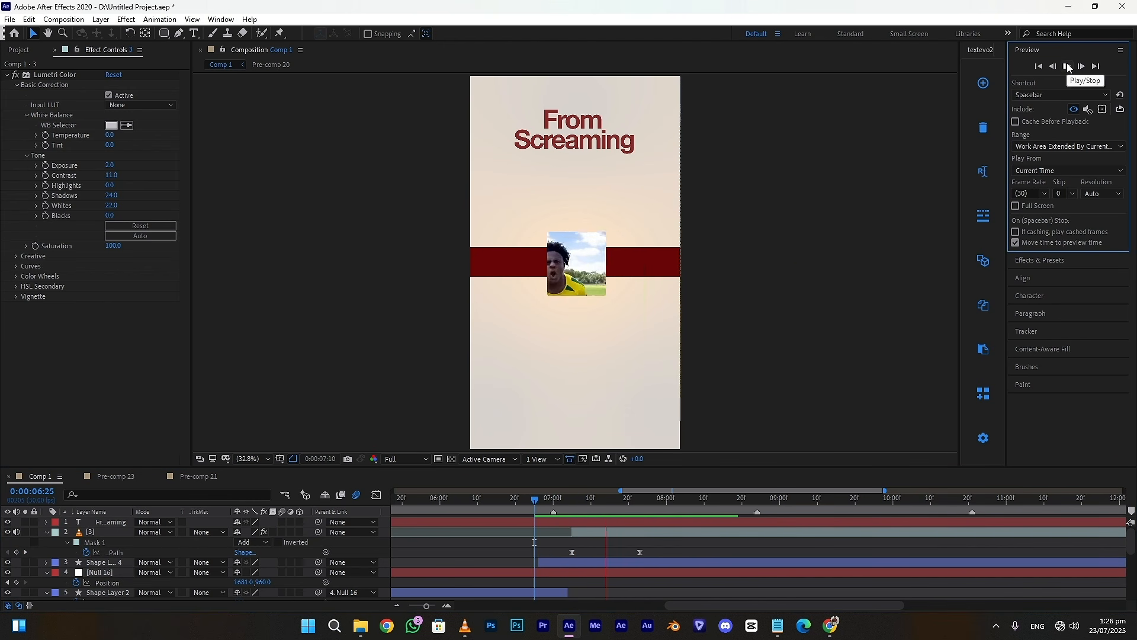
# - Reshape the Mask Path speed graph so clip 3's mask opens quickly and slows gradually toward the last keyframe
pyautogui.click(640, 552)
pyautogui.click(376, 495)
pyautogui.click(617, 499)
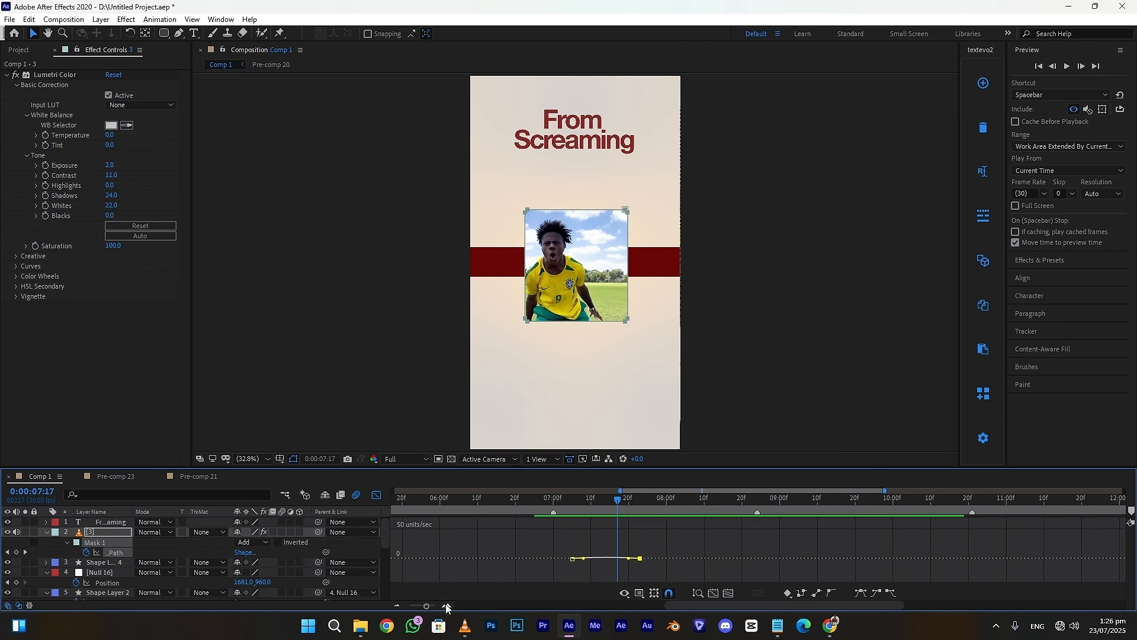
pyautogui.press('=')
pyautogui.press('=')
pyautogui.press('=')
pyautogui.moveTo(705, 558); pyautogui.dragTo(529, 558)
pyautogui.press('-')
pyautogui.press('-')
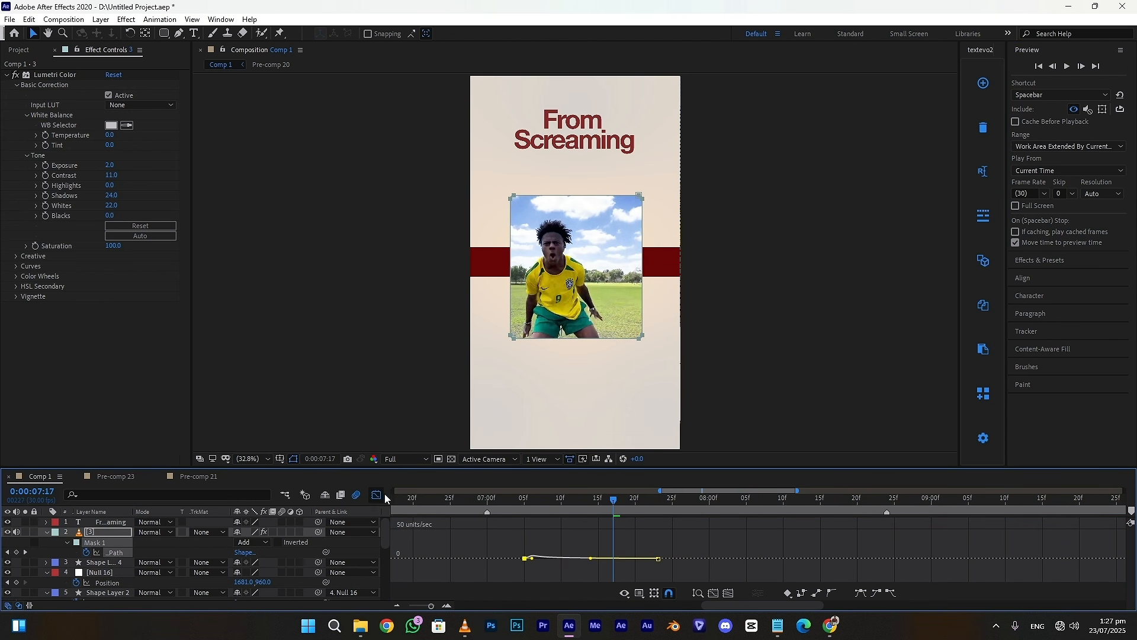
pyautogui.click(377, 495)
# - Keyframe clip 3's Opacity from 0% at 0:00:07:05 to 100% at 0:00:07:07 and preview the fade-in
pyautogui.click(282, 532)
pyautogui.moveTo(613, 501); pyautogui.dragTo(544, 532)
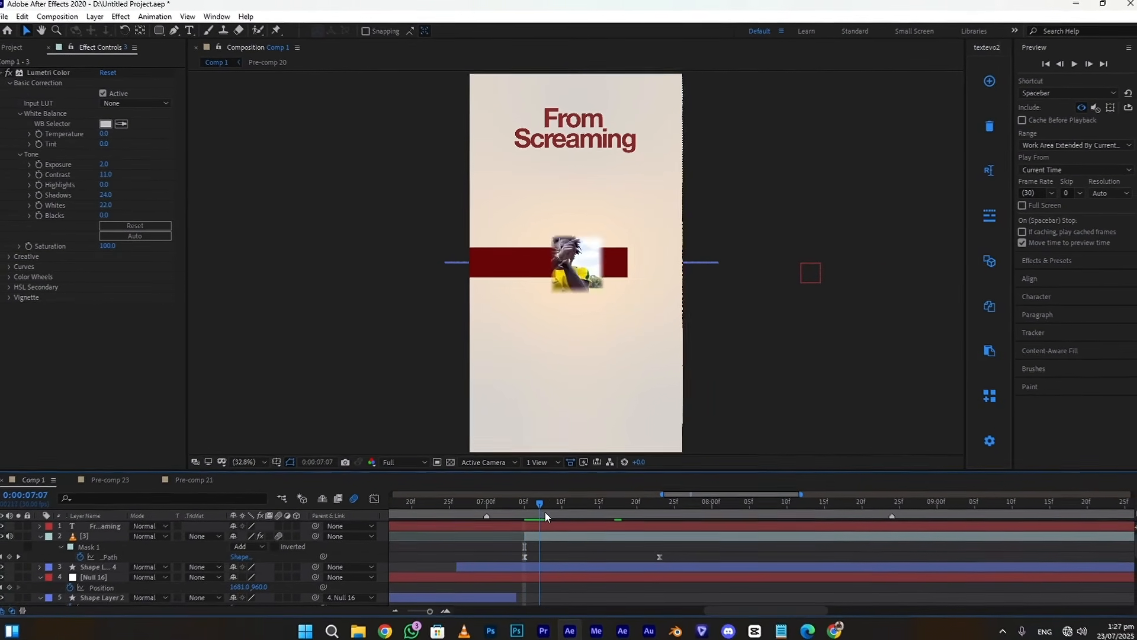
pyautogui.click(543, 552)
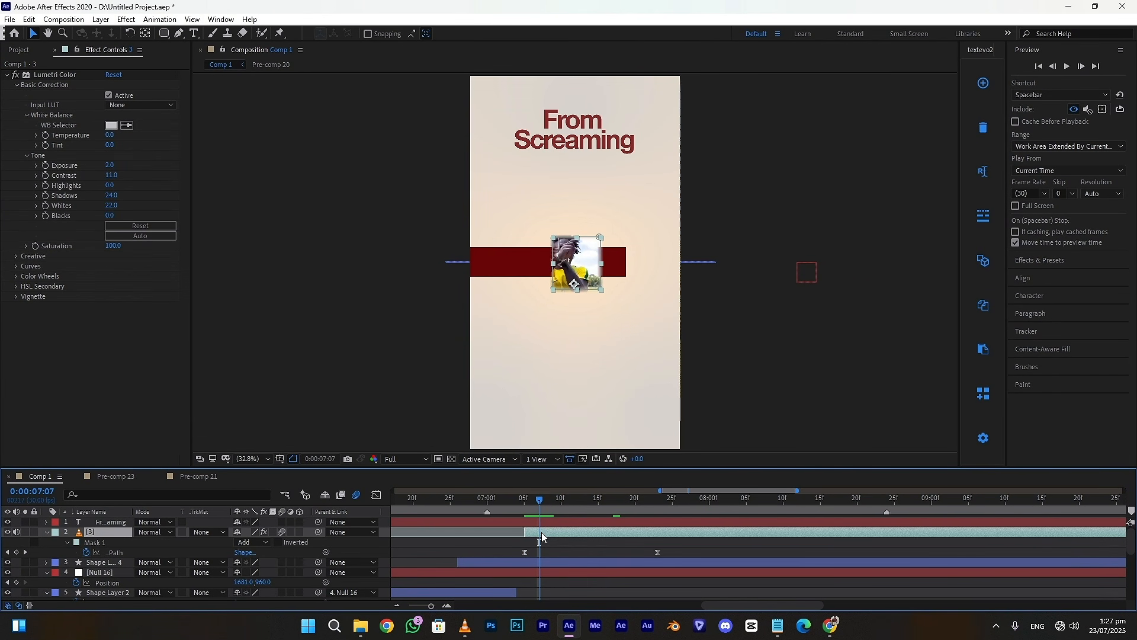
pyautogui.press('t')
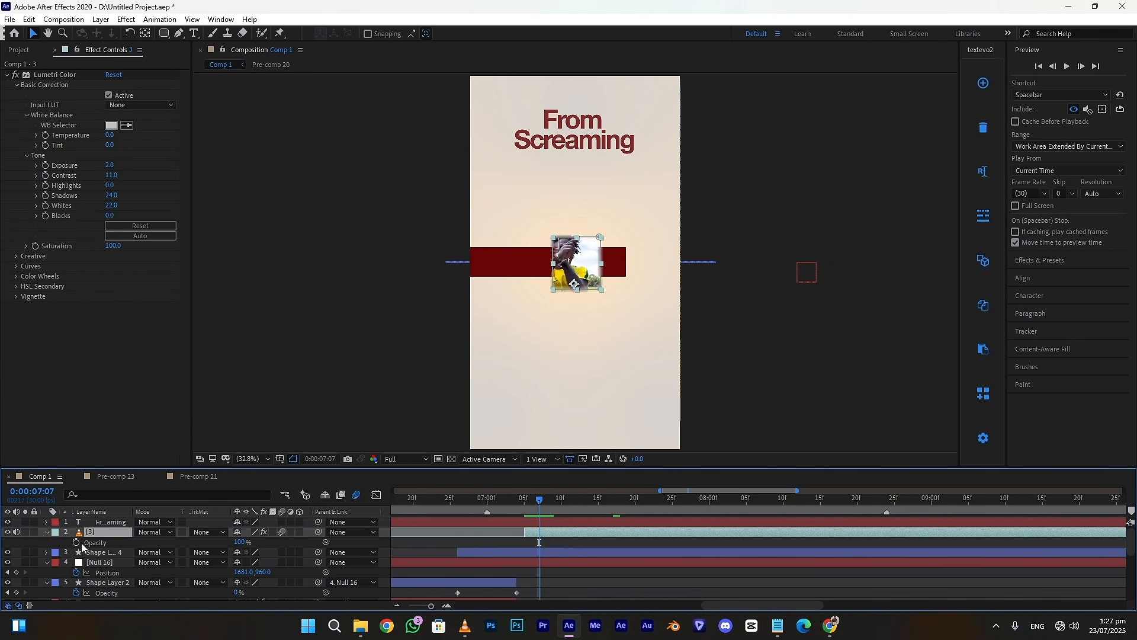
pyautogui.press('i')
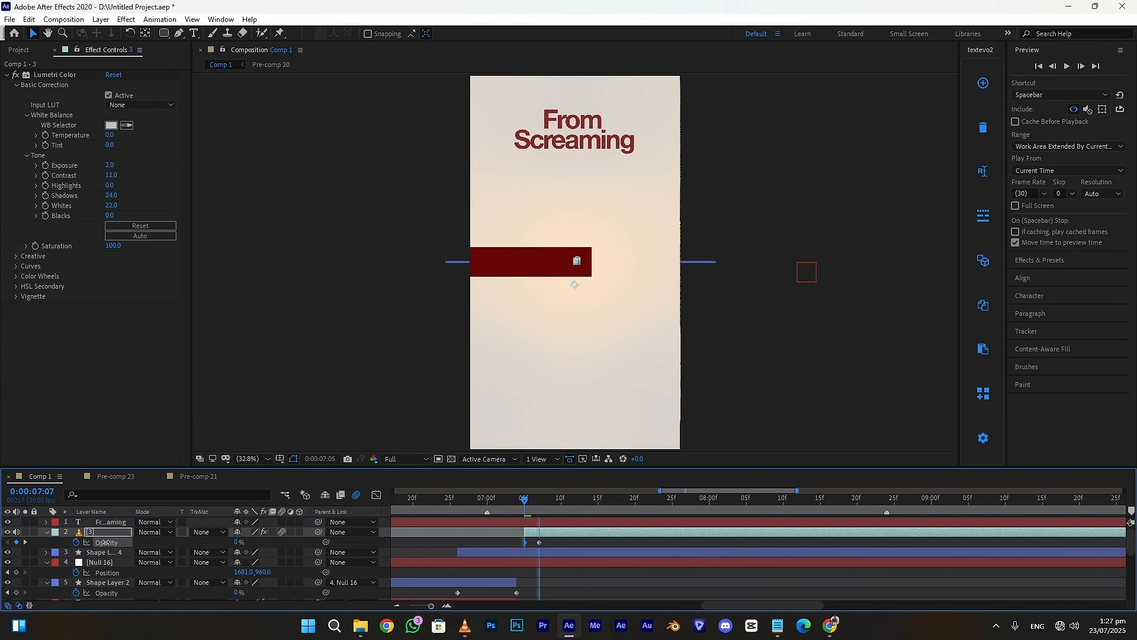
pyautogui.click(554, 543)
pyautogui.moveTo(528, 501); pyautogui.dragTo(399, 506)
pyautogui.click(1068, 67)
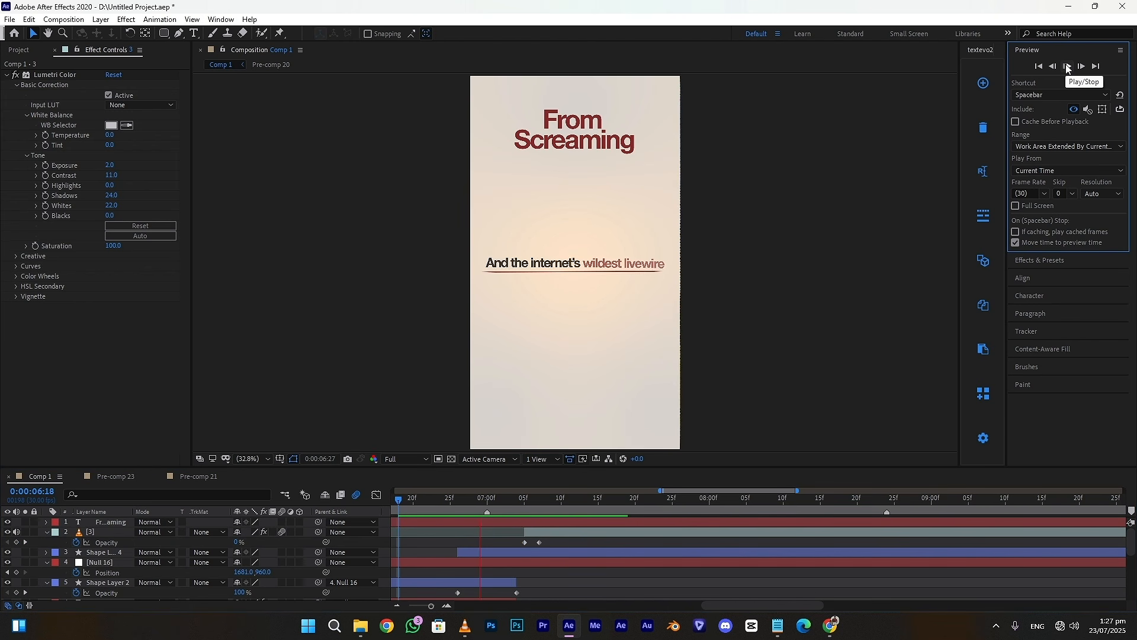
pyautogui.press('space')
# - Split the From Screaming text layer at 0:00:07:00 and delete the part before it
pyautogui.click(487, 503)
pyautogui.click(493, 522)
pyautogui.hotkey('ctrl', 'shift', 'd')
pyautogui.click(474, 532)
pyautogui.press('Delete')
# - Add a TextEvo animation to the From Screaming text with Y position 30, opacity 0% and blur 0, 10, and preview it
pyautogui.click(506, 523)
pyautogui.click(988, 92)
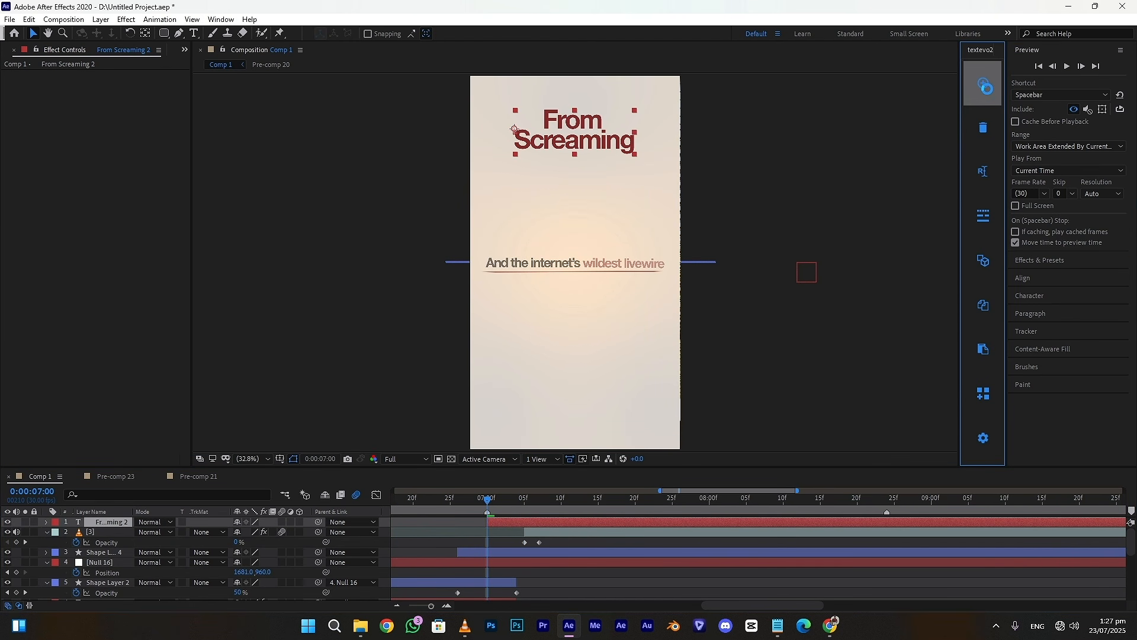
pyautogui.click(17, 138)
pyautogui.click(31, 175)
pyautogui.click(146, 208)
pyautogui.write('30')
pyautogui.press('Return')
pyautogui.click(20, 301)
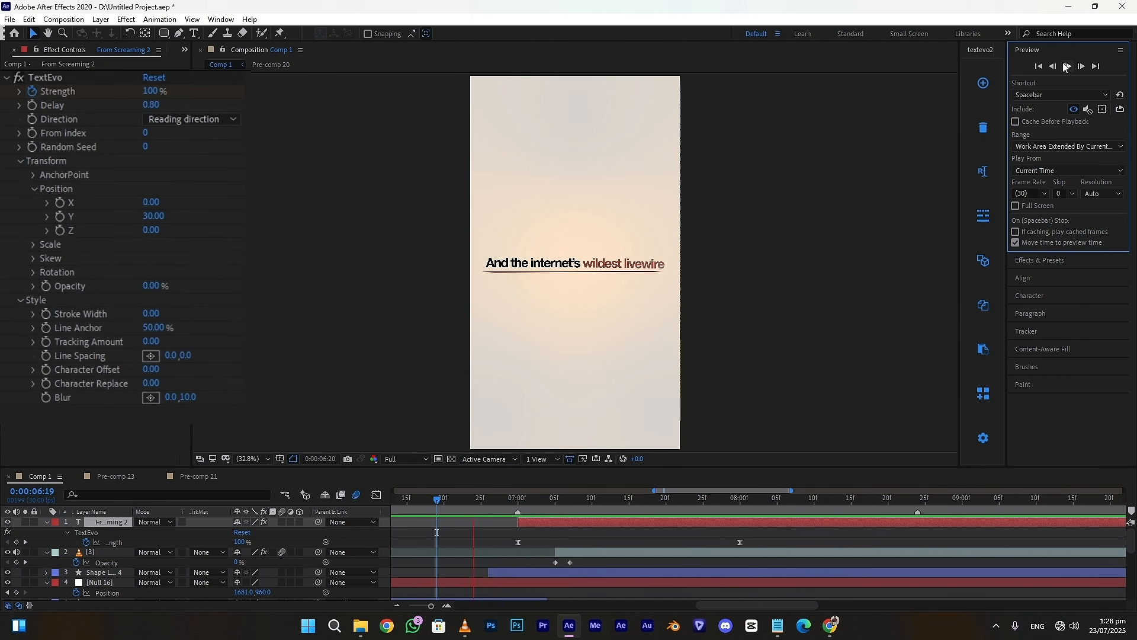
pyautogui.click(1067, 65)
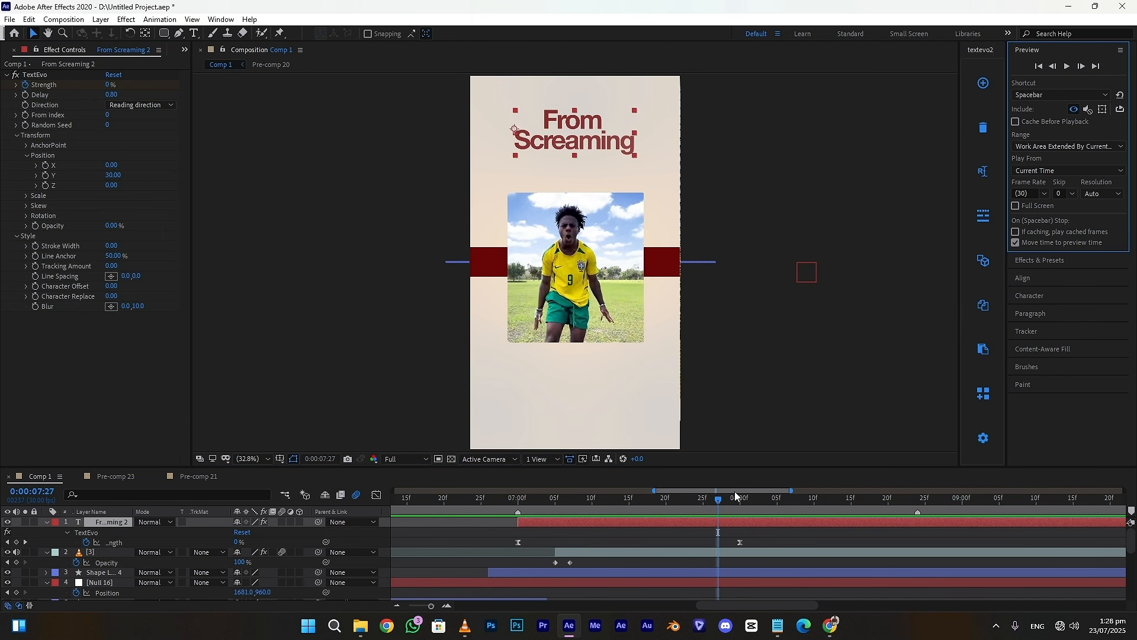
# - Draw a curved line with a 5 px stroke from beside the From Screaming text toward the clip, and adjust its position
pyautogui.press('g')
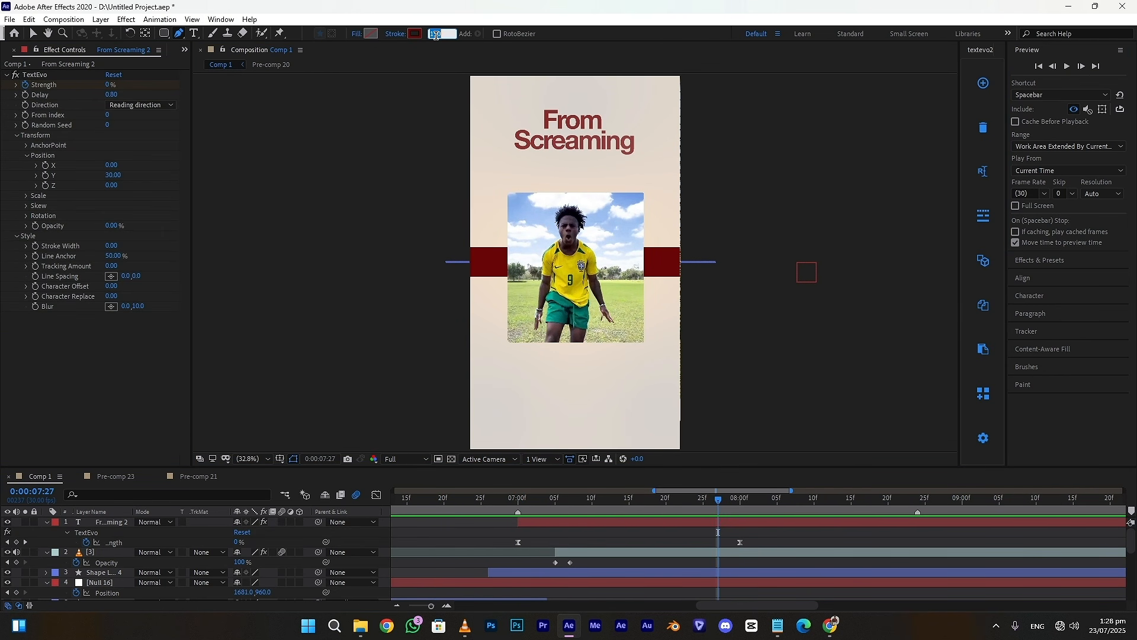
pyautogui.write('5')
pyautogui.press('Return')
pyautogui.click(636, 119)
pyautogui.click(651, 180)
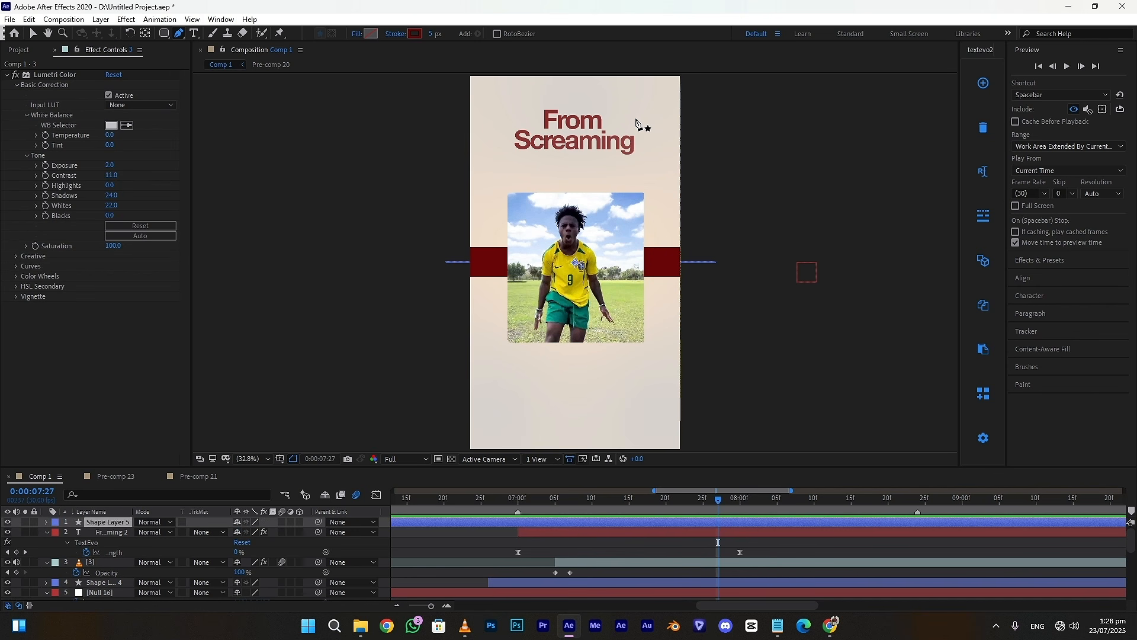
pyautogui.click(687, 542)
pyautogui.press('v')
pyautogui.moveTo(657, 168); pyautogui.dragTo(644, 170)
pyautogui.click(688, 542)
# - Add Trim Paths to the curved line and keyframe End from 0% at 0:00:07:17 to 100% at 0:00:08:08
pyautogui.click(687, 522)
pyautogui.click(46, 522)
pyautogui.click(305, 532)
pyautogui.click(349, 468)
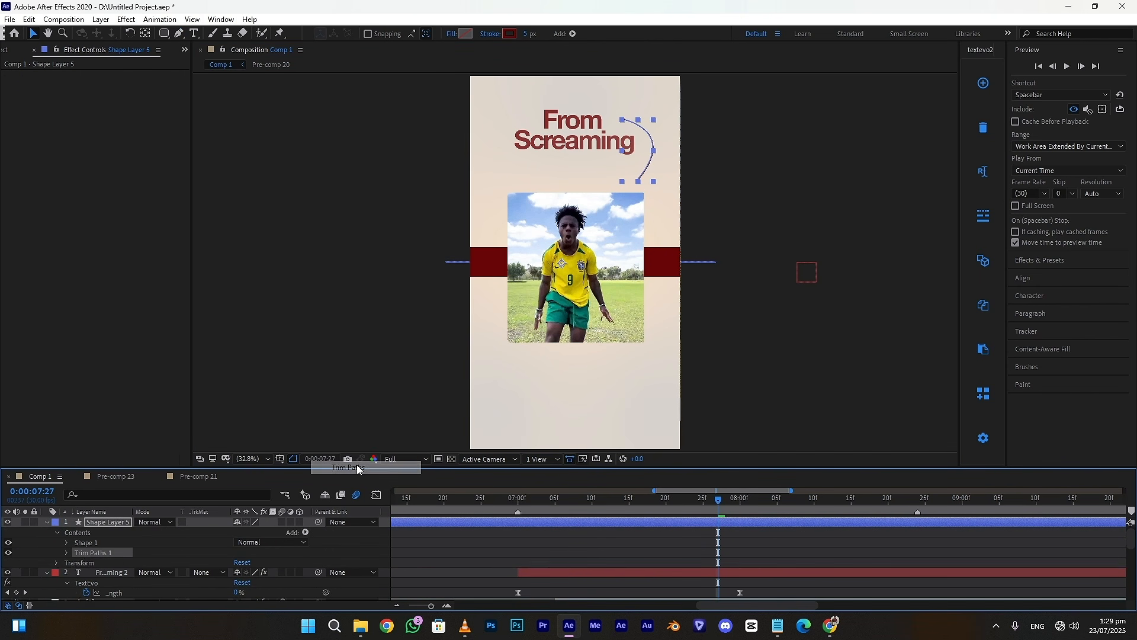
pyautogui.moveTo(661, 576); pyautogui.dragTo(640, 575)
pyautogui.moveTo(719, 503); pyautogui.dragTo(799, 511)
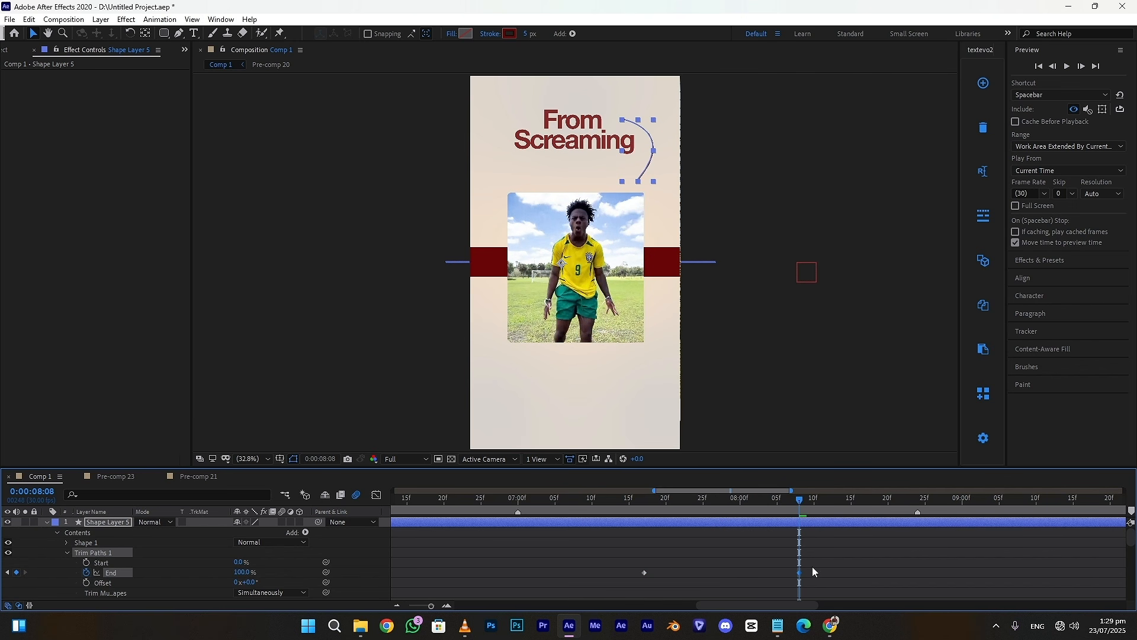
# - Apply Easy Ease to both Trim Paths End keyframes of the curved line
pyautogui.moveTo(838, 558); pyautogui.dragTo(606, 586)
pyautogui.click(380, 495)
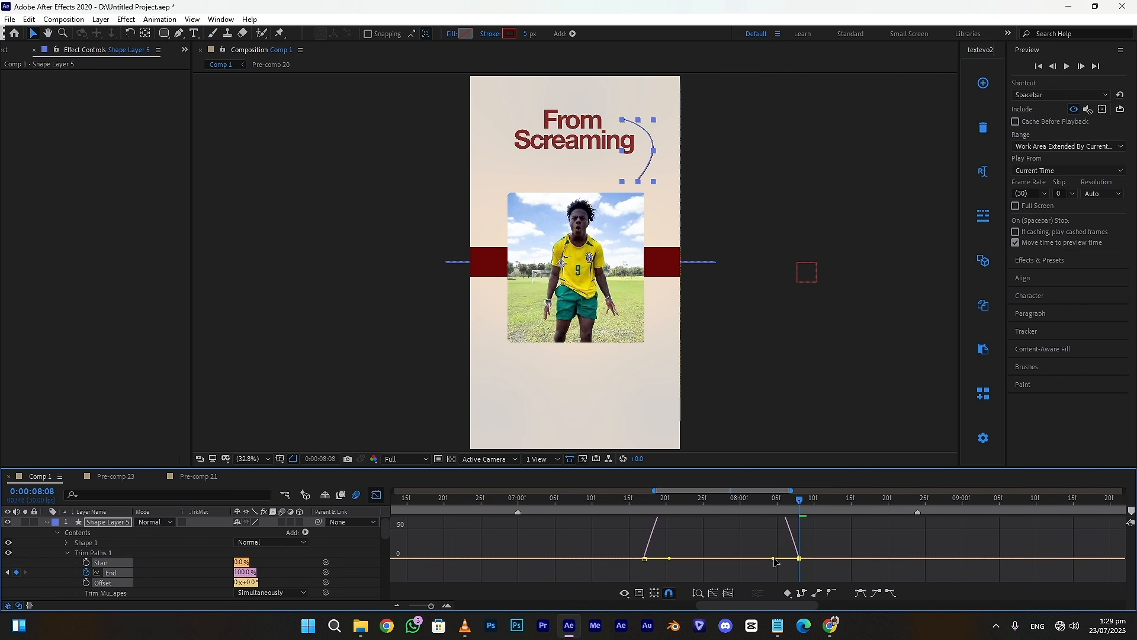
pyautogui.click(376, 496)
# - Split the curved line layer at 0:00:07:12, delete the earlier part and preview the line drawing on
pyautogui.click(607, 504)
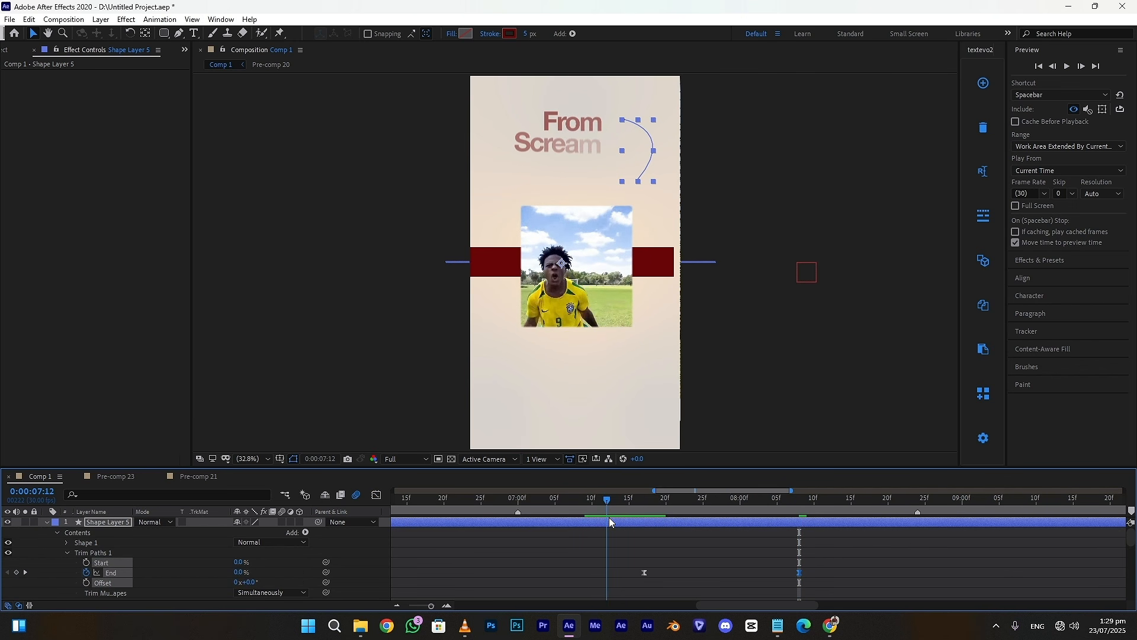
pyautogui.hotkey('ctrl', 'shift', 'd')
pyautogui.click(585, 531)
pyautogui.press('Delete')
pyautogui.moveTo(605, 507); pyautogui.dragTo(533, 508)
pyautogui.click(1072, 66)
pyautogui.click(1073, 67)
# - Show the curved line layer's keyframes and select its last End keyframe
pyautogui.click(650, 521)
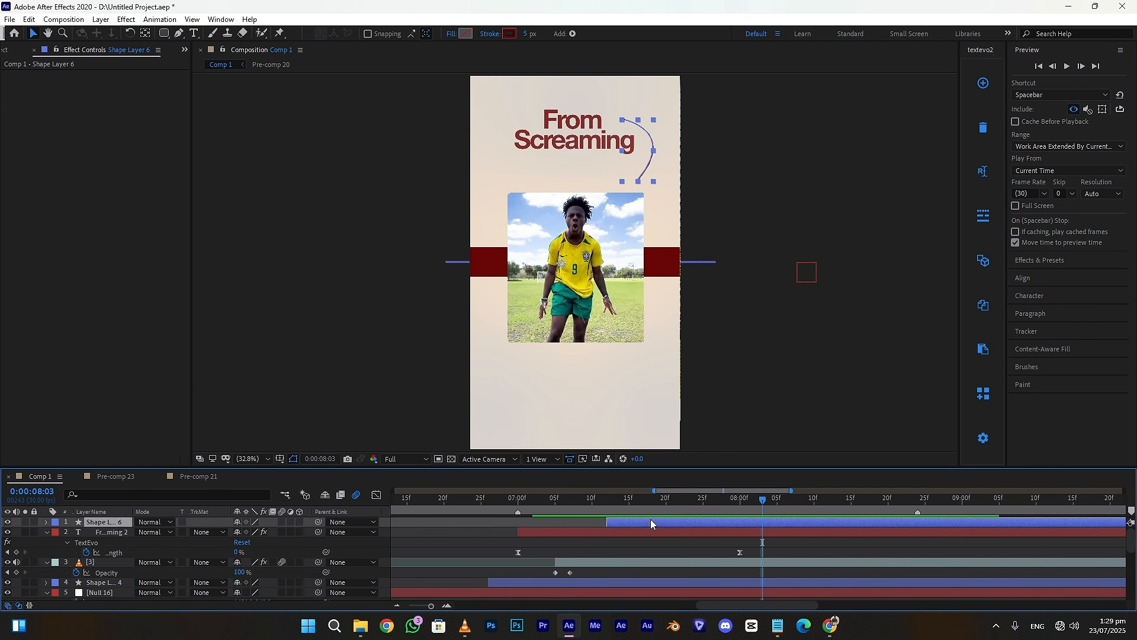
pyautogui.press('u')
pyautogui.moveTo(828, 532); pyautogui.dragTo(726, 538)
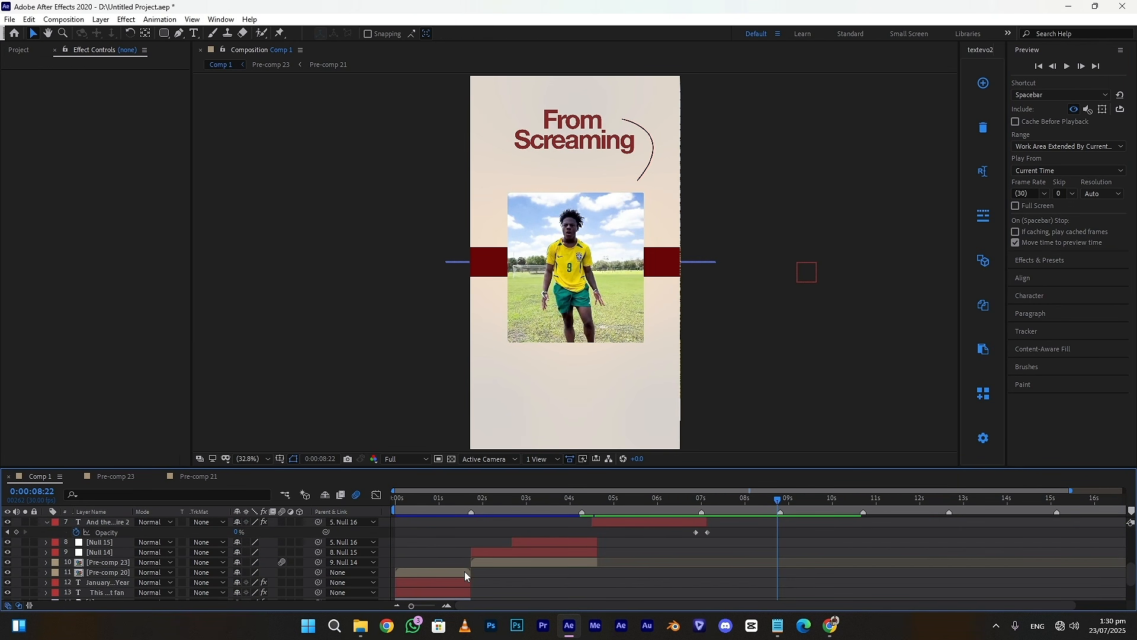
# - Copy the A Chaotic icon text layer from Pre-comp 23 into Comp 1 above the red bar layer
pyautogui.click(116, 476)
pyautogui.click(488, 531)
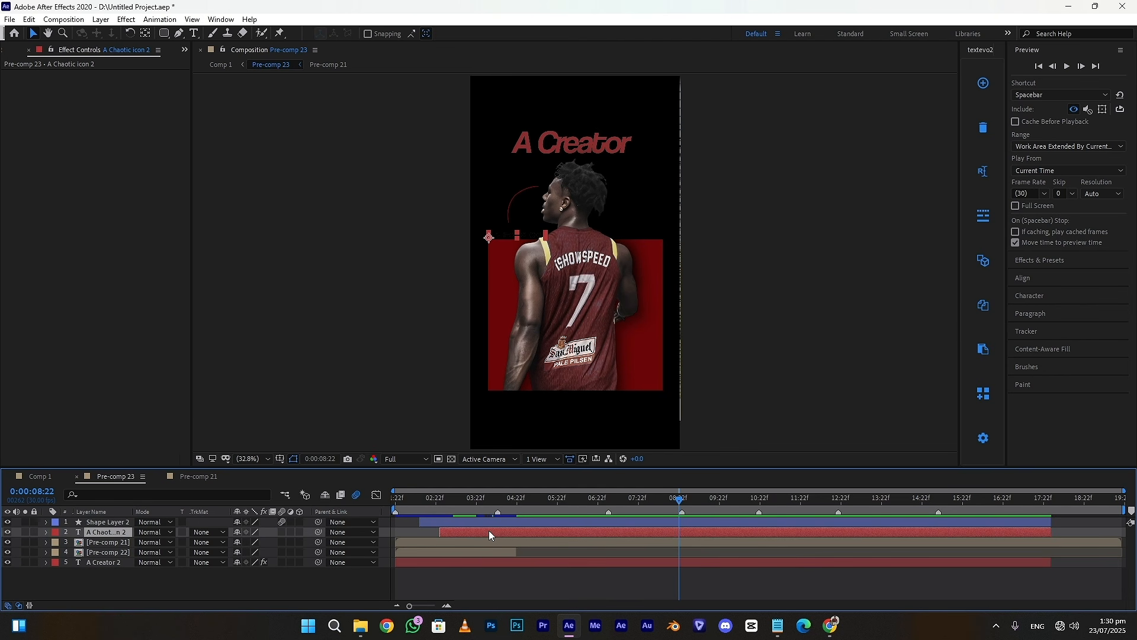
pyautogui.click(41, 476)
pyautogui.click(755, 564)
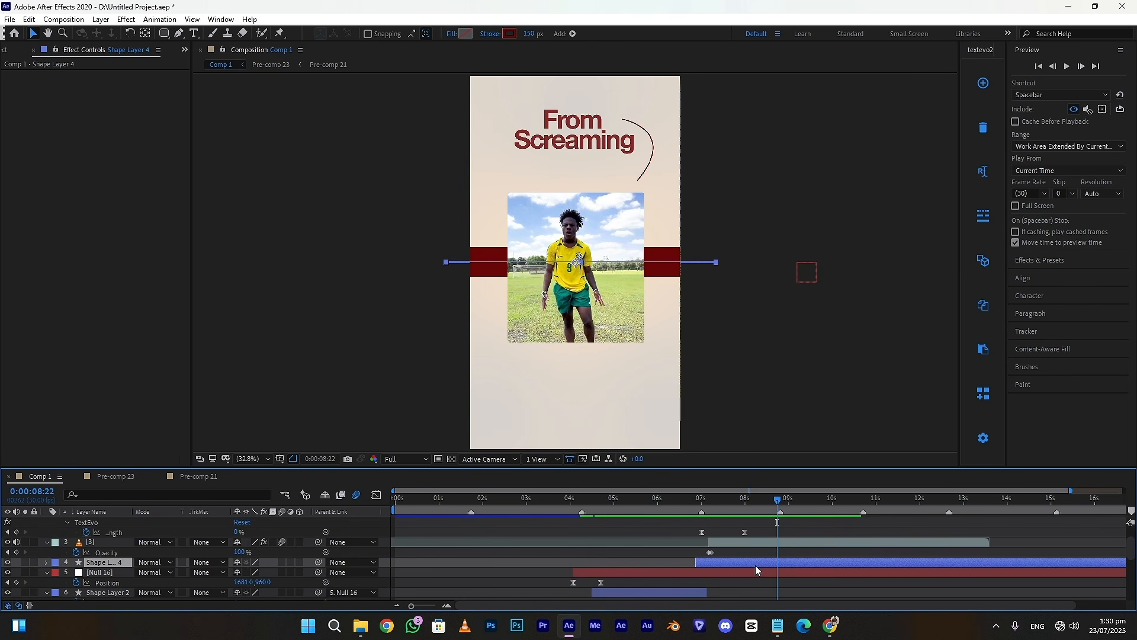
# - Replace the copied text with "Siuuuuuuuuuu" below the clip
pyautogui.hotkey('ctrl', 't')
pyautogui.click(544, 354)
pyautogui.write('Siuuuuuuuuuu')
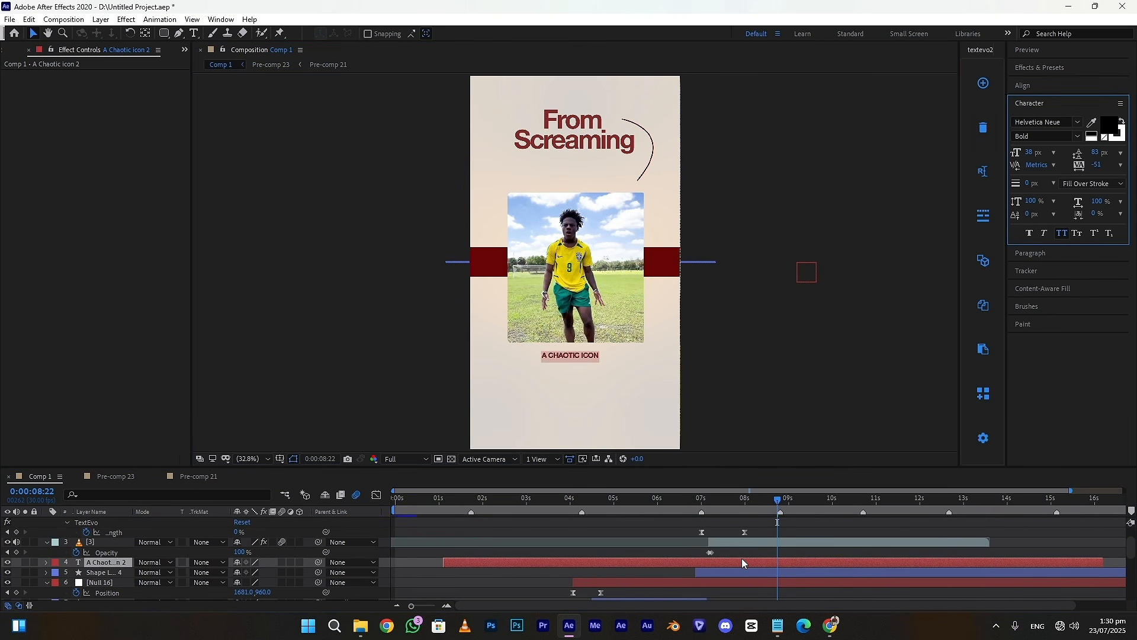
pyautogui.doubleClick(744, 563)
# - Set the Siuuuuuuuuuu text to 63 px, place it centered at the clip's lower edge and color it dark red 560C0C
pyautogui.moveTo(1032, 152); pyautogui.dragTo(1047, 153)
pyautogui.press('v')
pyautogui.moveTo(619, 358); pyautogui.dragTo(605, 351)
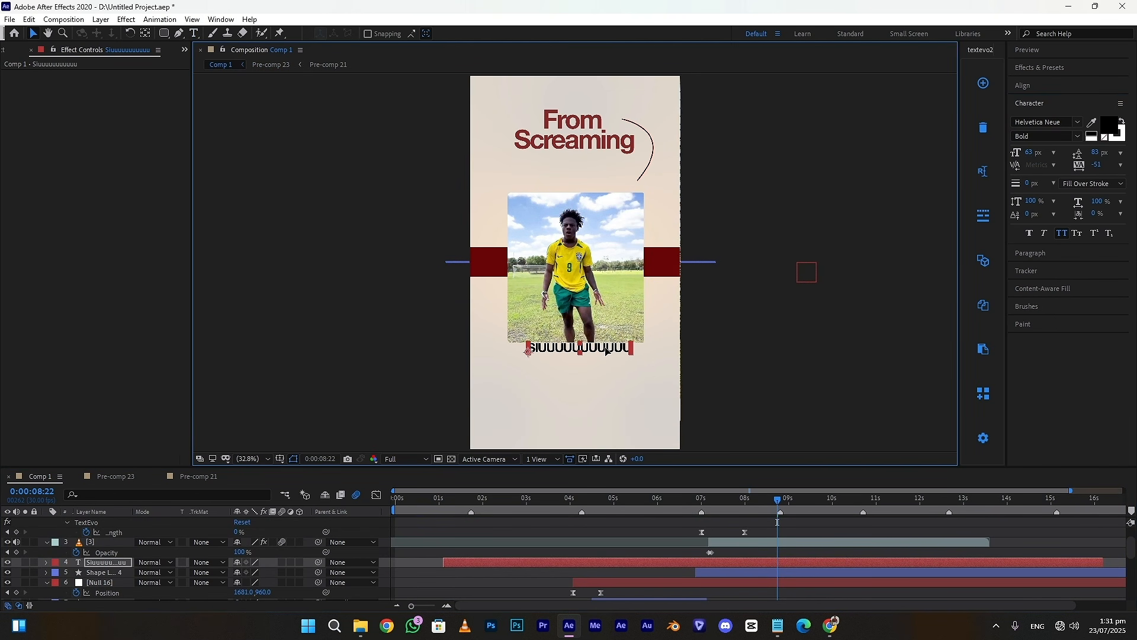
pyautogui.click(1103, 138)
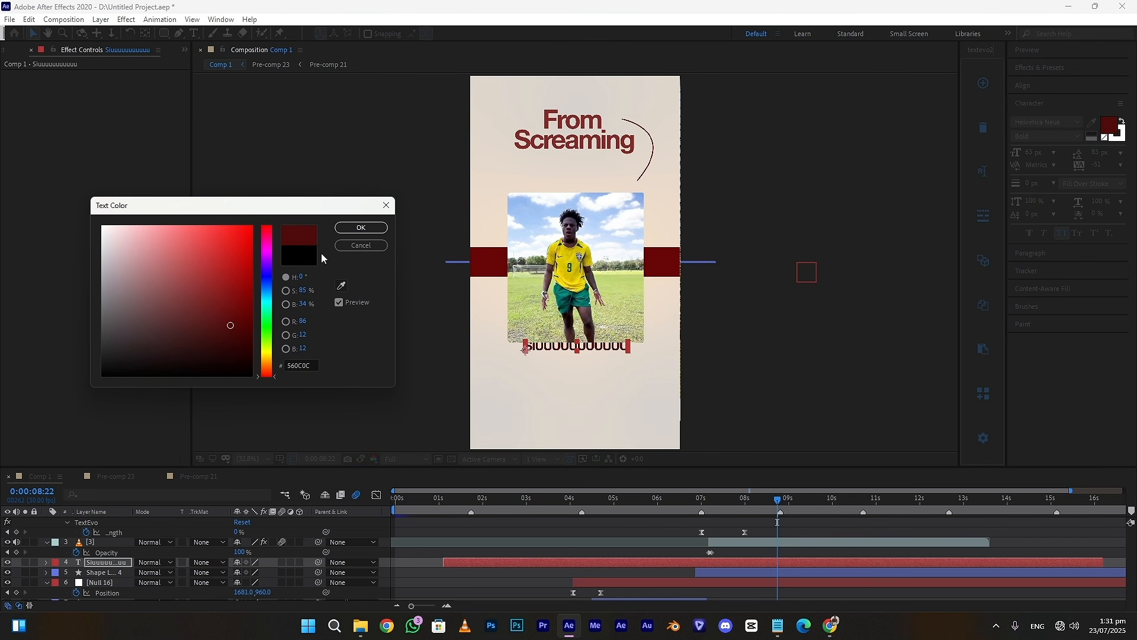
pyautogui.press('Return')
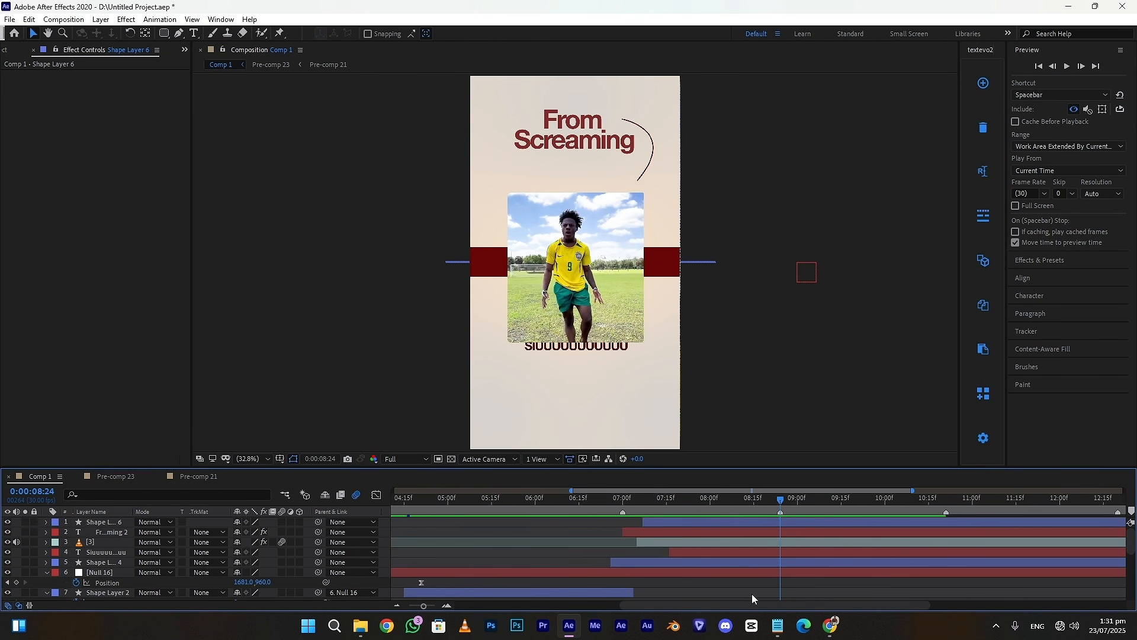
# - Precompose the curved line, both text layers, clip 3 and the red bar into one precomp
pyautogui.click(753, 562)
pyautogui.keyDown('shift'); pyautogui.click(757, 523); pyautogui.keyUp('shift')
pyautogui.rightClick(757, 522)
pyautogui.click(804, 456)
pyautogui.click(582, 389)
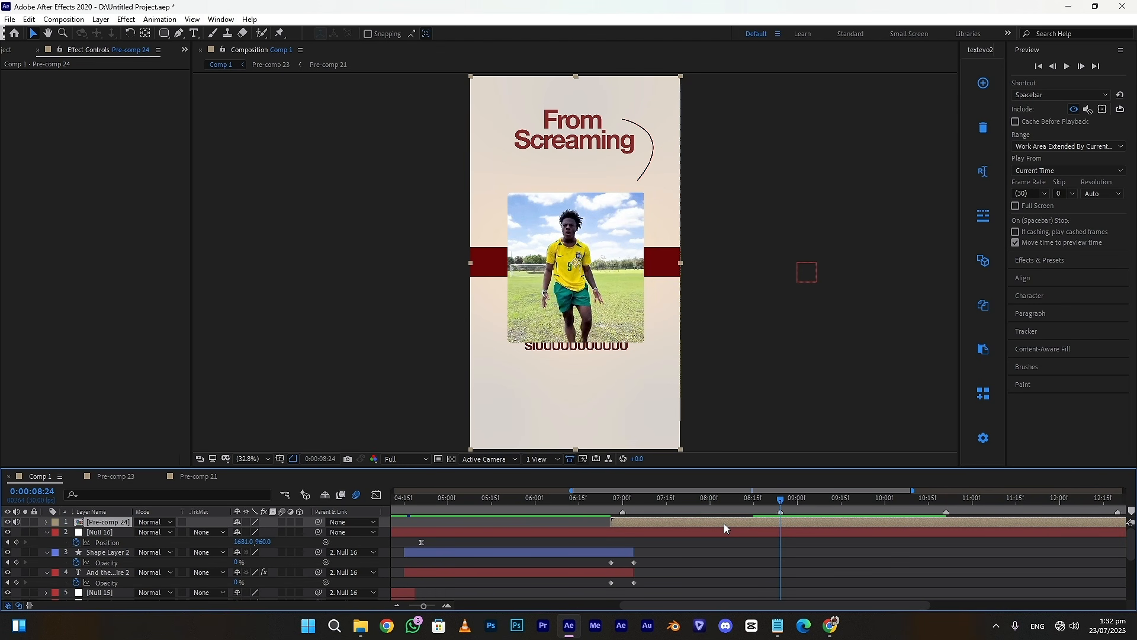
# - Create a null object starting at 0:00:08:12, show its Position and parent Pre-comp 24 to it
pyautogui.hotkey('ctrl', 'alt', 'shift', 'y')
pyautogui.moveTo(732, 502); pyautogui.dragTo(742, 525)
pyautogui.hotkey('alt', '[')
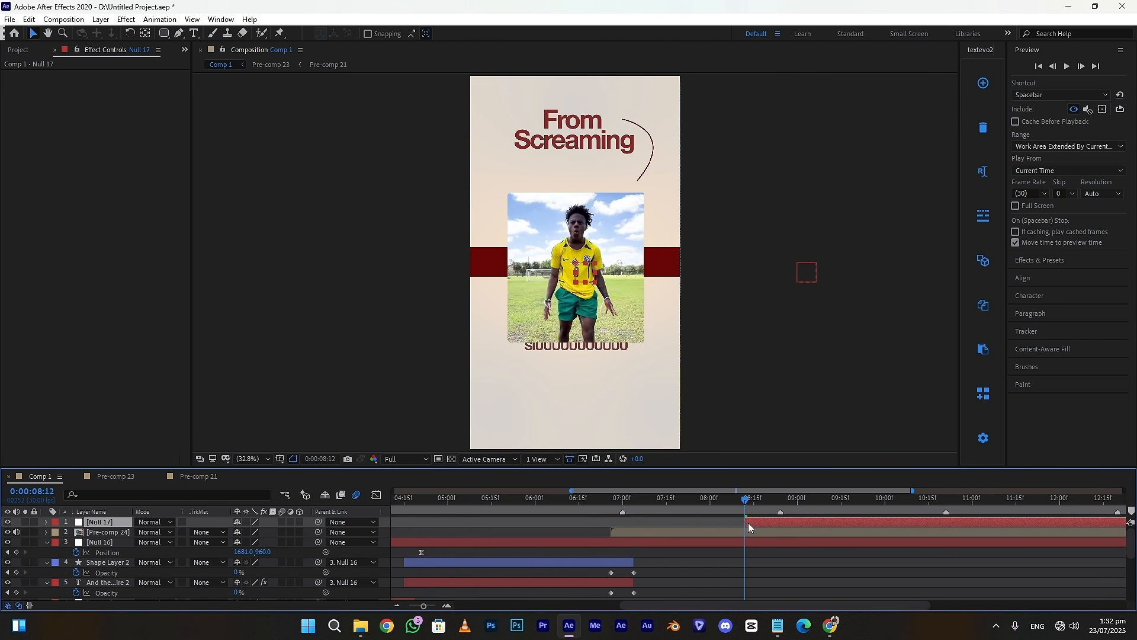
pyautogui.press('p')
pyautogui.click(767, 543)
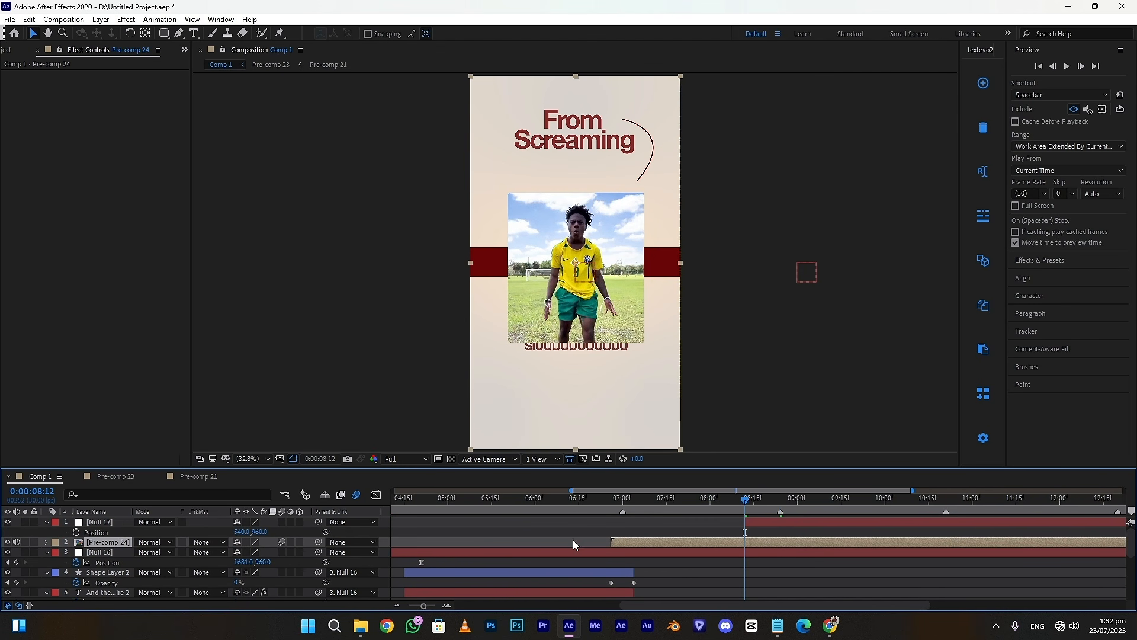
pyautogui.moveTo(113, 521); pyautogui.dragTo(105, 521)
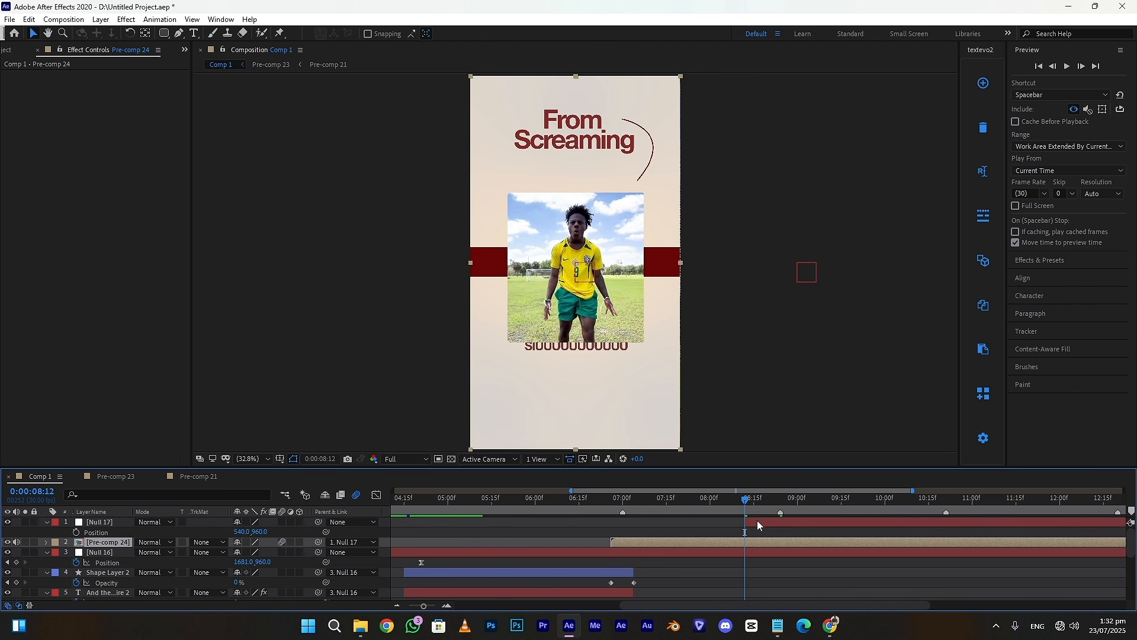
# - Keyframe the null's Position at 0:00:08:12 and move it to 318, 960 at 0:00:08:24
pyautogui.click(757, 525)
pyautogui.click(77, 532)
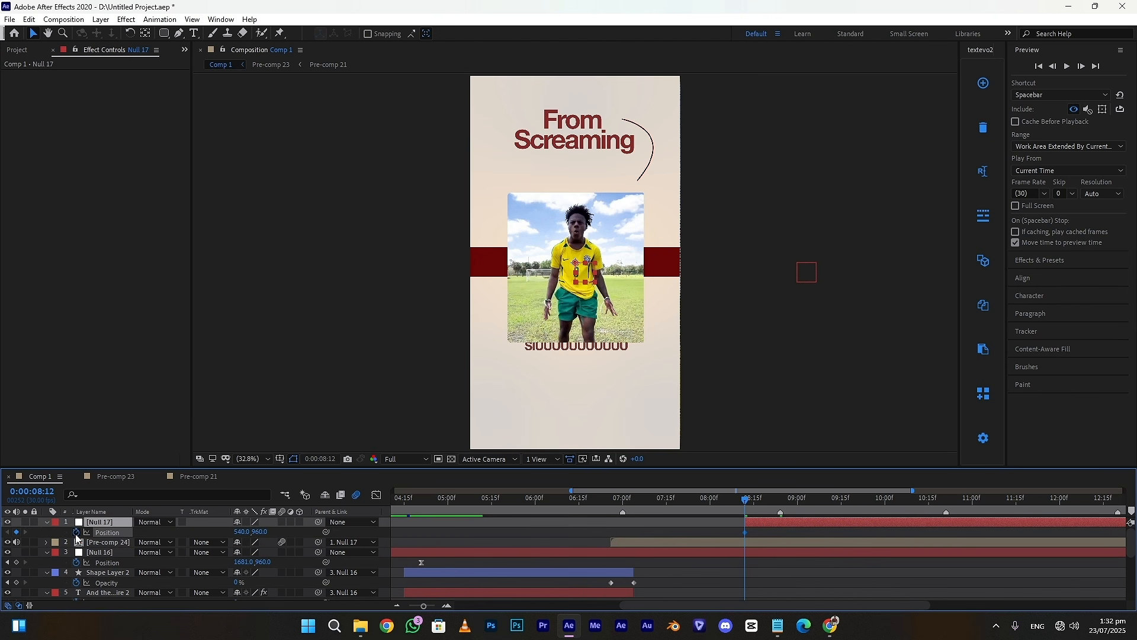
pyautogui.click(780, 503)
pyautogui.moveTo(244, 532); pyautogui.dragTo(107, 532)
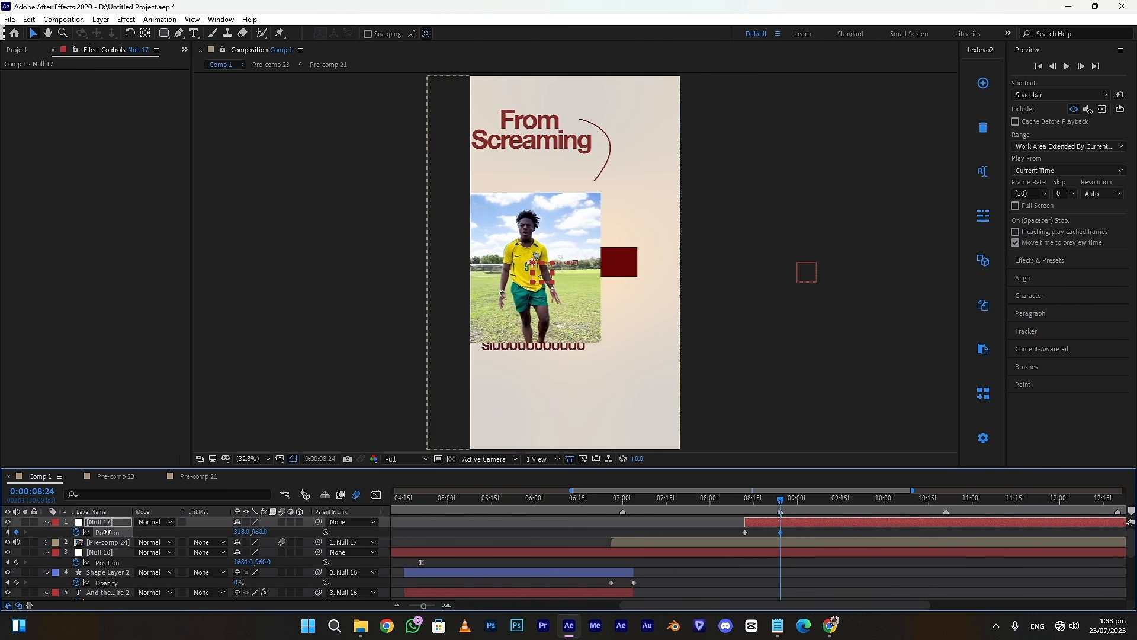
# - Move the null's last Position keyframe to 0:00:08:26
pyautogui.click(445, 606)
pyautogui.click(444, 607)
pyautogui.moveTo(780, 534); pyautogui.dragTo(800, 537)
# - Apply Easy Ease to both Position keyframes of the null and reshape the speed graph so the slide accelerates toward the end
pyautogui.moveTo(592, 535); pyautogui.dragTo(581, 538)
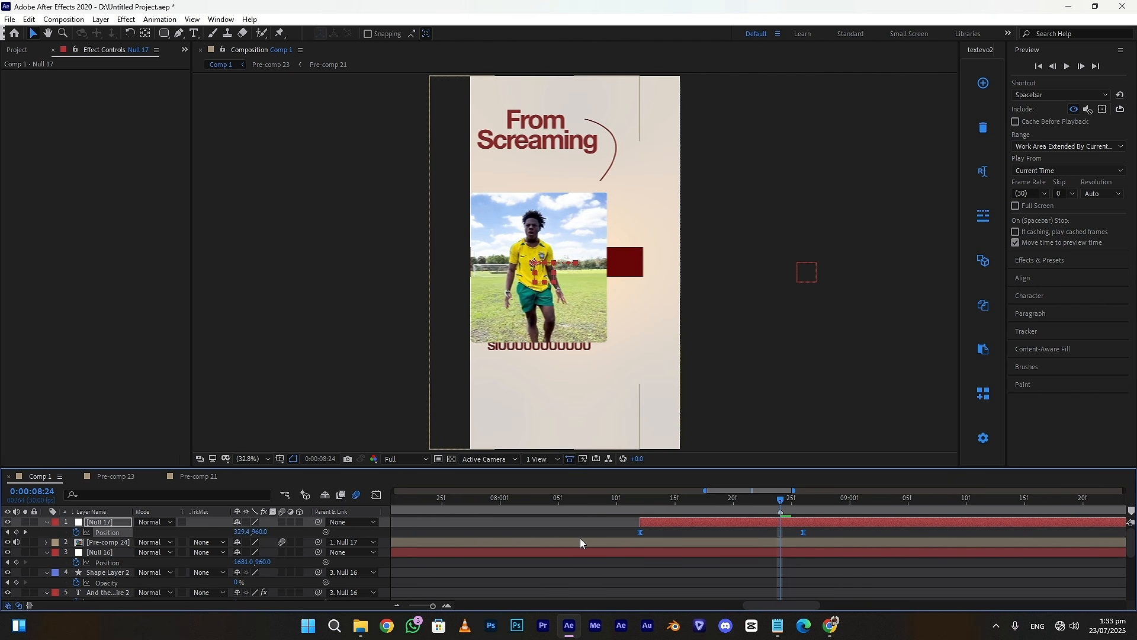
pyautogui.press('F9')
pyautogui.hotkey('shift', 'F3')
pyautogui.moveTo(668, 559); pyautogui.dragTo(799, 560)
pyautogui.click(376, 494)
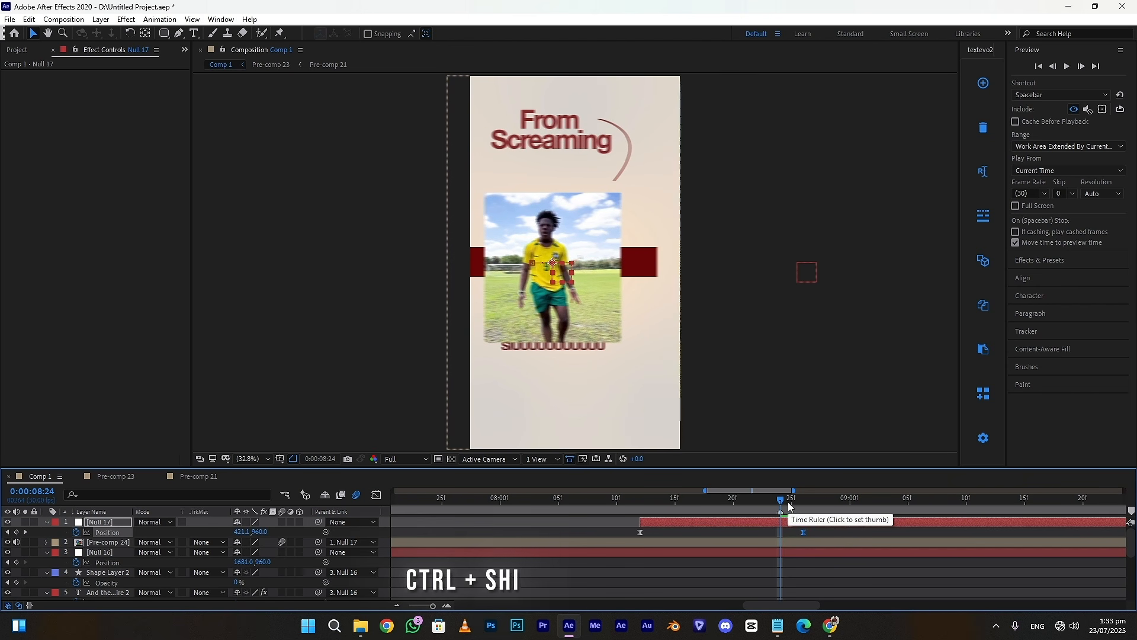
# - Cut off the scene's layers at 0:00:08:24 and preview the slide-out
pyautogui.hotkey('ctrl', 'shift', 'd')
pyautogui.click(1067, 67)
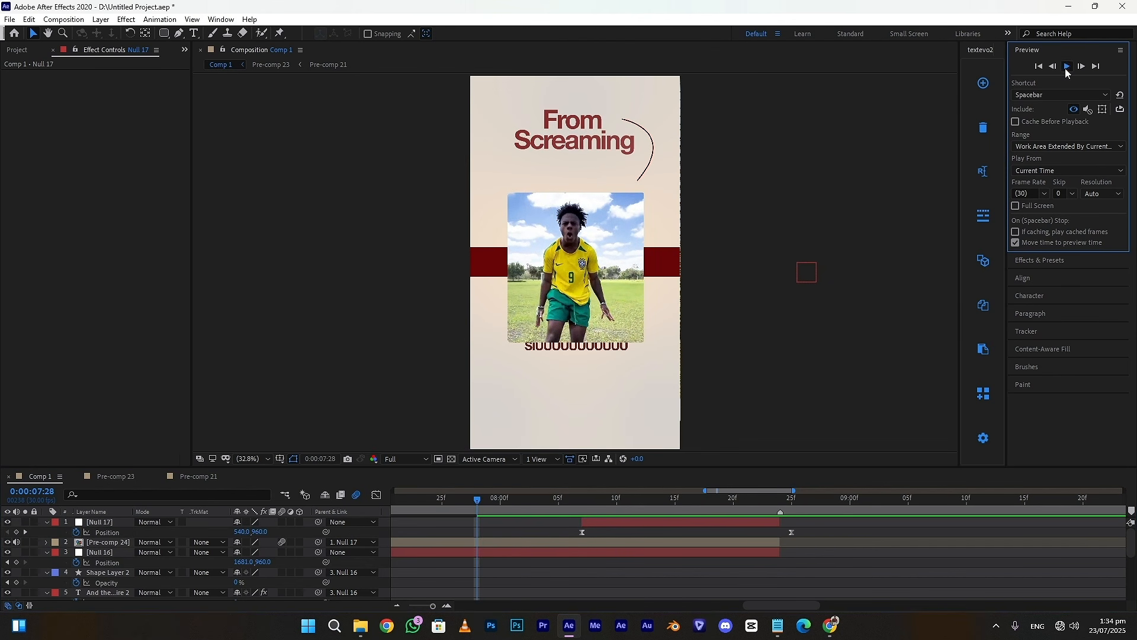
# - Add Polroid.png at 0:00:08:24 in Comp 1 and place photo 4 directly beneath it
pyautogui.click(785, 504)
pyautogui.click(24, 50)
pyautogui.moveTo(41, 258); pyautogui.dragTo(801, 531)
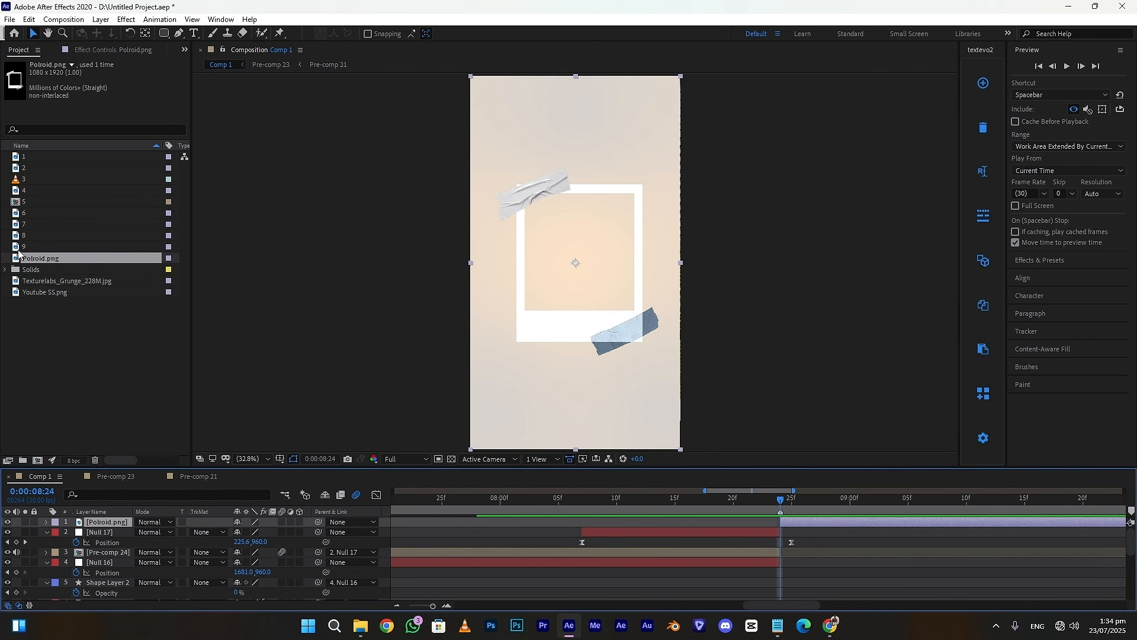
pyautogui.moveTo(29, 193); pyautogui.dragTo(785, 531)
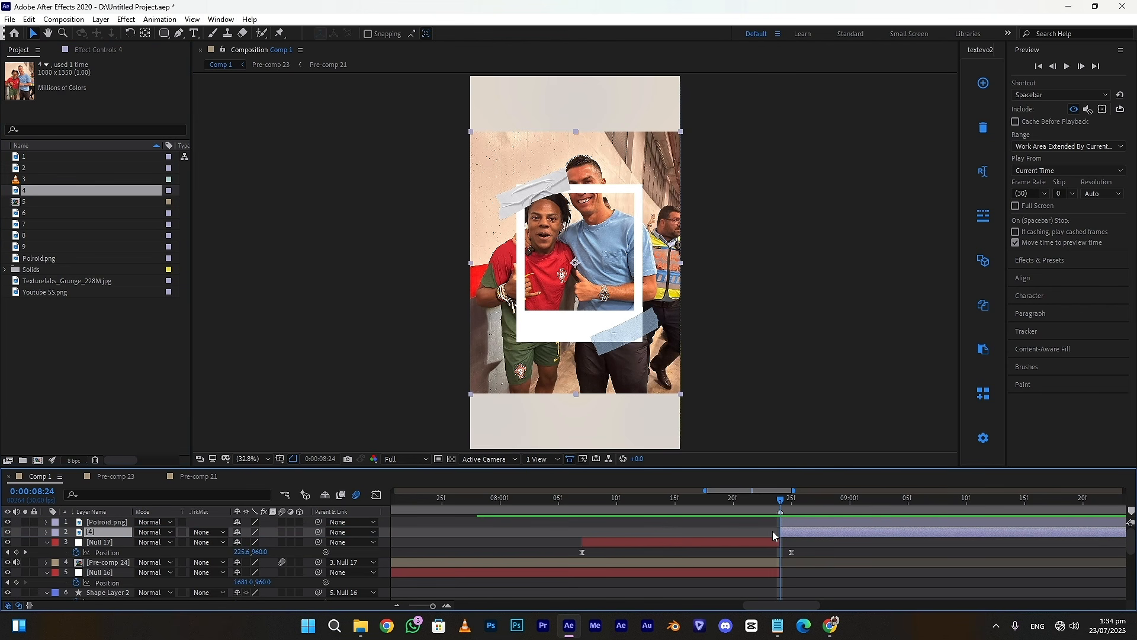
# - Scale photo 4 down and position it inside the Polaroid frame's opening
pyautogui.press('s')
pyautogui.moveTo(254, 542); pyautogui.dragTo(228, 548)
pyautogui.moveTo(606, 275); pyautogui.dragTo(609, 272)
# - Precompose the Polaroid frame and photo 4 together
pyautogui.keyDown('shift'); pyautogui.click(812, 521); pyautogui.keyUp('shift')
pyautogui.rightClick(812, 521)
pyautogui.click(853, 456)
pyautogui.click(610, 388)
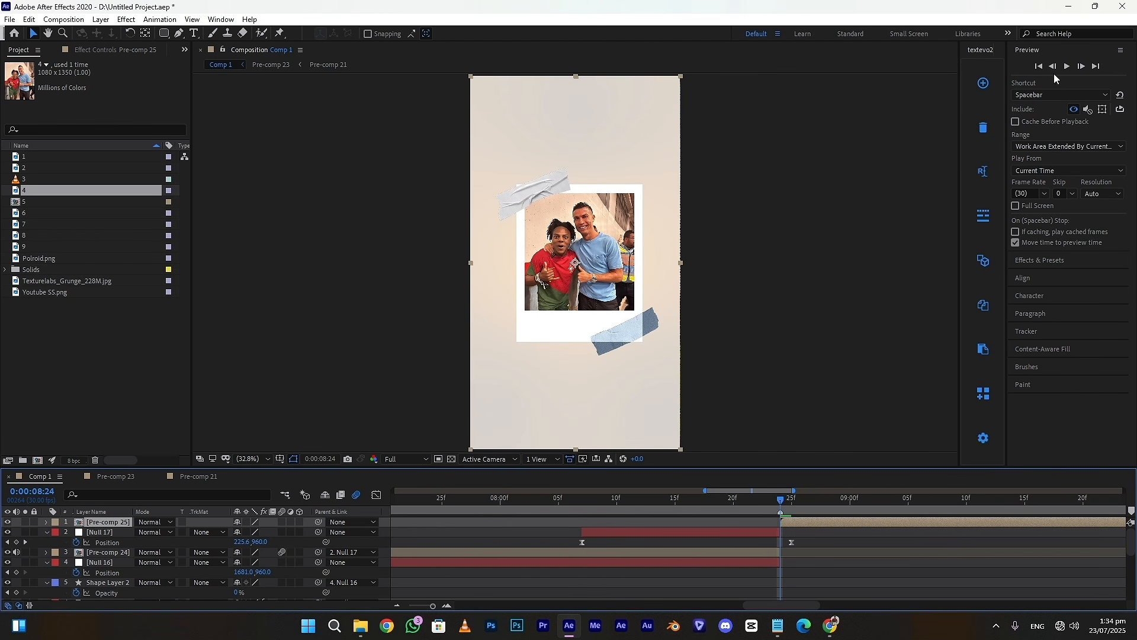
# - Apply Shadow Studio 2 to the Polaroid precomp with a distance of 93, opacity start 0% and opacity end 20%
pyautogui.click(1040, 260)
pyautogui.doubleClick(1063, 317)
pyautogui.click(116, 150)
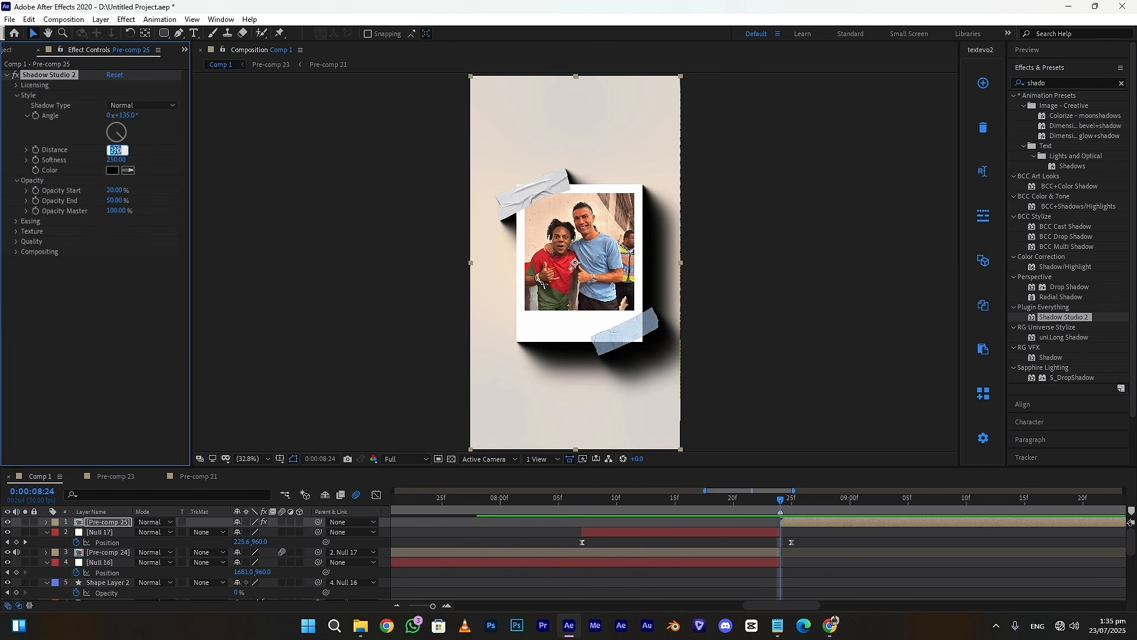
pyautogui.write('135')
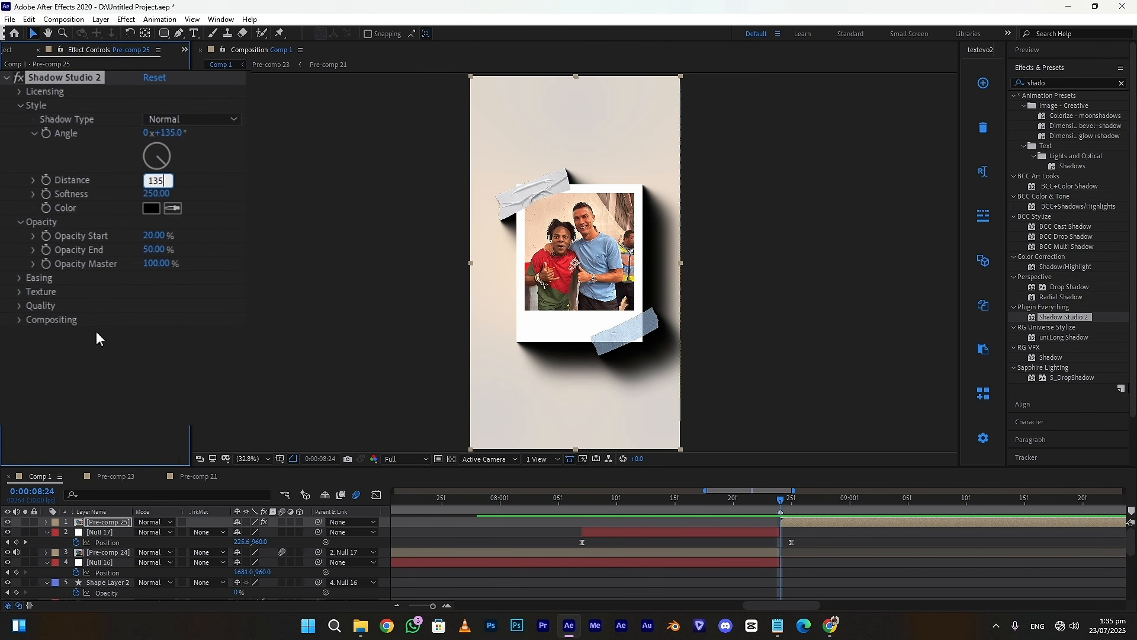
pyautogui.press('Return')
pyautogui.moveTo(155, 235); pyautogui.dragTo(57, 228)
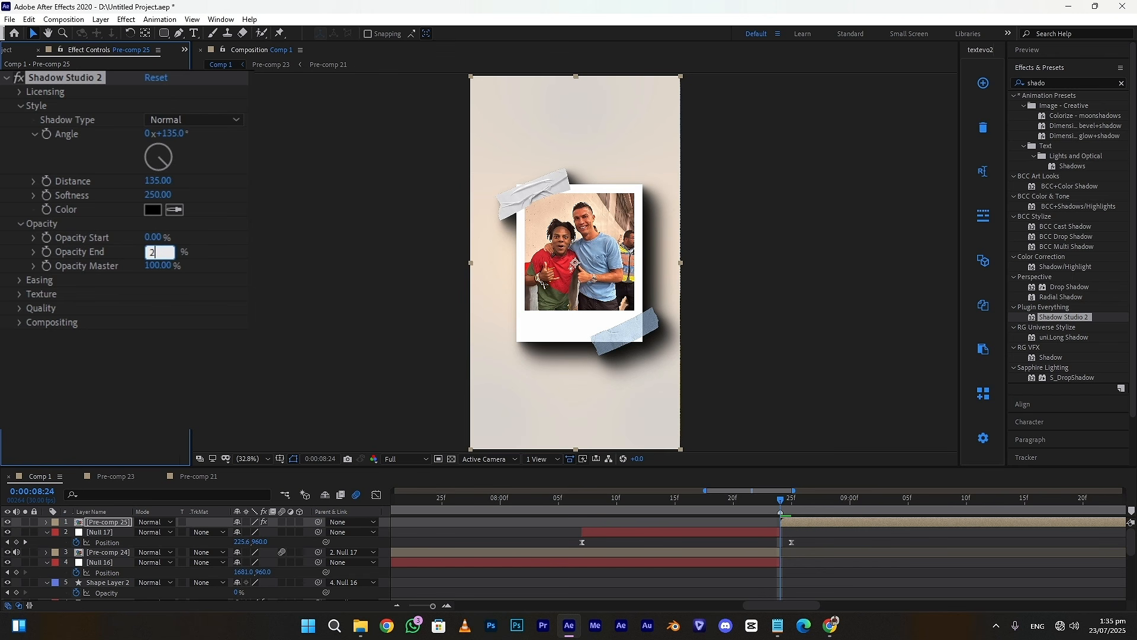
pyautogui.press('Return')
pyautogui.moveTo(113, 148); pyautogui.dragTo(88, 148)
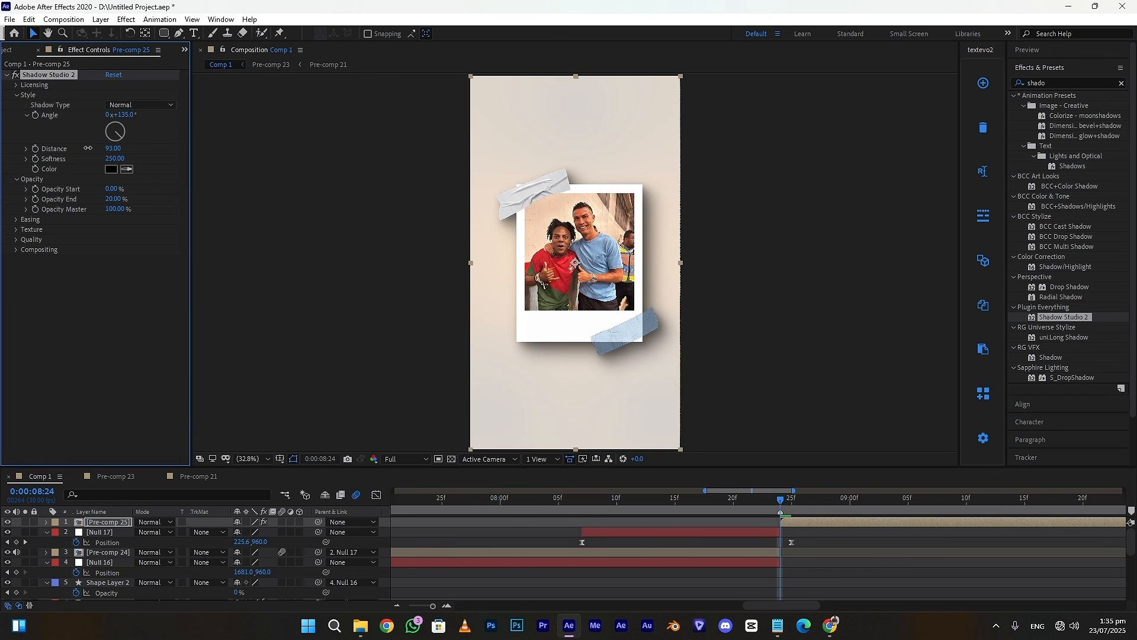
# - Scale the Polaroid precomp to 83%
pyautogui.click(800, 523)
pyautogui.press('s')
pyautogui.moveTo(247, 532); pyautogui.dragTo(238, 532)
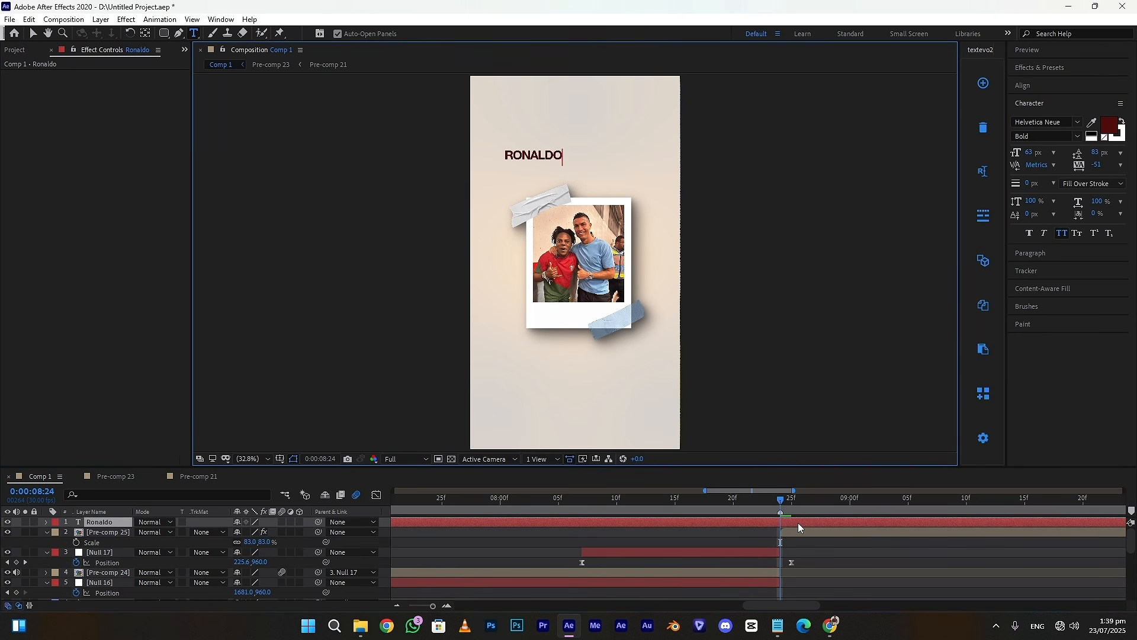
# - Format the RONALDO text above the Polaroid in Coolvetica Regular Italic, all caps, at 130 px
pyautogui.hotkey('ctrl', 'a')
pyautogui.click(1067, 234)
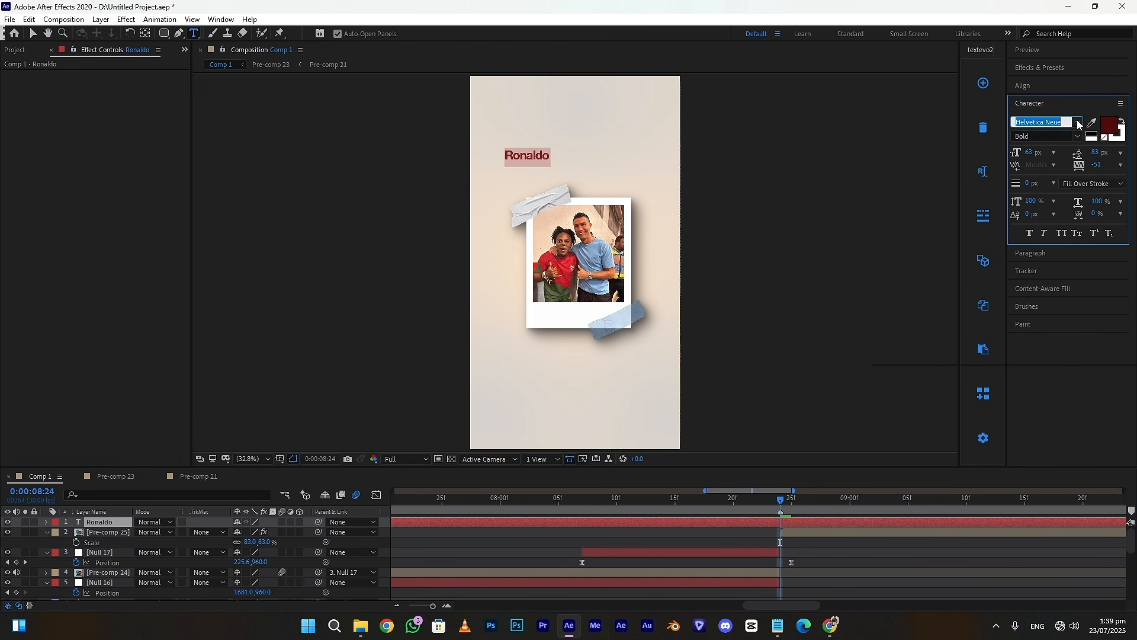
pyautogui.write('cool')
pyautogui.click(962, 208)
pyautogui.moveTo(1029, 152); pyautogui.dragTo(1057, 153)
pyautogui.moveTo(1031, 203); pyautogui.dragTo(1001, 205)
# - Rotate the RONALDO text to -90° and move it down beside the Polaroid's left edge
pyautogui.click(100, 523)
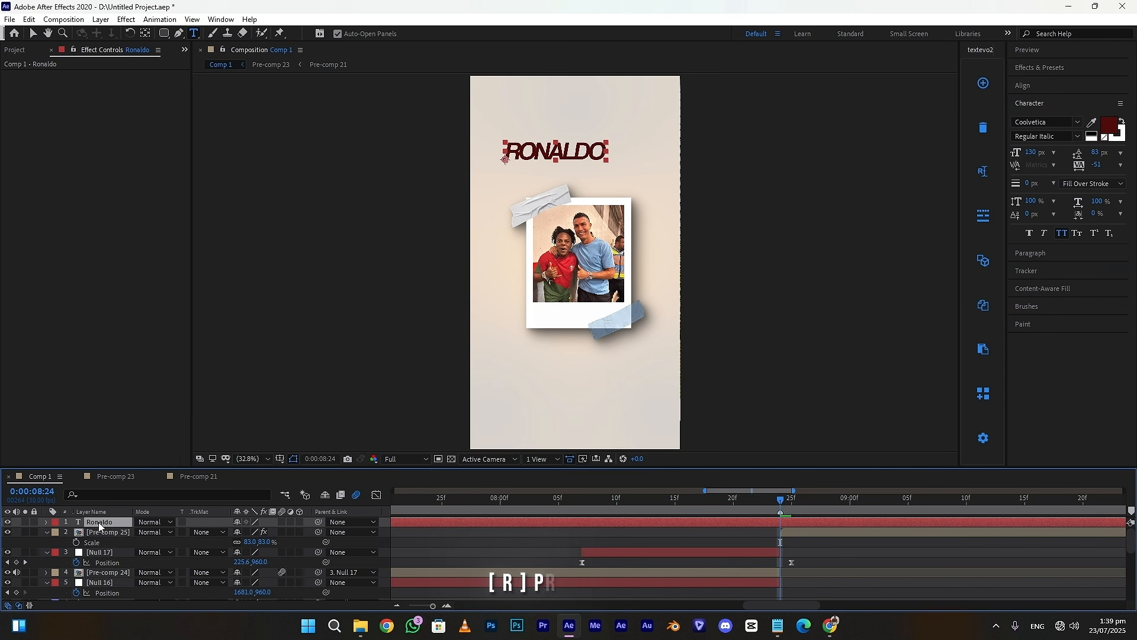
pyautogui.press('r')
pyautogui.moveTo(249, 532); pyautogui.dragTo(223, 532)
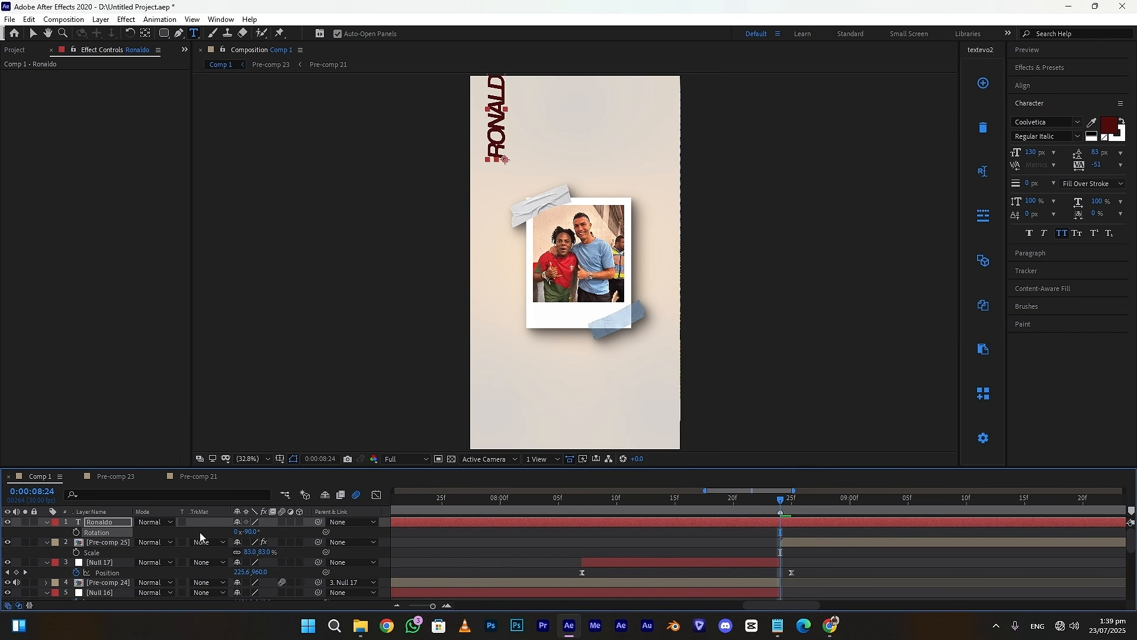
pyautogui.click(33, 33)
pyautogui.moveTo(498, 155); pyautogui.dragTo(501, 270)
# - Place the RONALDO layer beneath the Polaroid precomp, set it to 117 px and tuck it against the frame's left edge
pyautogui.moveTo(102, 523); pyautogui.dragTo(101, 544)
pyautogui.moveTo(1049, 153); pyautogui.dragTo(1041, 154)
pyautogui.moveTo(514, 298); pyautogui.dragTo(518, 295)
# - Add the text "Craziest" above the Polaroid in the Boulevard Saint Denis font
pyautogui.hotkey('ctrl', 't')
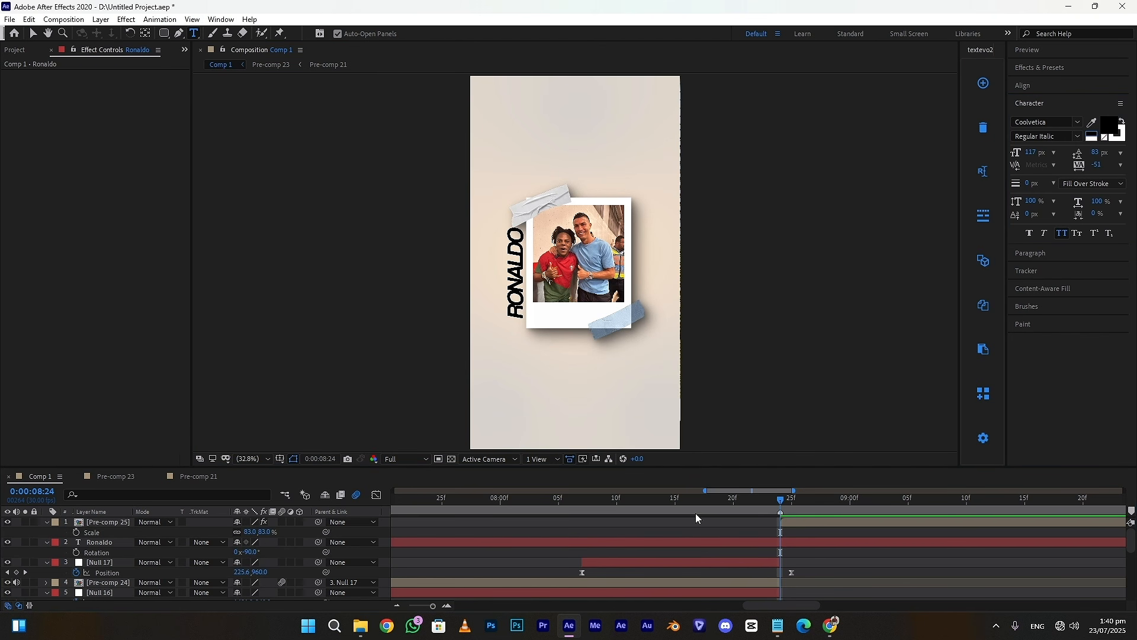
pyautogui.click(520, 145)
pyautogui.write('Crazest')
pyautogui.hotkey('ctrl', 'a')
pyautogui.click(1042, 121)
pyautogui.write('bou')
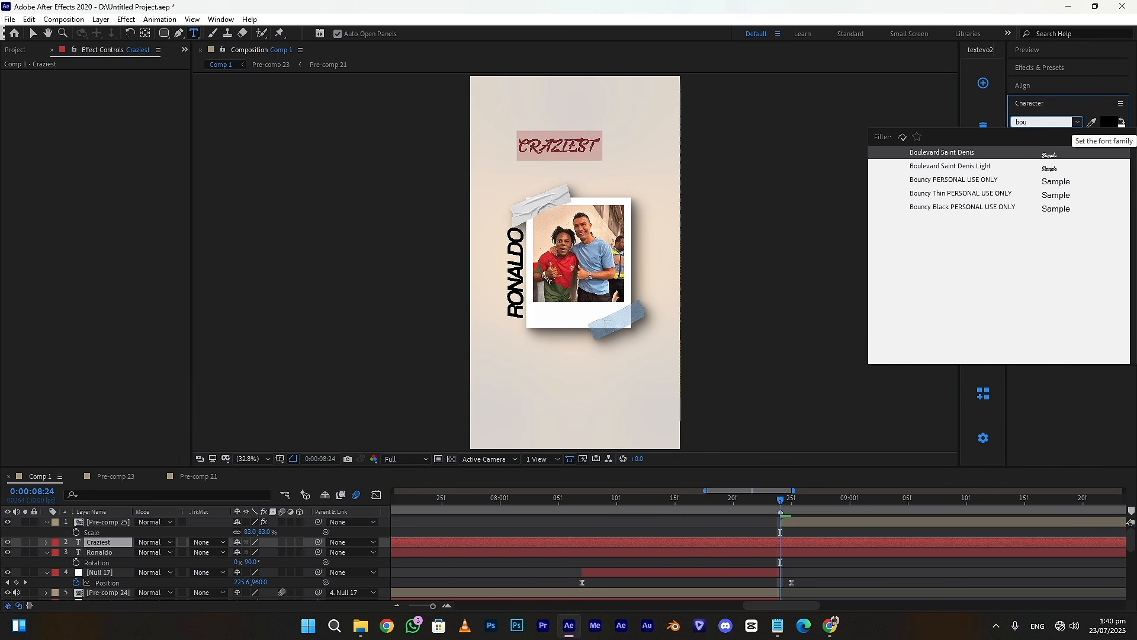
pyautogui.write('leva')
pyautogui.click(975, 152)
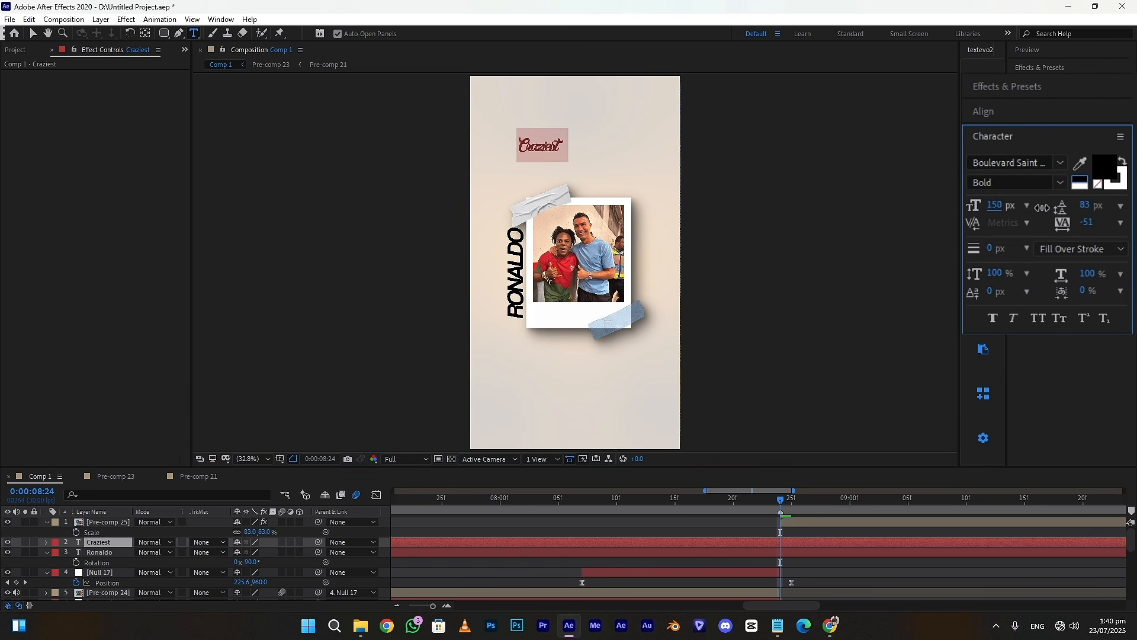
# - Set "Craziest" to 156 px with tracking 38, color it dark red and move it closer to the Polaroid
pyautogui.moveTo(1087, 207); pyautogui.dragTo(1109, 223)
pyautogui.moveTo(990, 206); pyautogui.dragTo(977, 206)
pyautogui.press('v')
pyautogui.moveTo(566, 149); pyautogui.dragTo(571, 165)
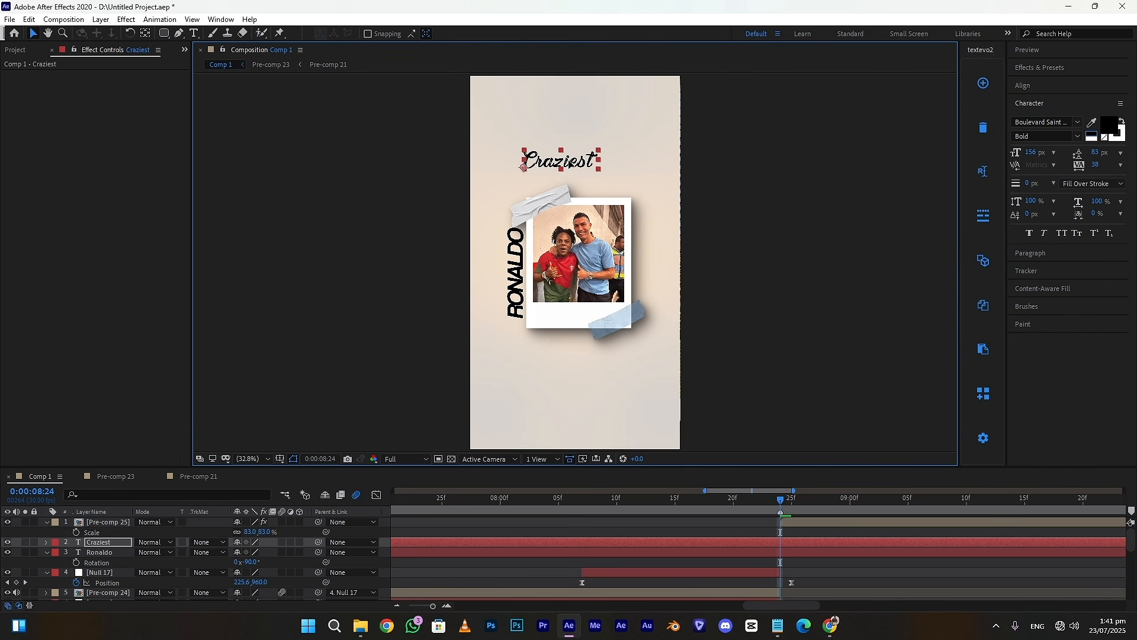
pyautogui.click(1110, 127)
pyautogui.click(361, 228)
# - Add the text "fan" just below the end of "Craziest"
pyautogui.click(194, 34)
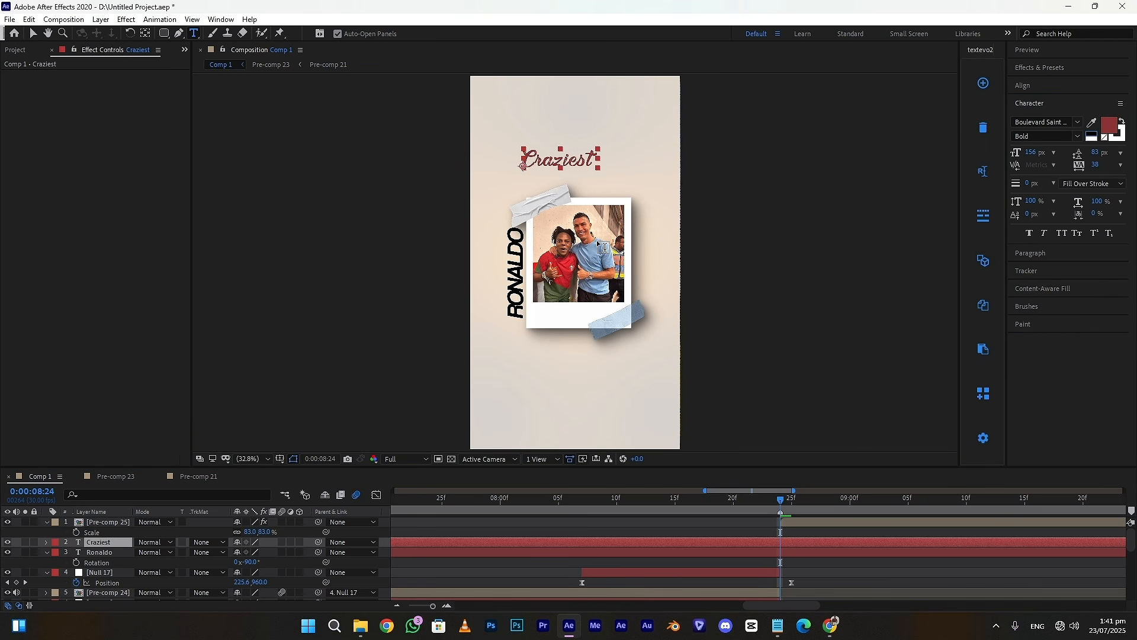
pyautogui.click(593, 186)
pyautogui.write('fan')
pyautogui.click(788, 542)
pyautogui.doubleClick(787, 542)
# - Format "fan" in Monotype Corsiva Regular and reduce its size to match "Craziest"
pyautogui.click(1078, 123)
pyautogui.write('monot')
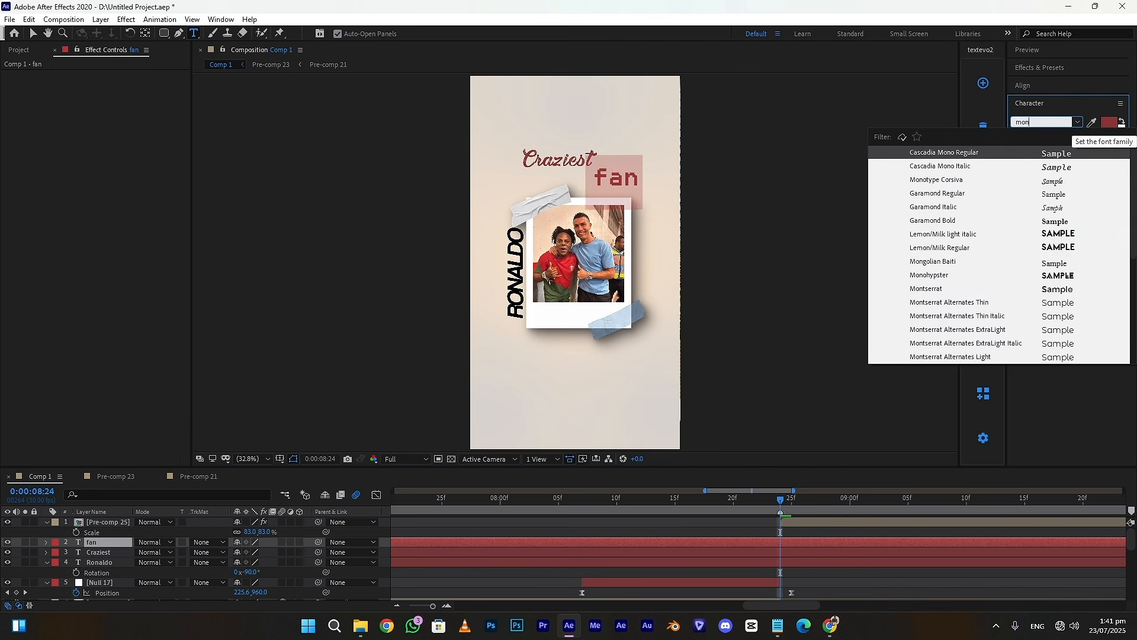
pyautogui.click(966, 154)
pyautogui.click(1078, 137)
pyautogui.click(1046, 148)
pyautogui.moveTo(1095, 165); pyautogui.dragTo(1024, 153)
# - Position "fan" beneath the end of "Craziest" and shift both words to center them above the Polaroid
pyautogui.click(33, 34)
pyautogui.moveTo(606, 179); pyautogui.dragTo(602, 178)
pyautogui.keyDown('shift'); pyautogui.click(720, 552); pyautogui.keyUp('shift')
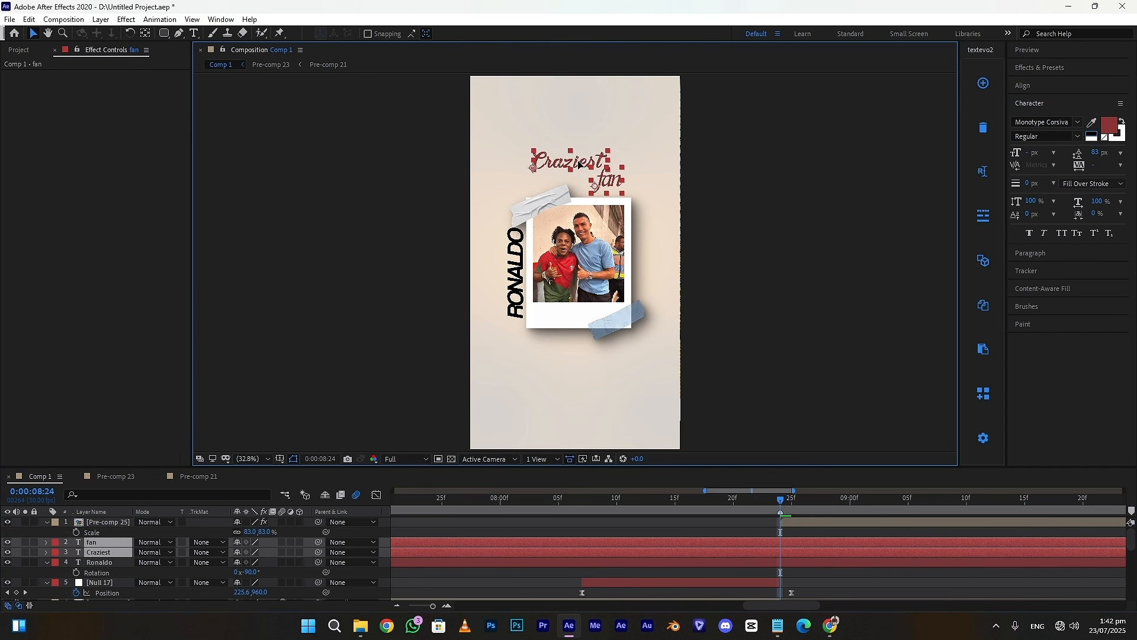
# - Split the three text layers at 0:00:08:24 and delete their earlier parts
pyautogui.click(773, 542)
pyautogui.keyDown('shift'); pyautogui.click(782, 562); pyautogui.keyUp('shift')
pyautogui.hotkey('ctrl', 'shift', 'd')
pyautogui.click(764, 553)
pyautogui.keyDown('shift'); pyautogui.click(759, 572); pyautogui.keyUp('shift')
pyautogui.keyDown('shift'); pyautogui.click(751, 591); pyautogui.keyUp('shift')
pyautogui.press('Delete')
# - Apply the TextEvo animation to the Ronaldo, Craziest and fan text layers
pyautogui.click(809, 562)
pyautogui.click(983, 85)
pyautogui.scroll(2, 805, 539)
pyautogui.click(802, 552)
pyautogui.click(983, 84)
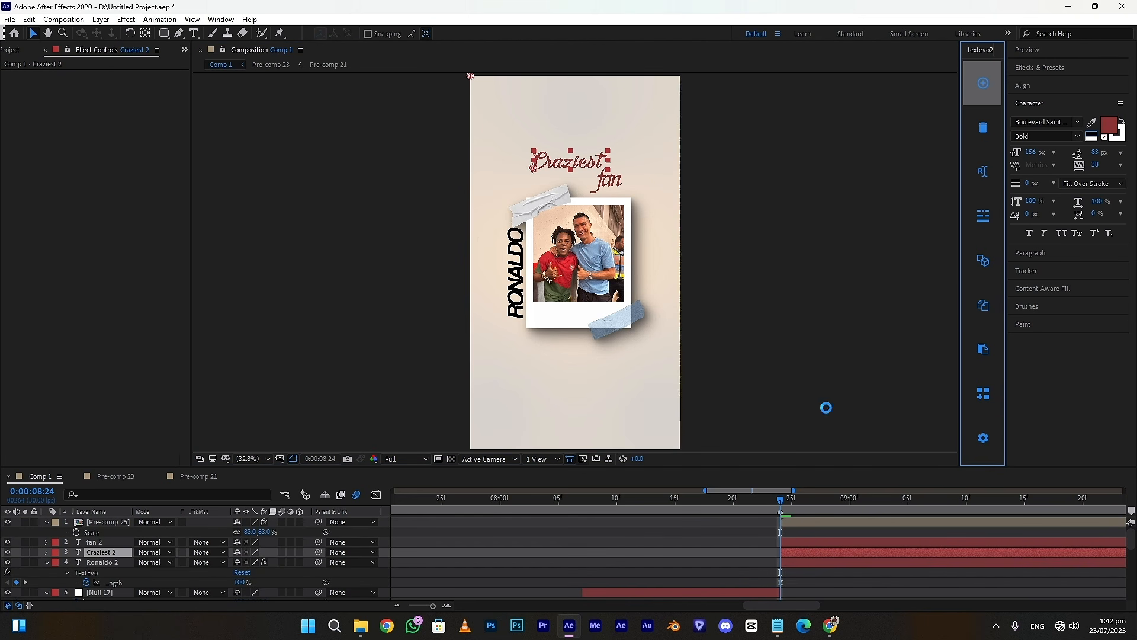
pyautogui.scroll(2, 793, 544)
pyautogui.click(796, 541)
pyautogui.click(983, 83)
# - Set the Ronaldo layer's TextEvo to a Y position of 30, scale 90% and blur 0, 10
pyautogui.click(802, 582)
pyautogui.click(17, 135)
pyautogui.click(26, 155)
pyautogui.write('30')
pyautogui.press('Return')
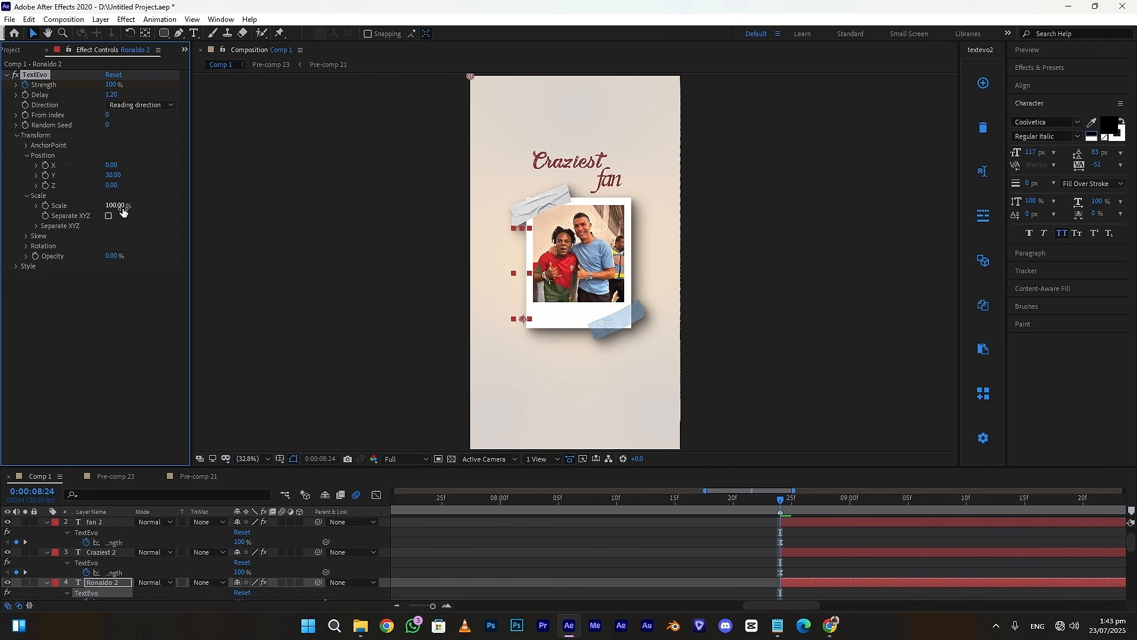
pyautogui.click(103, 336)
pyautogui.click(16, 266)
pyautogui.press('Return')
# - Adjust Craziest's TextEvo position, and give fan's TextEvo an X position of -30 and blur 0, 5
pyautogui.click(802, 553)
pyautogui.click(16, 136)
pyautogui.click(27, 155)
pyautogui.click(802, 522)
pyautogui.click(26, 155)
pyautogui.write('-30')
pyautogui.click(17, 235)
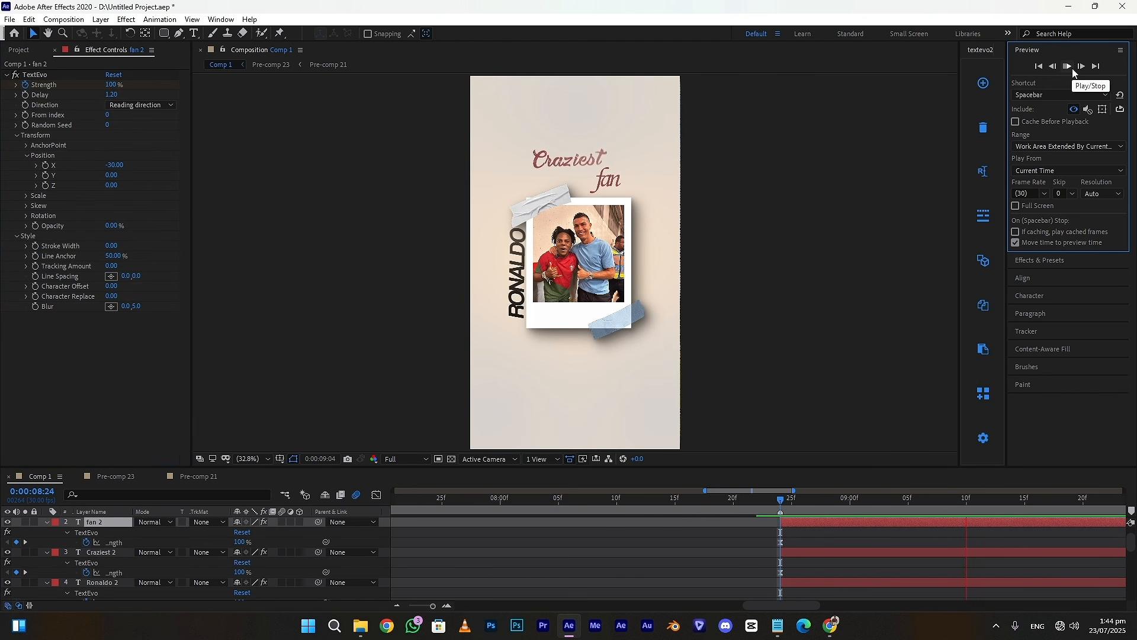
# - Preview the text animations around the Polaroid and collapse the text layers' properties
pyautogui.click(1071, 69)
pyautogui.keyDown('ctrl'); pyautogui.click(711, 552); pyautogui.keyUp('ctrl')
pyautogui.keyDown('ctrl'); pyautogui.click(557, 582); pyautogui.keyUp('ctrl')
pyautogui.press('u')
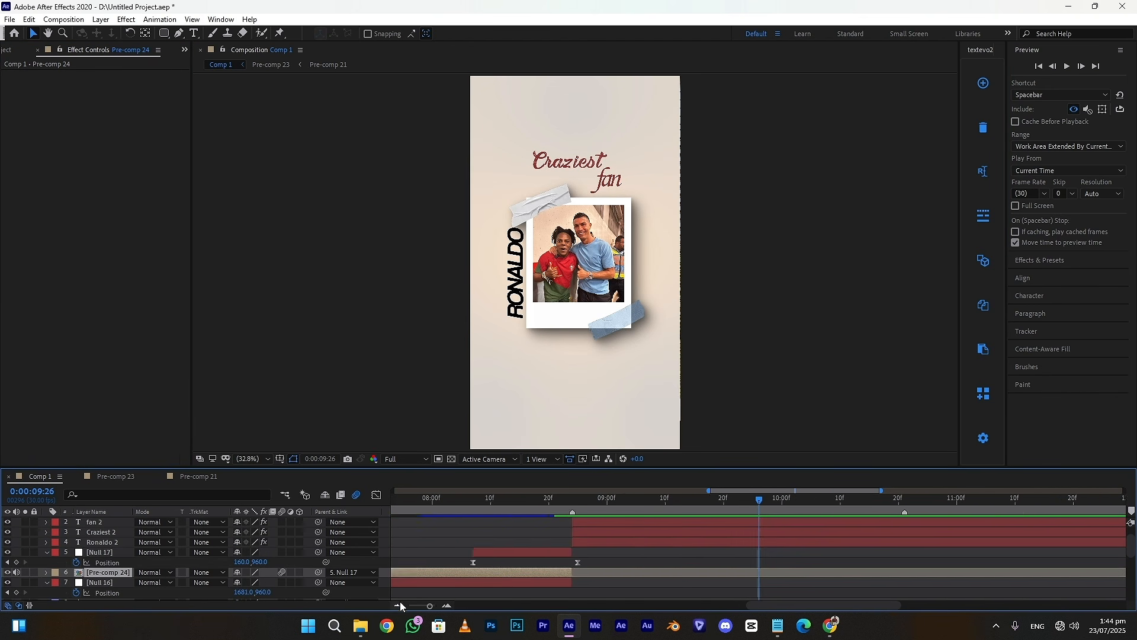
# - Precompose the Polaroid and the three text layers together
pyautogui.doubleClick(398, 605)
pyautogui.scroll(2, 681, 563)
pyautogui.click(699, 562)
pyautogui.keyDown('shift'); pyautogui.click(700, 522); pyautogui.keyUp('shift')
pyautogui.rightClick(700, 521)
pyautogui.click(748, 464)
pyautogui.click(589, 386)
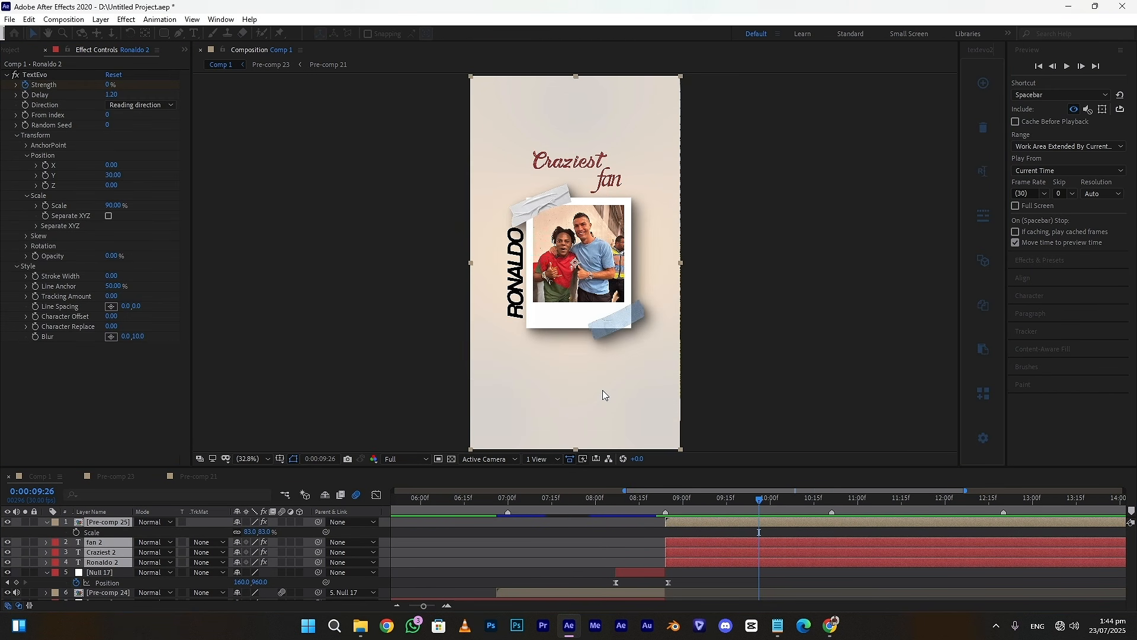
# - Add a null object and set a Position keyframe on it at 0:00:09:11
pyautogui.hotkey('ctrl', 'alt', 'shift', 'y')
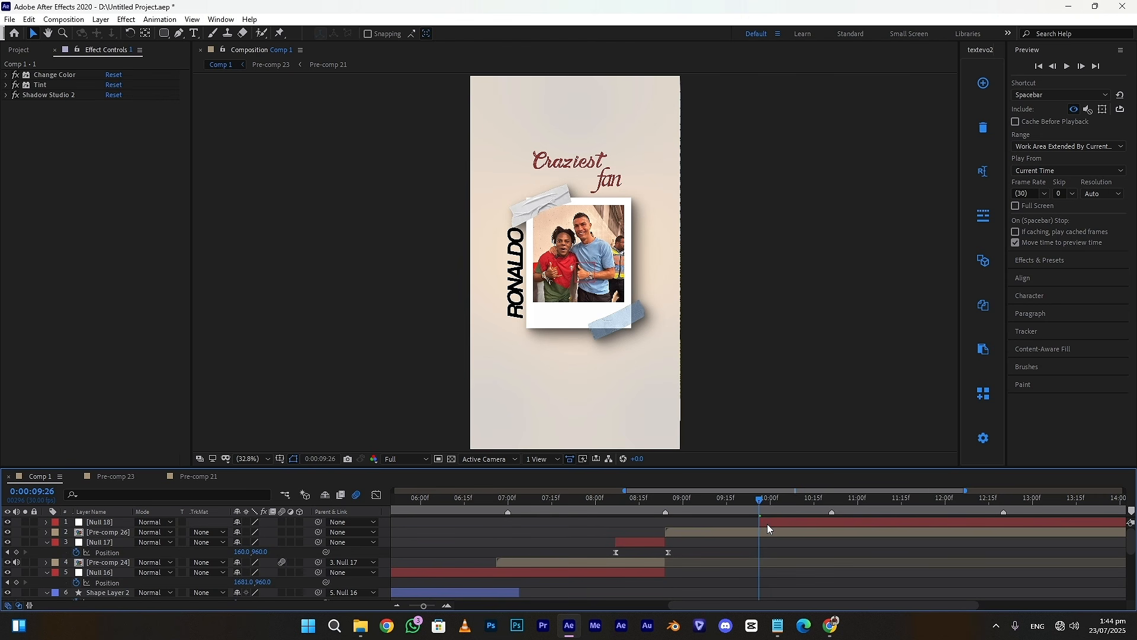
pyautogui.press('p')
pyautogui.click(716, 504)
pyautogui.click(76, 533)
# - Enable motion blur on the new precomp, parent it to the null and set the null's X position to 968 at 0:00:08:24
pyautogui.click(673, 544)
pyautogui.click(284, 542)
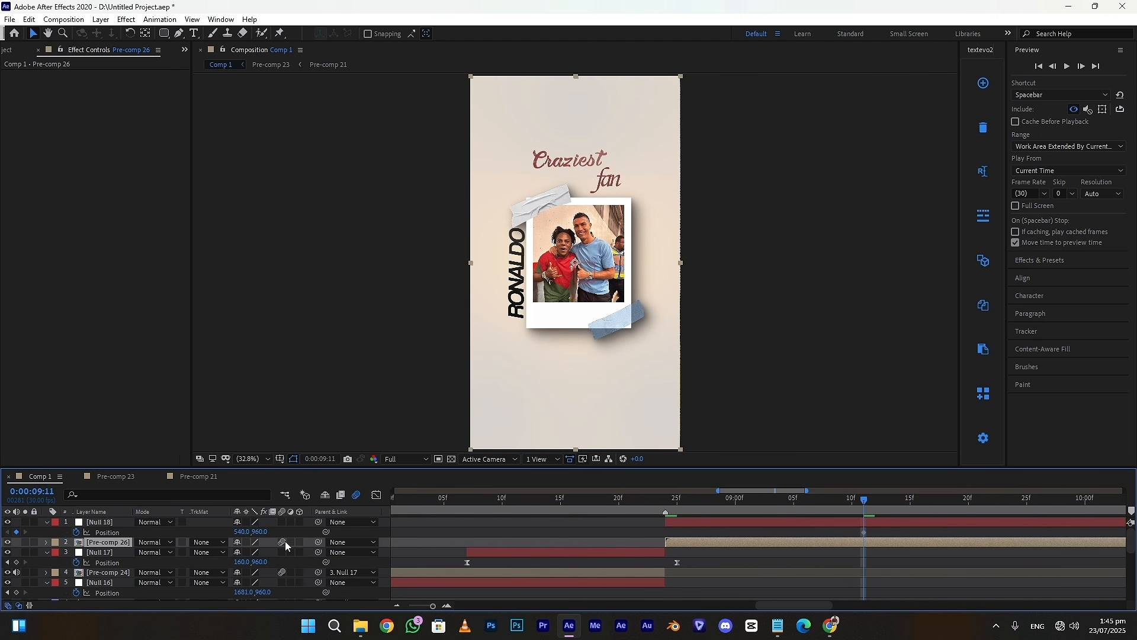
pyautogui.moveTo(319, 545); pyautogui.dragTo(98, 522)
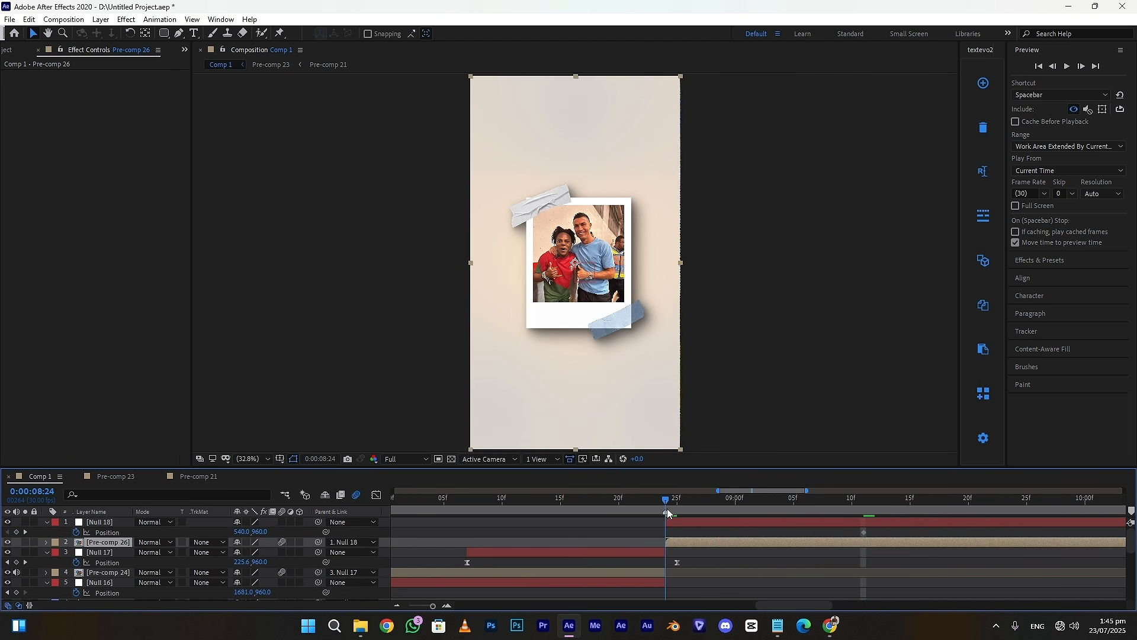
pyautogui.moveTo(248, 535); pyautogui.dragTo(494, 529)
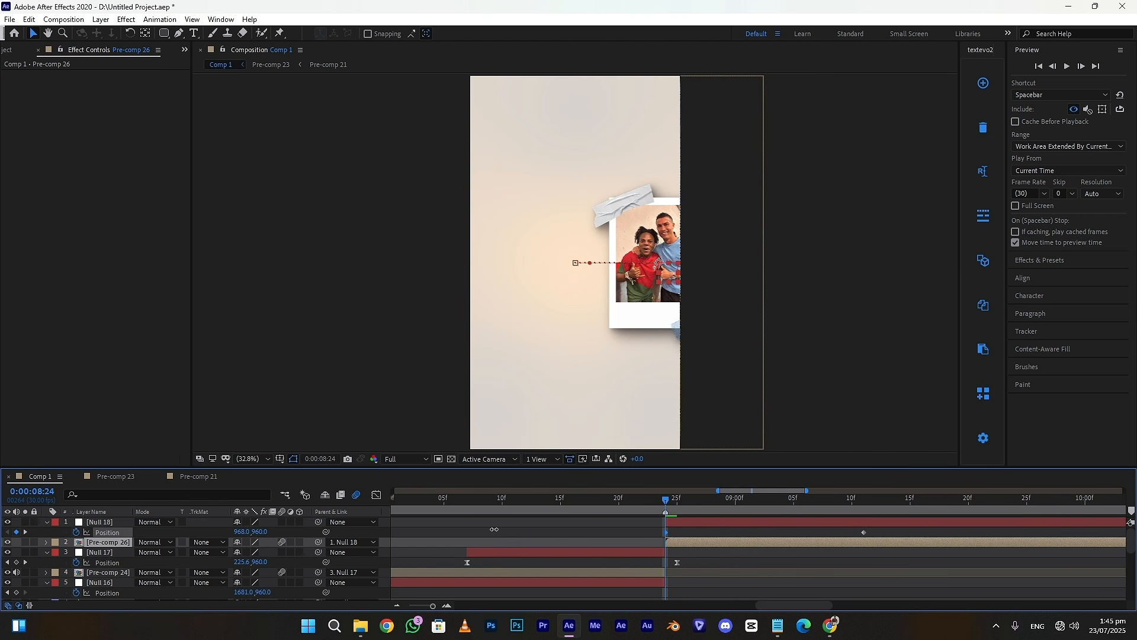
# - Ease the null's Position keyframes in the graph, shift the first one to about 0:00:08:21 and preview the slide-in
pyautogui.click(666, 531)
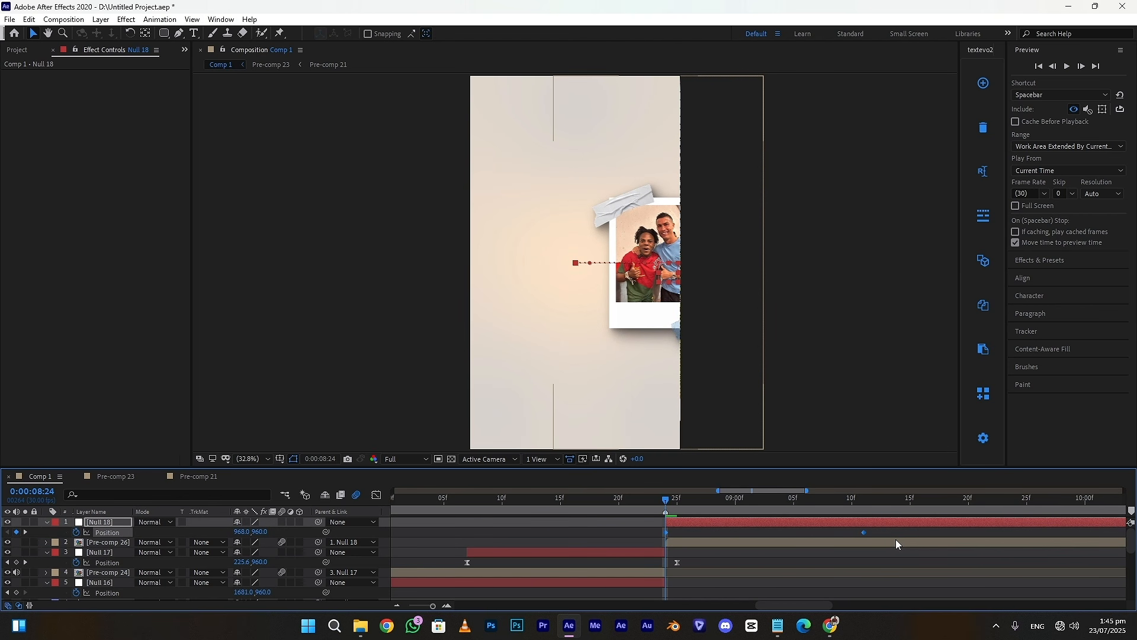
pyautogui.click(381, 495)
pyautogui.click(864, 558)
pyautogui.click(759, 500)
pyautogui.moveTo(832, 558); pyautogui.dragTo(421, 501)
pyautogui.click(377, 495)
pyautogui.click(665, 502)
pyautogui.click(608, 540)
pyautogui.click(1066, 67)
# - Keyframe the null's Scale at 81% during the slide-in
pyautogui.click(802, 520)
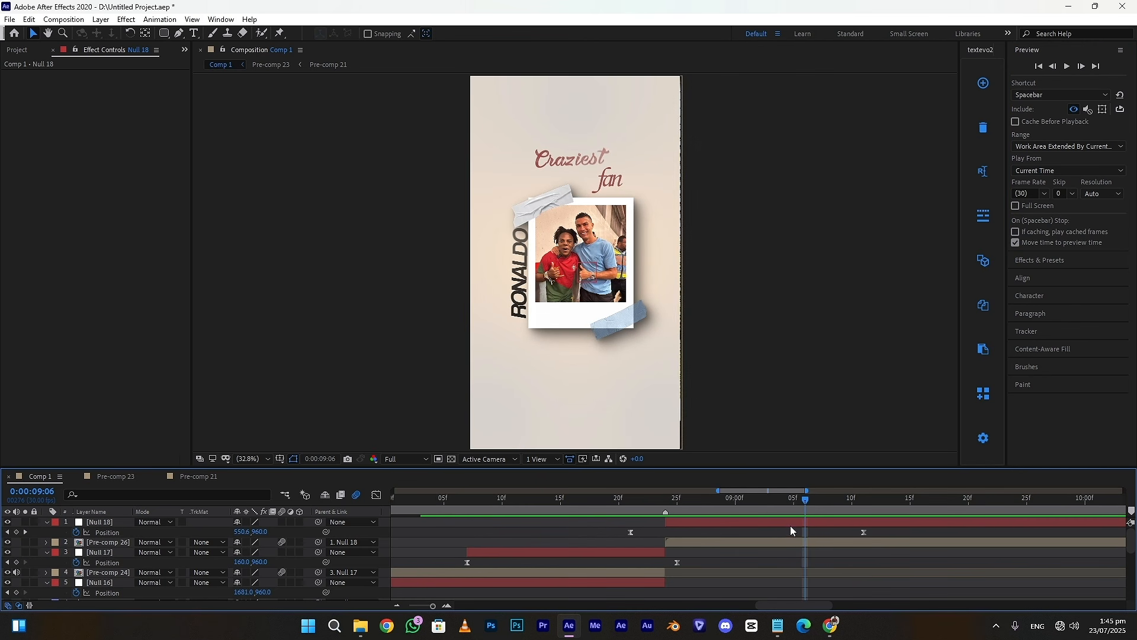
pyautogui.press('s')
pyautogui.click(77, 532)
pyautogui.moveTo(253, 531); pyautogui.dragTo(242, 532)
pyautogui.hscroll(2, 758, 542)
pyautogui.press('u')
pyautogui.moveTo(722, 541); pyautogui.dragTo(733, 541)
# - Set the null's Scale to 103% at 0:00:10:11, ease the Scale keyframes and preview the zoom
pyautogui.moveTo(722, 501); pyautogui.dragTo(999, 526)
pyautogui.moveTo(251, 542); pyautogui.dragTo(264, 542)
pyautogui.moveTo(1041, 541); pyautogui.dragTo(512, 561)
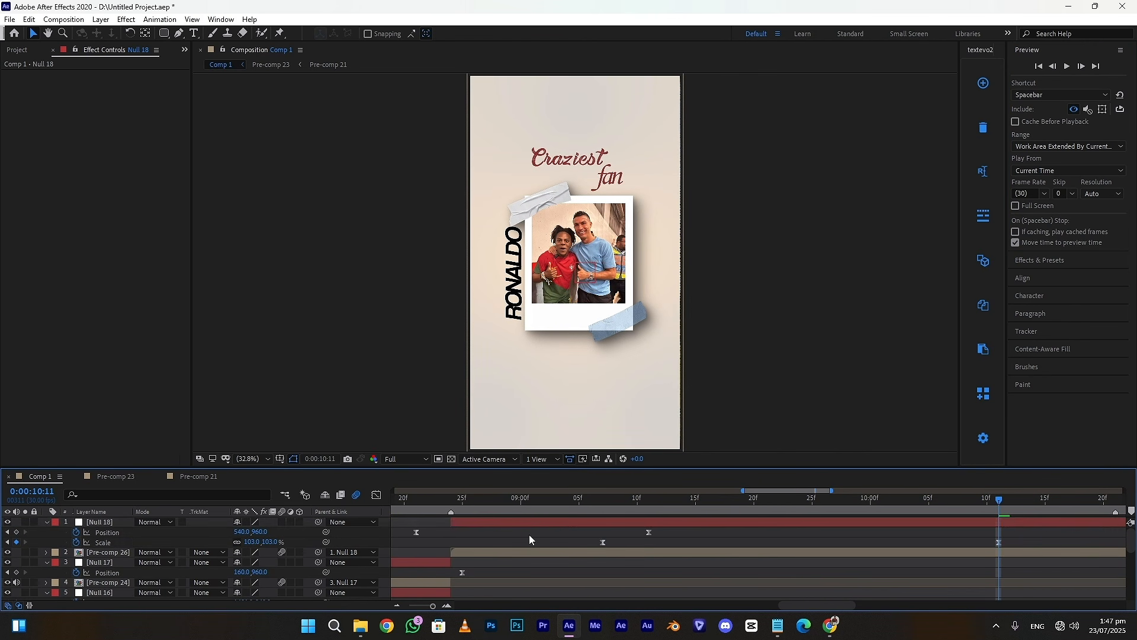
pyautogui.press('space')
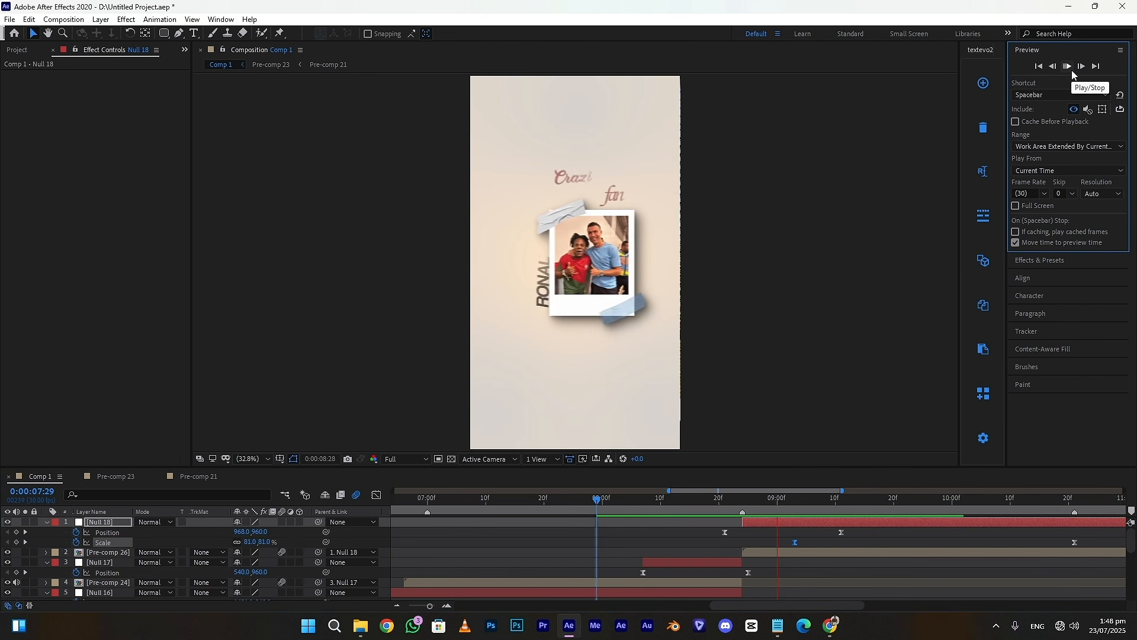
pyautogui.click(1071, 70)
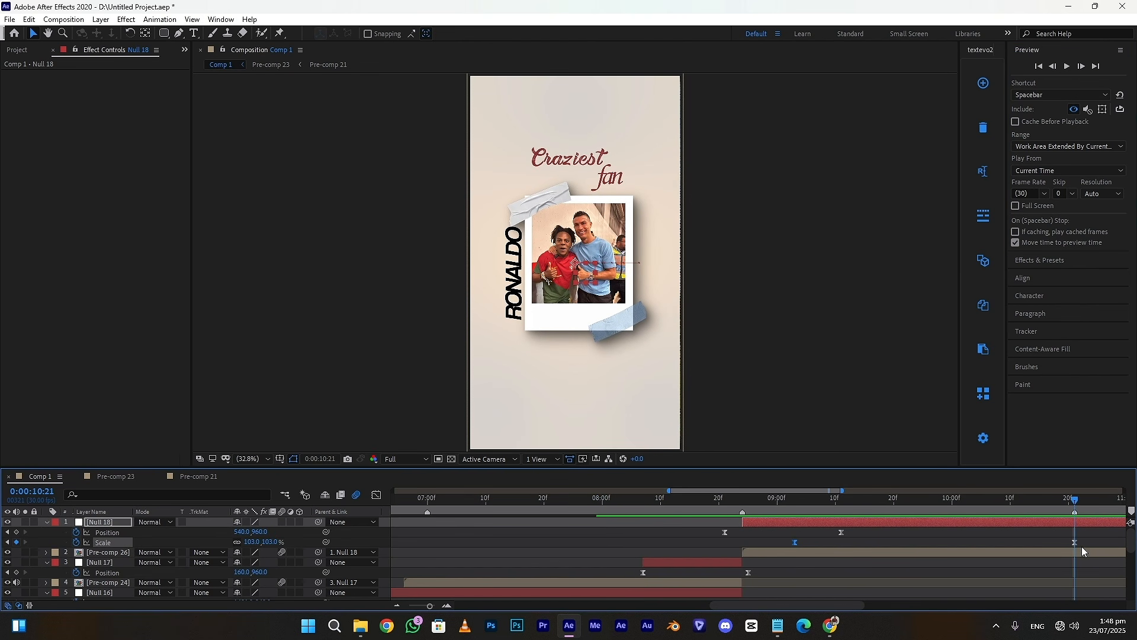
# - Cut off the Polaroid scene's precomp and null at 0:00:10:21 and collapse the layer properties
pyautogui.keyDown('ctrl'); pyautogui.click(1080, 552); pyautogui.keyUp('ctrl')
pyautogui.hotkey('ctrl', 'shift', 'd')
pyautogui.press('Delete')
pyautogui.click(1031, 523)
pyautogui.press('u')
pyautogui.click(710, 542)
pyautogui.press('u')
# - Add clip 5 to Comp 1 at 0:00:10:21 and scale it to 84%
pyautogui.moveTo(430, 606); pyautogui.dragTo(400, 610)
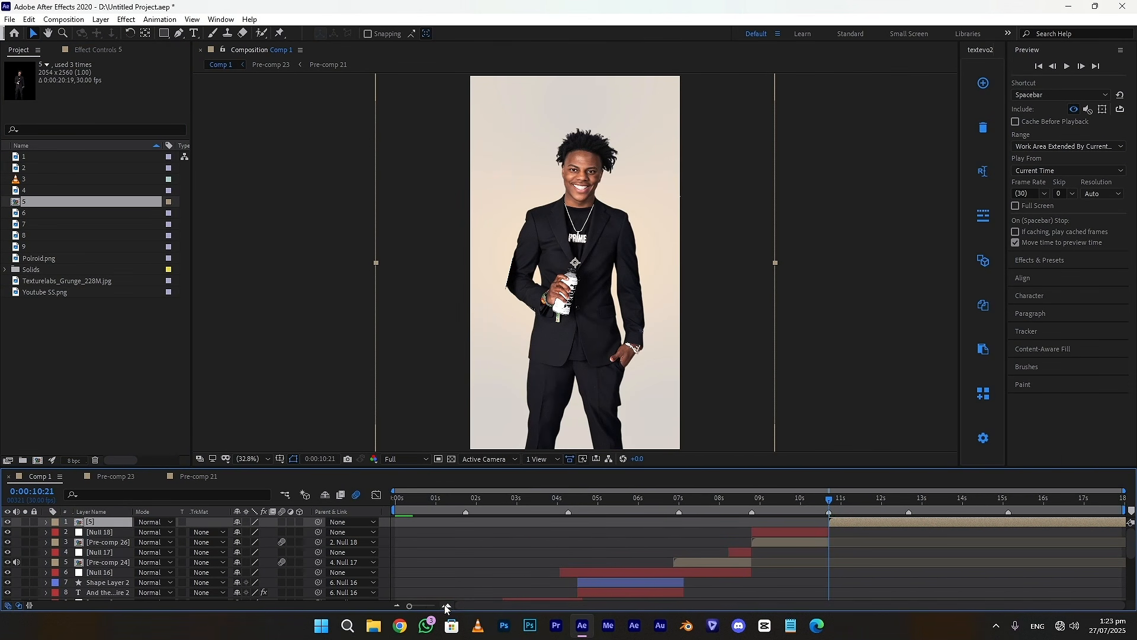
pyautogui.moveTo(763, 607); pyautogui.dragTo(820, 607)
pyautogui.press('s')
pyautogui.moveTo(250, 531); pyautogui.dragTo(238, 531)
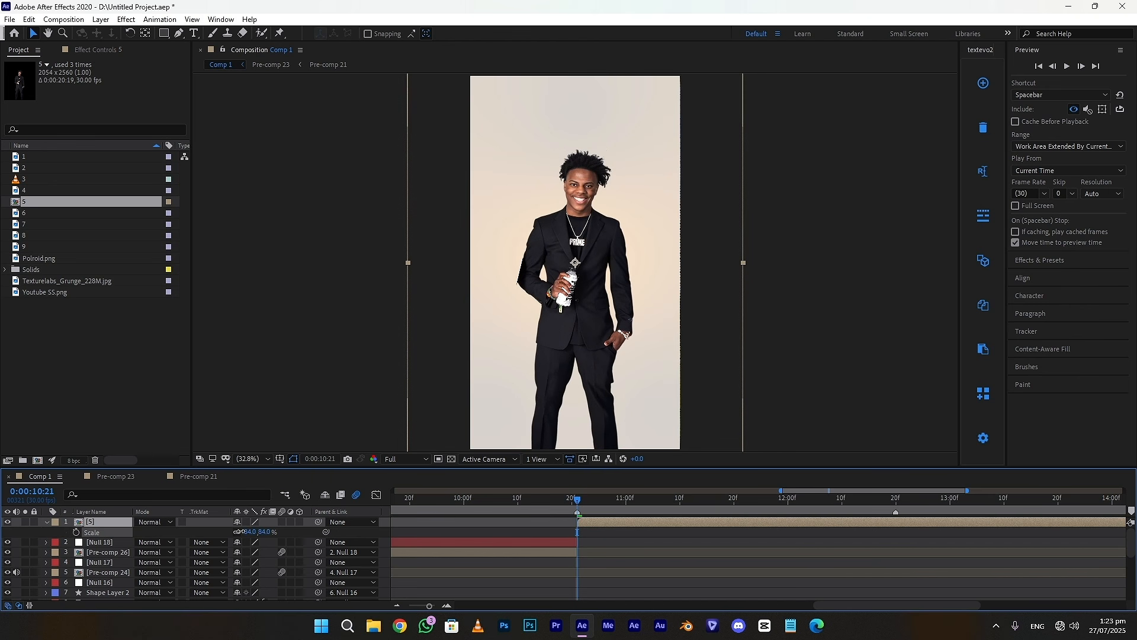
# - Cut off clip 5 one frame after 0:00:11:00 and return to 0:00:11:00
pyautogui.click(622, 500)
pyautogui.hotkey('ctrl', 'shift', 'd')
pyautogui.press('Delete')
pyautogui.press('pageup')
# - Draw a rectangular mask on clip 5 that keeps the man from his head down to below his waist
pyautogui.click(626, 523)
pyautogui.click(164, 34)
pyautogui.moveTo(465, 123); pyautogui.dragTo(696, 374)
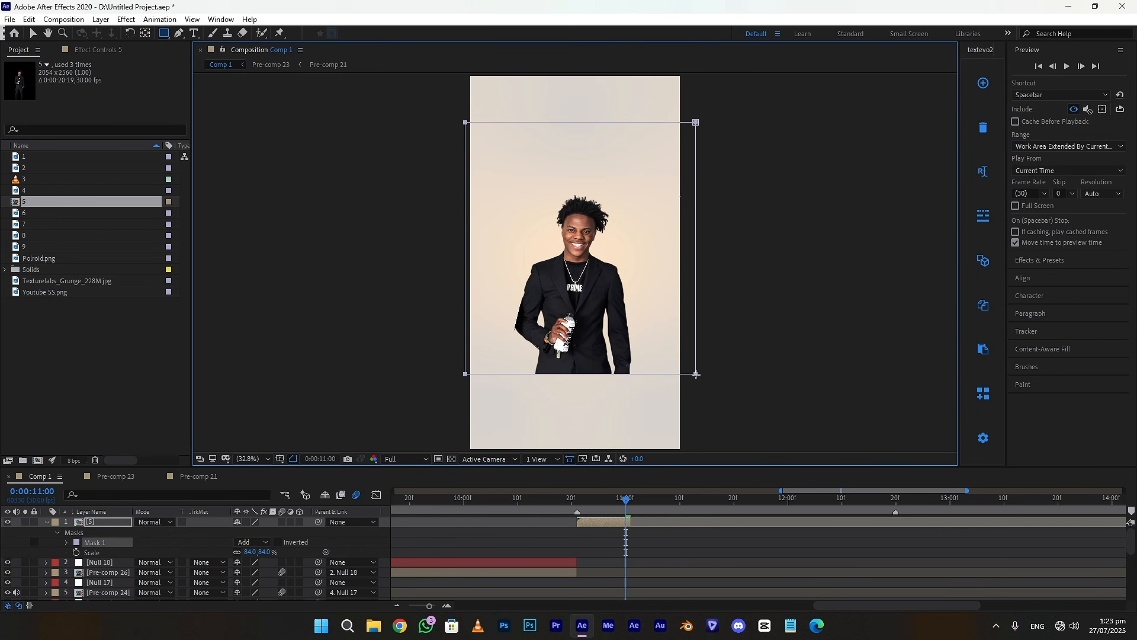
# - Add image 6 at 0:00:11:00, scale it to 55% and align its figure over the man in clip 5
pyautogui.moveTo(24, 212); pyautogui.dragTo(626, 519)
pyautogui.moveTo(253, 532); pyautogui.dragTo(235, 532)
pyautogui.press('v')
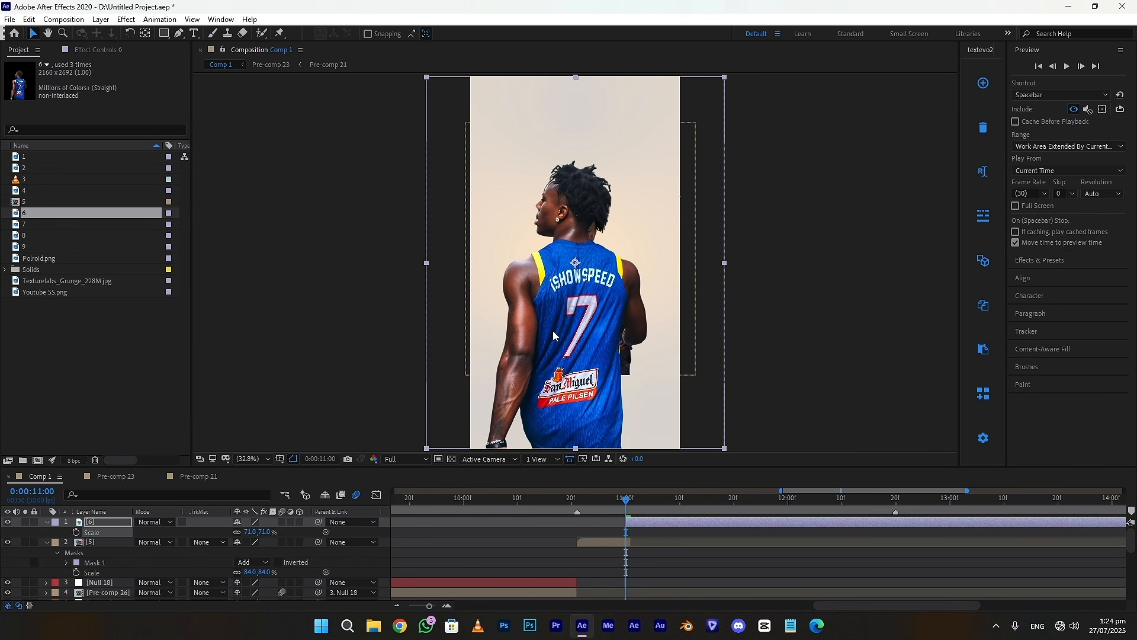
pyautogui.moveTo(585, 325); pyautogui.dragTo(586, 317)
pyautogui.moveTo(253, 532); pyautogui.dragTo(245, 532)
pyautogui.moveTo(584, 306); pyautogui.dragTo(581, 282)
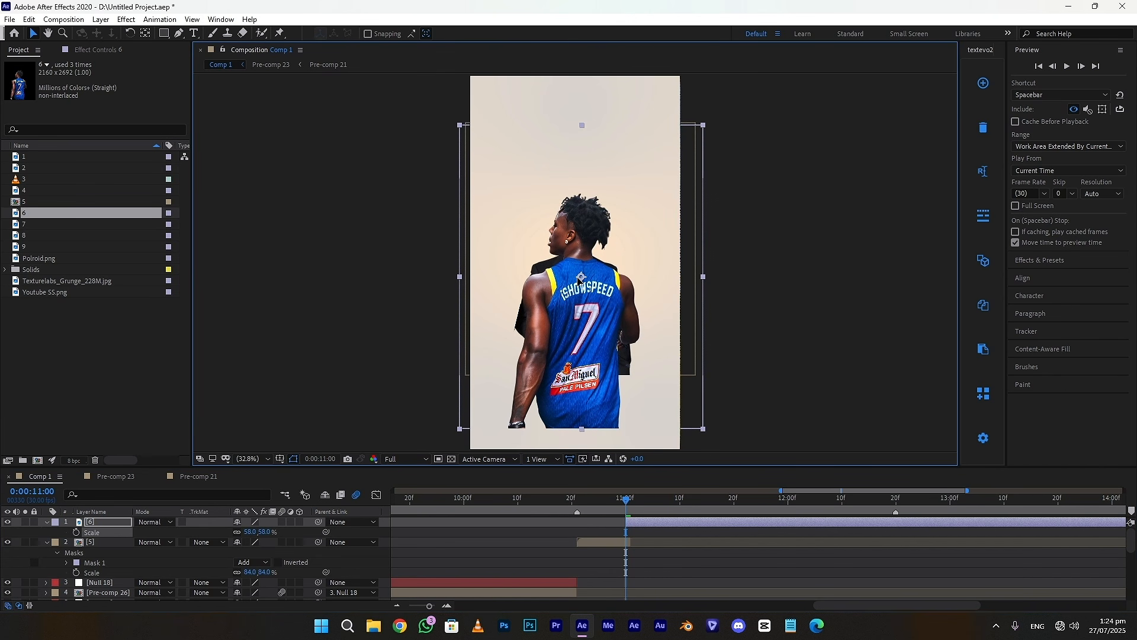
pyautogui.moveTo(260, 532); pyautogui.dragTo(254, 531)
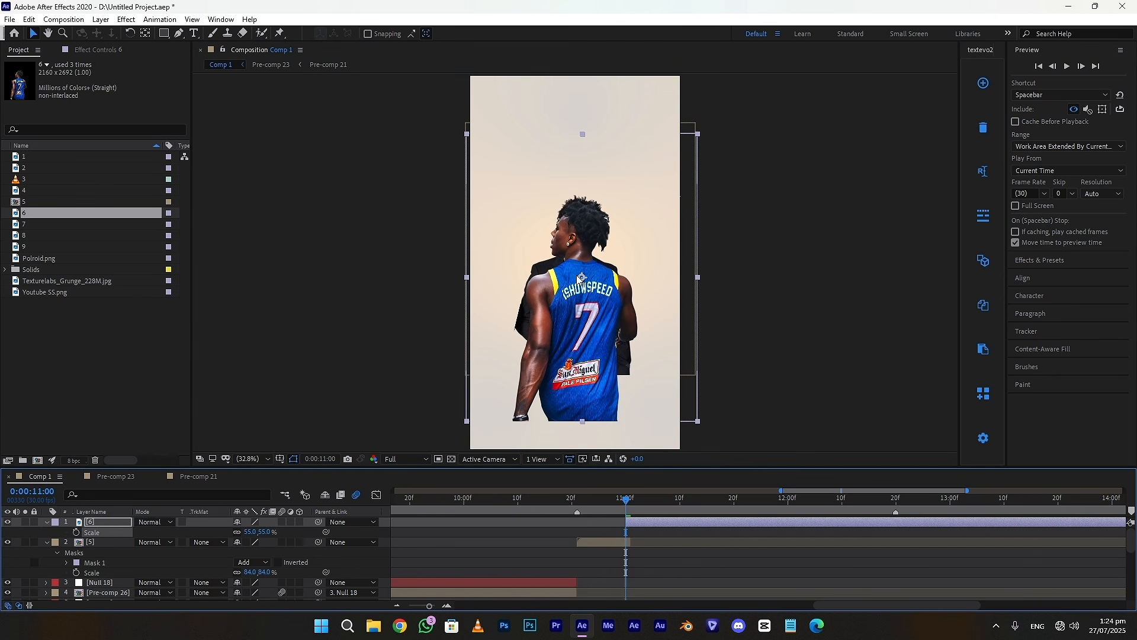
# - Draw a rectangular mask on image 6 that cuts its figure at the same waist level as clip 5
pyautogui.press('q')
pyautogui.moveTo(466, 144)
pyautogui.mouseDown()
pyautogui.moveTo(685, 338)
pyautogui.moveTo(697, 374)
pyautogui.mouseUp()
pyautogui.click(47, 522)
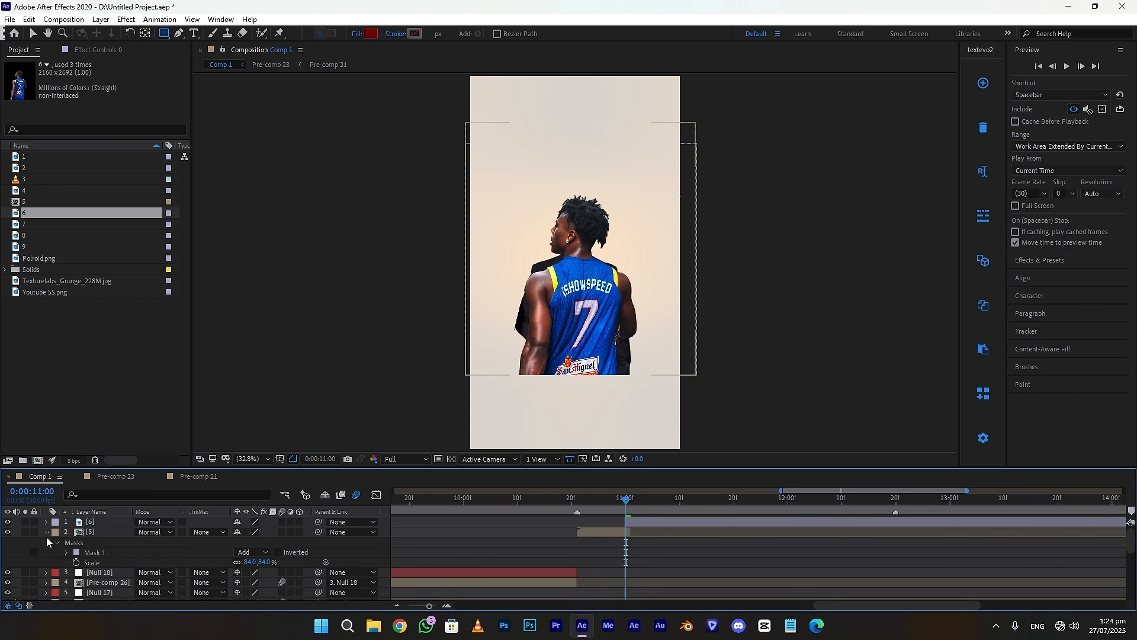
pyautogui.click(47, 532)
pyautogui.click(633, 552)
# - Place image 6 directly after clip 5 and trim its end at 0:00:11:10
pyautogui.click(630, 504)
pyautogui.click(632, 521)
pyautogui.moveTo(631, 500); pyautogui.dragTo(679, 502)
pyautogui.hotkey('alt', ']')
# - Add image 7 at 0:00:11:10, scale it to 62% and align its head with the figure in image 6
pyautogui.moveTo(27, 224); pyautogui.dragTo(89, 521)
pyautogui.press('s')
pyautogui.moveTo(250, 532); pyautogui.dragTo(227, 532)
pyautogui.press('v')
pyautogui.moveTo(573, 262); pyautogui.dragTo(590, 323)
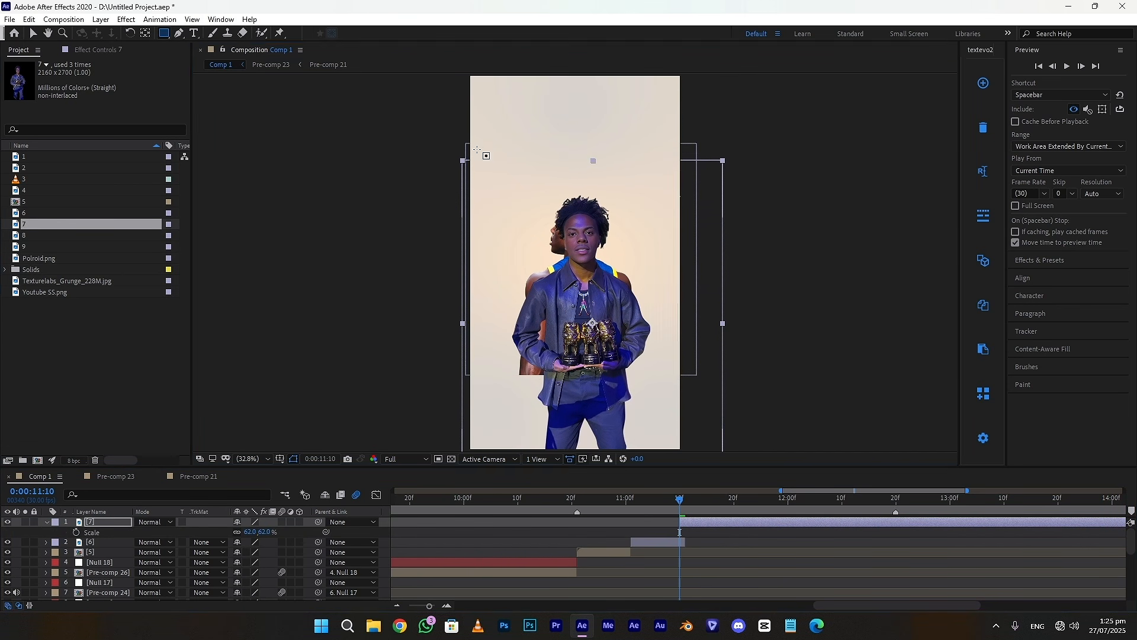
# - Mask image 7 with a rectangle ending at the shared waist line and trim its end at 0:00:11:20
pyautogui.moveTo(467, 148); pyautogui.dragTo(679, 374)
pyautogui.moveTo(679, 501); pyautogui.dragTo(734, 503)
pyautogui.hotkey('alt', ']')
# - Add image 8 at 0:00:11:20, scale it down and align its figure with the one in image 7
pyautogui.moveTo(28, 236); pyautogui.dragTo(89, 521)
pyautogui.press('s')
pyautogui.moveTo(250, 532); pyautogui.dragTo(214, 532)
pyautogui.press('v')
pyautogui.moveTo(576, 263); pyautogui.dragTo(590, 302)
pyautogui.moveTo(248, 531); pyautogui.dragTo(246, 532)
pyautogui.moveTo(584, 308); pyautogui.dragTo(583, 305)
# - Mask image 8 with a rectangle ending at the shared waist line and trim its end at 0:00:12:00
pyautogui.click(164, 35)
pyautogui.moveTo(446, 137); pyautogui.dragTo(774, 375)
pyautogui.moveTo(748, 523); pyautogui.dragTo(787, 502)
pyautogui.hotkey('alt', ']')
# - Add image 9 at 0:00:12:00, scale it down and align its figure with the one in image 8
pyautogui.moveTo(28, 247); pyautogui.dragTo(812, 520)
pyautogui.press('s')
pyautogui.moveTo(250, 531); pyautogui.dragTo(235, 532)
pyautogui.press('v')
pyautogui.moveTo(576, 263); pyautogui.dragTo(582, 369)
pyautogui.moveTo(247, 532); pyautogui.dragTo(249, 532)
# - Mask image 9 with a rectangle ending at the shared waist line and trim its end at 0:00:12:10
pyautogui.click(164, 34)
pyautogui.moveTo(466, 156); pyautogui.dragTo(698, 378)
pyautogui.moveTo(802, 523); pyautogui.dragTo(842, 502)
pyautogui.hotkey('alt', ']')
# - Collapse all layer properties, duplicate the five figure layers 5 to 9 and bring the copies to the top of the stack
pyautogui.hotkey('ctrl', 'a')
pyautogui.press('u')
pyautogui.click(786, 542)
pyautogui.click(814, 523)
pyautogui.hotkey('ctrl', 'a')
pyautogui.hotkey('ctrl', 'd')
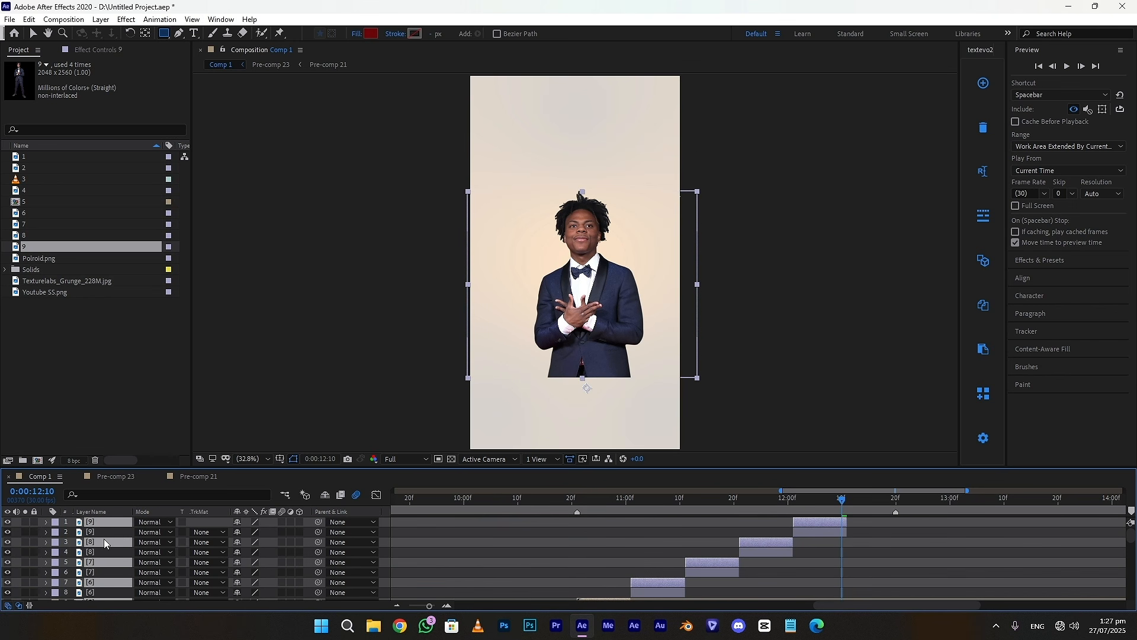
pyautogui.hotkey('ctrl', 'shift', ']')
# - Shift the copied figure layers to follow directly after the original image 9, and delete one surplus copy
pyautogui.moveTo(610, 558); pyautogui.dragTo(874, 569)
pyautogui.click(873, 573)
pyautogui.moveTo(873, 513); pyautogui.dragTo(1016, 521)
pyautogui.click(1031, 533)
pyautogui.press('Delete')
# - Pre-compose all original and copied figure layers together
pyautogui.scroll(-1, 598, 573)
pyautogui.keyDown('shift'); pyautogui.click(605, 574); pyautogui.keyUp('shift')
pyautogui.rightClick(605, 574)
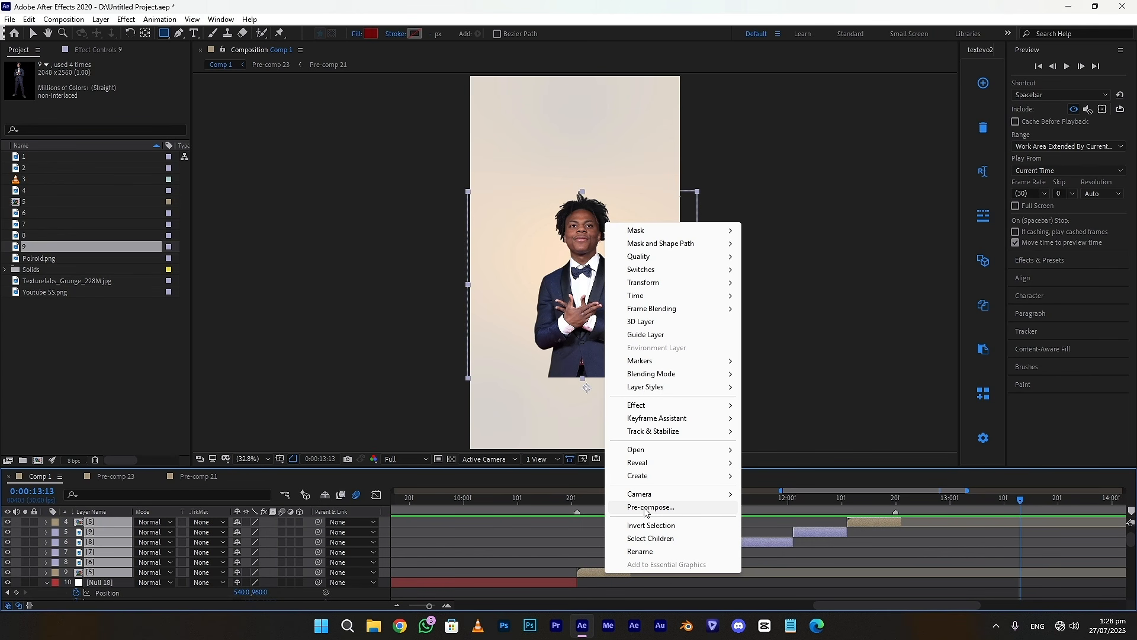
pyautogui.click(639, 513)
pyautogui.click(594, 389)
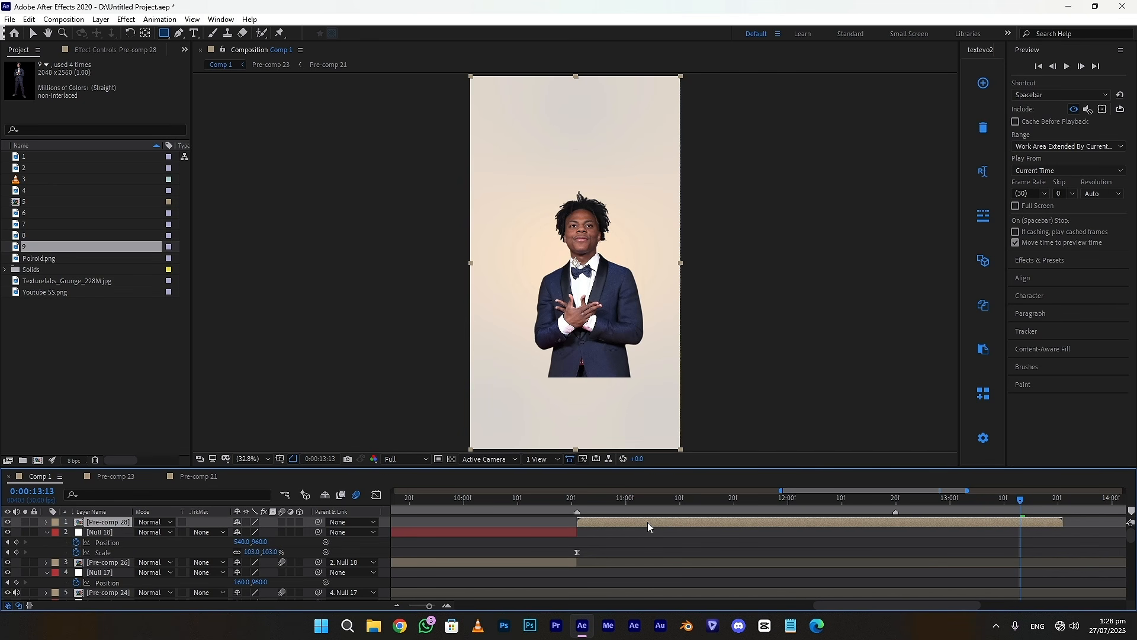
# - Time-stretch the new pre-comp to about half its duration and collapse the properties of all layers
pyautogui.rightClick(648, 521)
pyautogui.moveTo(711, 245)
pyautogui.click(825, 271)
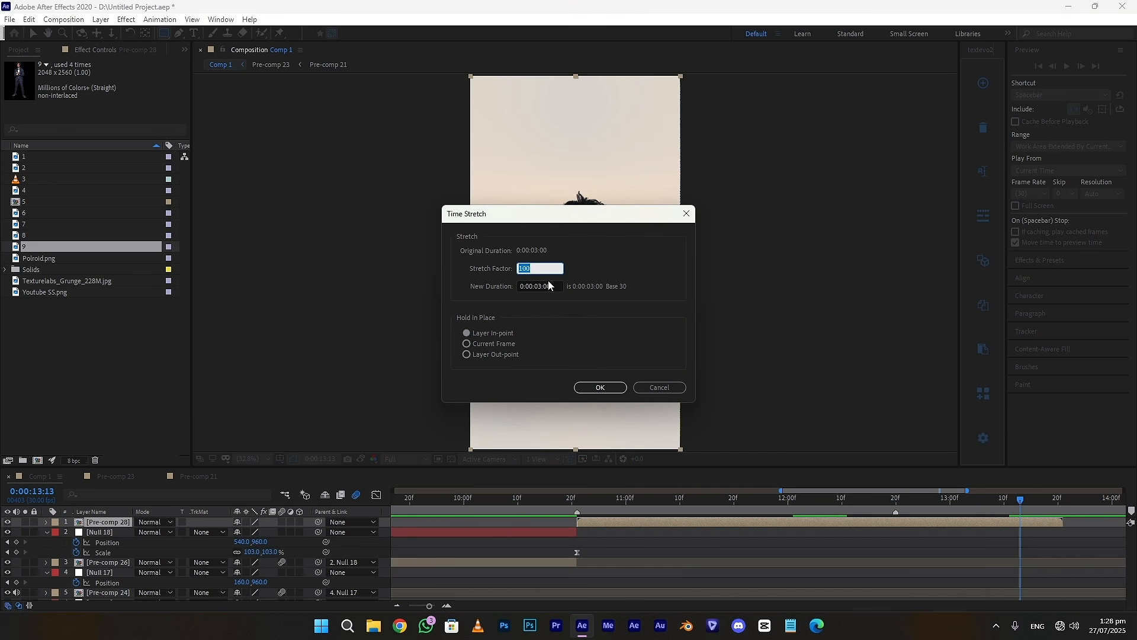
pyautogui.click(587, 392)
pyautogui.hotkey('ctrl', 'a')
pyautogui.press('u')
# - Move the pre-comp a few frames later than 0:00:10:21 and draw a dark red, nearly square rectangle across the frame's middle
pyautogui.click(97, 522)
pyautogui.click(580, 501)
pyautogui.moveTo(586, 522); pyautogui.dragTo(620, 522)
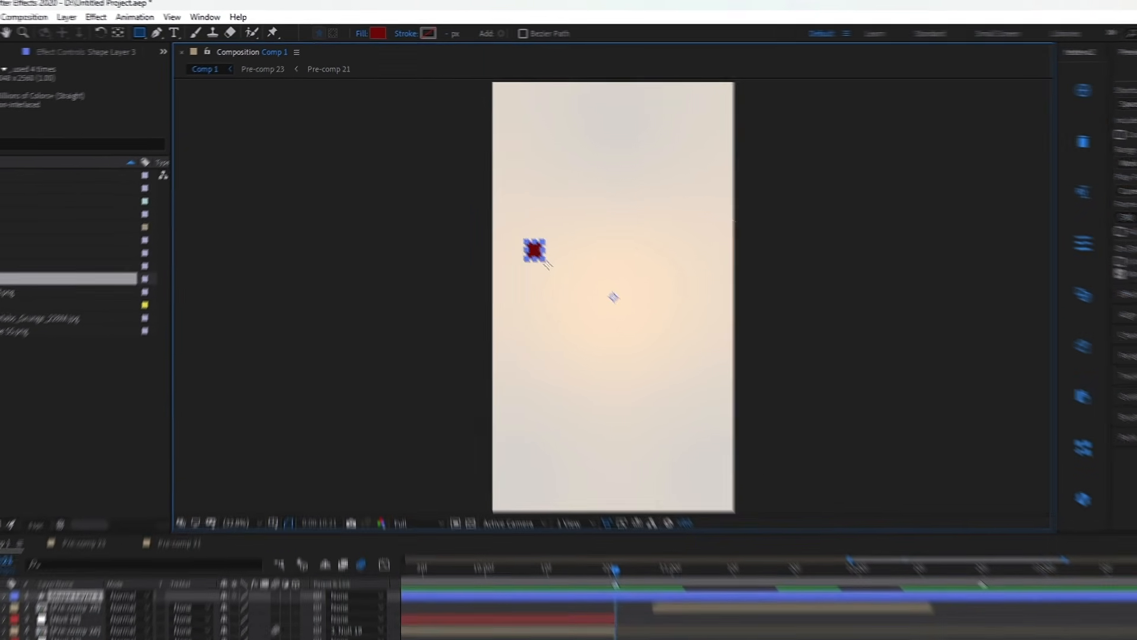
pyautogui.moveTo(501, 215); pyautogui.dragTo(656, 355)
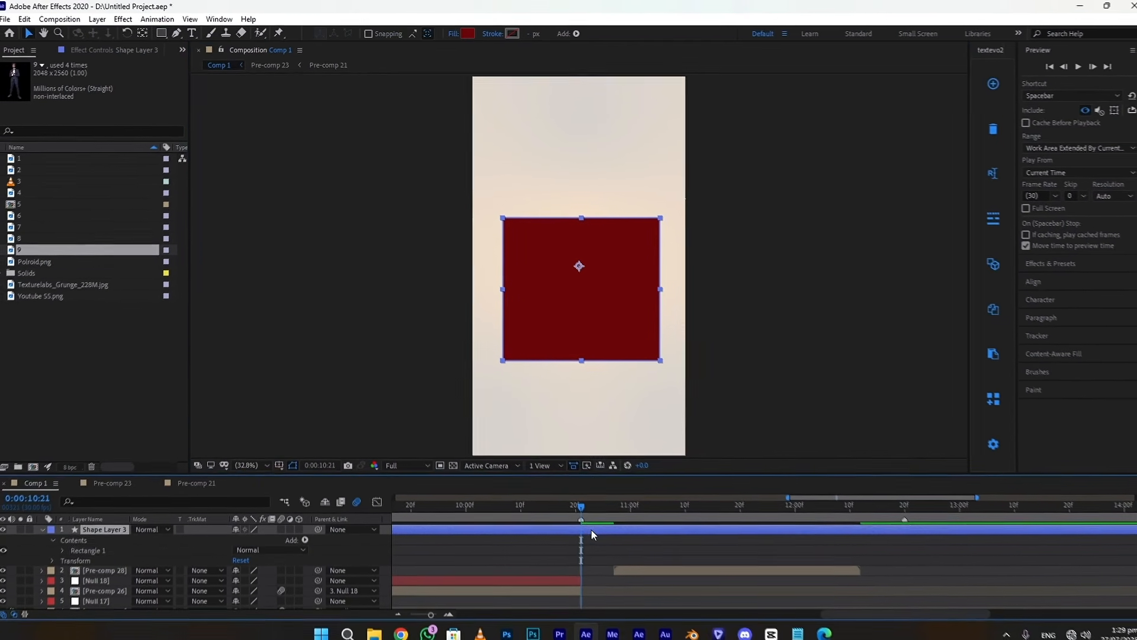
# - Split the red shape layer at 0:00:10:21 and delete the part before it
pyautogui.press('v')
pyautogui.hotkey('ctrl', 'shift', 'd')
pyautogui.click(574, 532)
pyautogui.press('Delete')
pyautogui.click(598, 524)
# - Start the figure pre-comp at 0:00:10:21 and give it an Alpha track matte from the red shape layer
pyautogui.moveTo(642, 532); pyautogui.dragTo(622, 530)
pyautogui.click(243, 520)
pyautogui.click(260, 551)
# - Duplicate the red shape layer and place the copy below the matted pre-comp as its background
pyautogui.click(719, 503)
pyautogui.hotkey('ctrl', 'd')
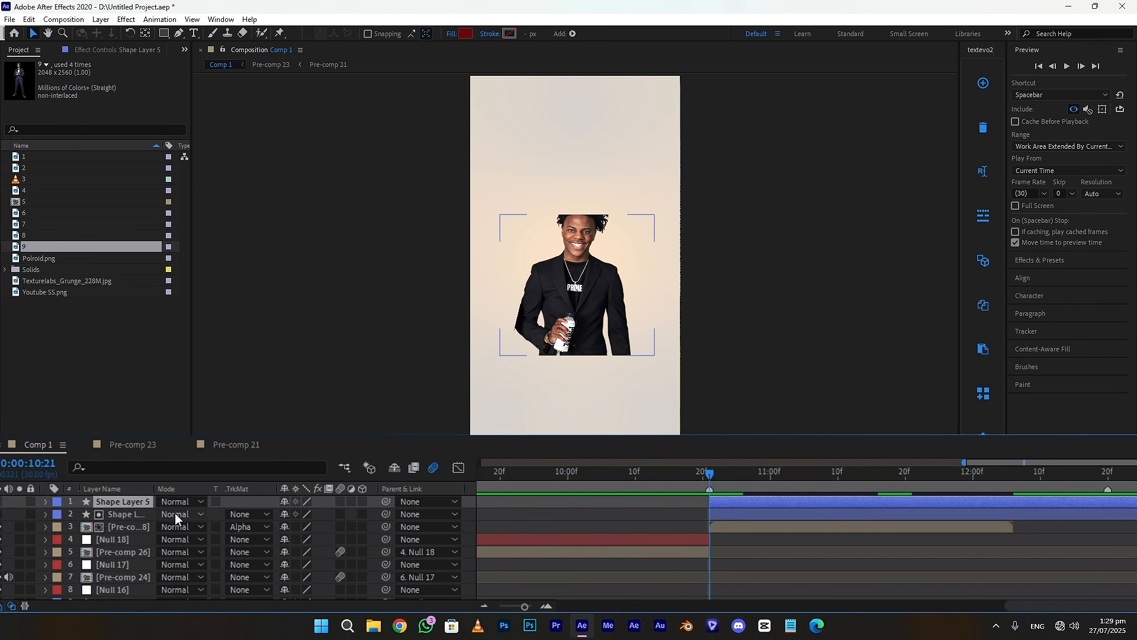
pyautogui.moveTo(126, 532); pyautogui.dragTo(126, 535)
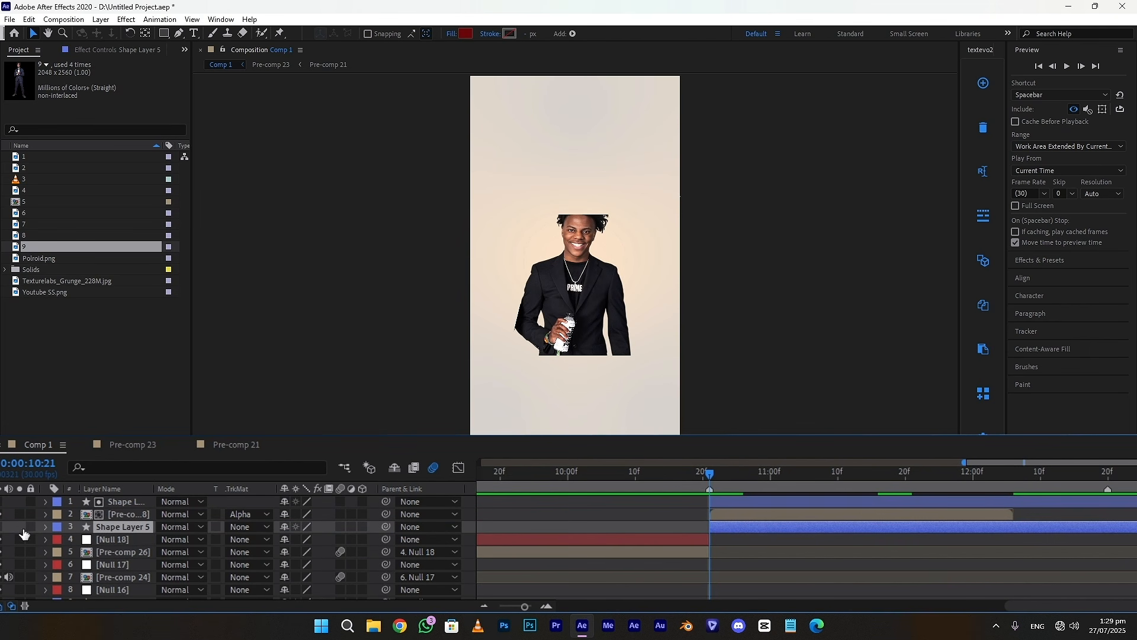
# - Enlarge the figure pre-comp slightly and raise it to position 540, 824 within the red rectangle
pyautogui.click(723, 517)
pyautogui.press('p')
pyautogui.moveTo(316, 528); pyautogui.dragTo(283, 526)
pyautogui.press('s')
pyautogui.press('p')
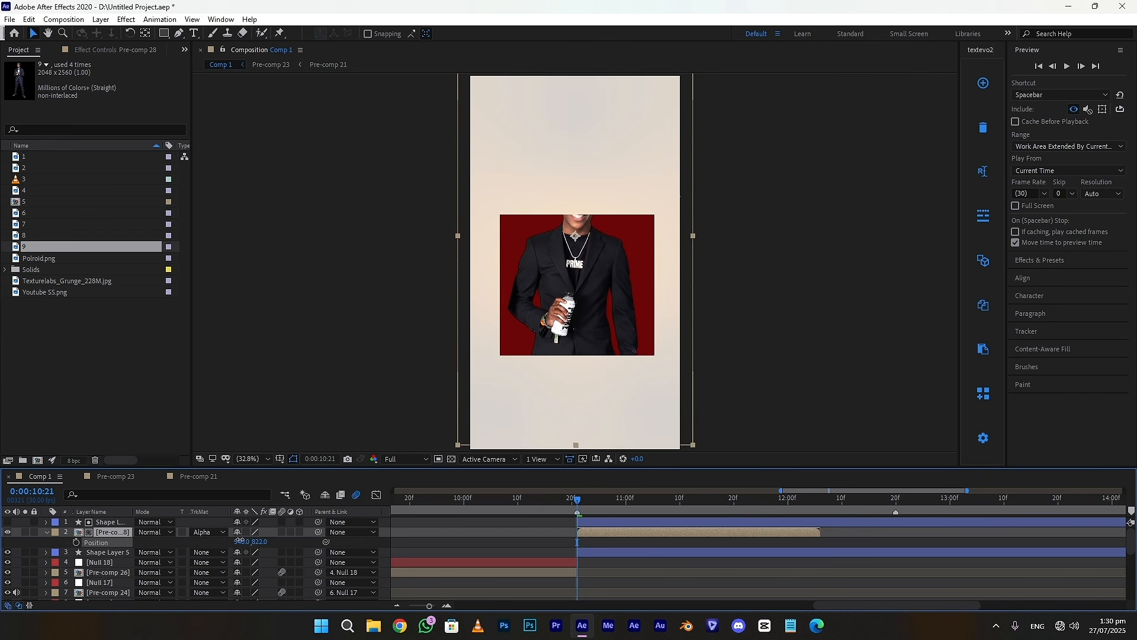
# - Duplicate the figure pre-comp without the matte and mask the copy with a rectangle from above the head to the chest
pyautogui.moveTo(596, 507); pyautogui.dragTo(621, 511)
pyautogui.hotkey('ctrl', 'd')
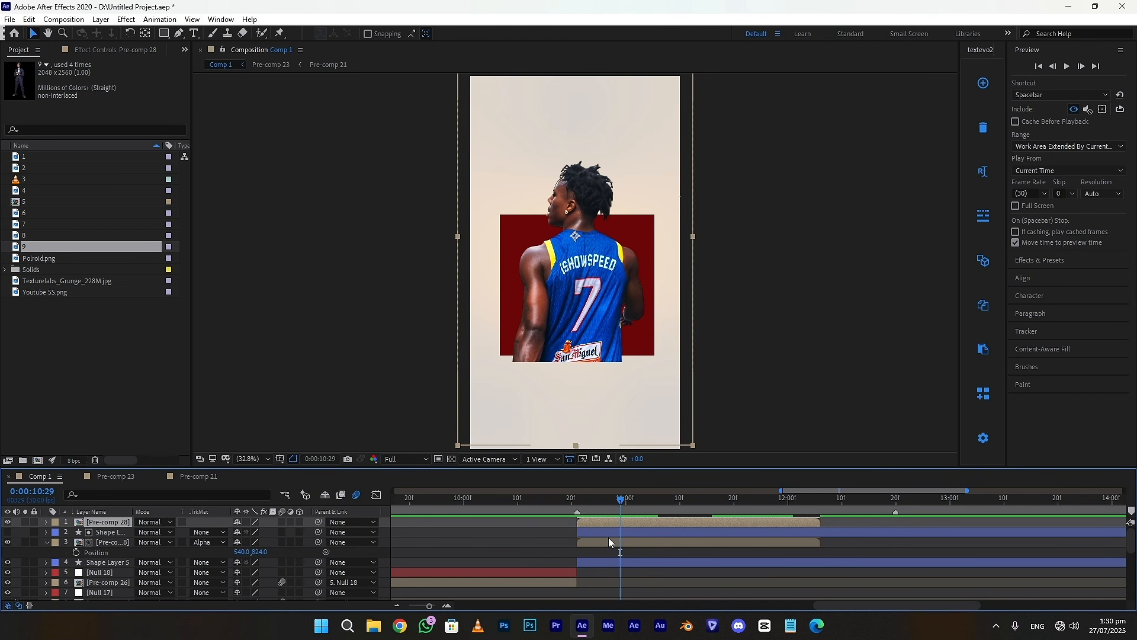
pyautogui.click(164, 34)
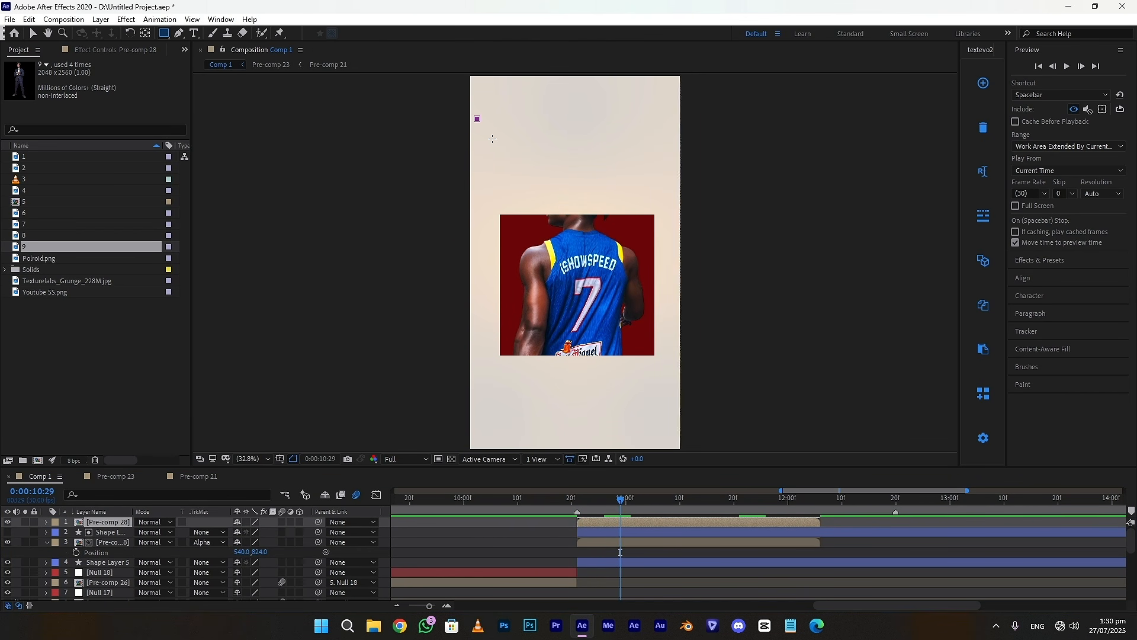
pyautogui.moveTo(478, 119); pyautogui.dragTo(648, 264)
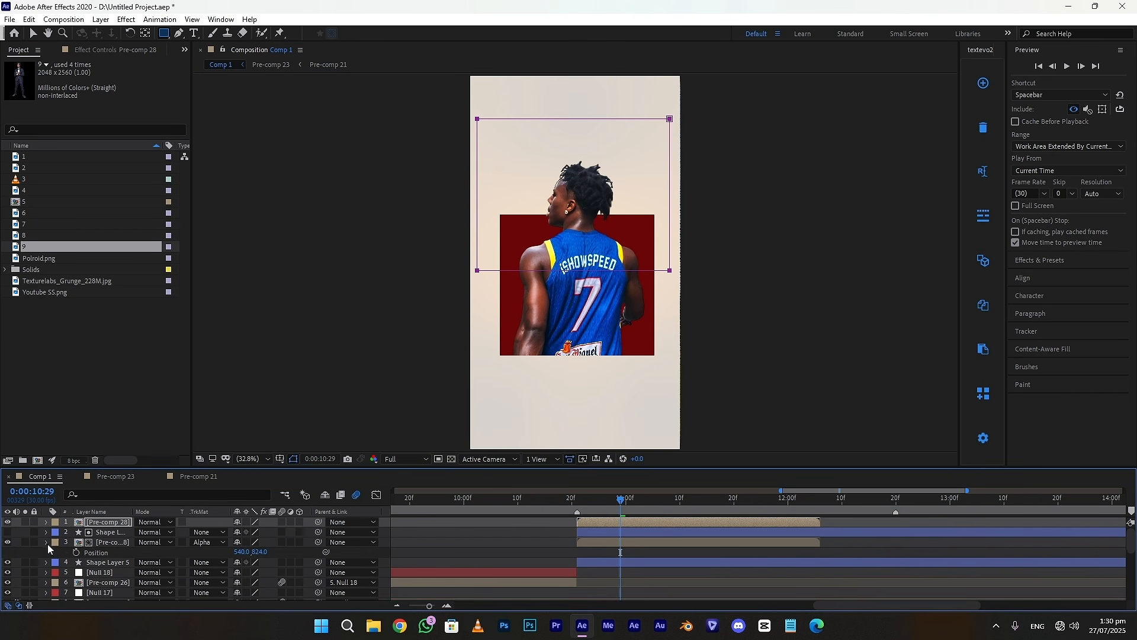
# - Start both figure pre-comps at about 0:00:10:27 and select both red shape layers with their Scale shown at 0:00:10:21
pyautogui.moveTo(616, 498); pyautogui.dragTo(603, 503)
pyautogui.click(613, 528)
pyautogui.keyDown('ctrl'); pyautogui.click(612, 550); pyautogui.keyUp('ctrl')
pyautogui.press('s')
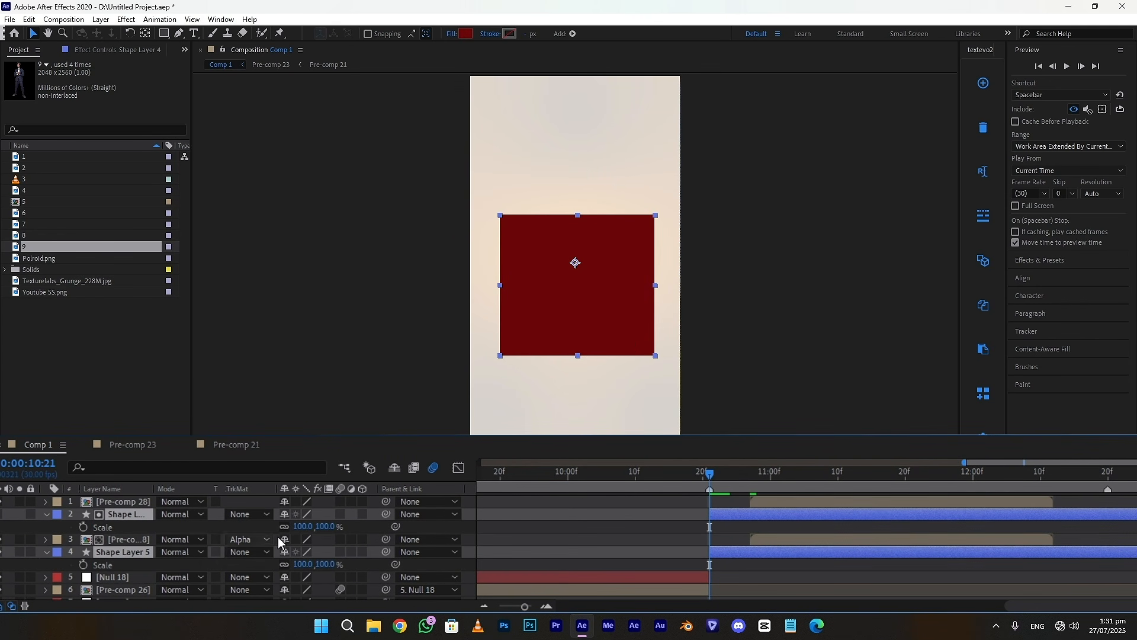
# - Keyframe the Scale of both red shapes from 100, 26% at 0:00:10:21 to 100, 100% at about 0:00:11:19
pyautogui.click(83, 526)
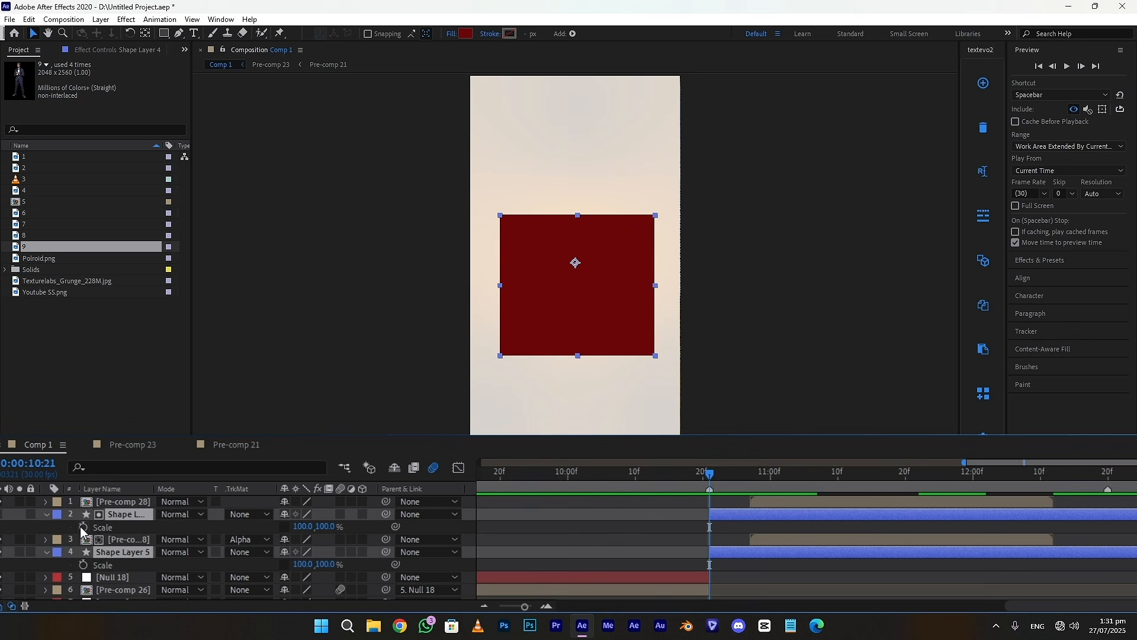
pyautogui.moveTo(862, 484); pyautogui.dragTo(893, 482)
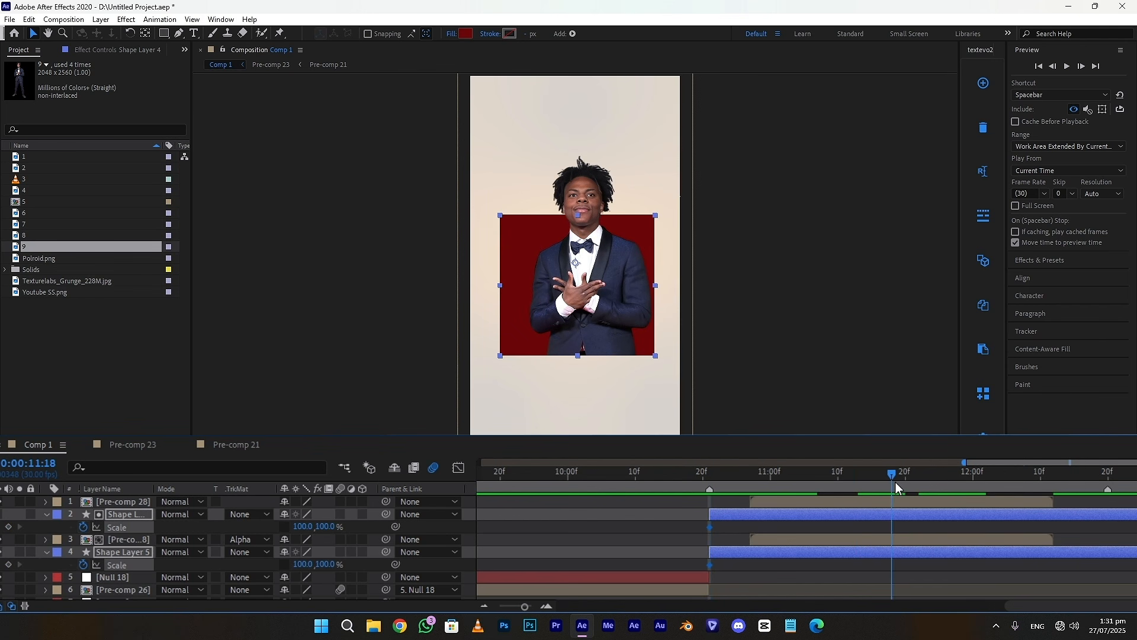
pyautogui.moveTo(710, 525); pyautogui.dragTo(896, 538)
pyautogui.click(720, 478)
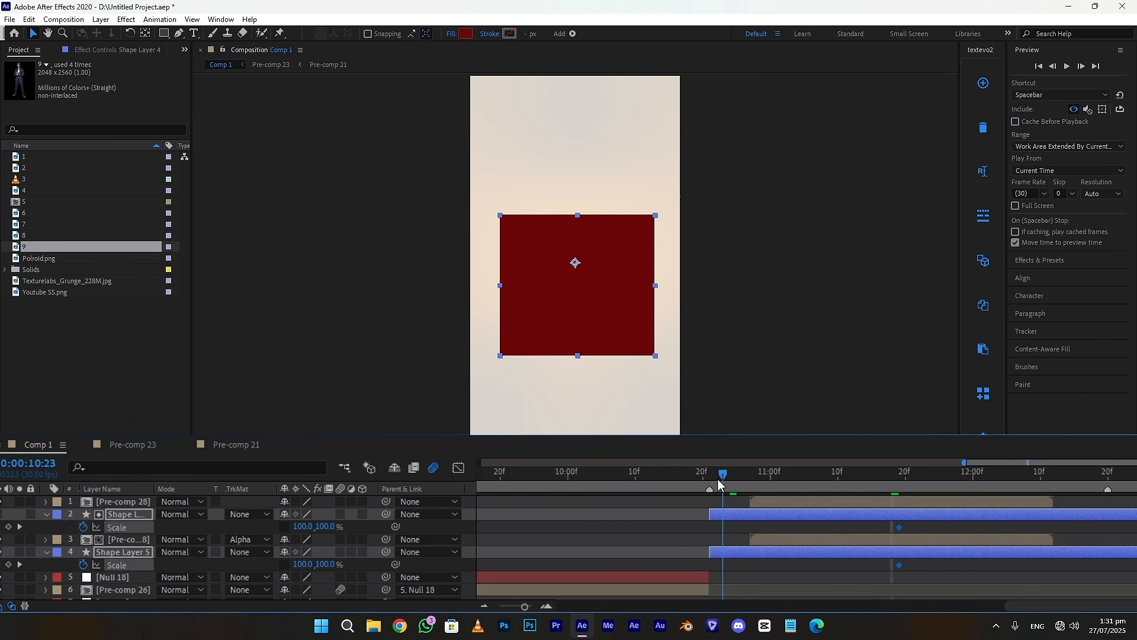
pyautogui.moveTo(326, 528); pyautogui.dragTo(272, 528)
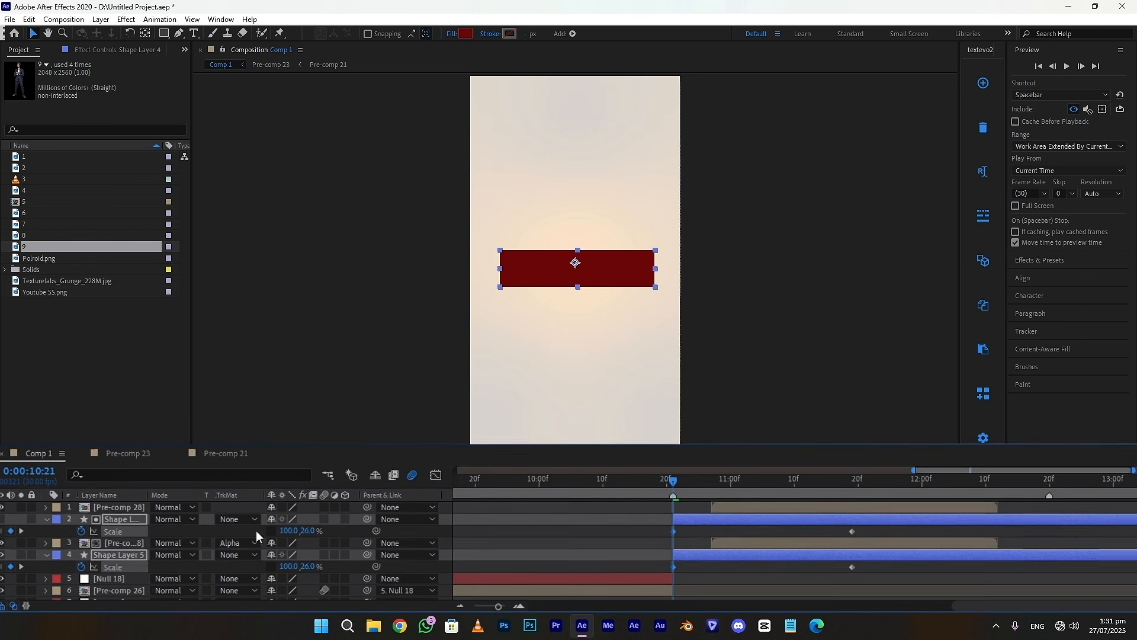
# - Apply Easy Ease to the red shapes' Scale keyframes and reshape the speed graph for a fast start and slow finish
pyautogui.moveTo(655, 519); pyautogui.dragTo(843, 556)
pyautogui.moveTo(691, 566); pyautogui.dragTo(744, 581)
pyautogui.press('F9')
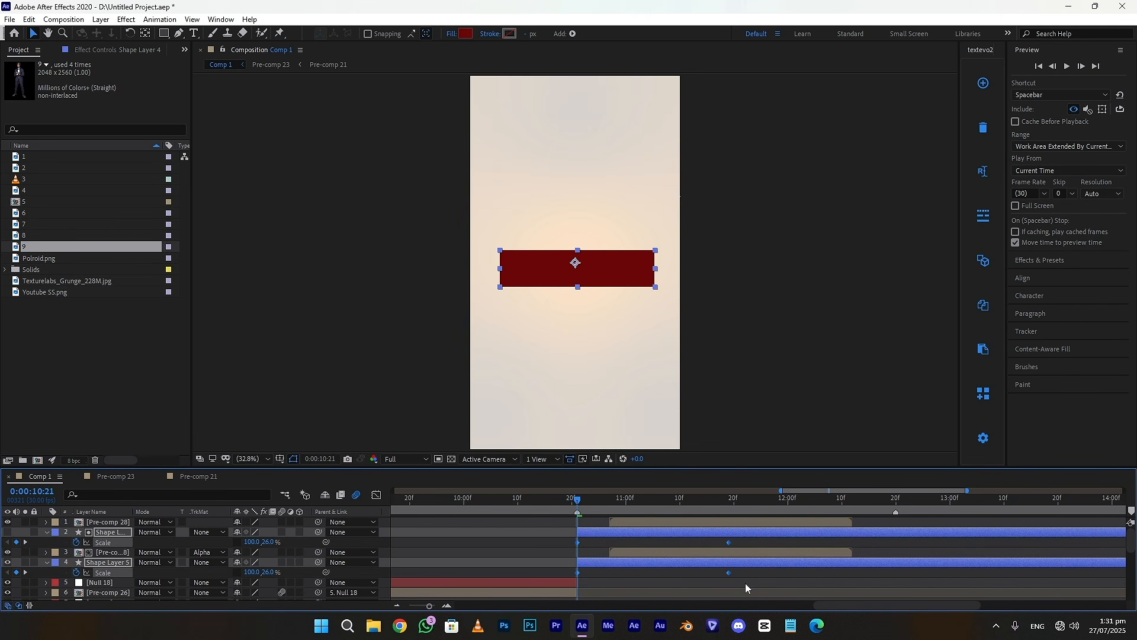
pyautogui.click(377, 497)
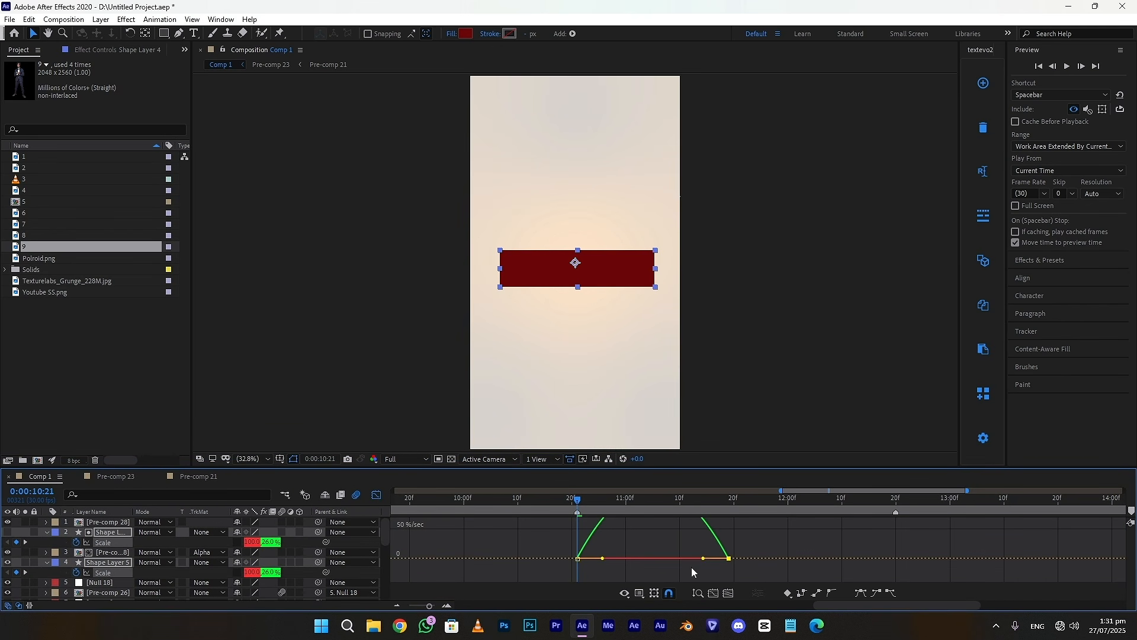
pyautogui.moveTo(703, 558); pyautogui.dragTo(601, 559)
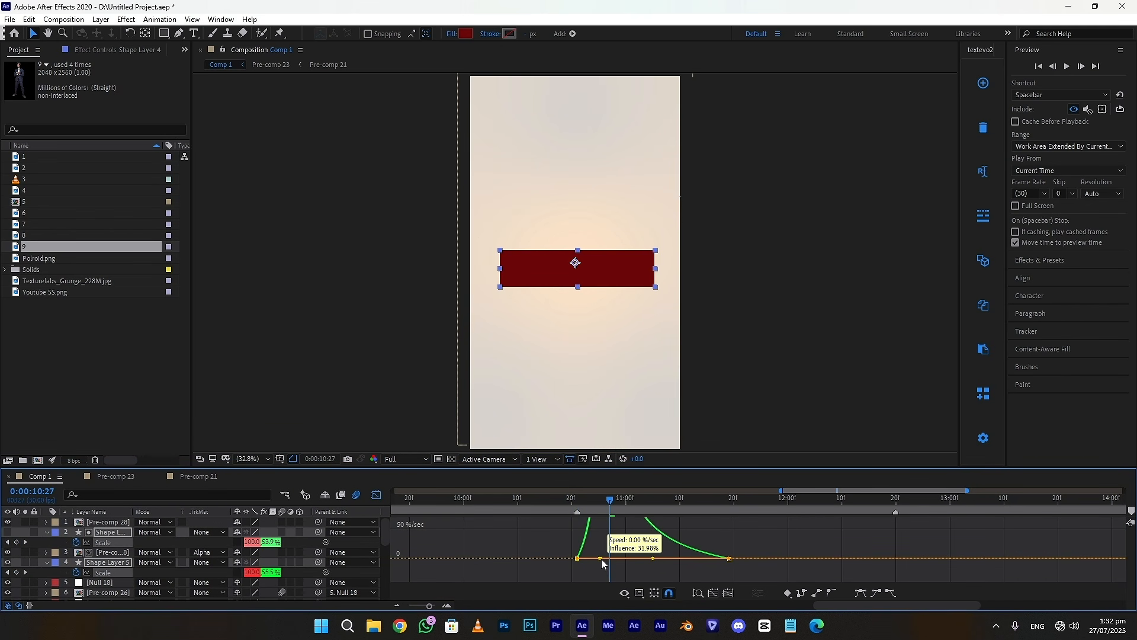
pyautogui.click(378, 497)
# - Keyframe the Position of both figure pre-comps from 540, 1140 at 0:00:10:27 to 540, 824 at about 0:00:11:16
pyautogui.keyDown('ctrl'); pyautogui.click(624, 552); pyautogui.keyUp('ctrl')
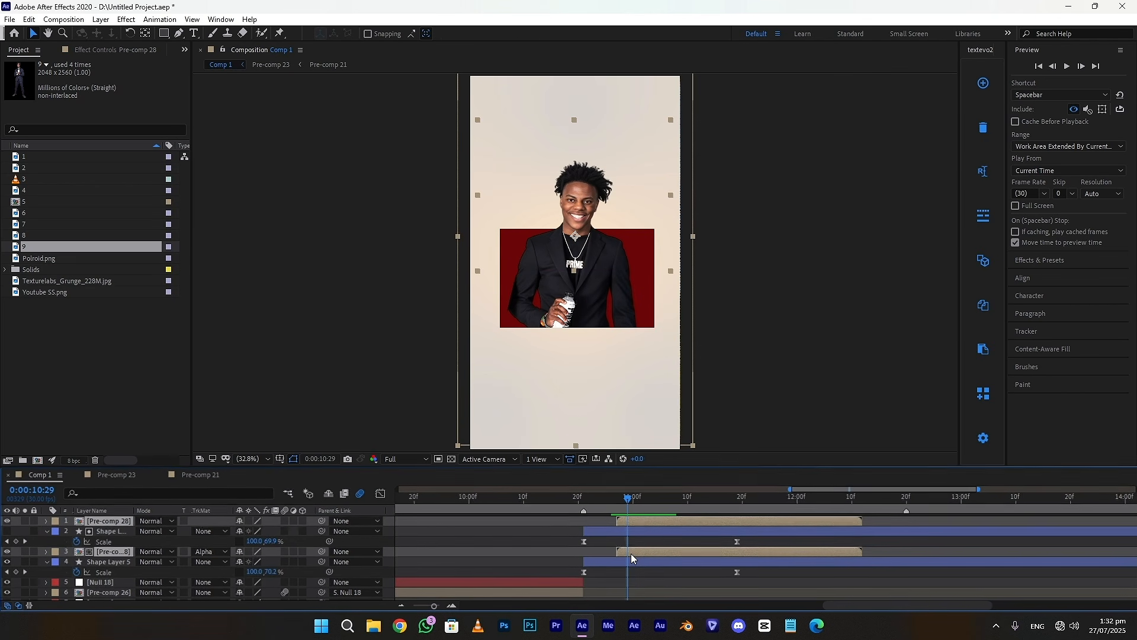
pyautogui.press('p')
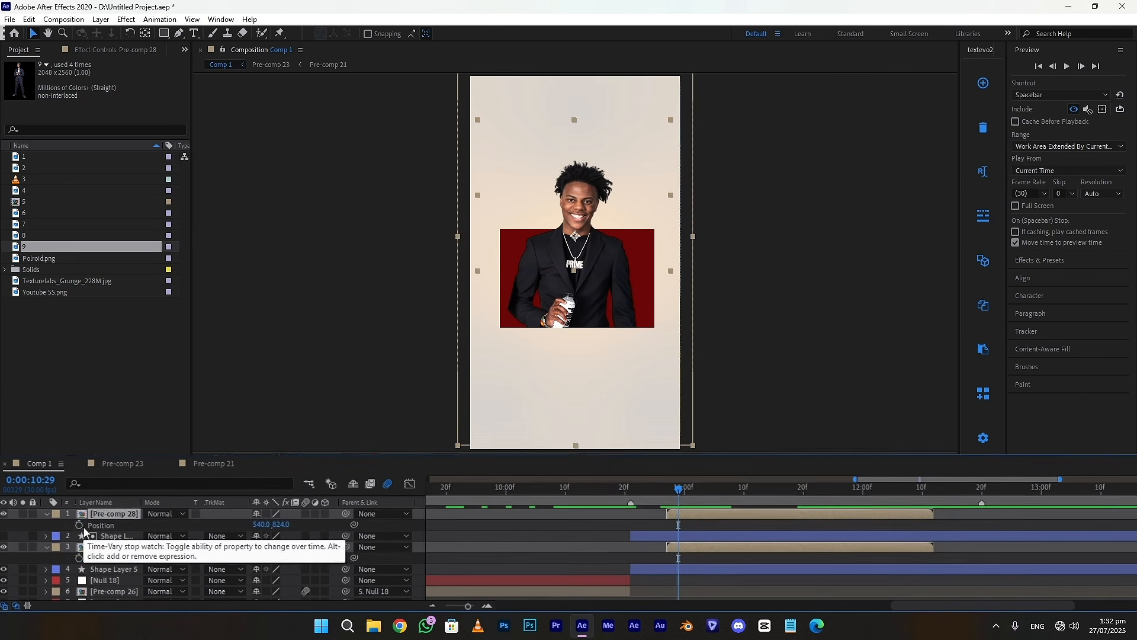
pyautogui.click(80, 526)
pyautogui.moveTo(734, 518); pyautogui.dragTo(843, 520)
pyautogui.moveTo(817, 479); pyautogui.dragTo(721, 483)
pyautogui.moveTo(301, 518); pyautogui.dragTo(516, 518)
# - Apply Easy Ease to both pre-comps' Position keyframes and stretch the incoming influence to about 81% in the speed graph
pyautogui.moveTo(697, 511); pyautogui.dragTo(937, 571)
pyautogui.press('F9')
pyautogui.click(446, 473)
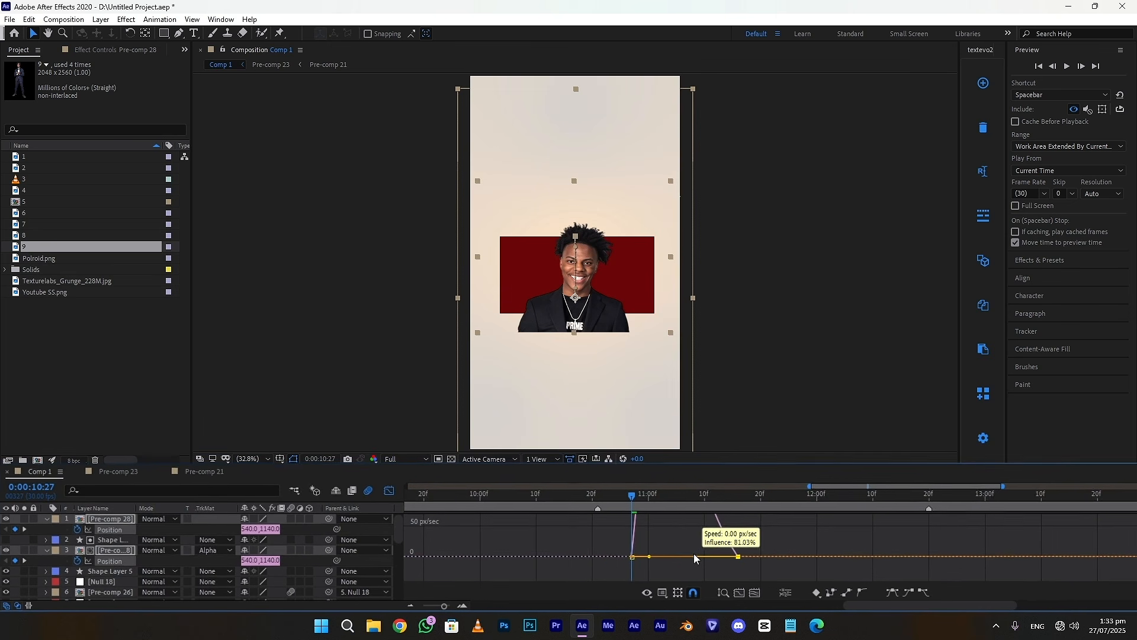
pyautogui.hotkey('shift', 'F3')
# - Raise the bottom edge of the top pre-comp's mask above the red rectangle's lower edge and enable motion blur on the animated layers
pyautogui.press('pagedown')
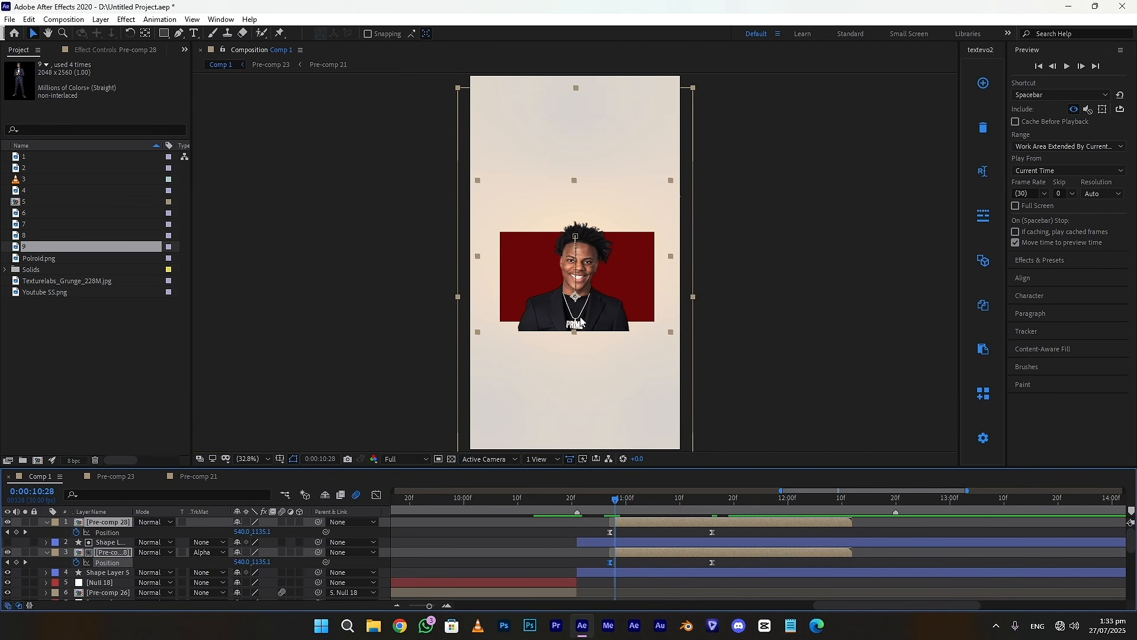
pyautogui.click(622, 522)
pyautogui.click(621, 506)
pyautogui.press('m')
pyautogui.click(583, 327)
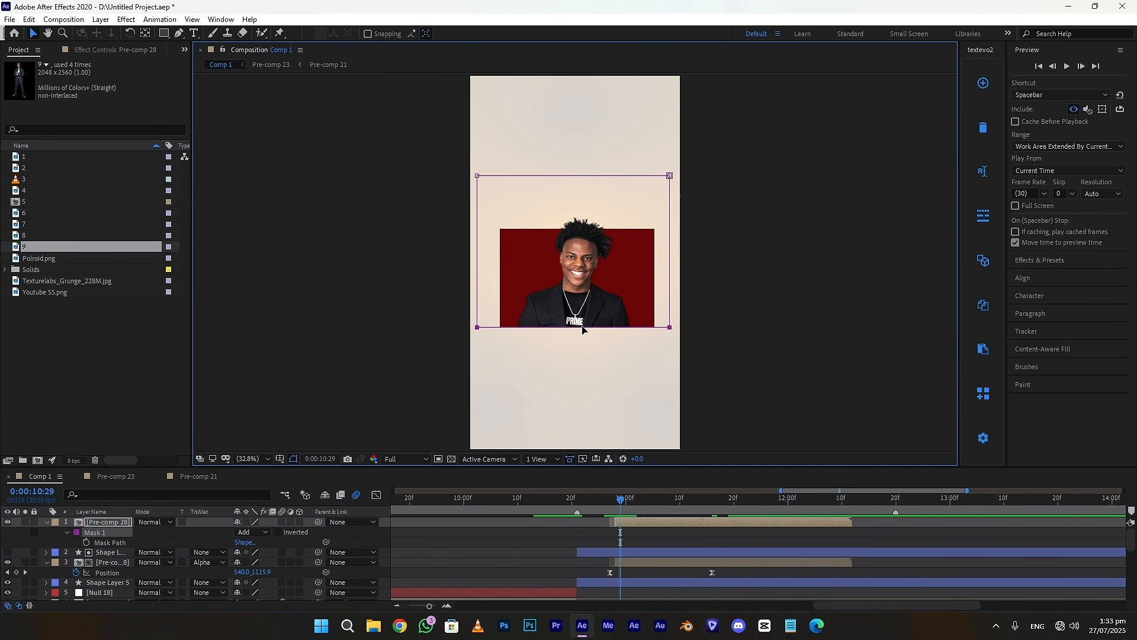
pyautogui.moveTo(575, 329); pyautogui.dragTo(576, 325)
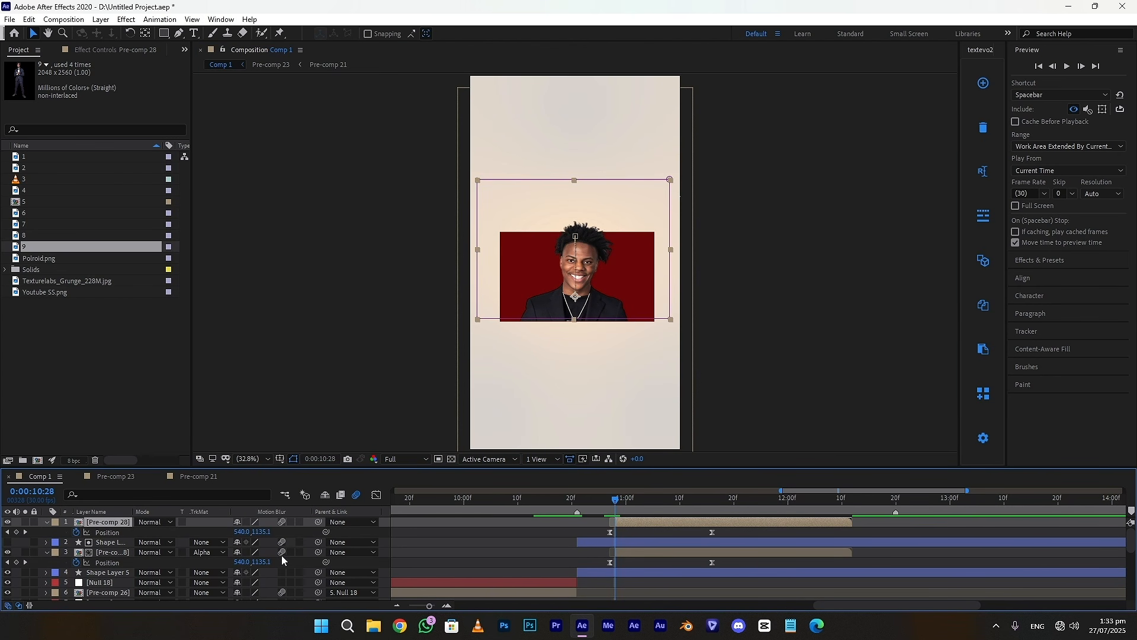
# - Preview the animation and set the X position of both figure pre-comps to 470 at both Position keyframes
pyautogui.click(1067, 66)
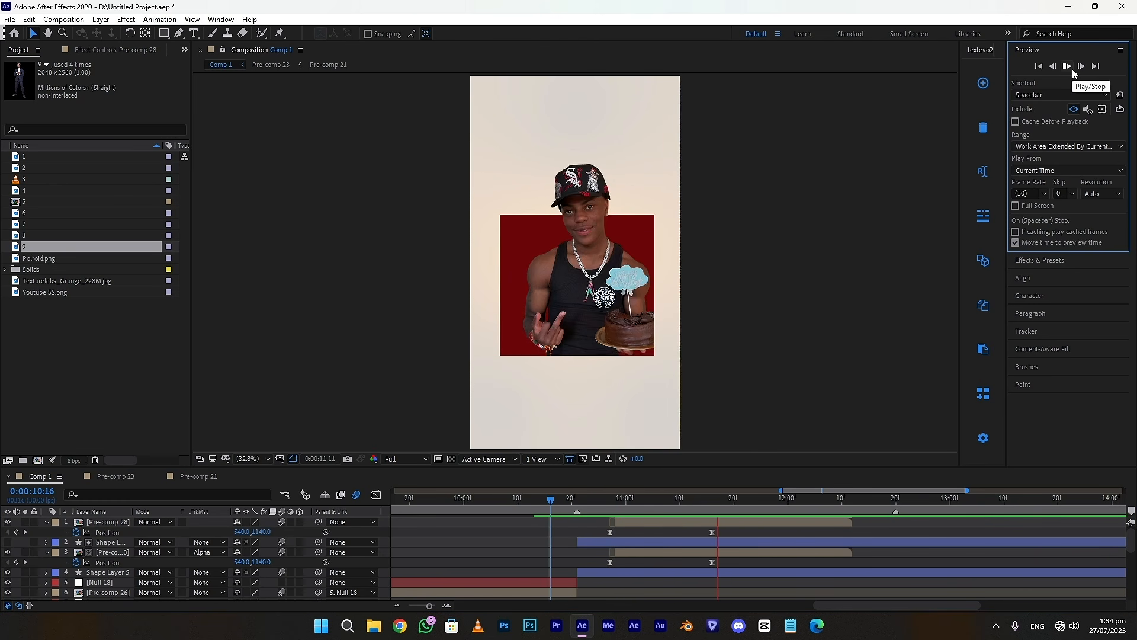
pyautogui.click(706, 520)
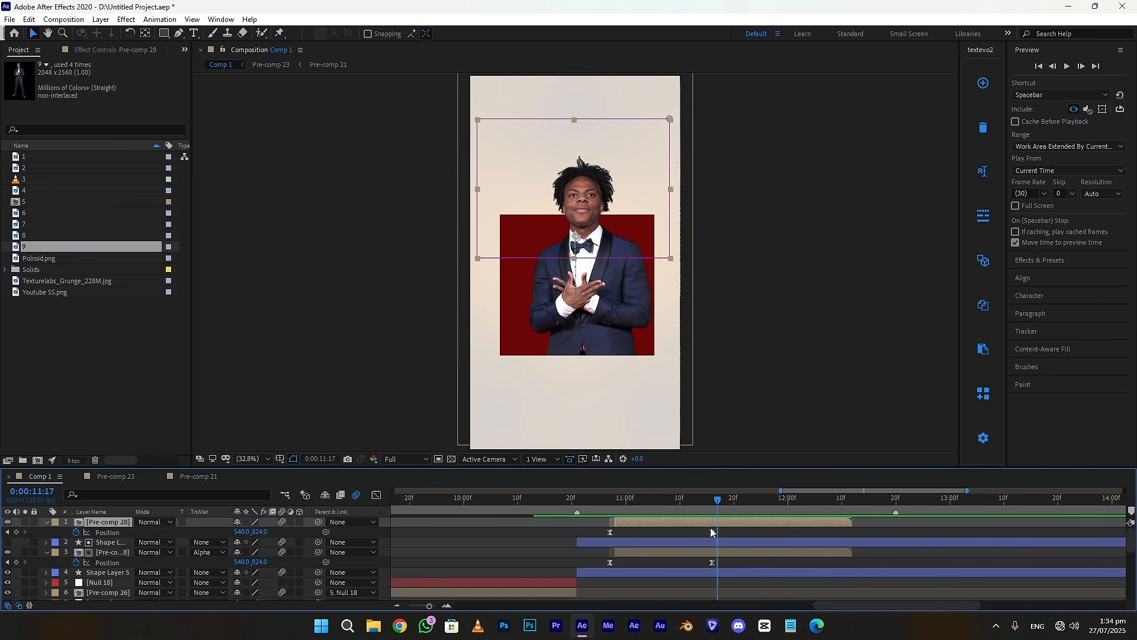
pyautogui.moveTo(234, 532); pyautogui.dragTo(219, 531)
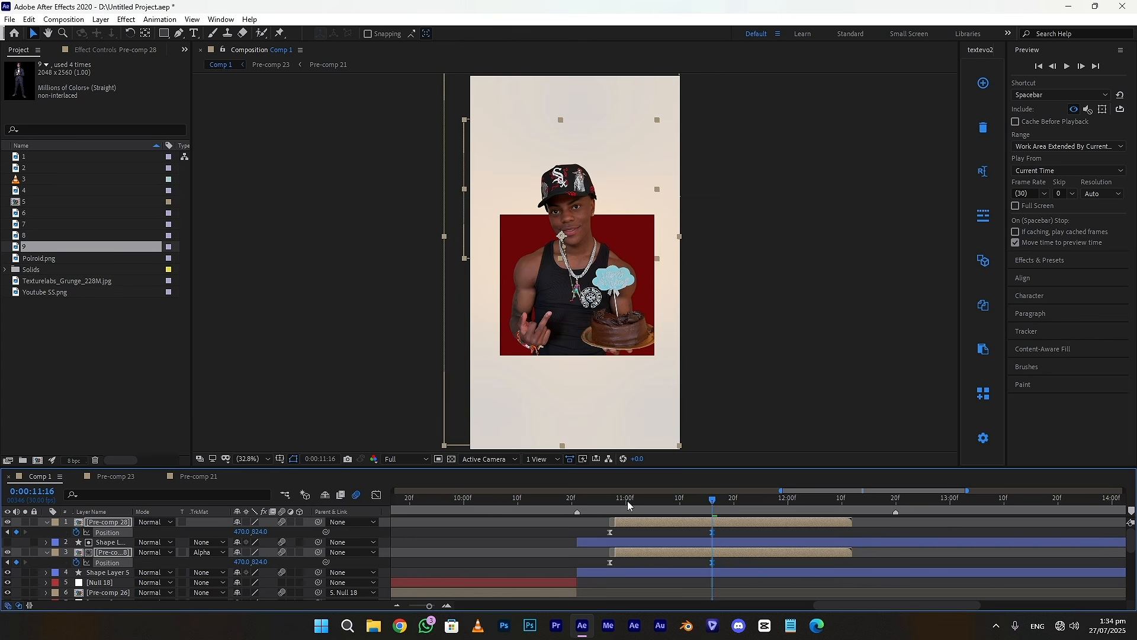
pyautogui.click(609, 503)
pyautogui.click(243, 532)
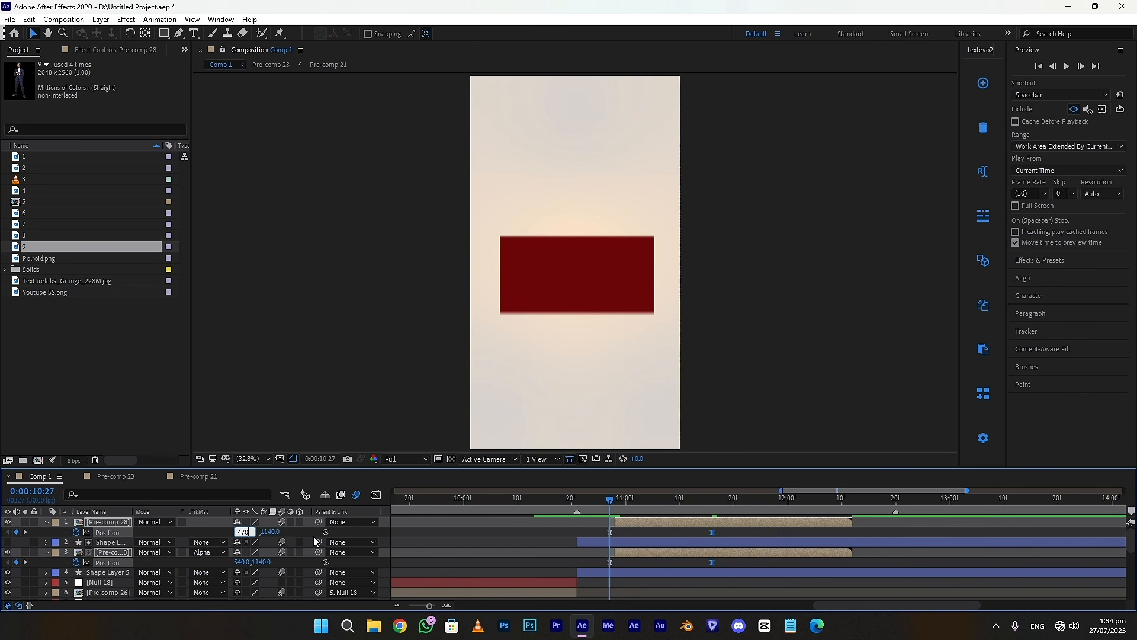
pyautogui.click(316, 538)
# - Preview the shifted figure sequence in the red rectangle and open Pre-comp 21
pyautogui.click(1067, 66)
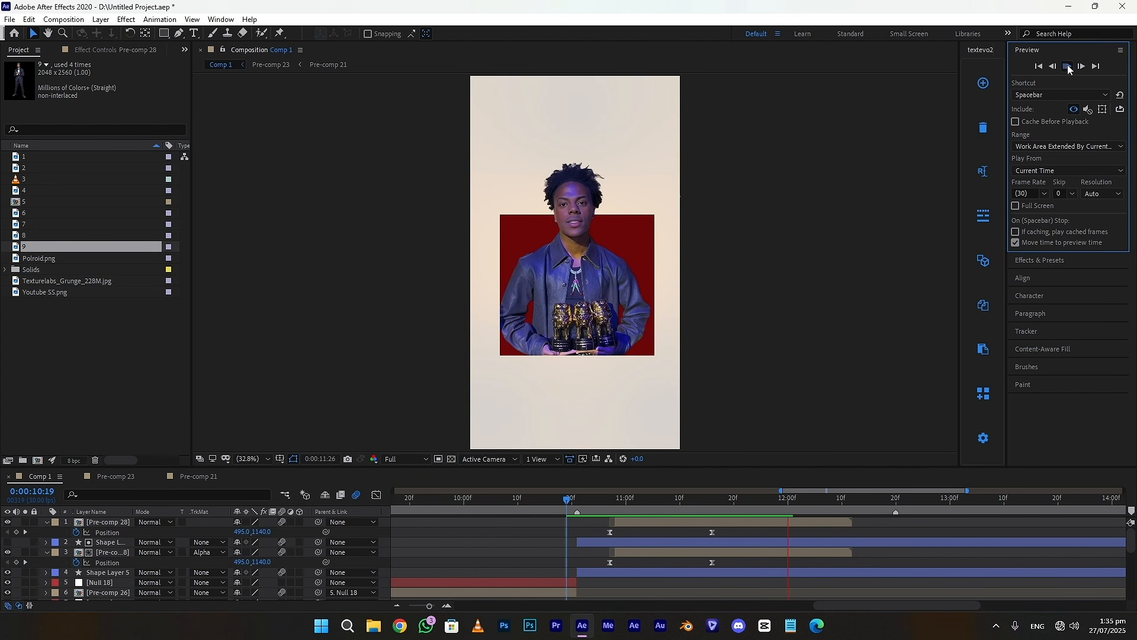
pyautogui.click(1068, 67)
pyautogui.click(724, 530)
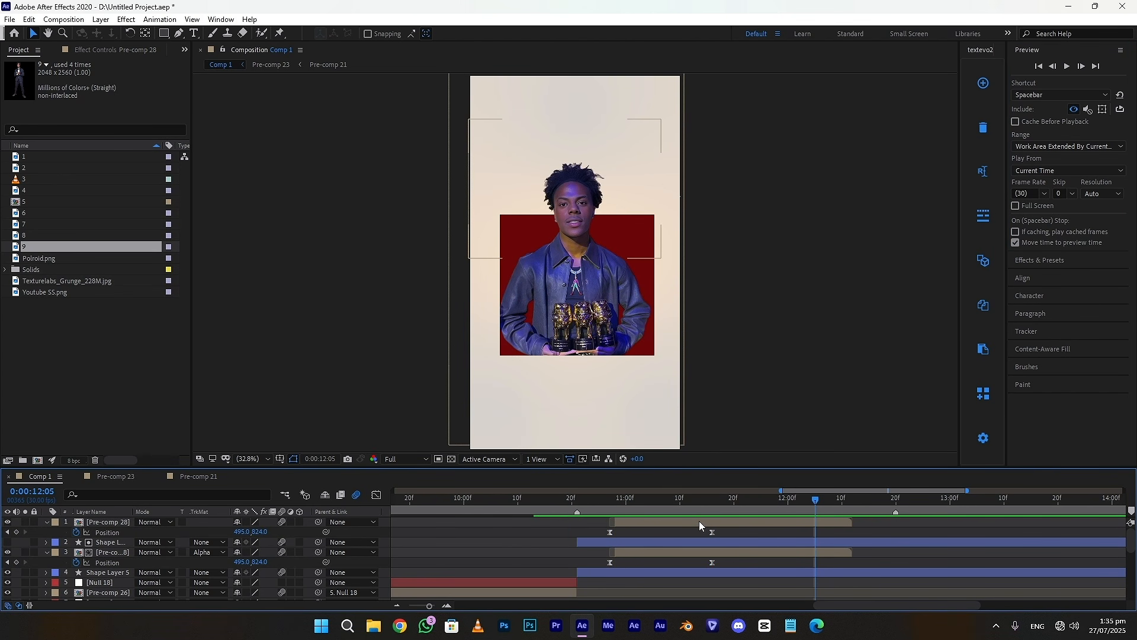
pyautogui.click(699, 522)
pyautogui.click(200, 476)
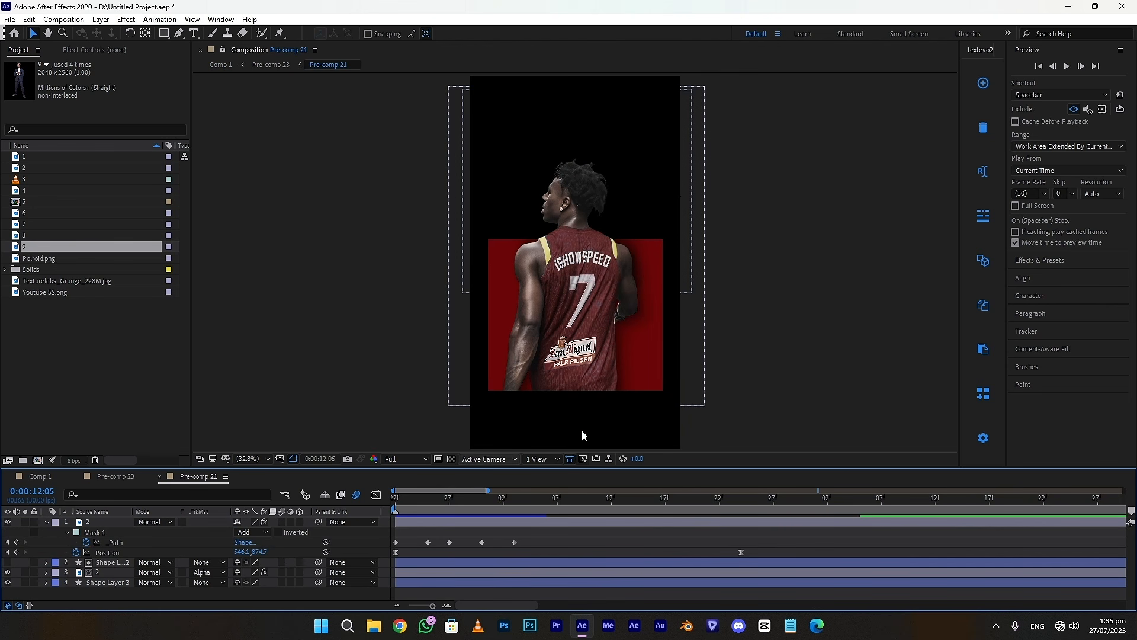
# - Copy the Tint and Shadow Studio 2 effects from the two figure layers in Pre-comp 21 onto the matching Pre-comp 28 layers in Comp 1
pyautogui.click(580, 261)
pyautogui.click(39, 75)
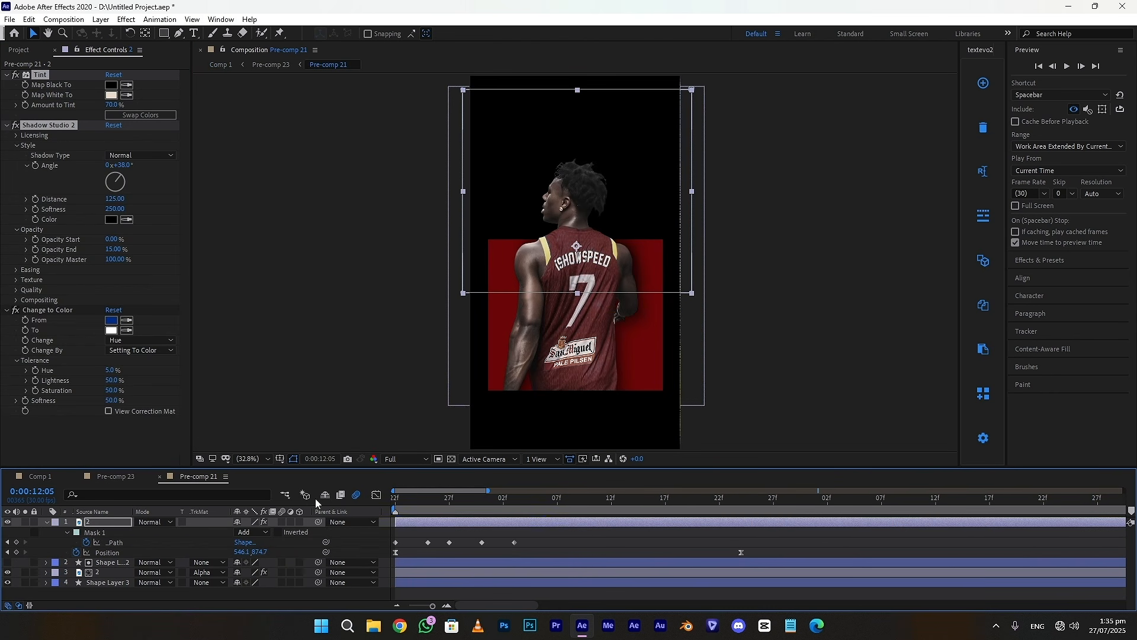
pyautogui.click(474, 574)
pyautogui.click(39, 75)
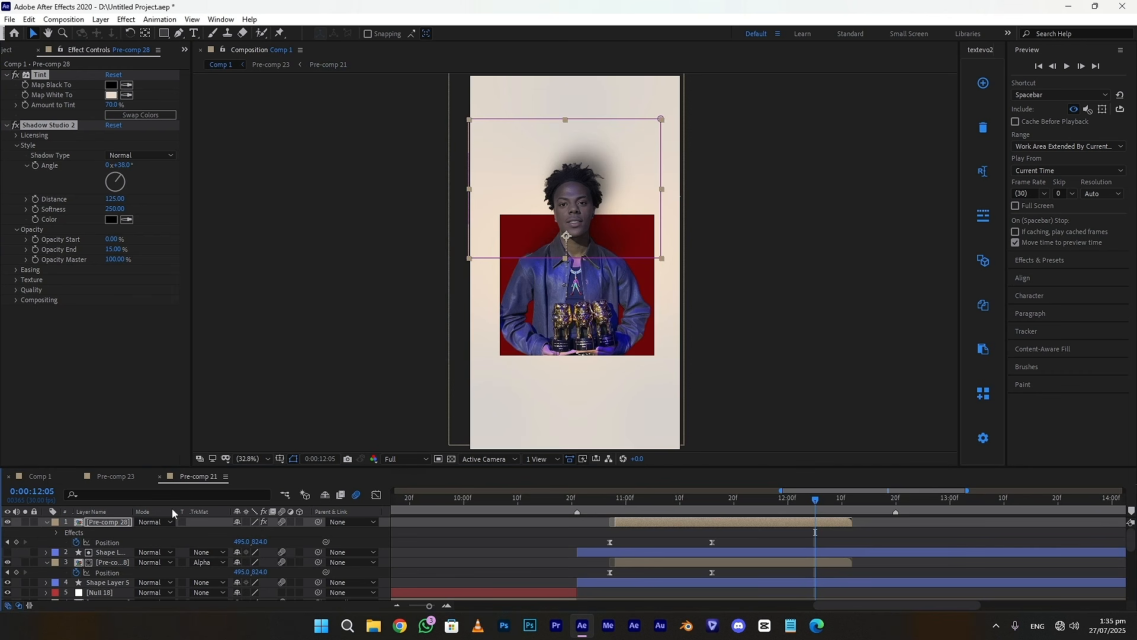
pyautogui.click(639, 567)
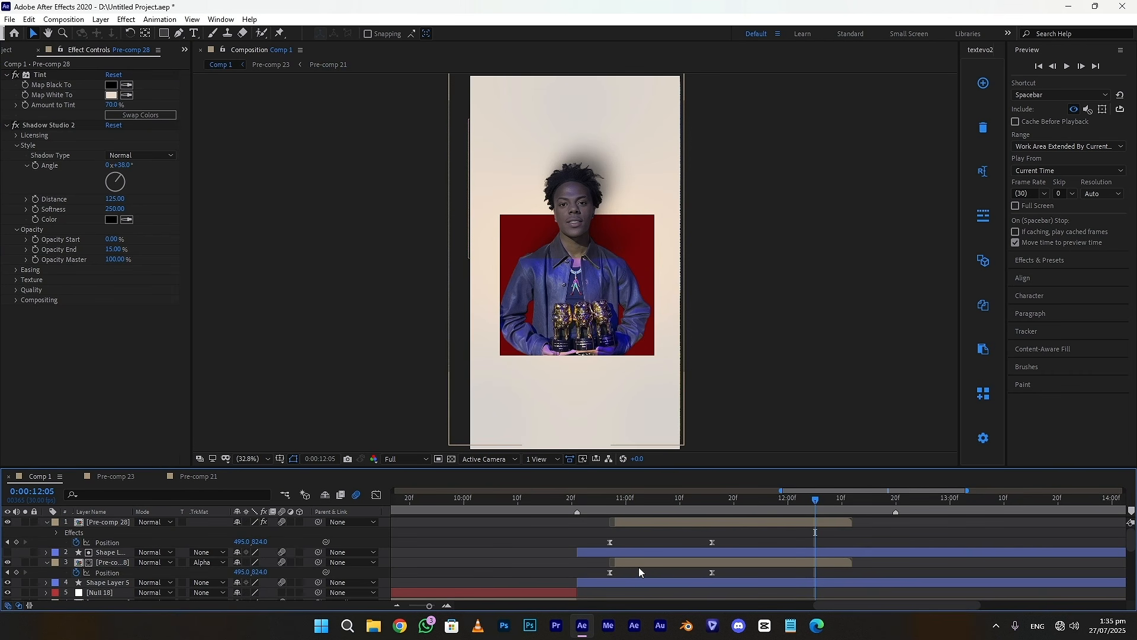
pyautogui.click(847, 500)
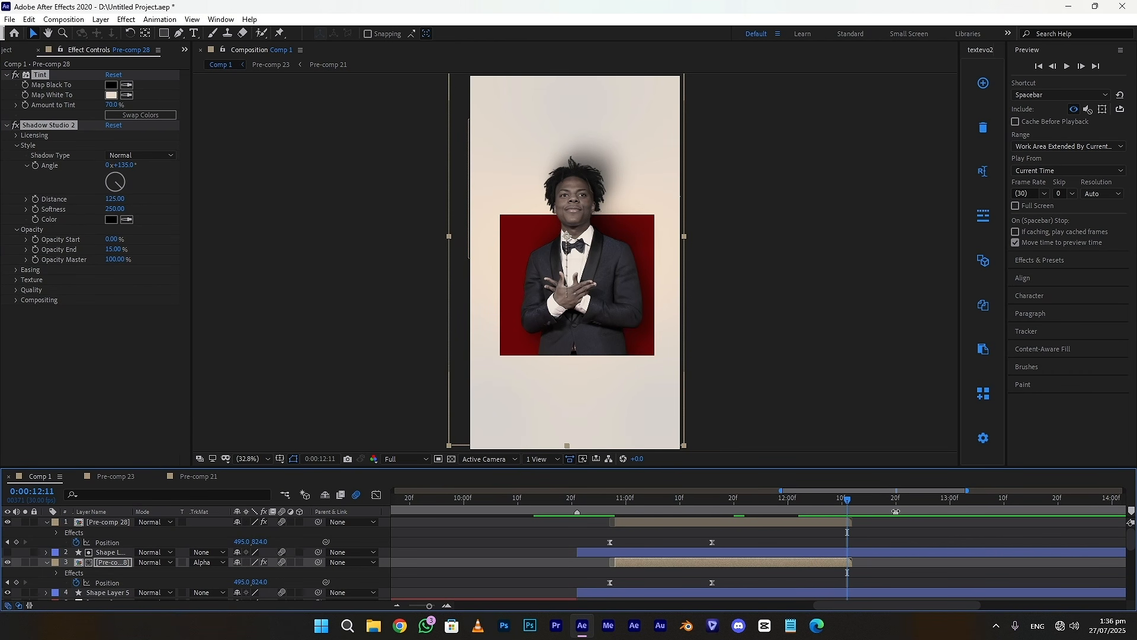
# - Lengthen Pre-comp 28's duration in its composition settings and extend the out points of both Pre-comp 28 layers in Comp 1
pyautogui.doubleClick(824, 522)
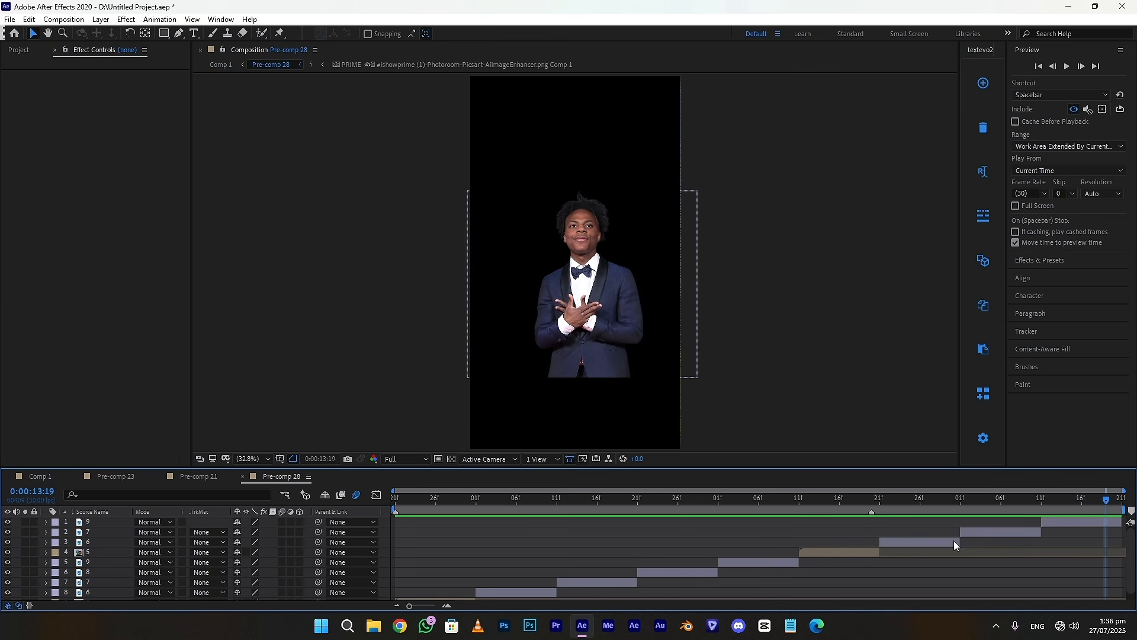
pyautogui.rightClick(385, 539)
pyautogui.click(443, 423)
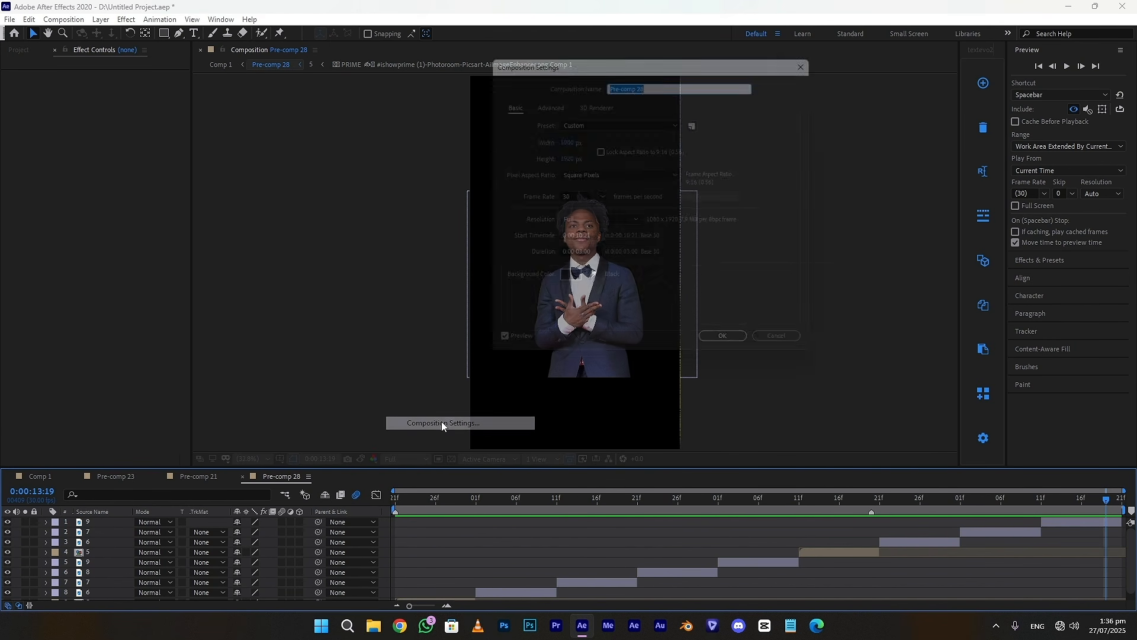
pyautogui.click(577, 257)
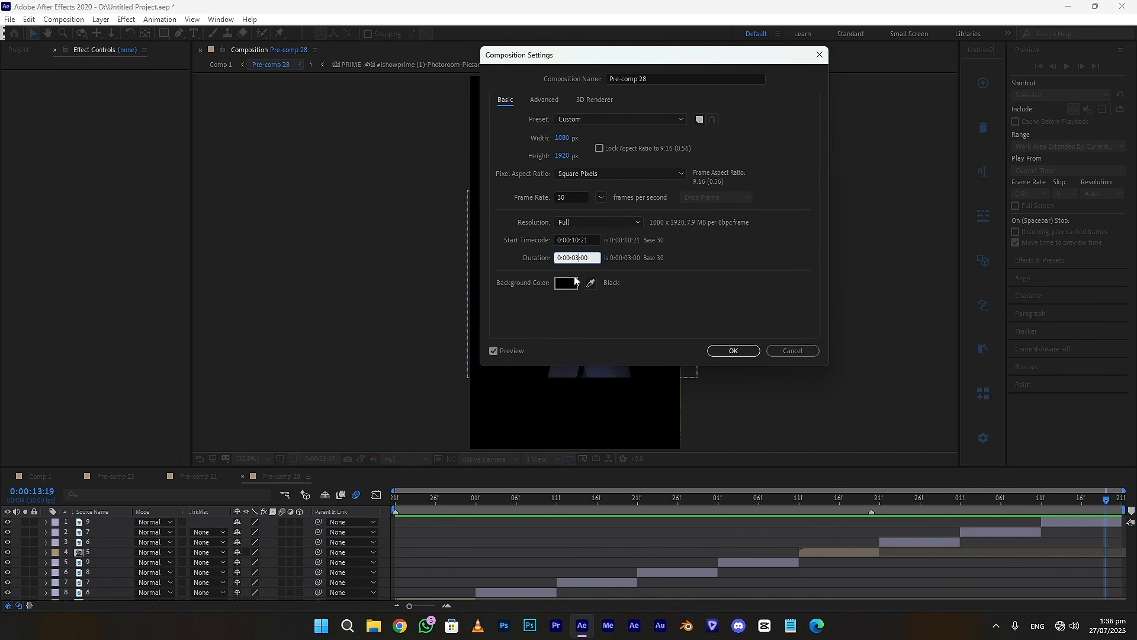
pyautogui.click(733, 351)
pyautogui.click(753, 523)
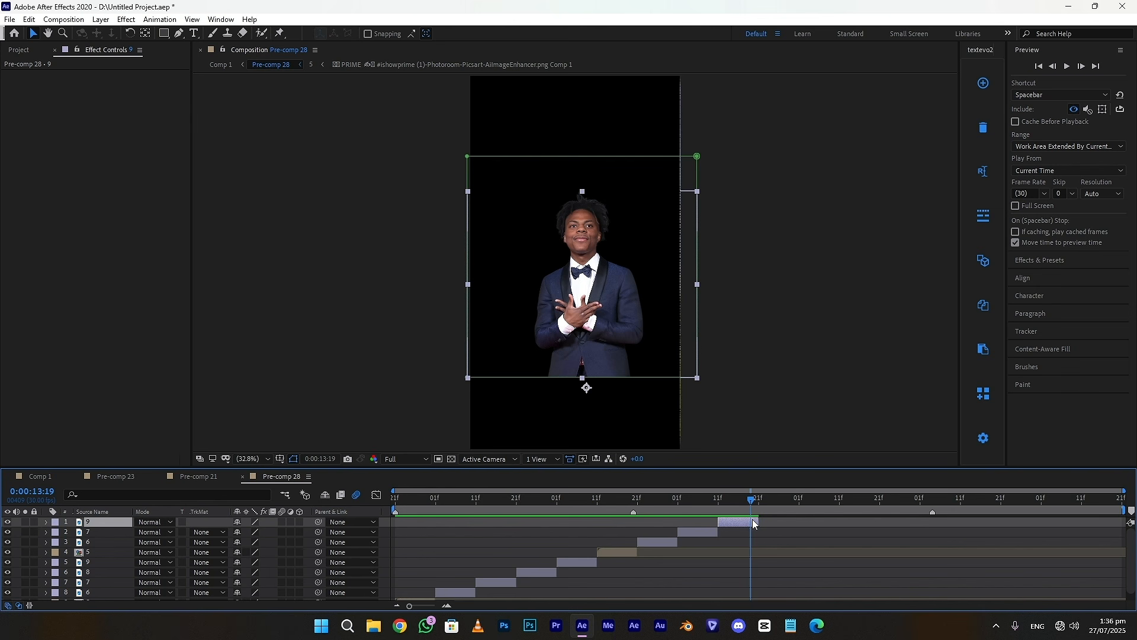
pyautogui.moveTo(941, 527); pyautogui.dragTo(1127, 527)
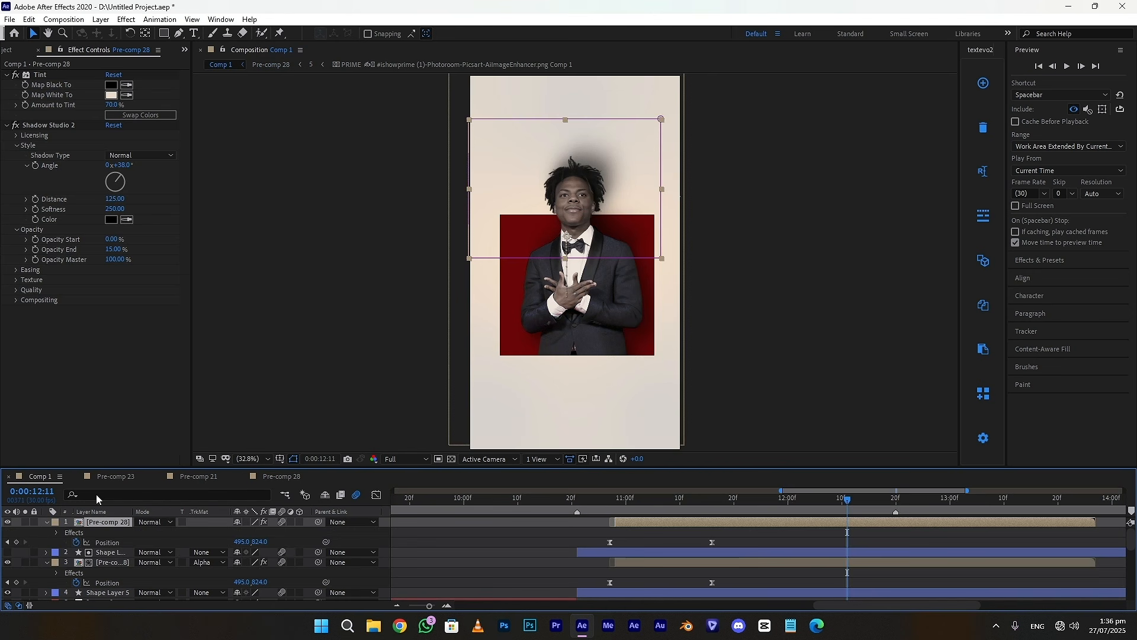
# - Pre-compose the four figure and rectangle layers in Comp 1 and trim the resulting pre-comp to end at 0:00:12:20
pyautogui.keyDown('shift'); pyautogui.click(644, 592); pyautogui.keyUp('shift')
pyautogui.rightClick(645, 592)
pyautogui.click(693, 525)
pyautogui.click(595, 389)
# - Apply the Pixel Motion Blur effect to the new figure and rectangle pre-comp
pyautogui.moveTo(894, 507); pyautogui.dragTo(616, 502)
pyautogui.hotkey('ctrl', '5')
pyautogui.write('pix')
pyautogui.doubleClick(1066, 307)
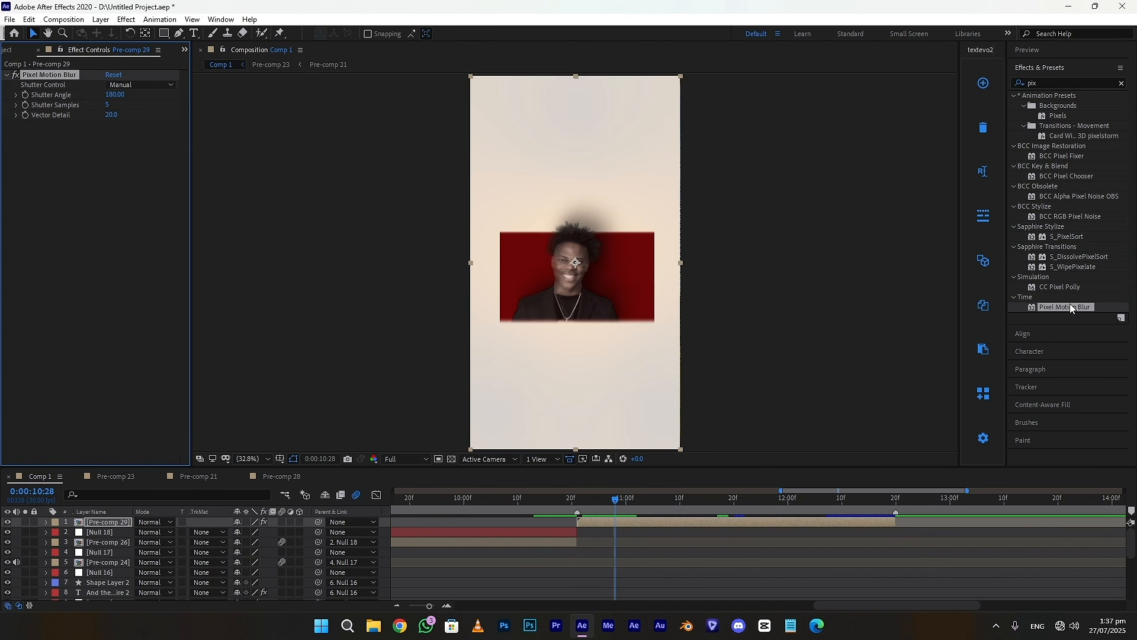
# - Switch the preview resolution to Quarter and play the figure sequence from just before the red rectangle scene
pyautogui.moveTo(615, 501); pyautogui.dragTo(563, 511)
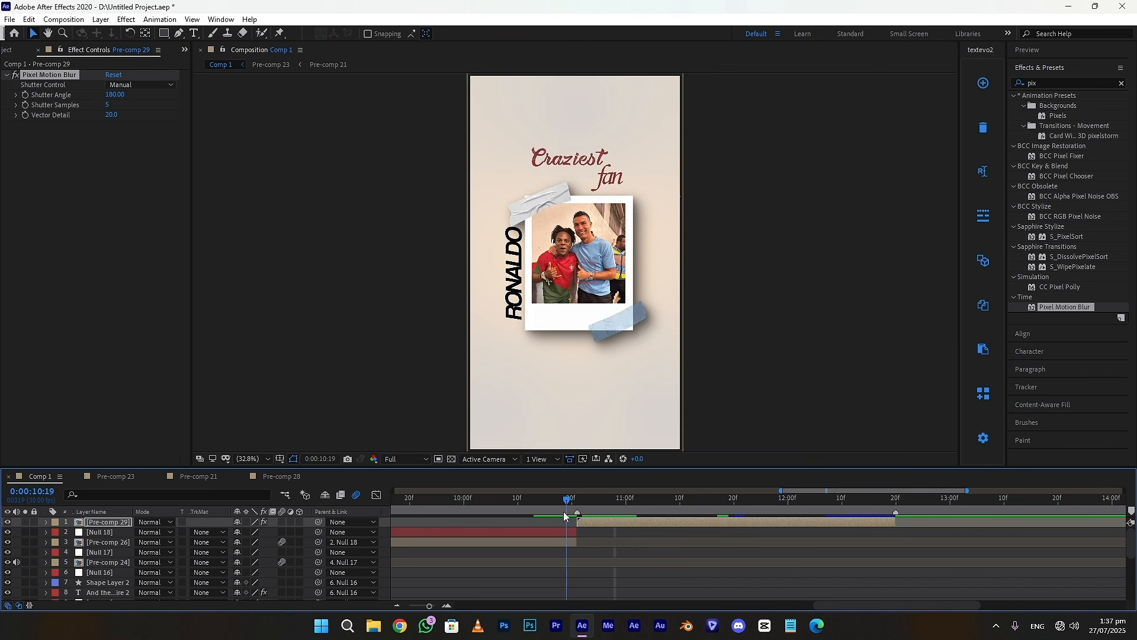
pyautogui.click(406, 459)
pyautogui.click(405, 526)
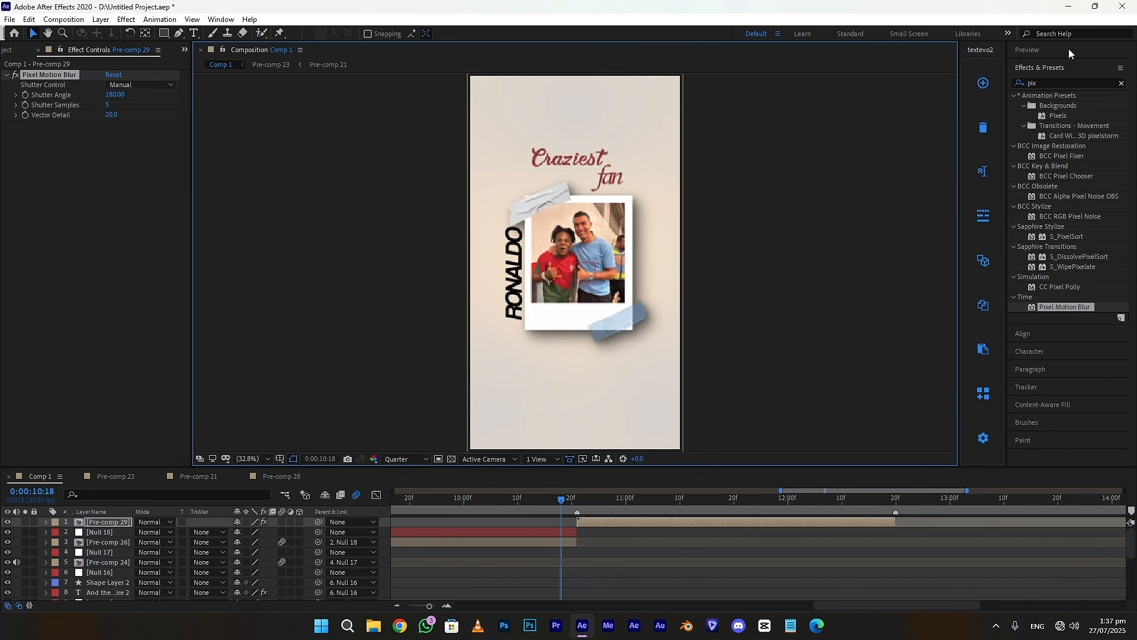
pyautogui.click(1072, 52)
pyautogui.click(1068, 67)
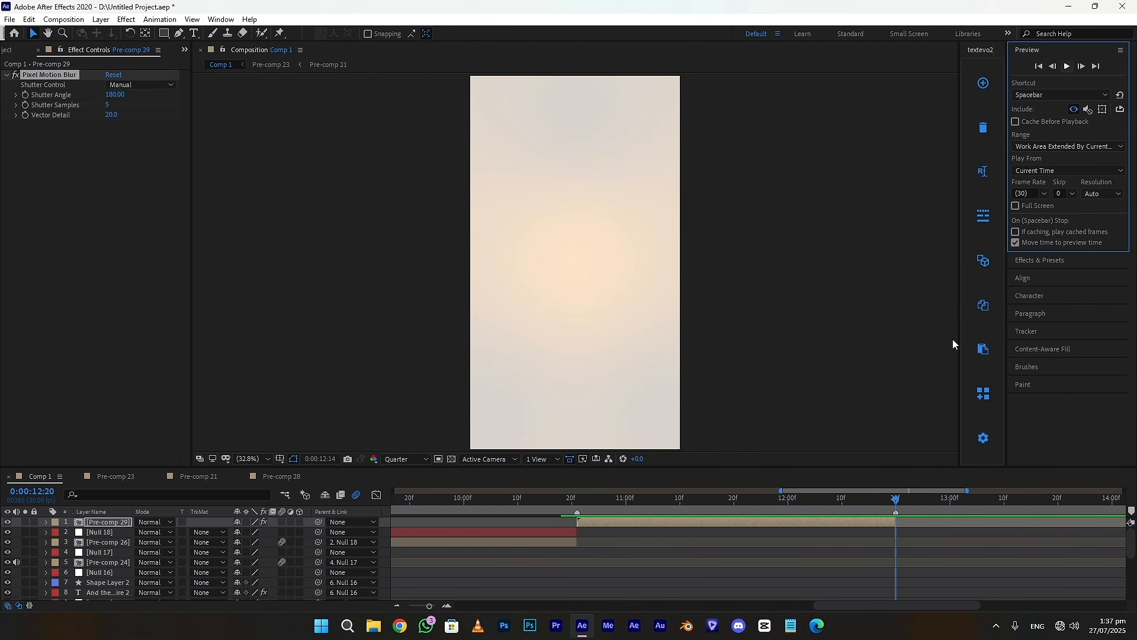
# - Restore full resolution and set Shadow Studio 2's Opacity End to 20% on the lower Pre-comp 28 layer inside Pre-comp 29
pyautogui.click(778, 505)
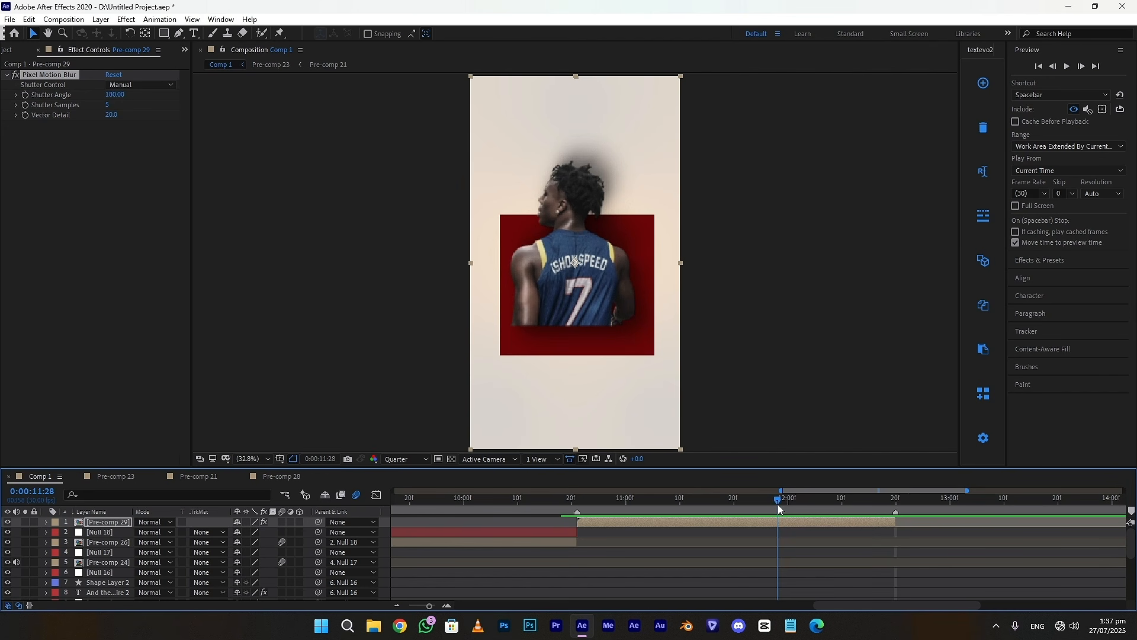
pyautogui.click(407, 459)
pyautogui.click(401, 487)
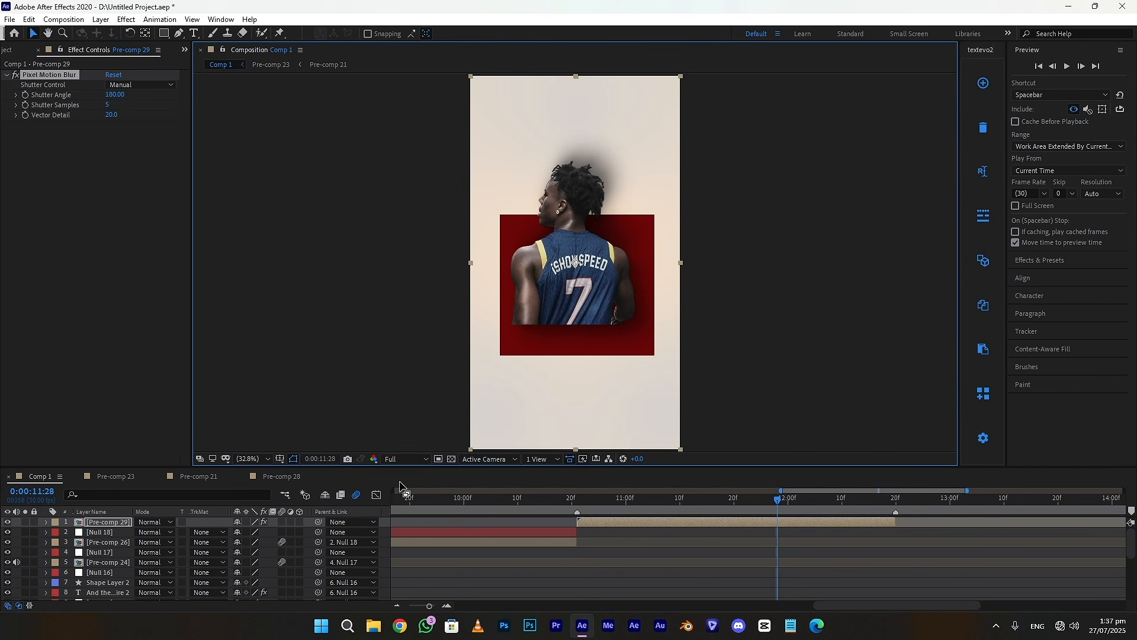
pyautogui.doubleClick(772, 523)
pyautogui.click(705, 542)
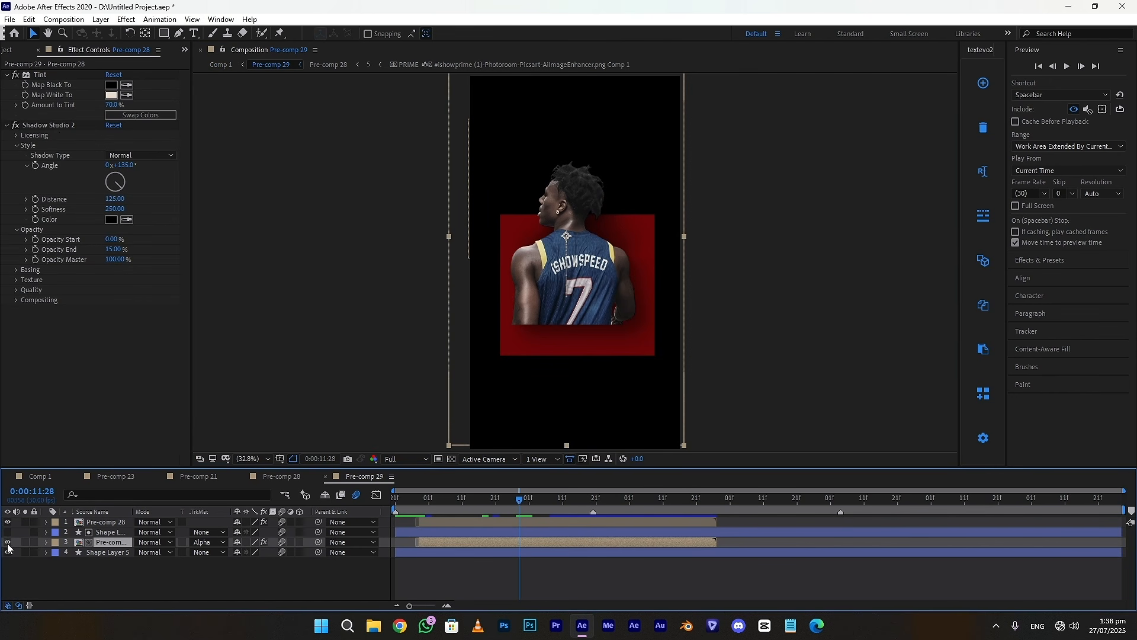
pyautogui.click(114, 199)
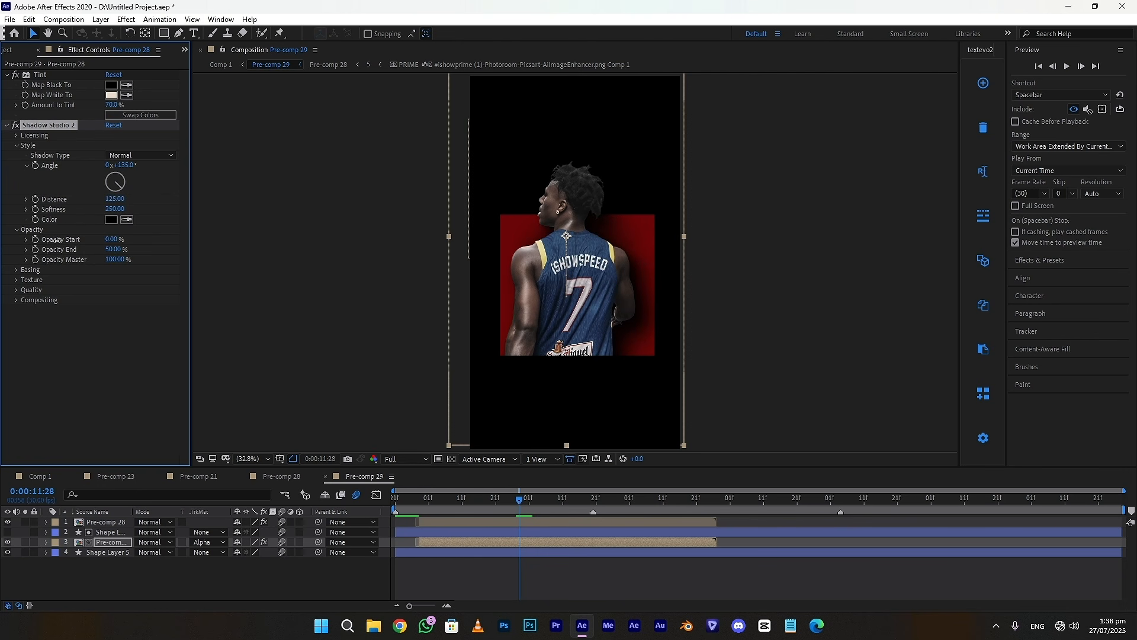
pyautogui.write('20')
pyautogui.click(120, 356)
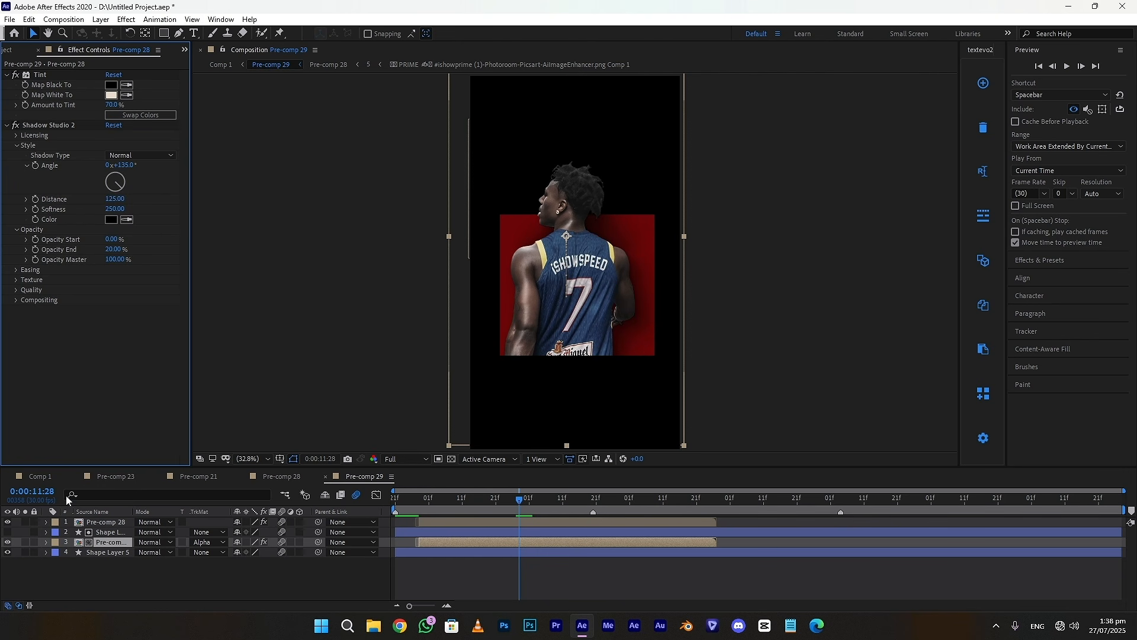
# - Return to Comp 1 and preview the Polaroid-to-rectangle transition at Quarter resolution
pyautogui.click(40, 477)
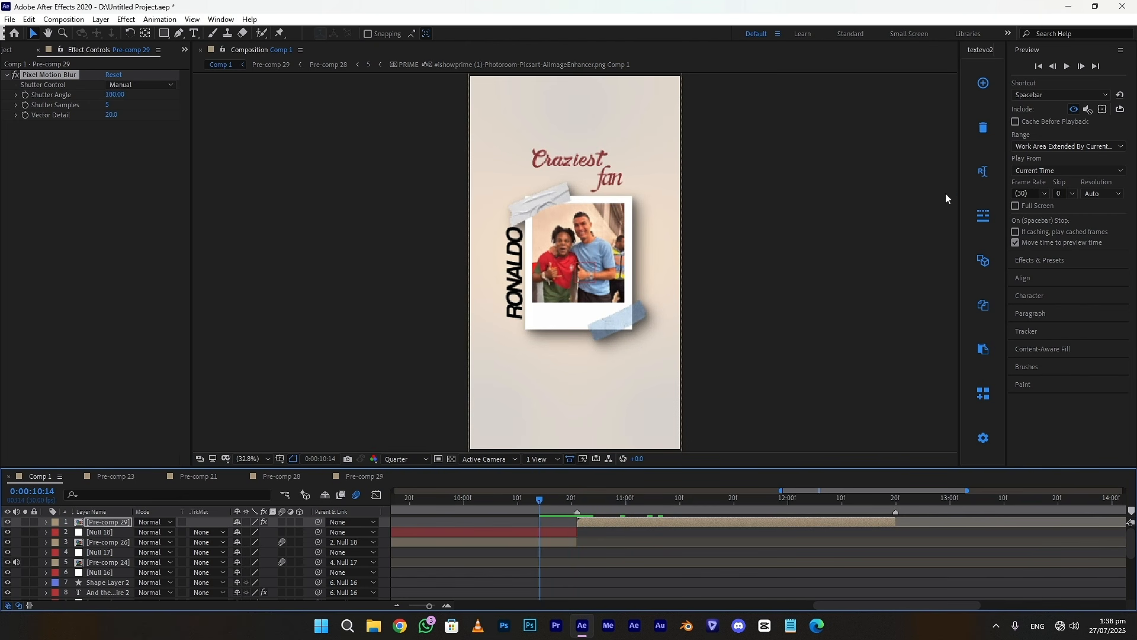
pyautogui.click(1068, 66)
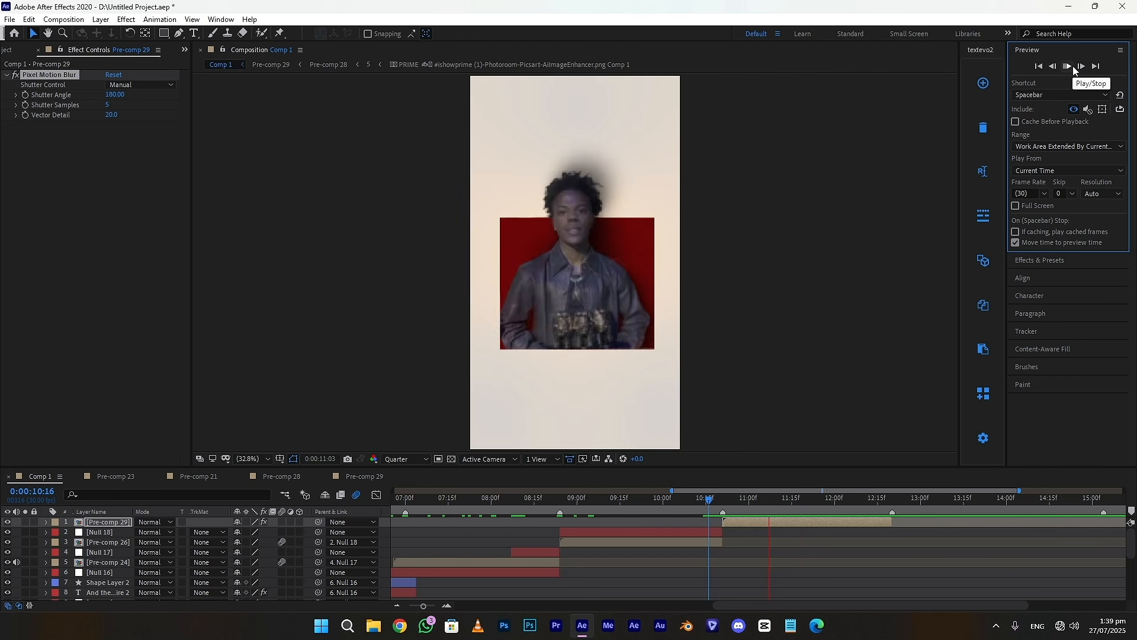
pyautogui.click(1072, 65)
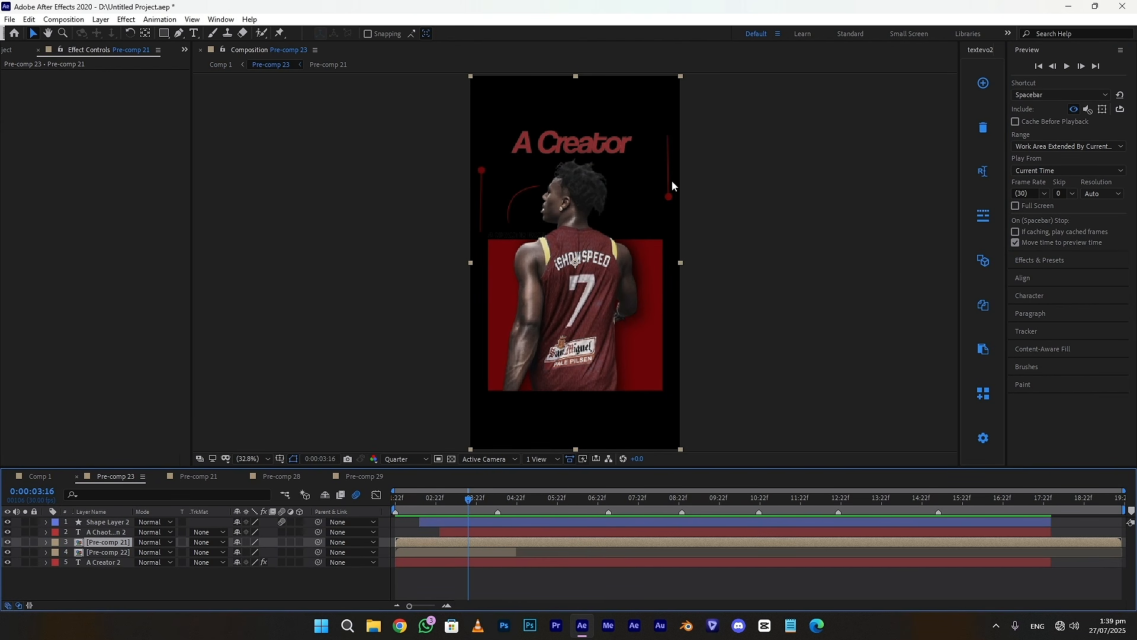
# - Copy Pre-comp 22 from Pre-comp 23 into Comp 1 and slide it into place over the red rectangle scene
pyautogui.click(454, 552)
pyautogui.click(52, 478)
pyautogui.moveTo(744, 502); pyautogui.dragTo(803, 507)
pyautogui.click(760, 522)
pyautogui.hotkey('ctrl', 'v')
pyautogui.moveTo(423, 605); pyautogui.dragTo(408, 606)
pyautogui.moveTo(566, 522); pyautogui.dragTo(773, 544)
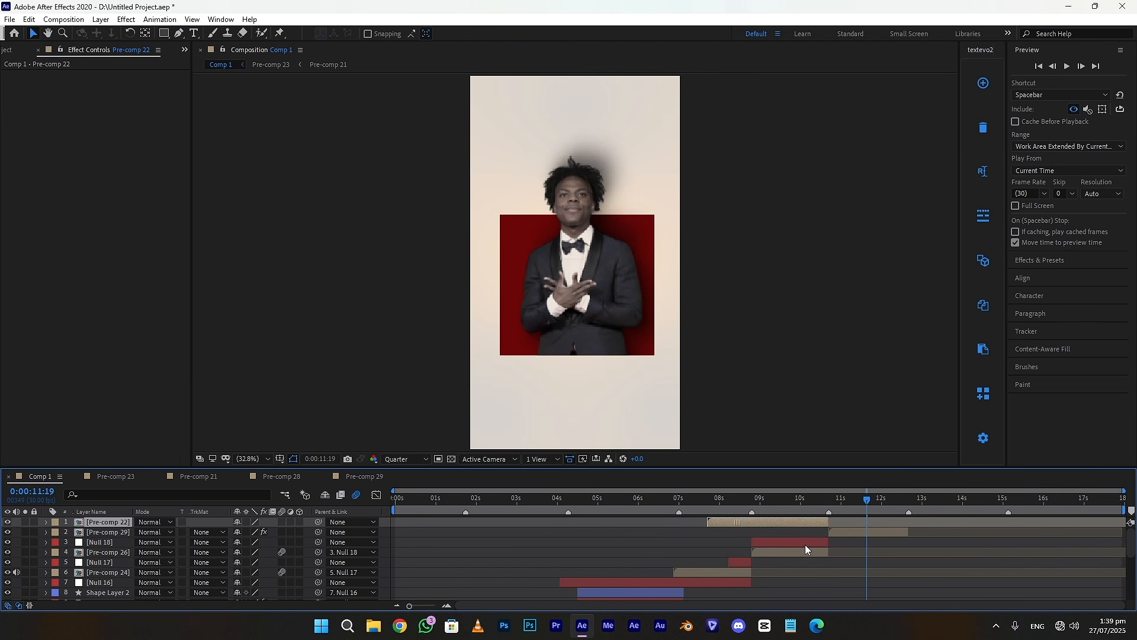
# - Split the pasted Pre-comp 22 layer at 0:00:12:20 and delete the part after it
pyautogui.press('=')
pyautogui.press('=')
pyautogui.moveTo(1024, 503); pyautogui.dragTo(1034, 507)
pyautogui.hotkey('ctrl', 'shift', 'd')
pyautogui.press('Delete')
# - Add the text "no trend" above the red rectangle in 107 px Monotype Corsiva with tracking 0
pyautogui.moveTo(709, 504); pyautogui.dragTo(992, 504)
pyautogui.click(944, 521)
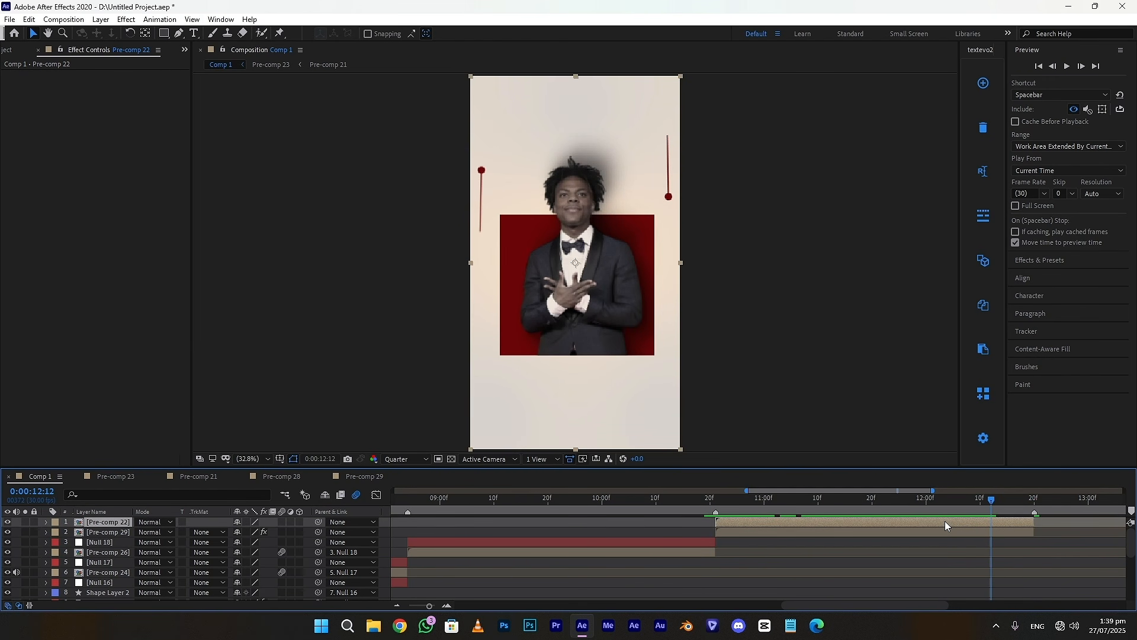
pyautogui.click(194, 34)
pyautogui.click(496, 156)
pyautogui.write('no trend')
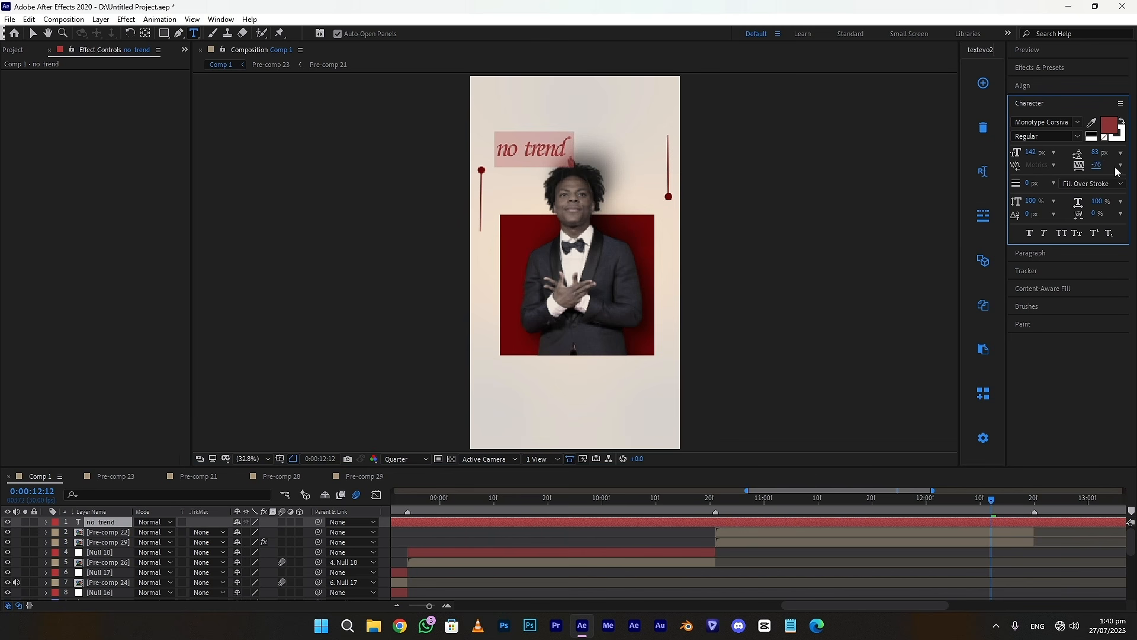
pyautogui.click(522, 149)
pyautogui.press('BackSpace')
# - Duplicate the text as a second line reading "is safe" and add "From his energy" below the red rectangle
pyautogui.hotkey('ctrl', 'd')
pyautogui.moveTo(526, 151)
pyautogui.mouseDown()
pyautogui.moveTo(519, 136)
pyautogui.moveTo(535, 153)
pyautogui.mouseUp()
pyautogui.doubleClick(520, 139)
pyautogui.write('is safe')
pyautogui.click(530, 386)
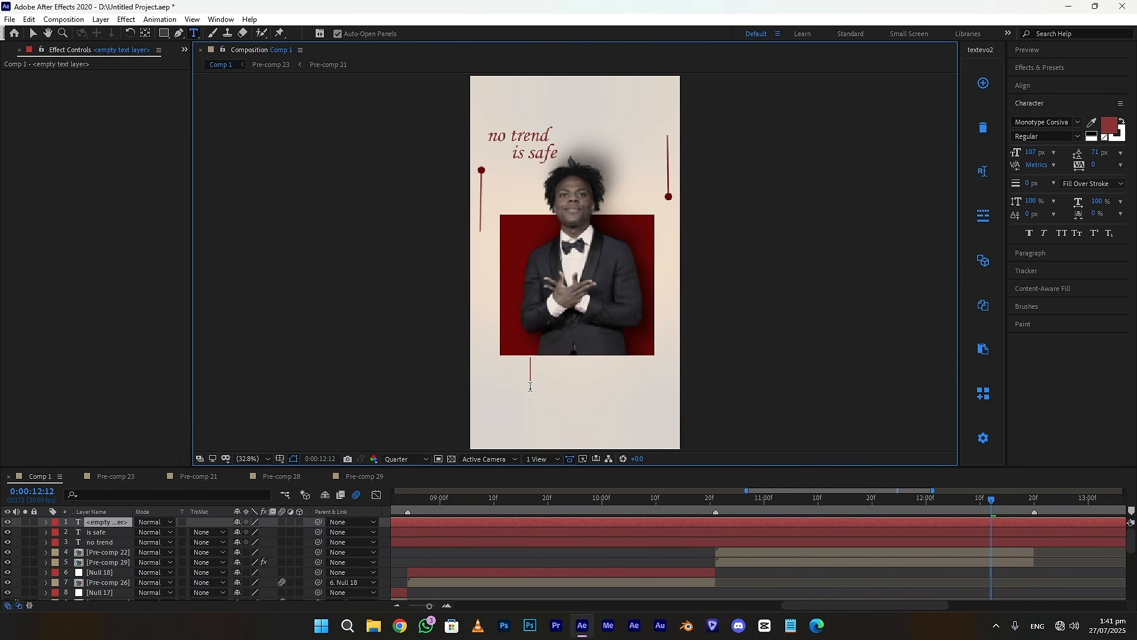
pyautogui.moveTo(563, 371); pyautogui.dragTo(550, 369)
# - Split the three text layers at 0:00:10:21 and delete their earlier parts
pyautogui.click(716, 502)
pyautogui.keyDown('shift'); pyautogui.click(708, 541); pyautogui.keyUp('shift')
pyautogui.hotkey('ctrl', 'shift', 'd')
pyautogui.click(697, 532)
pyautogui.keyDown('ctrl'); pyautogui.click(696, 552); pyautogui.keyUp('ctrl')
pyautogui.keyDown('ctrl'); pyautogui.click(695, 572); pyautogui.keyUp('ctrl')
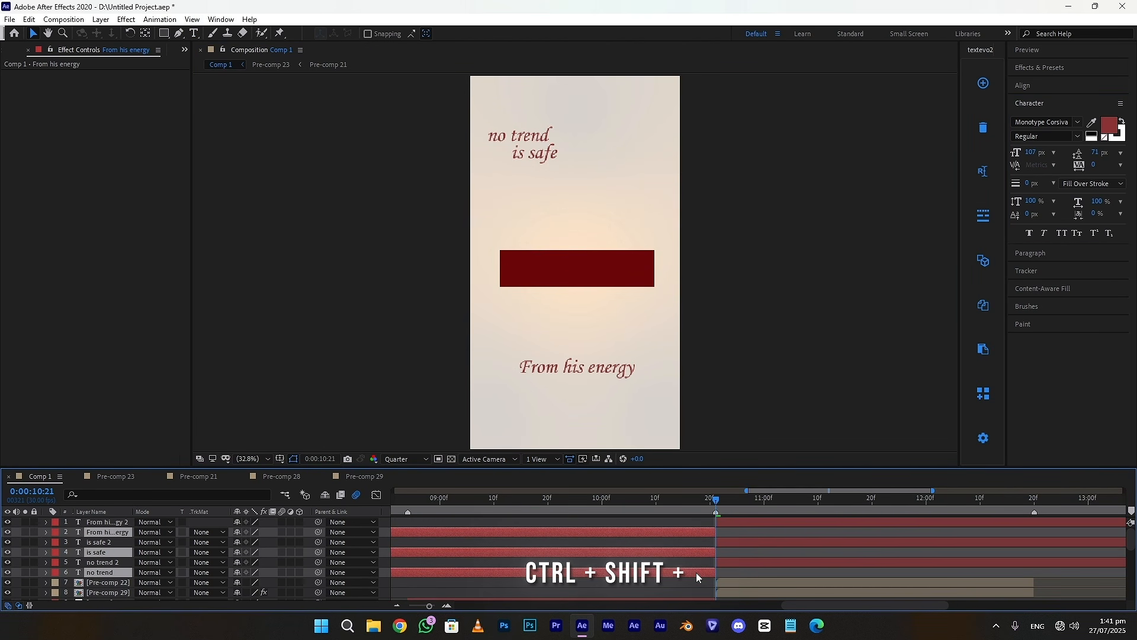
pyautogui.press('Delete')
# - Split the three text layers at 0:00:12:20 and delete the parts after it
pyautogui.click(1033, 502)
pyautogui.click(1035, 523)
pyautogui.keyDown('shift'); pyautogui.click(1036, 542); pyautogui.keyUp('shift')
pyautogui.hotkey('ctrl', 'shift', 'd')
pyautogui.press('Delete')
# - Apply TextEvo to "no trend" at 0:00:10:21 with Position X -30, Opacity 0% and vertical Blur 10
pyautogui.moveTo(1020, 500); pyautogui.dragTo(716, 504)
pyautogui.click(723, 523)
pyautogui.click(723, 540)
pyautogui.click(985, 89)
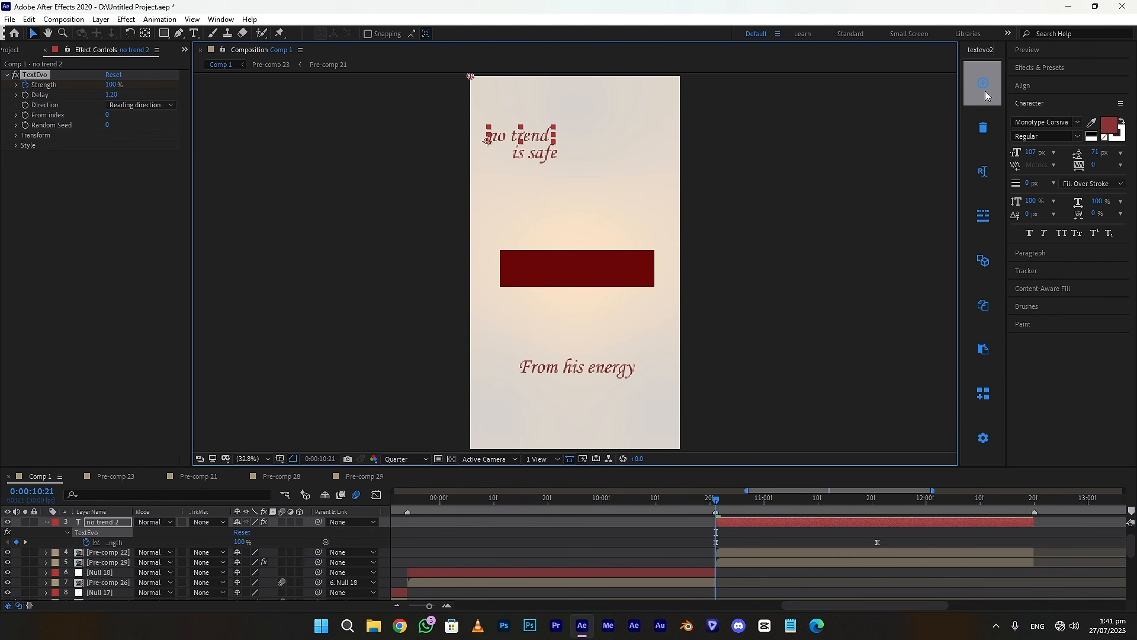
pyautogui.click(16, 135)
pyautogui.click(26, 156)
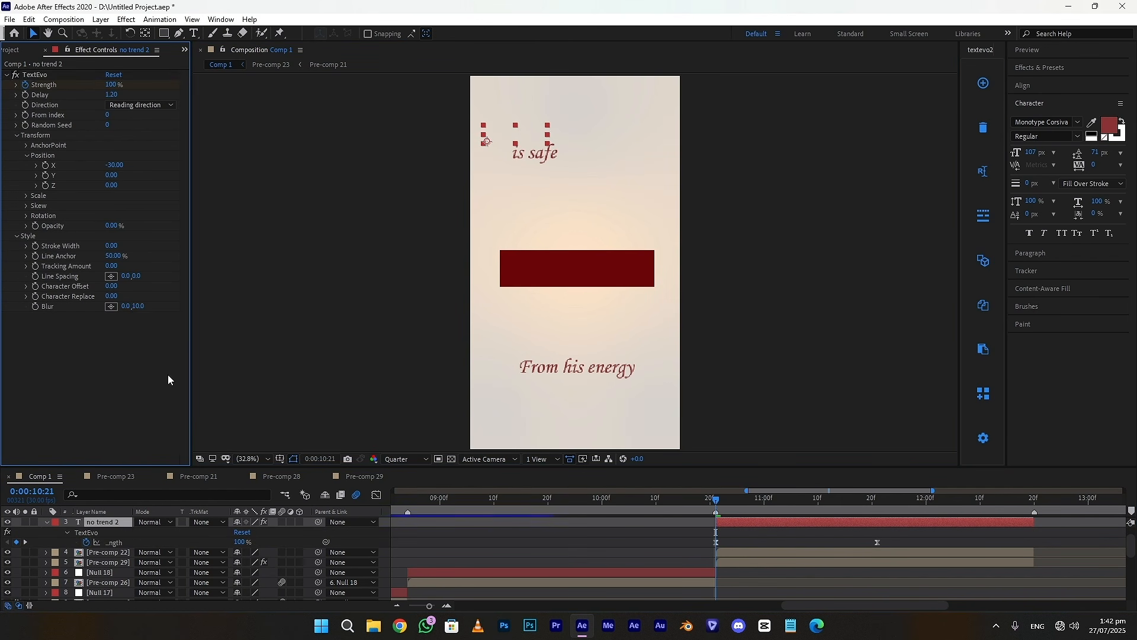
# - Apply TextEvo to "is safe" with Position X -30, Opacity 0% and vertical Blur 5
pyautogui.scroll(2, 724, 536)
pyautogui.click(724, 532)
pyautogui.click(983, 84)
pyautogui.click(16, 135)
pyautogui.click(26, 156)
pyautogui.moveTo(110, 167); pyautogui.dragTo(103, 168)
pyautogui.click(16, 236)
pyautogui.click(125, 339)
# - Apply TextEvo to "From his energy" with Position Y 30, Opacity 0% and vertical Blur 5
pyautogui.scroll(1, 741, 528)
pyautogui.click(741, 523)
pyautogui.click(983, 84)
pyautogui.click(16, 135)
pyautogui.click(27, 156)
pyautogui.click(16, 236)
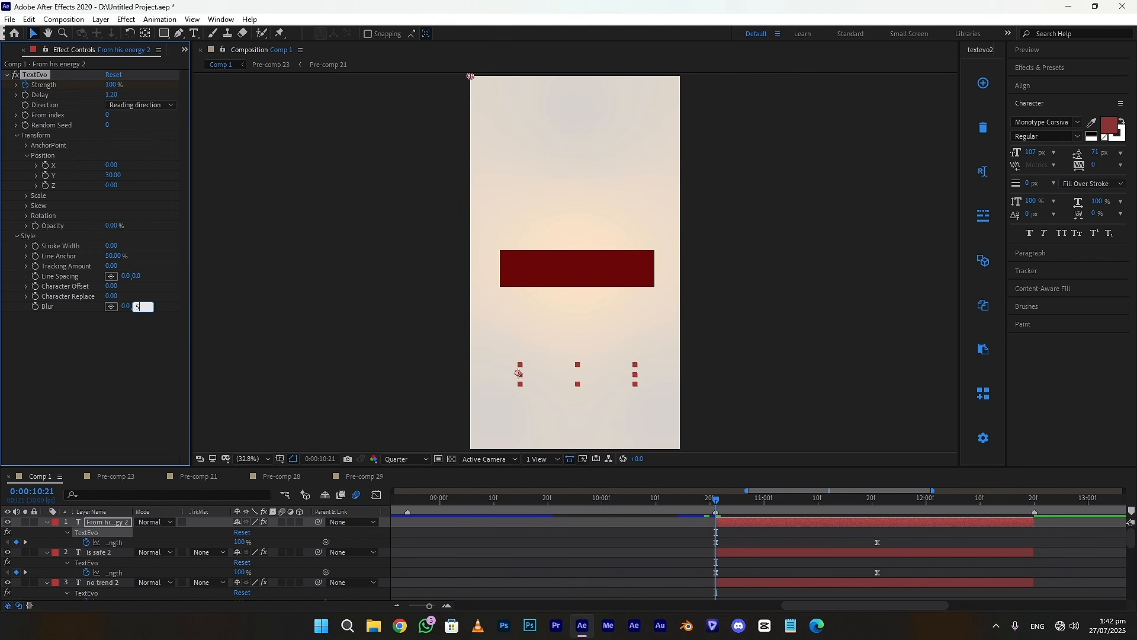
pyautogui.click(136, 332)
# - Stagger the "is safe" and "From his energy" layers to start successively after "no trend", and preview the text animation
pyautogui.moveTo(738, 522); pyautogui.dragTo(792, 523)
pyautogui.moveTo(733, 552); pyautogui.dragTo(749, 555)
pyautogui.click(695, 545)
pyautogui.moveTo(698, 500); pyautogui.dragTo(623, 500)
pyautogui.click(1027, 51)
pyautogui.click(1067, 67)
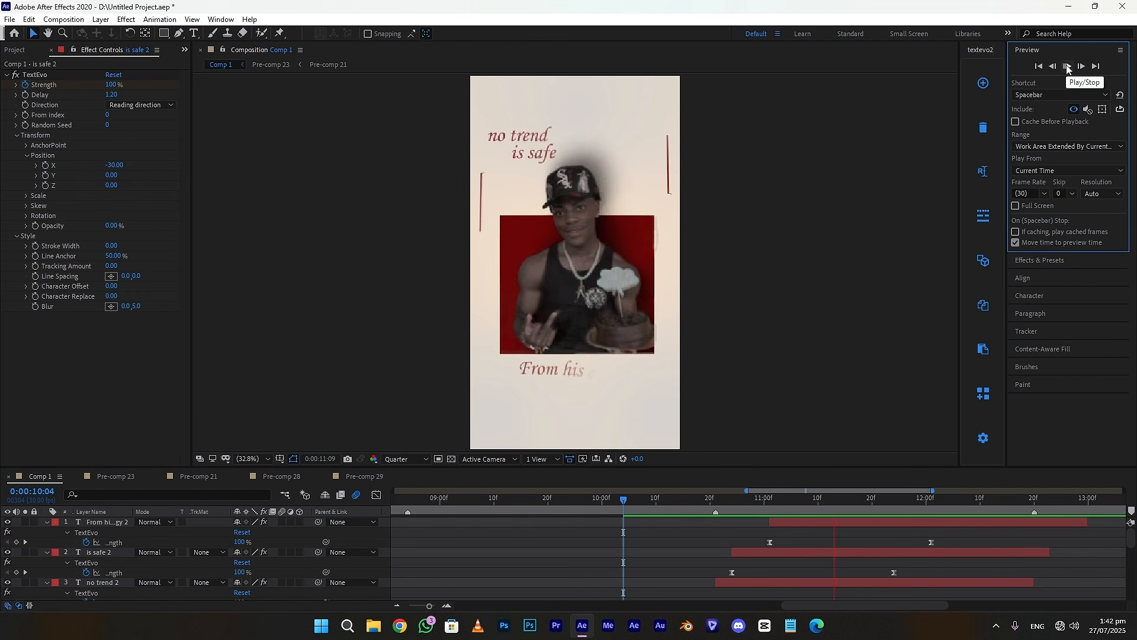
pyautogui.click(1068, 67)
# - Trim the ends of the "is safe" and "From his energy" layers to 0:00:12:20
pyautogui.click(1043, 524)
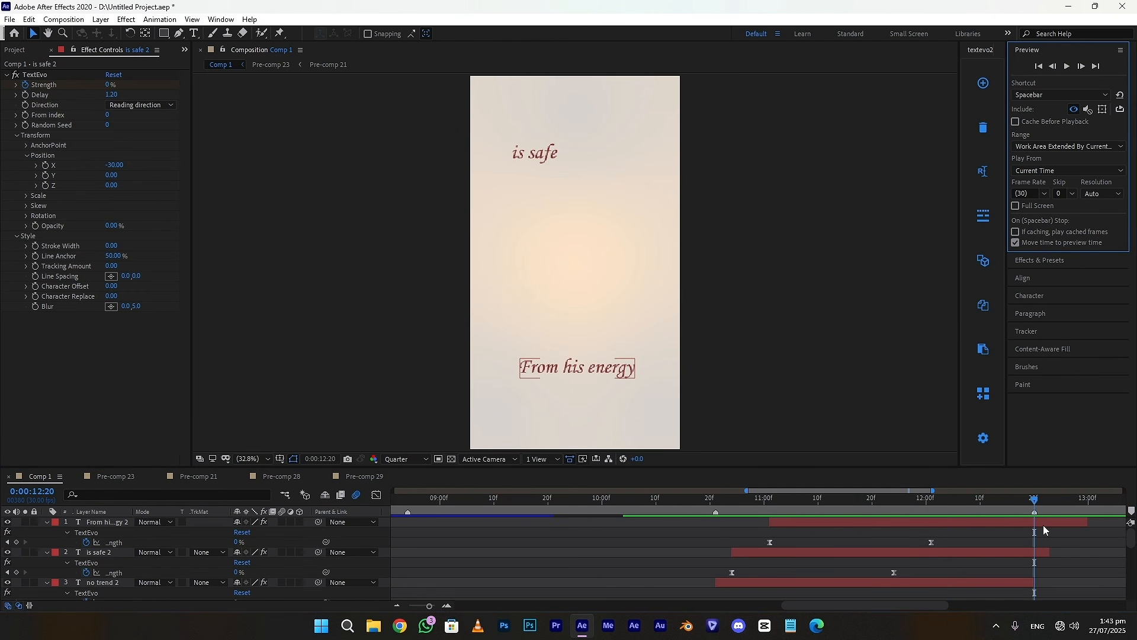
pyautogui.keyDown('shift'); pyautogui.click(1040, 552); pyautogui.keyUp('shift')
pyautogui.hotkey('alt', ']')
# - Pre-compose the three text layers with Pre-comp 22 and Pre-comp 29, moving all attributes into the new composition
pyautogui.hotkey('ctrl', 'a')
pyautogui.rightClick(856, 521)
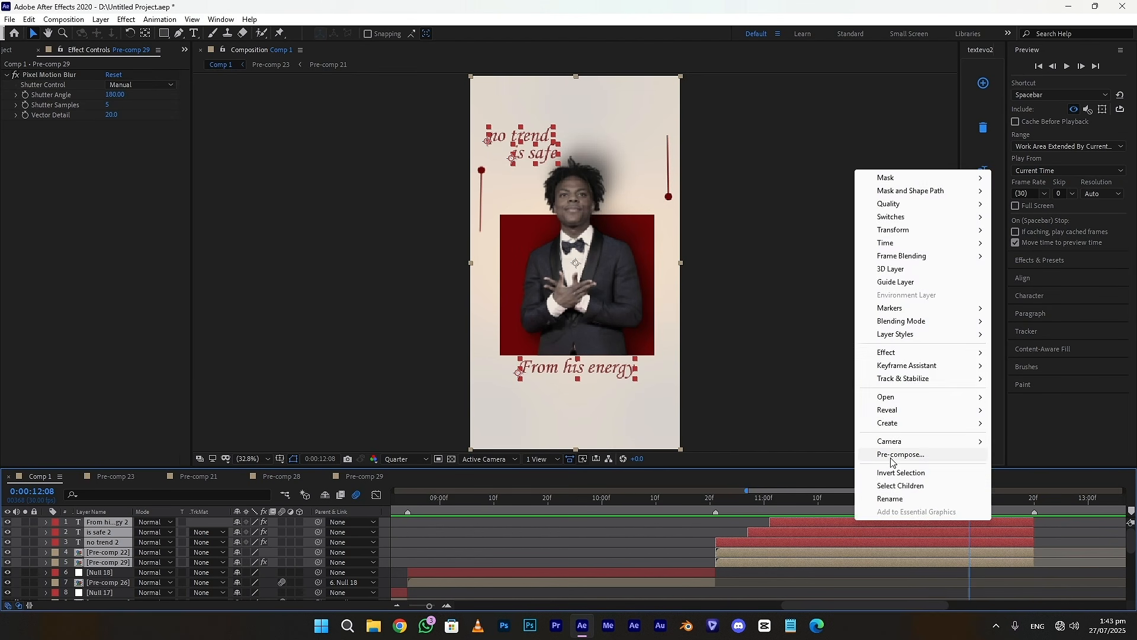
pyautogui.click(892, 457)
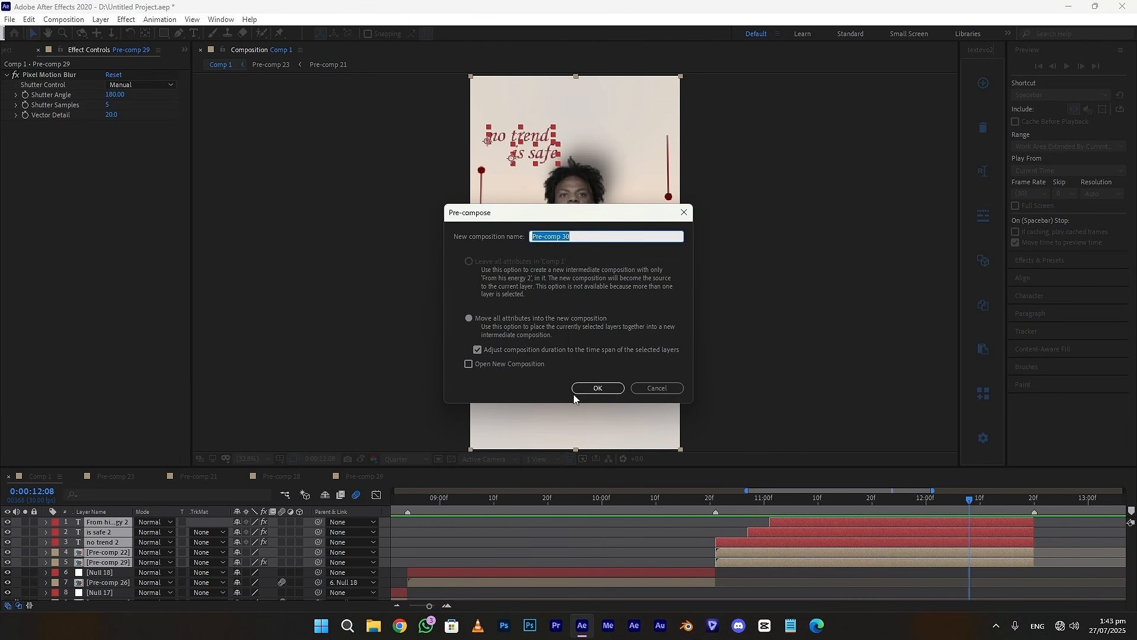
pyautogui.click(589, 389)
# - Add a null object starting at 0:00:10:21 and trim it to end at 0:00:12:20
pyautogui.hotkey('ctrl', 'alt', 'shift', 'y')
pyautogui.moveTo(972, 522); pyautogui.dragTo(716, 523)
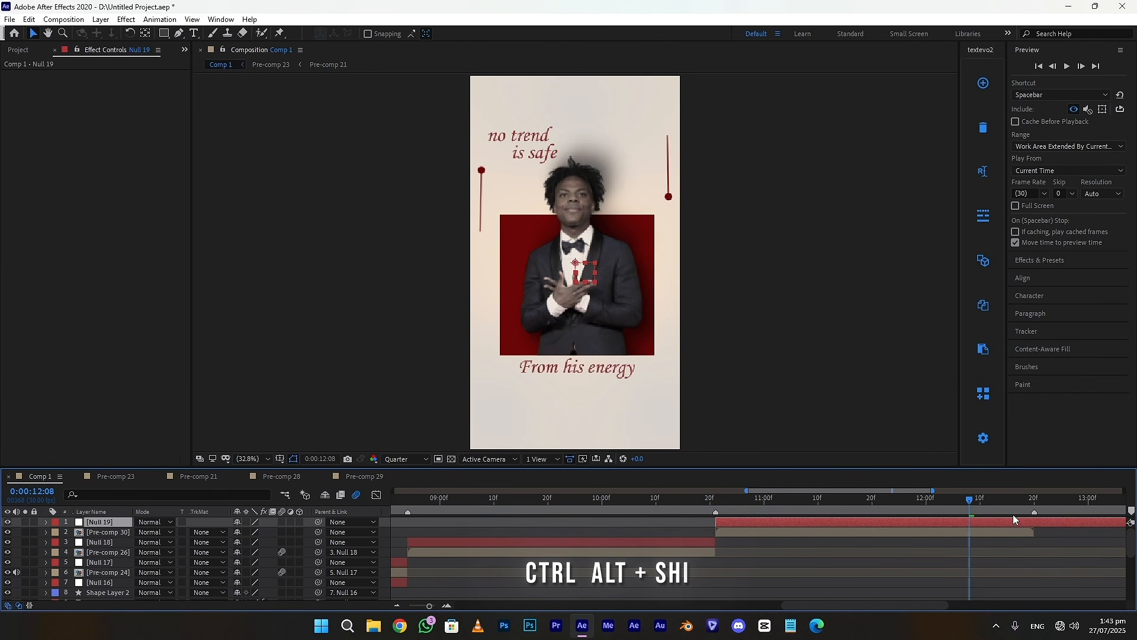
pyautogui.moveTo(1014, 500); pyautogui.dragTo(1034, 500)
pyautogui.hotkey('ctrl', 'shift', 'd')
pyautogui.press('Delete')
# - At 0:00:10:21, parent the new scene pre-comp to the new null and select the null
pyautogui.moveTo(743, 500); pyautogui.dragTo(716, 501)
pyautogui.click(727, 524)
pyautogui.click(727, 533)
pyautogui.moveTo(336, 528); pyautogui.dragTo(121, 517)
pyautogui.click(800, 517)
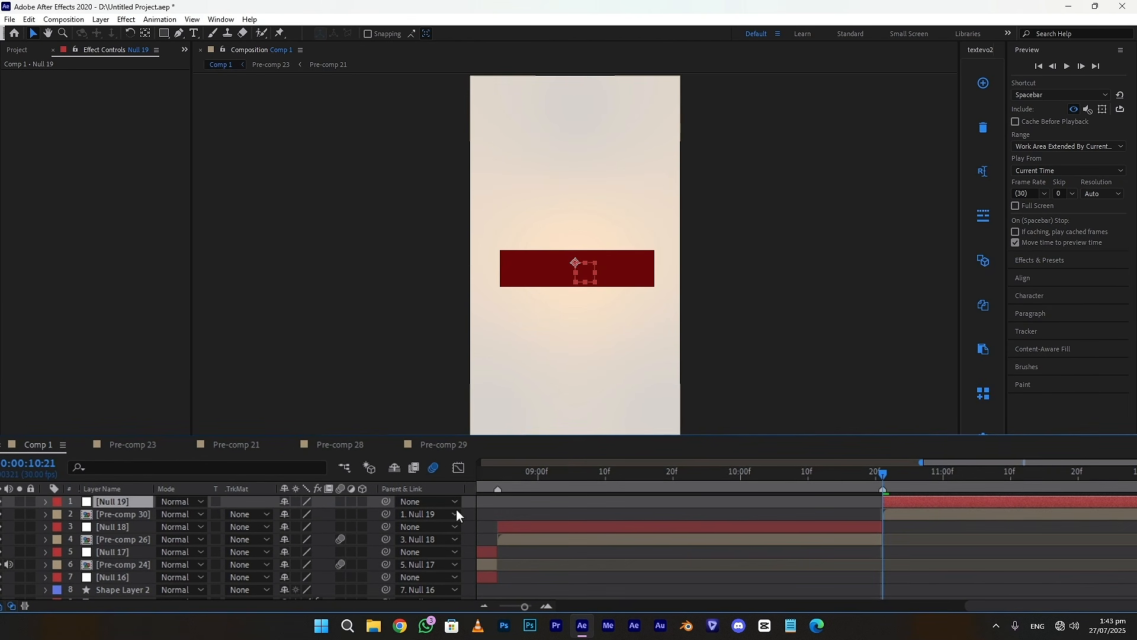
# - Keyframe the new null's Scale to grow from a reduced value at 0:00:10:21 to 100% at 0:00:12:20
pyautogui.press('s')
pyautogui.click(84, 514)
pyautogui.moveTo(882, 515); pyautogui.dragTo(1123, 549)
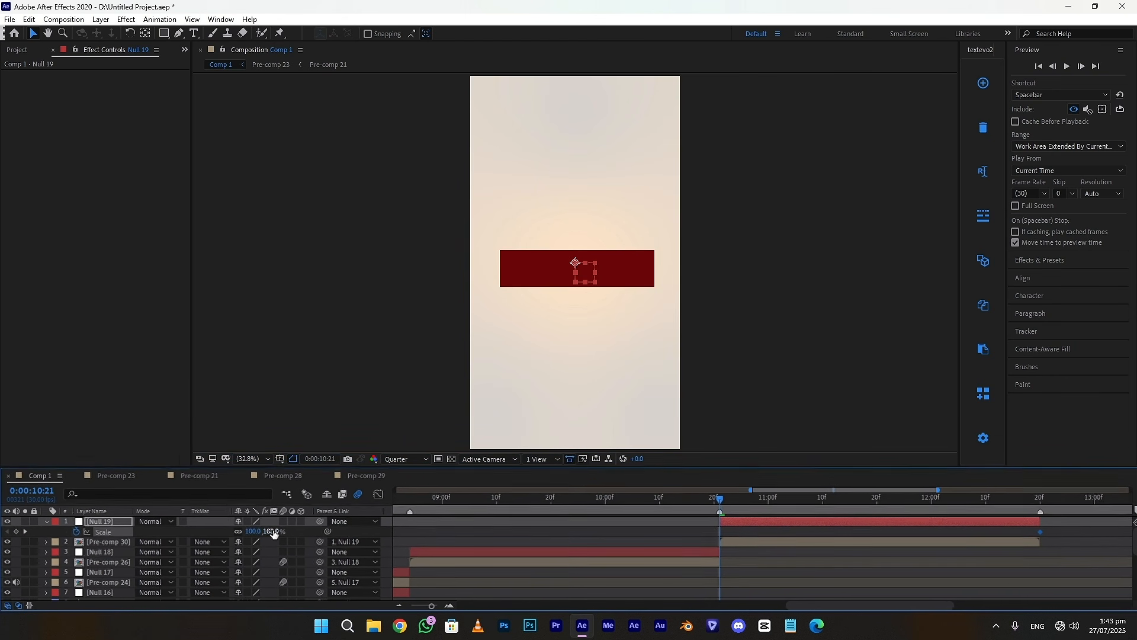
pyautogui.moveTo(296, 527); pyautogui.dragTo(284, 527)
# - Ease the null's scale keyframes by reshaping their speed curve and enable motion blur on the parented scene pre-comp
pyautogui.moveTo(695, 537); pyautogui.dragTo(986, 567)
pyautogui.click(376, 496)
pyautogui.moveTo(981, 559); pyautogui.dragTo(876, 560)
pyautogui.moveTo(770, 559); pyautogui.dragTo(747, 559)
pyautogui.click(373, 496)
pyautogui.click(282, 542)
pyautogui.click(658, 535)
pyautogui.moveTo(716, 500); pyautogui.dragTo(515, 517)
pyautogui.click(1066, 69)
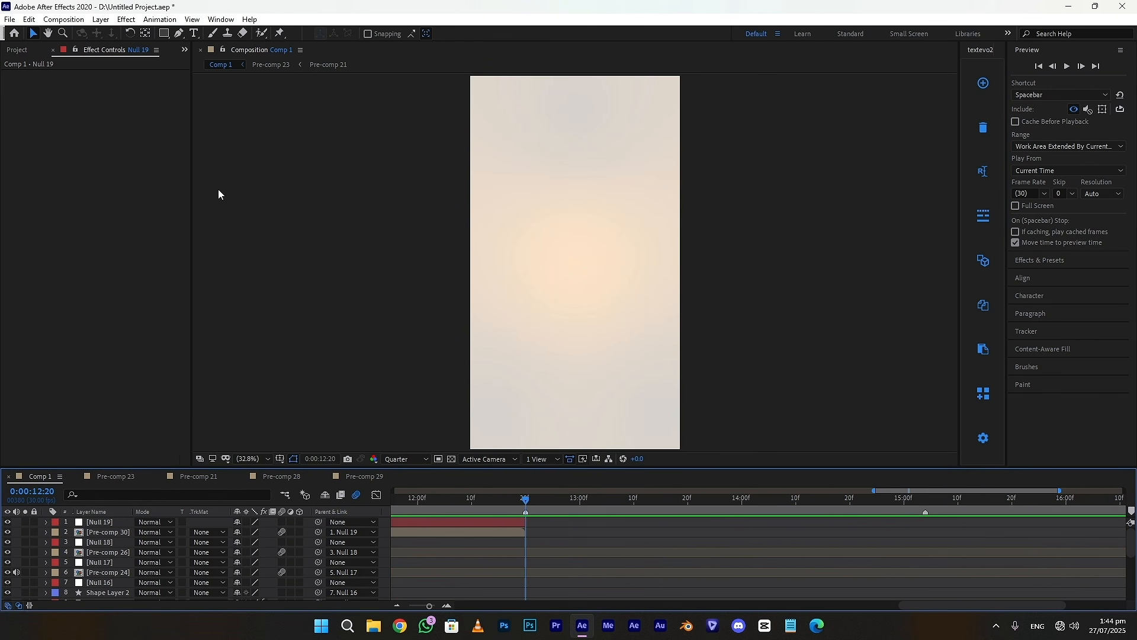
# - Place Youtube SS.png as the top layer starting at 0:00:12:20, scale it to 110% and reposition its channel content within the frame
pyautogui.click(17, 49)
pyautogui.click(47, 292)
pyautogui.moveTo(47, 292); pyautogui.dragTo(557, 527)
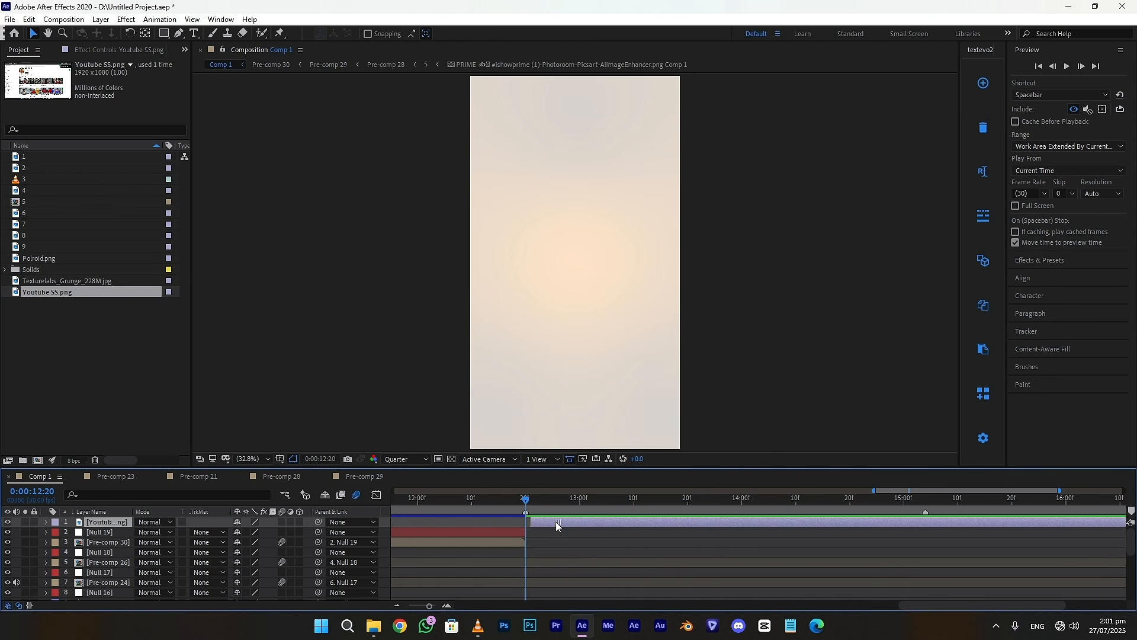
pyautogui.press('s')
pyautogui.moveTo(250, 531); pyautogui.dragTo(265, 531)
pyautogui.moveTo(553, 315); pyautogui.dragTo(590, 289)
pyautogui.moveTo(260, 531); pyautogui.dragTo(250, 531)
pyautogui.moveTo(584, 318); pyautogui.dragTo(561, 319)
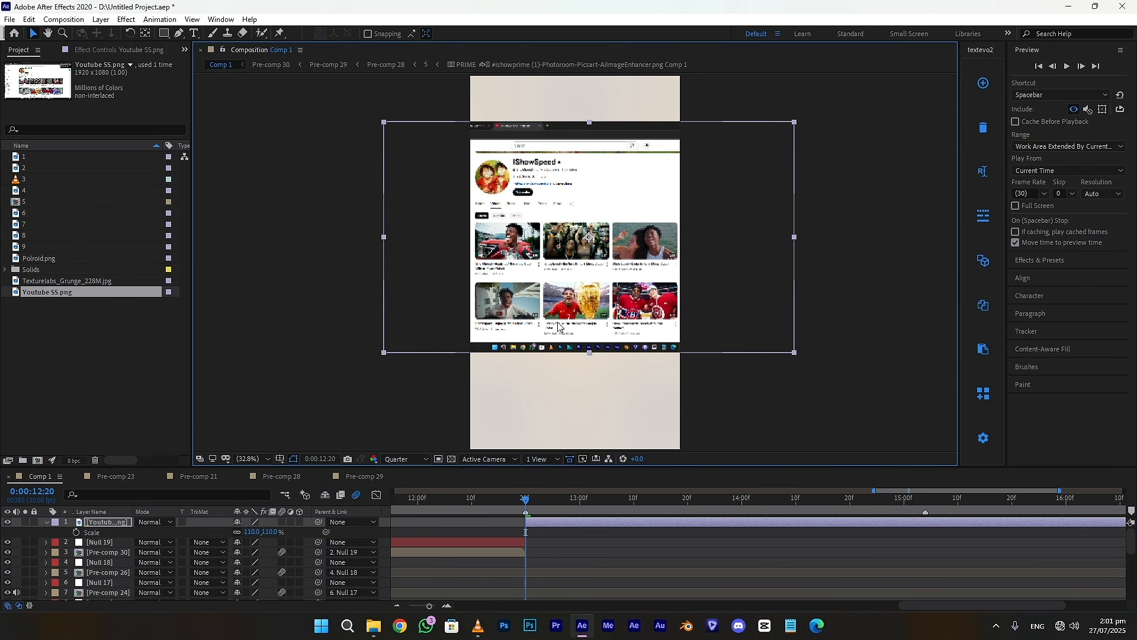
# - Mask the screenshot layer with a rounded rectangle around the channel header and the six video thumbnails
pyautogui.click(164, 32)
pyautogui.moveTo(475, 156); pyautogui.dragTo(679, 333)
pyautogui.click(108, 522)
pyautogui.press('v')
# - Scale the masked screenshot to 90%, place it in the upper part of the frame and set the preview resolution to Full
pyautogui.press('s')
pyautogui.press('s')
pyautogui.moveTo(256, 532); pyautogui.dragTo(245, 532)
pyautogui.click(279, 459)
pyautogui.click(290, 474)
pyautogui.moveTo(589, 230); pyautogui.dragTo(586, 177)
pyautogui.moveTo(254, 532); pyautogui.dragTo(253, 532)
pyautogui.click(539, 545)
pyautogui.click(279, 459)
pyautogui.click(290, 473)
pyautogui.click(406, 459)
pyautogui.click(401, 484)
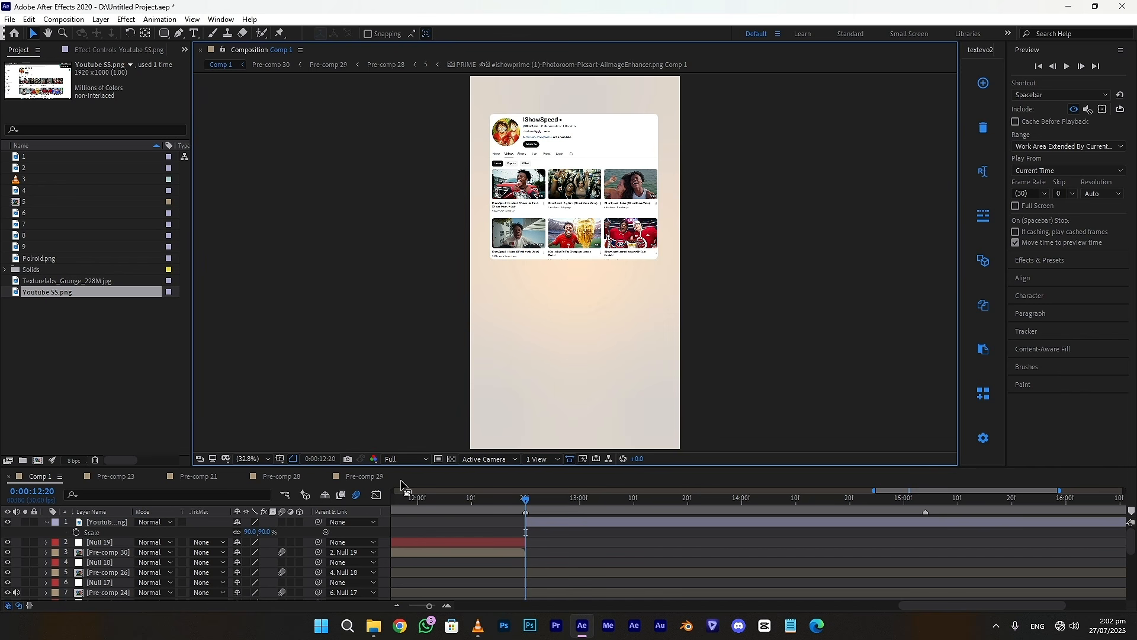
# - Pre-compose the masked screenshot layer, moving all attributes into the new composition
pyautogui.click(550, 525)
pyautogui.scroll(1, 598, 197)
pyautogui.moveTo(600, 197); pyautogui.dragTo(594, 276)
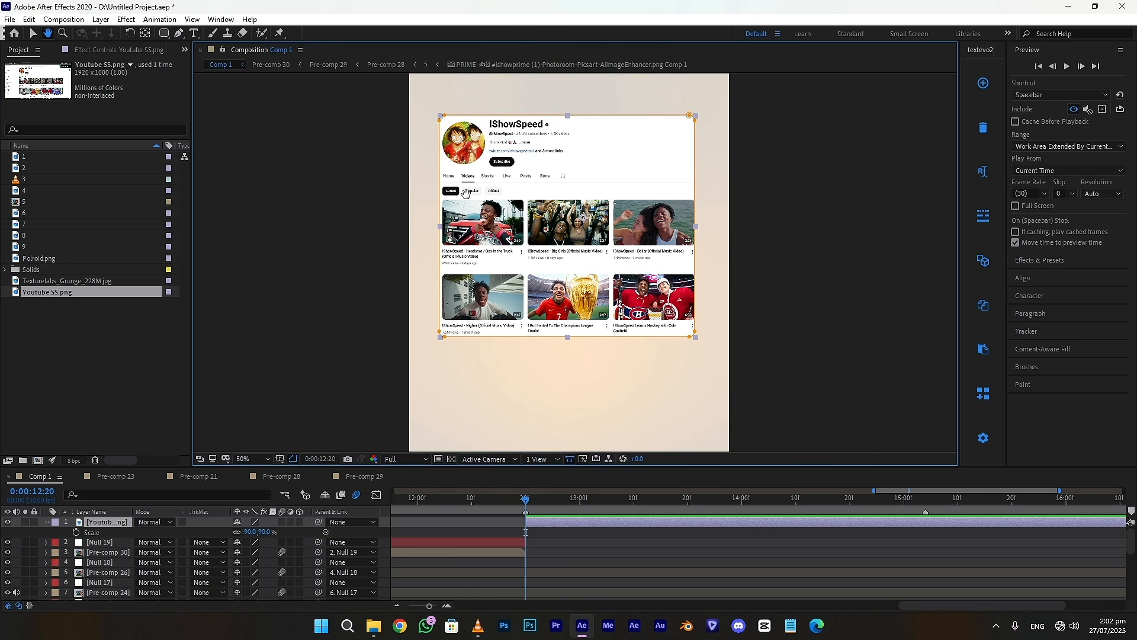
pyautogui.click(36, 35)
pyautogui.click(252, 461)
pyautogui.click(256, 262)
pyautogui.rightClick(553, 523)
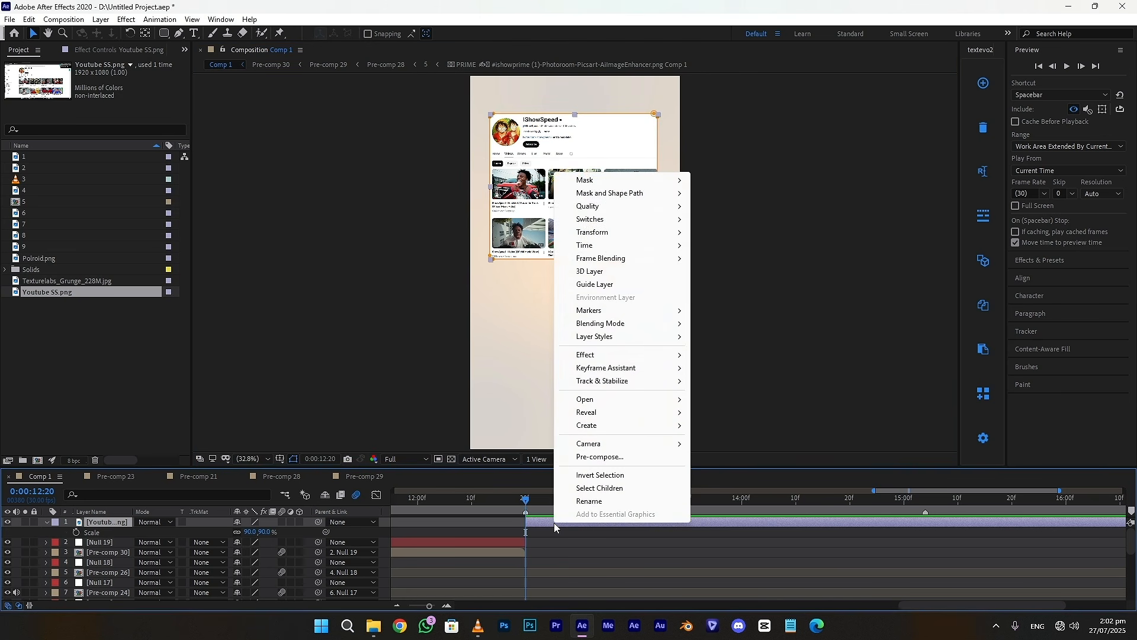
pyautogui.click(604, 456)
pyautogui.click(517, 320)
pyautogui.click(596, 388)
# - Duplicate the screenshot pre-comp until there are nine stacked copies
pyautogui.hotkey('ctrl', 'd')
pyautogui.hotkey('ctrl', 'd')
pyautogui.hotkey('ctrl', 'd')
pyautogui.hotkey('ctrl', 'd')
pyautogui.hotkey('ctrl', 'd')
pyautogui.hotkey('ctrl', 'd')
pyautogui.hotkey('ctrl', 'd')
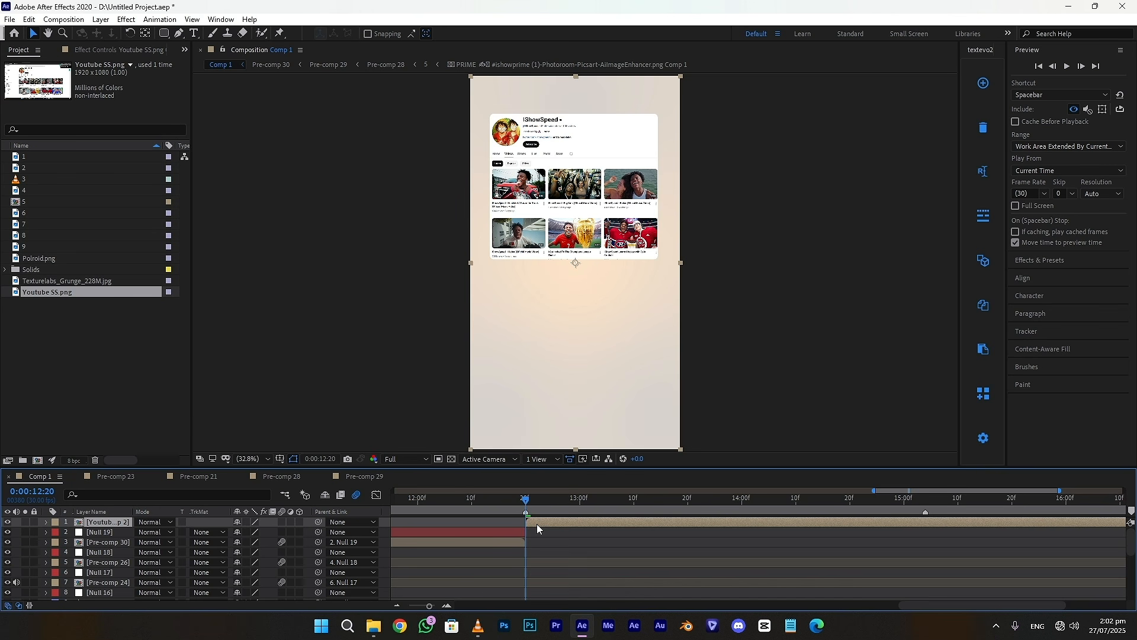
# - Mask the first copy with a rounded rectangle around the channel's profile picture, name and Subscribe button
pyautogui.click(166, 34)
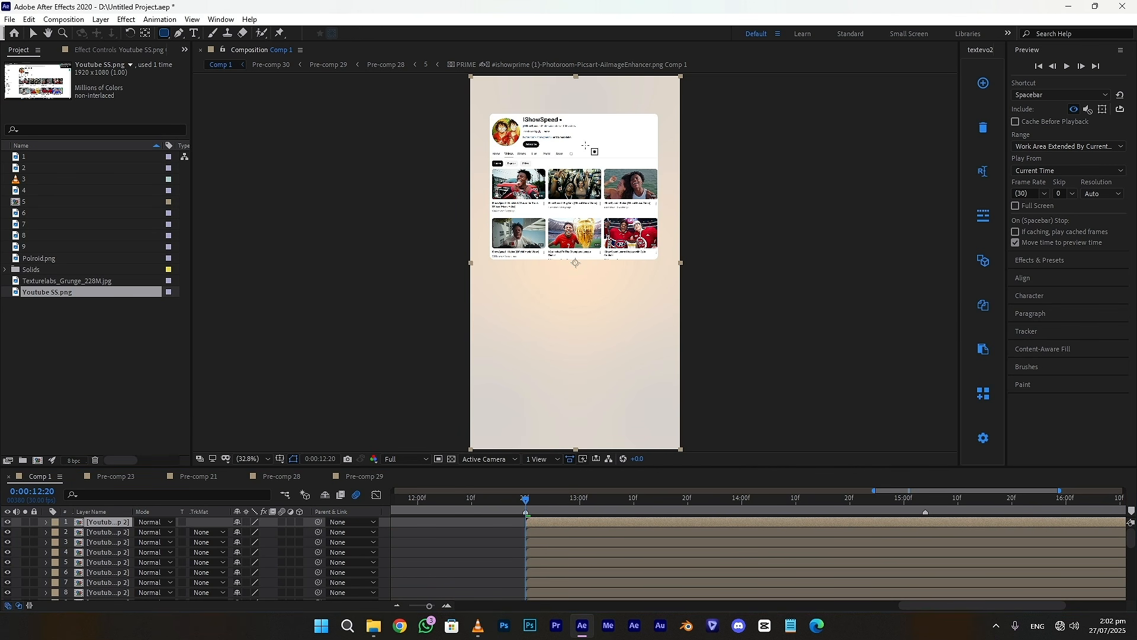
pyautogui.scroll(3, 594, 150)
pyautogui.click(49, 34)
pyautogui.moveTo(448, 83); pyautogui.dragTo(520, 390)
pyautogui.click(164, 34)
pyautogui.moveTo(536, 255); pyautogui.dragTo(668, 274)
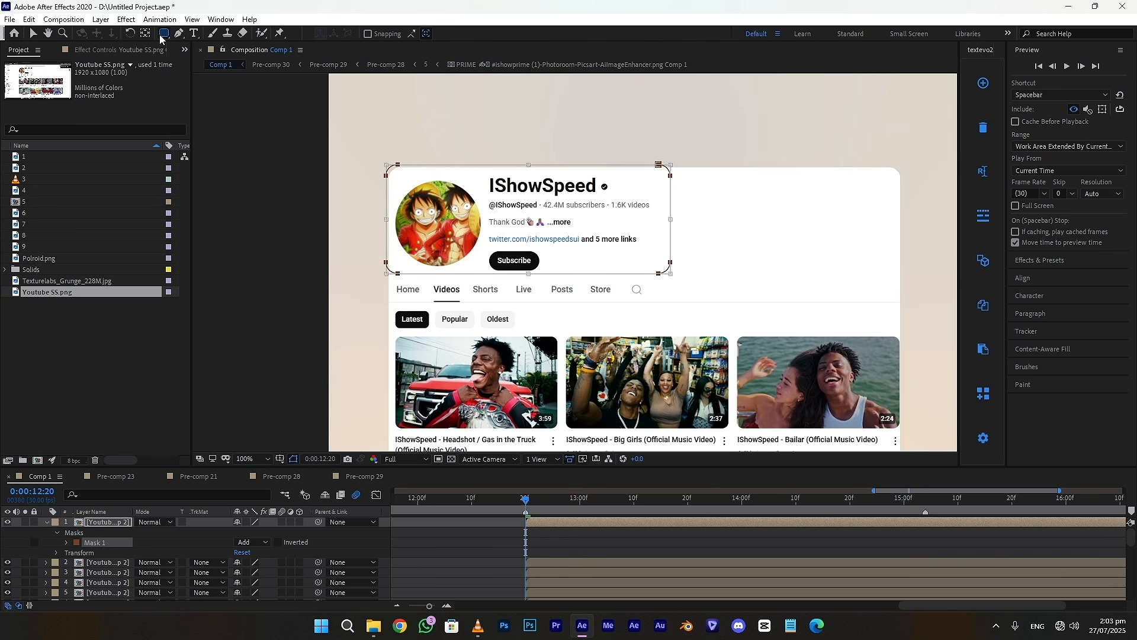
# - Mask the second copy to the Home-to-Store tab row and the third copy to the Latest, Popular and Oldest row
pyautogui.click(538, 563)
pyautogui.moveTo(392, 277); pyautogui.dragTo(413, 292)
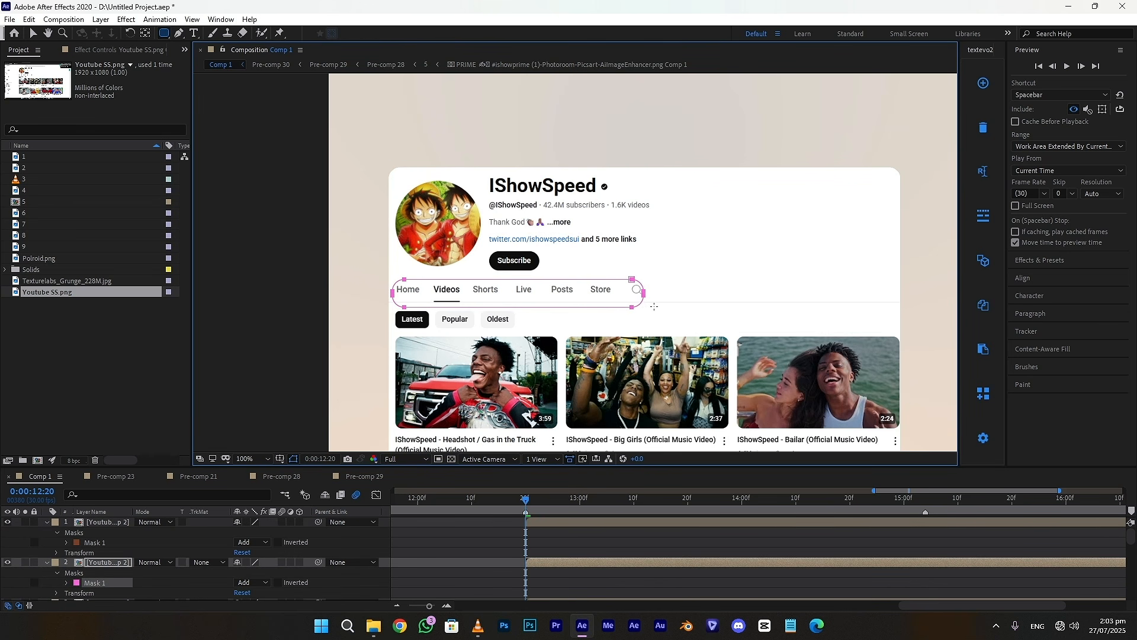
pyautogui.scroll(-1, 543, 571)
pyautogui.click(543, 572)
pyautogui.moveTo(392, 308); pyautogui.dragTo(515, 332)
# - Mask the fourth, fifth and sixth copies with rounded rectangles around the three upper-row video thumbnails, one per layer
pyautogui.scroll(-1, 536, 583)
pyautogui.click(536, 583)
pyautogui.moveTo(392, 327)
pyautogui.mouseDown()
pyautogui.moveTo(387, 163)
pyautogui.moveTo(558, 308)
pyautogui.mouseUp()
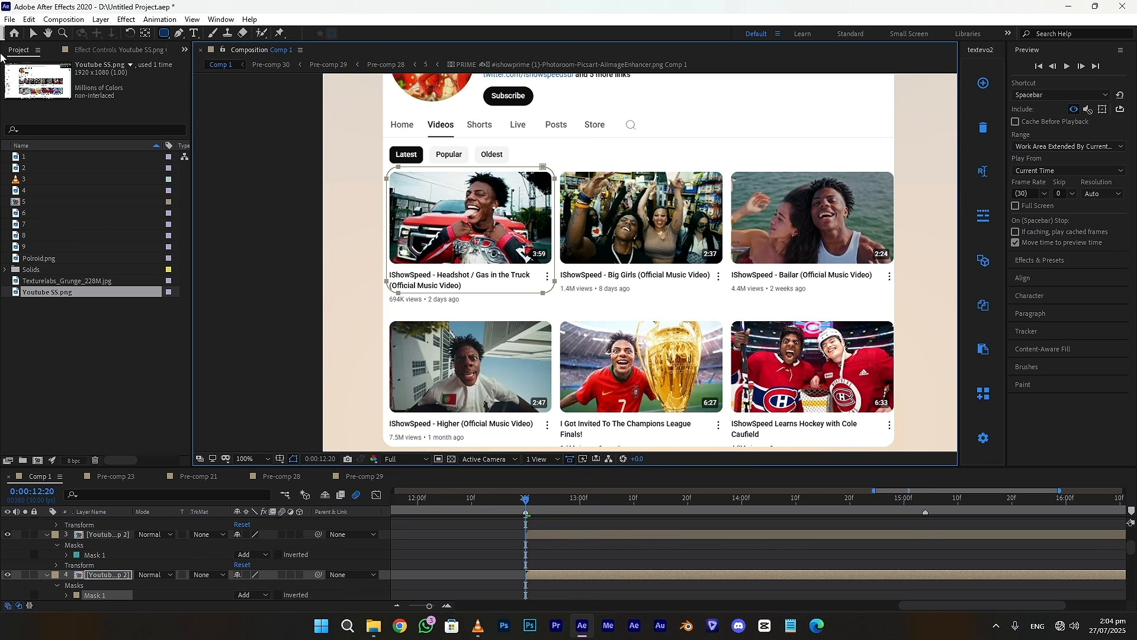
pyautogui.scroll(-2, 551, 570)
pyautogui.click(551, 555)
pyautogui.moveTo(556, 168); pyautogui.dragTo(729, 288)
pyautogui.scroll(-1, 704, 565)
pyautogui.click(705, 565)
pyautogui.moveTo(727, 167); pyautogui.dragTo(897, 287)
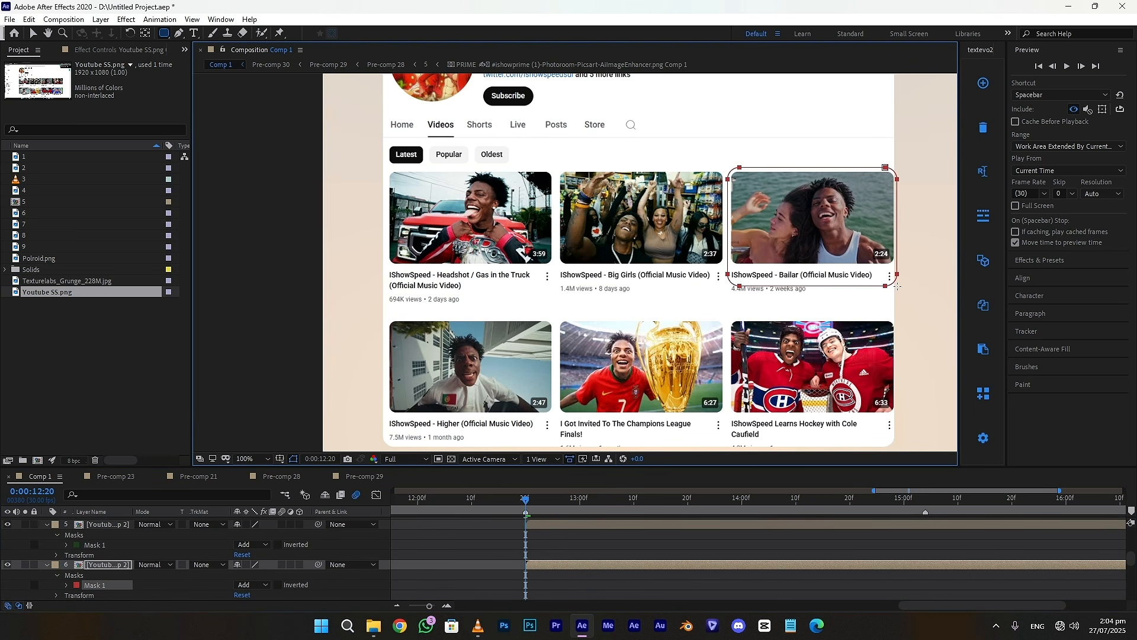
# - Mask the seventh, eighth and ninth copies with rounded rectangles around the three lower-row video thumbnails, one per layer
pyautogui.scroll(-1, 587, 566)
pyautogui.click(586, 573)
pyautogui.moveTo(386, 316); pyautogui.dragTo(556, 441)
pyautogui.scroll(-2, 551, 557)
pyautogui.click(551, 554)
pyautogui.moveTo(557, 315); pyautogui.dragTo(727, 443)
pyautogui.click(651, 595)
pyautogui.moveTo(728, 314); pyautogui.dragTo(898, 444)
pyautogui.hotkey('shift', '/')
# - Keyframe all nine pieces' Position and Opacity at 0:00:13:10, with 0% opacity and position 540, 1410 at 0:00:12:20
pyautogui.click(561, 536)
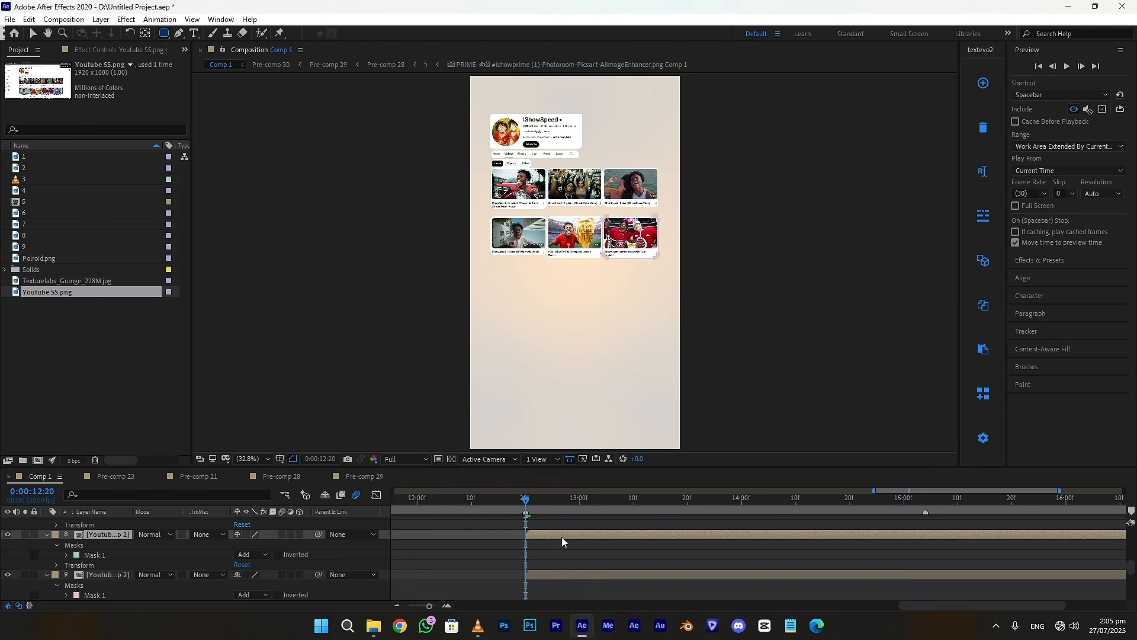
pyautogui.hotkey('ctrl', 'a')
pyautogui.press('p')
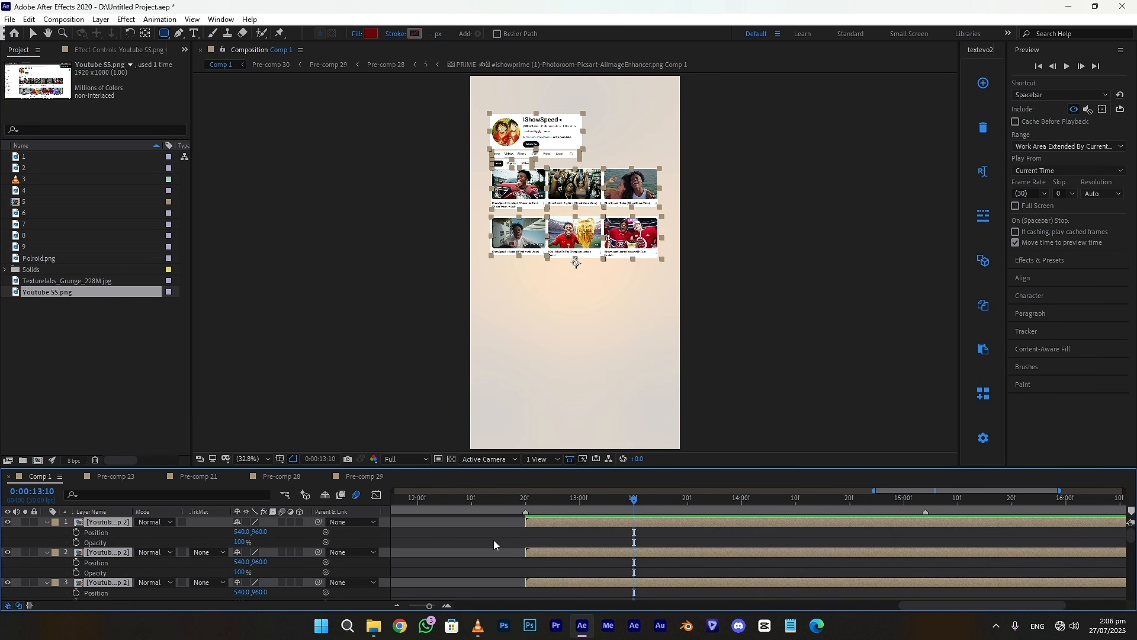
pyautogui.scroll(-7, 495, 545)
pyautogui.click(77, 563)
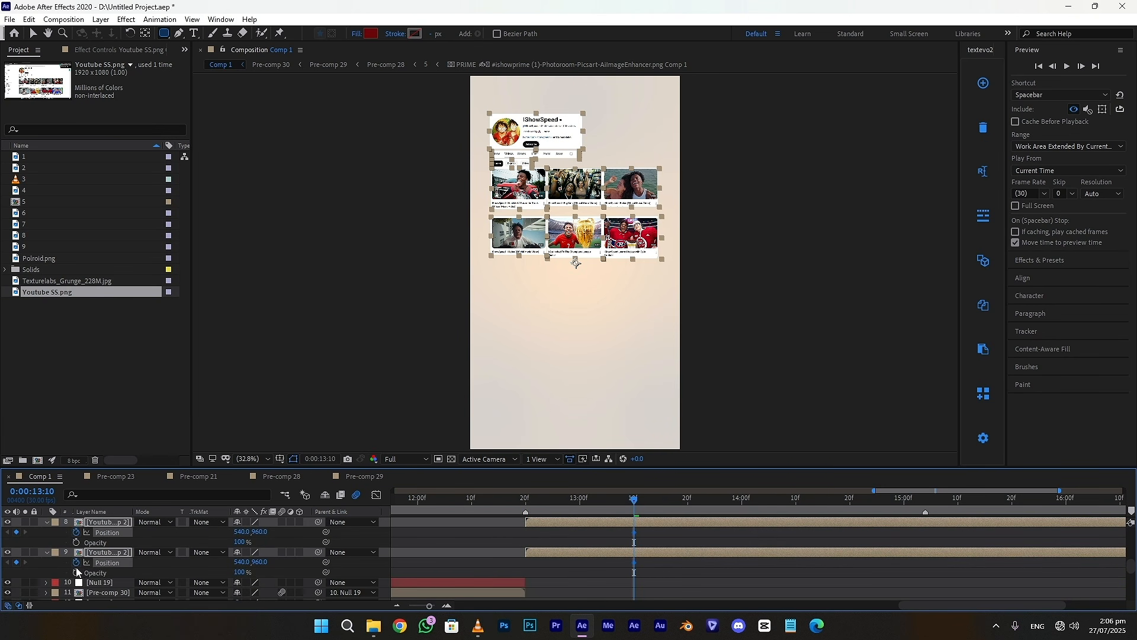
pyautogui.click(76, 572)
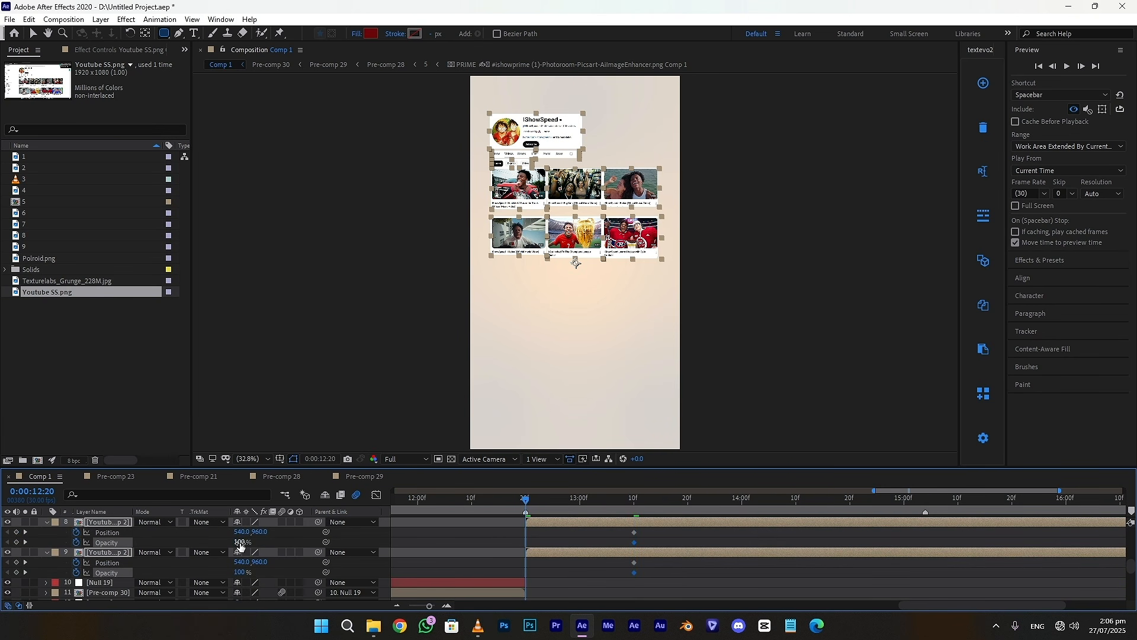
pyautogui.moveTo(216, 542); pyautogui.dragTo(148, 549)
pyautogui.moveTo(576, 263); pyautogui.dragTo(576, 356)
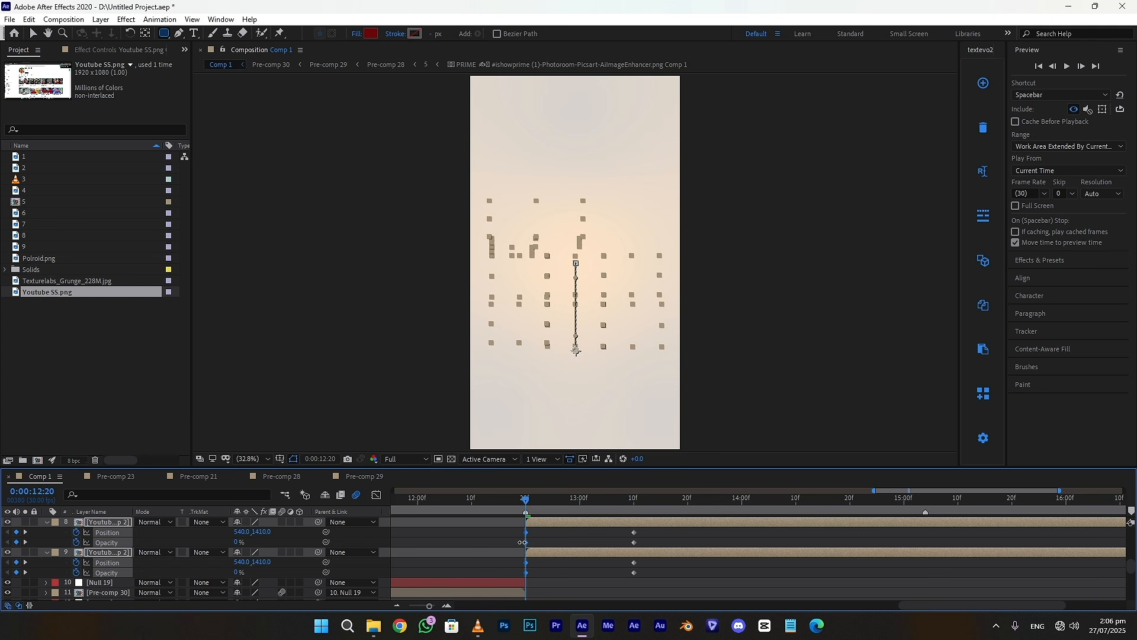
# - Ease the nine pieces' keyframes, pull the end speed handles toward the start and preview the animation
pyautogui.moveTo(659, 586); pyautogui.dragTo(477, 518)
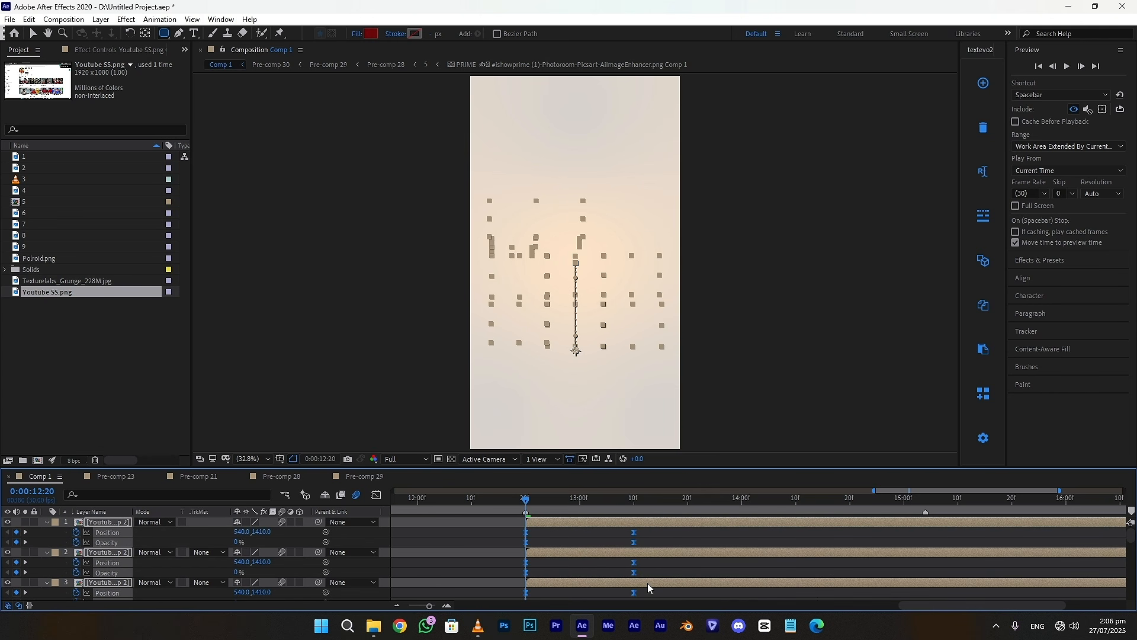
pyautogui.click(377, 495)
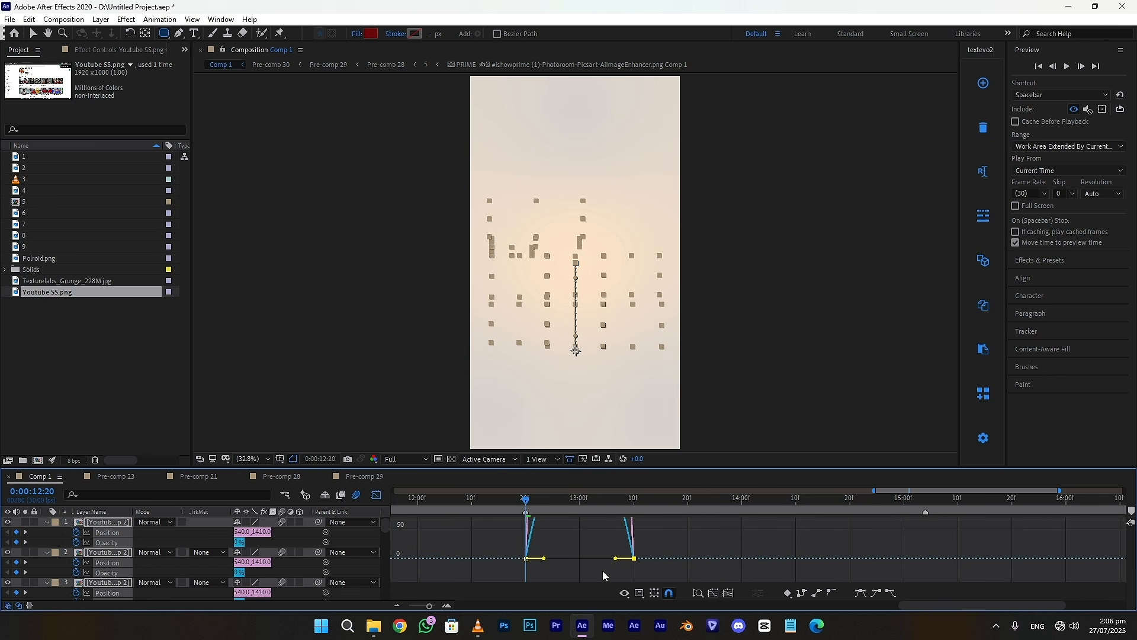
pyautogui.moveTo(616, 558); pyautogui.dragTo(538, 562)
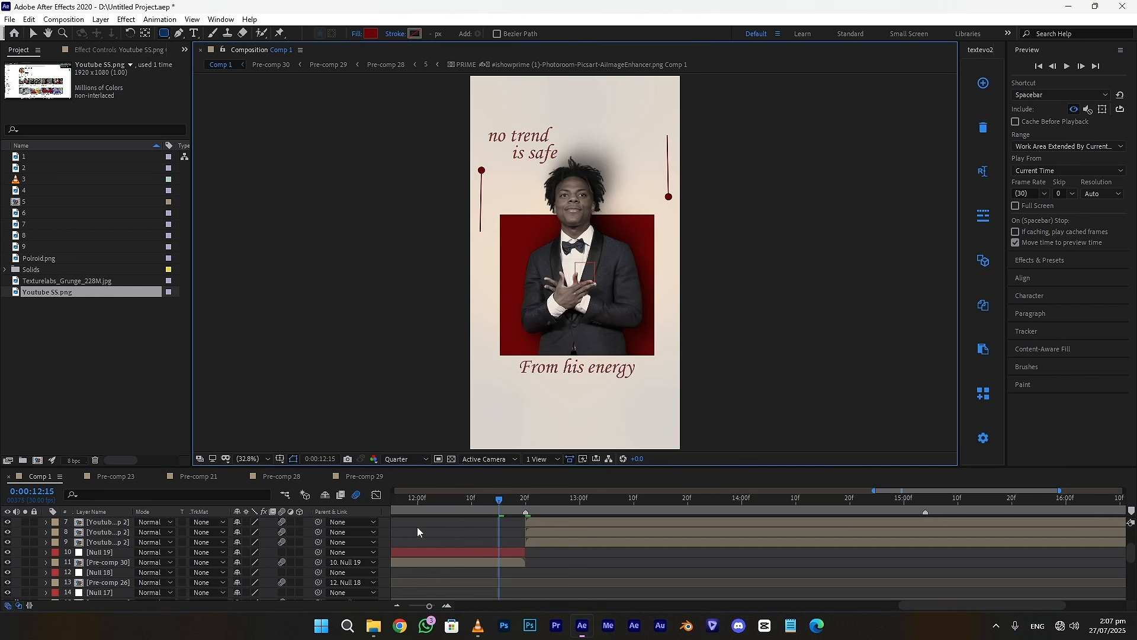
pyautogui.click(1066, 67)
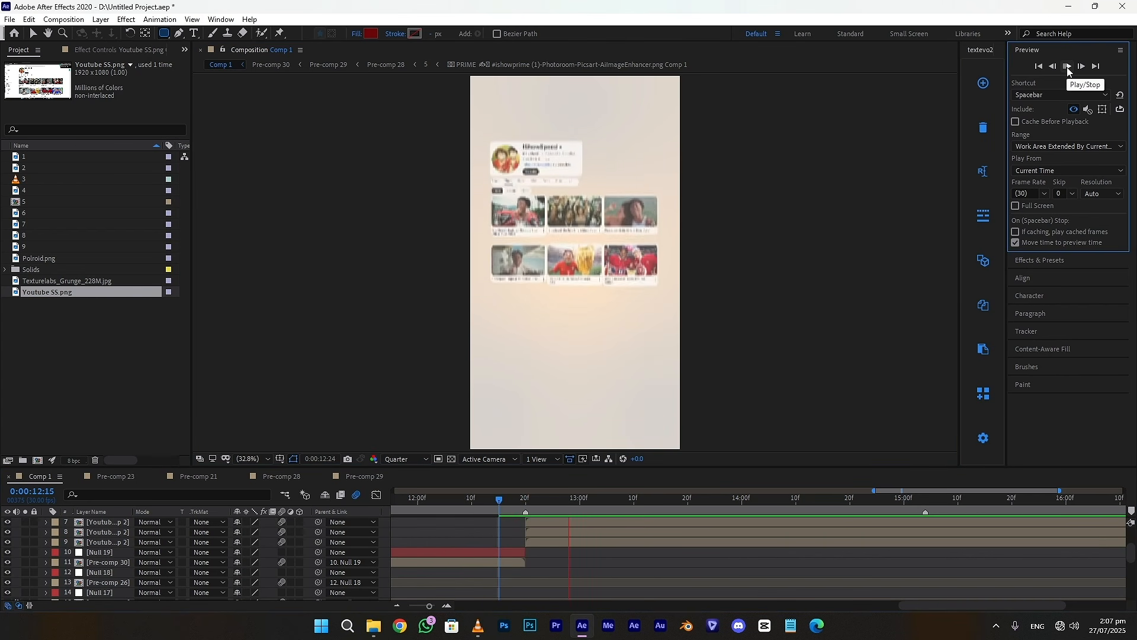
# - Stagger the nine pieces on the timeline so each starts about 3 frames after the one above, and preview the result
pyautogui.moveTo(551, 505); pyautogui.dragTo(588, 552)
pyautogui.scroll(3, 534, 530)
pyautogui.press('v')
pyautogui.moveTo(544, 562); pyautogui.dragTo(610, 562)
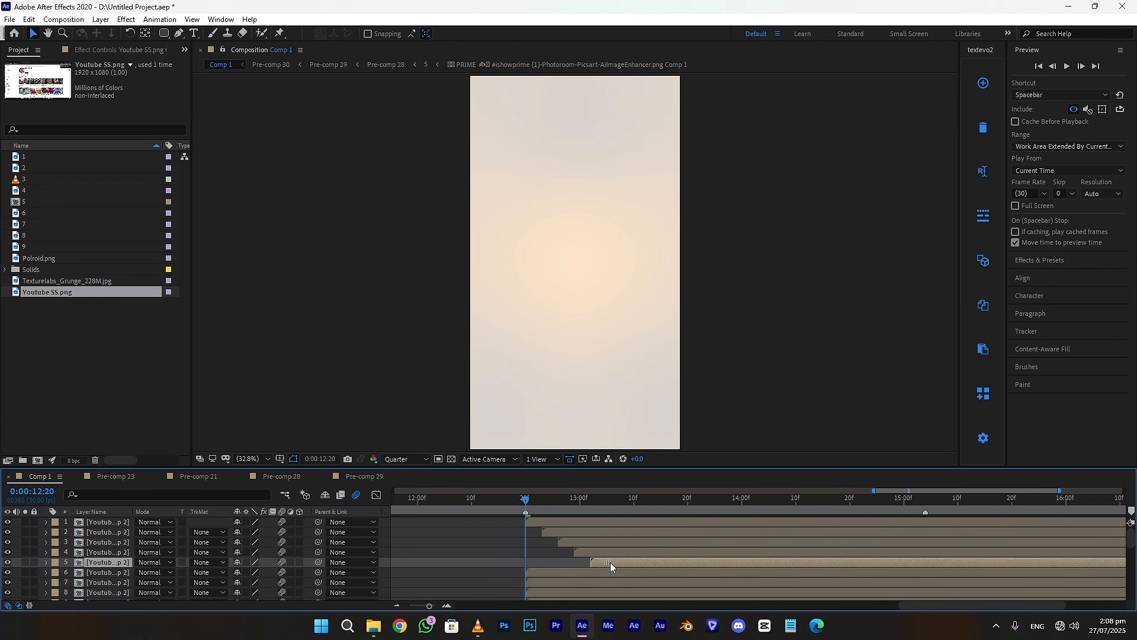
pyautogui.scroll(-1, 609, 562)
pyautogui.moveTo(539, 542); pyautogui.dragTo(620, 542)
pyautogui.moveTo(539, 552); pyautogui.dragTo(636, 552)
pyautogui.moveTo(539, 562); pyautogui.dragTo(652, 562)
pyautogui.click(1064, 68)
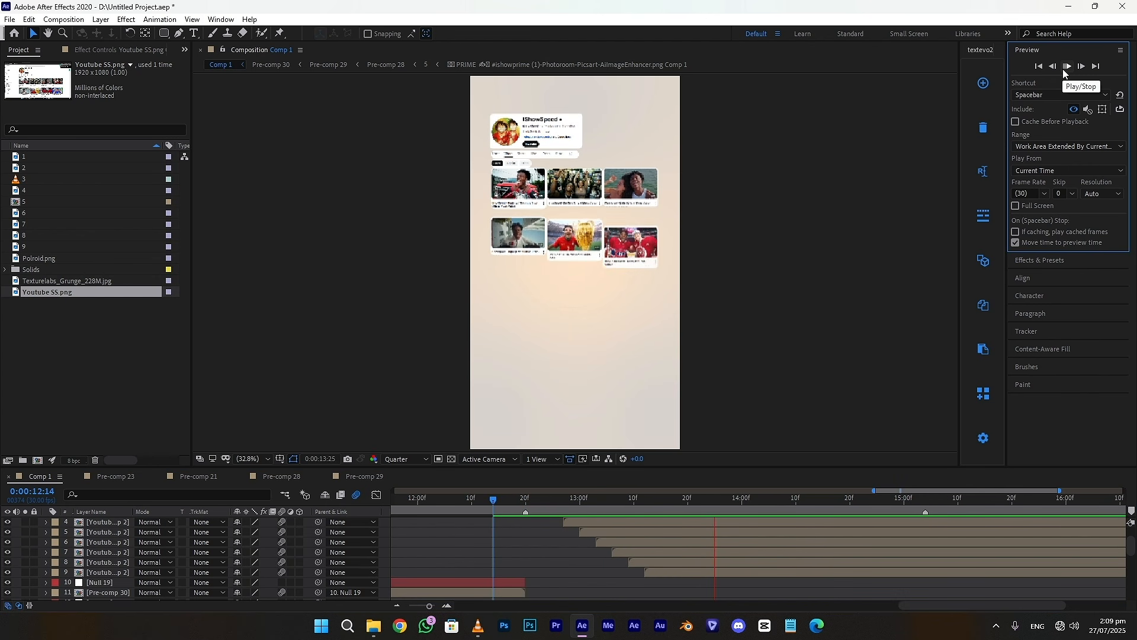
pyautogui.click(1065, 69)
# - Add a white solid directly beneath the nine pieces and trim its start to 0:00:12:20
pyautogui.click(521, 556)
pyautogui.moveTo(560, 497); pyautogui.dragTo(699, 499)
pyautogui.click(504, 583)
pyautogui.rightClick(382, 573)
pyautogui.moveTo(424, 445)
pyautogui.click(557, 470)
pyautogui.click(610, 414)
pyautogui.click(526, 498)
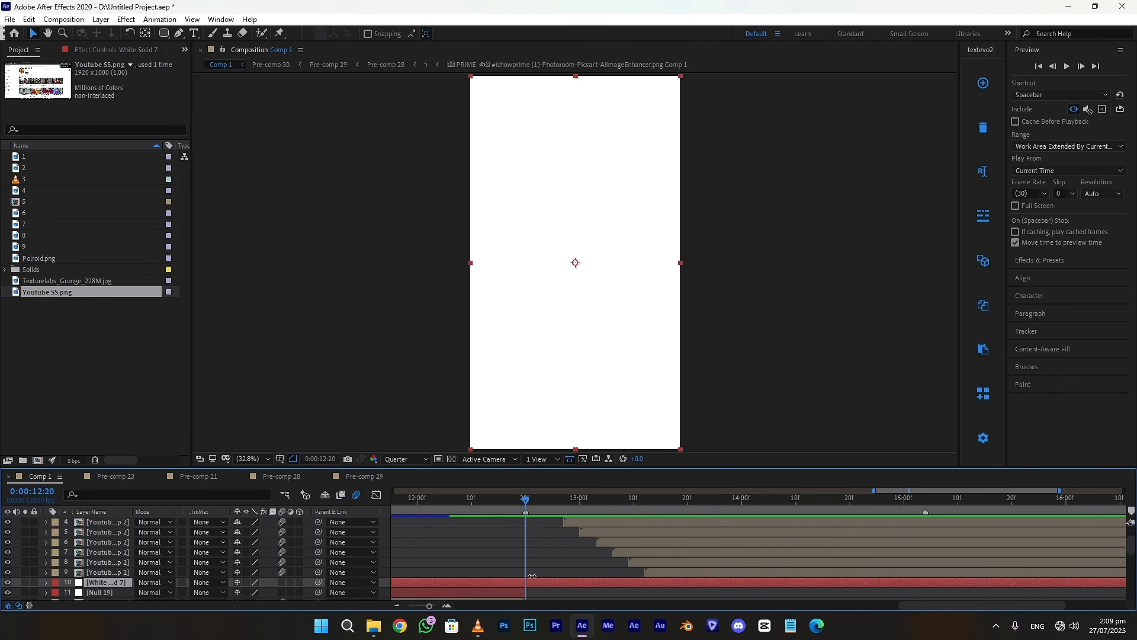
pyautogui.hotkey('alt', '[')
# - Mask the white solid with a rectangle covering the upper part of the frame, down to just below the thumbnails
pyautogui.moveTo(526, 498); pyautogui.dragTo(775, 498)
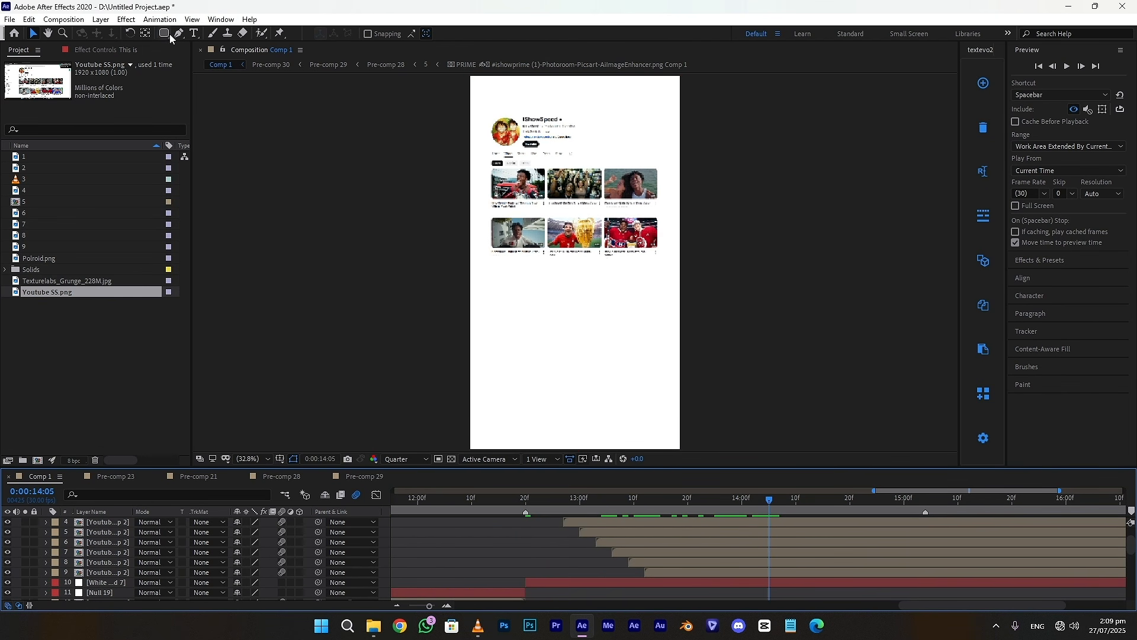
pyautogui.click(164, 34)
pyautogui.scroll(-2, 533, 284)
pyautogui.scroll(-1, 699, 551)
pyautogui.click(703, 562)
pyautogui.moveTo(505, 152)
pyautogui.mouseDown()
pyautogui.moveTo(653, 279)
pyautogui.moveTo(642, 273)
pyautogui.mouseUp()
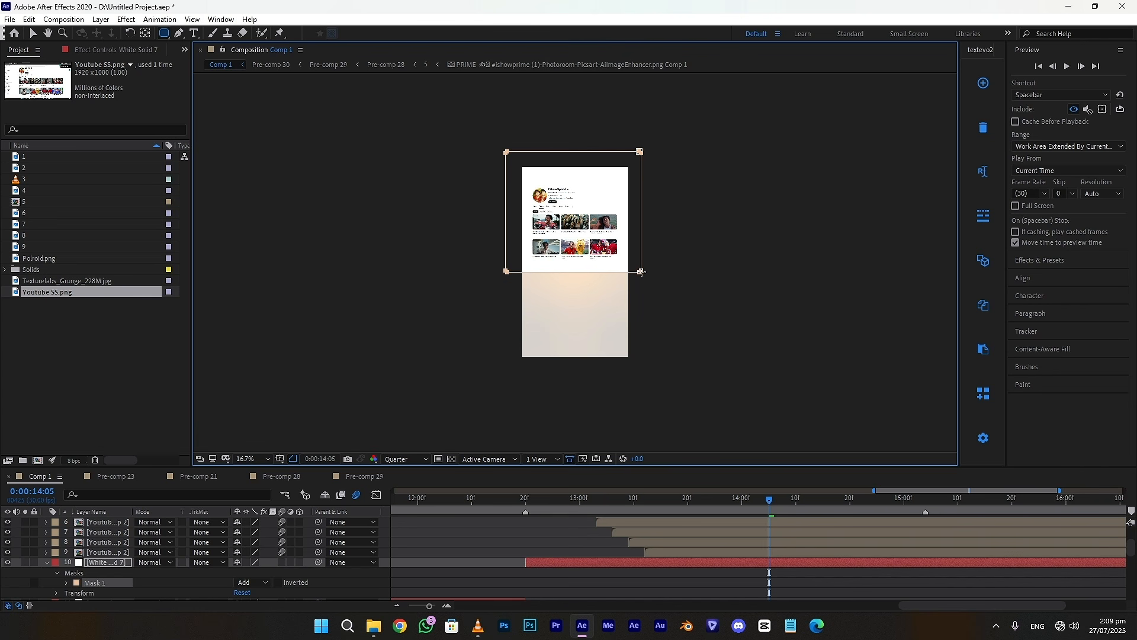
# - Set the white solid's Mask Feather to 329 pixels
pyautogui.press('f')
pyautogui.moveTo(334, 583); pyautogui.dragTo(432, 584)
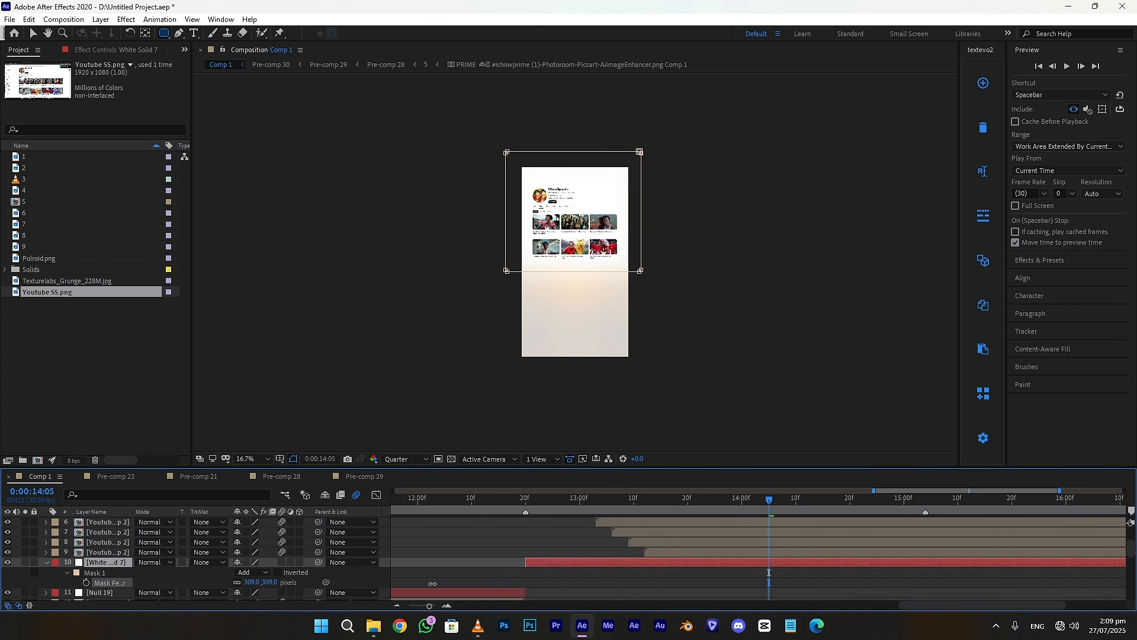
pyautogui.scroll(3, 274, 259)
pyautogui.moveTo(256, 582); pyautogui.dragTo(259, 583)
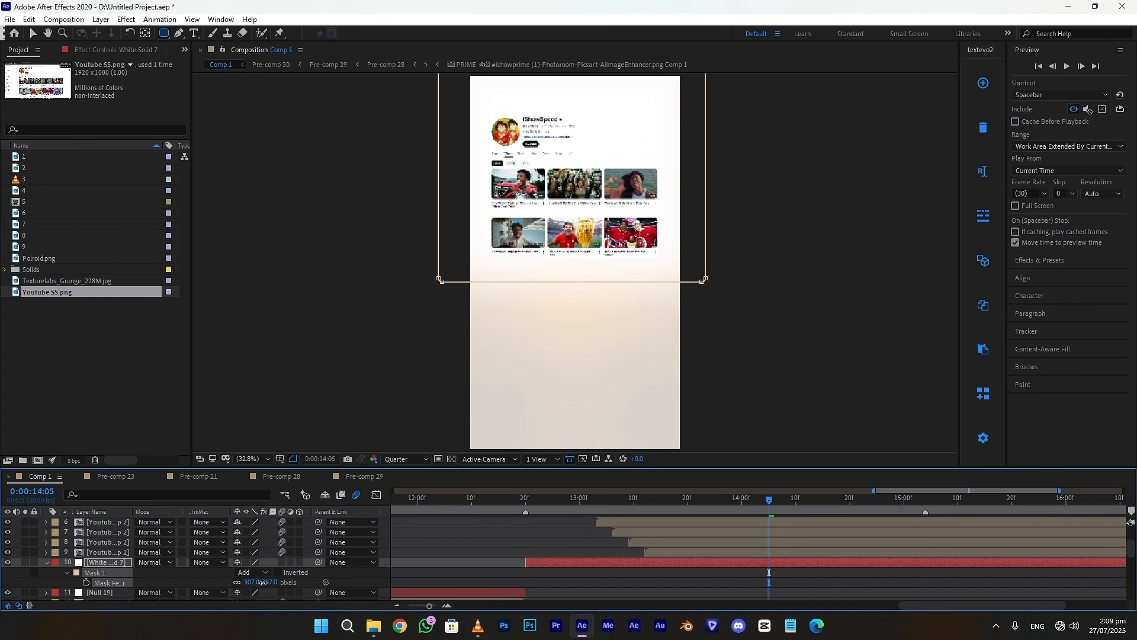
pyautogui.press('v')
# - Fade the white solid from 14% opacity just before 0:00:12:20 to 100% at 0:00:13:01 with eased keyframes, and preview it
pyautogui.click(585, 503)
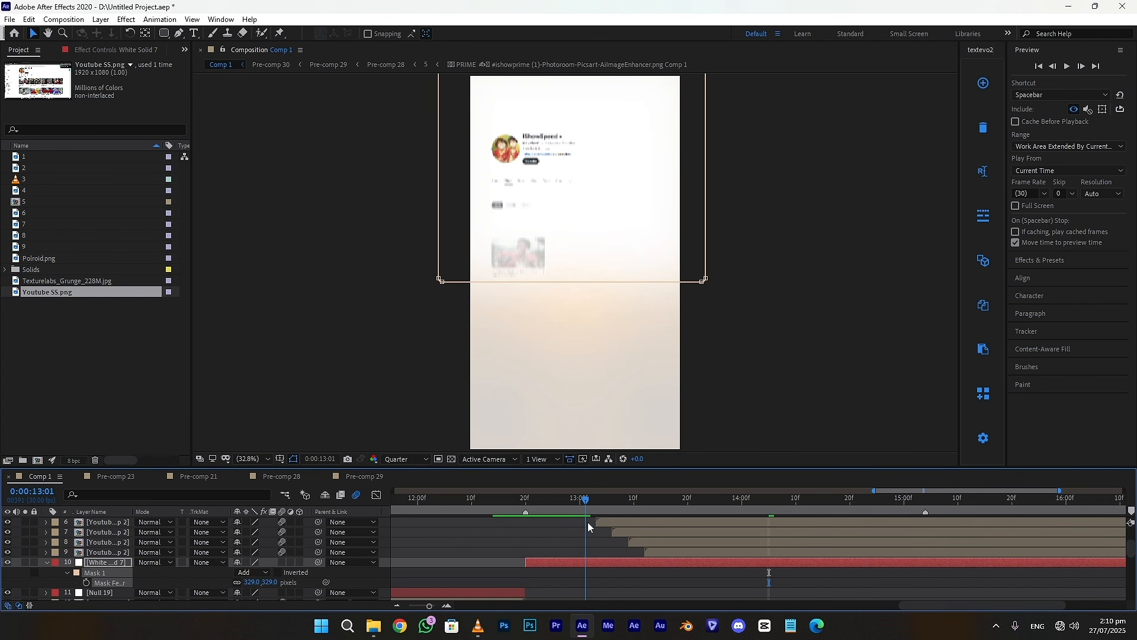
pyautogui.press('t')
pyautogui.click(76, 572)
pyautogui.click(532, 513)
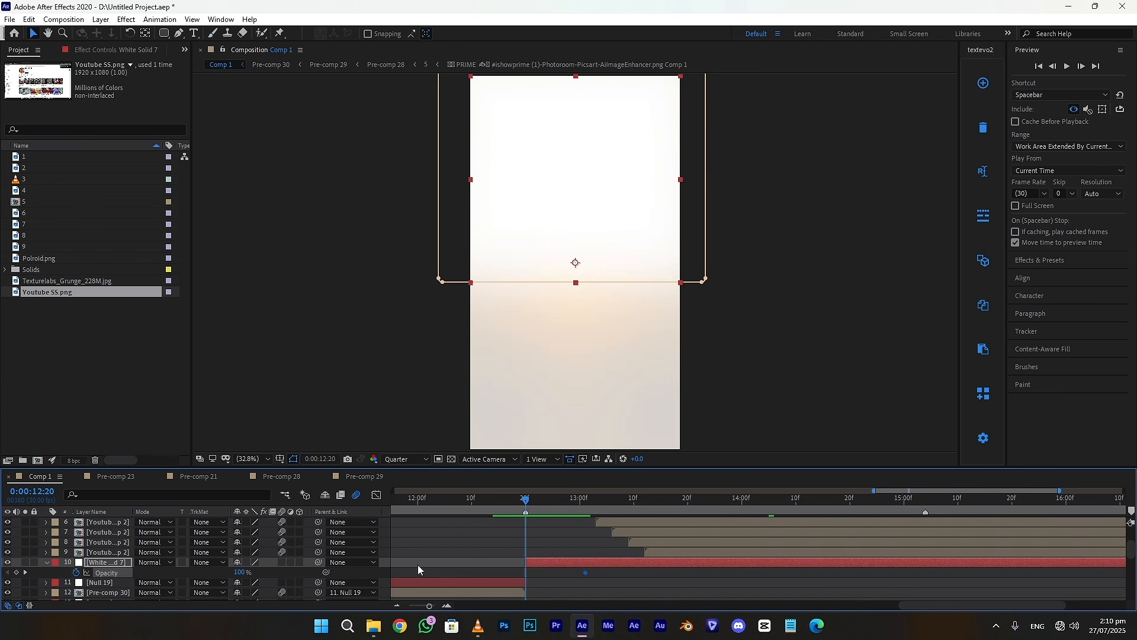
pyautogui.moveTo(236, 572); pyautogui.dragTo(196, 581)
pyautogui.moveTo(526, 573); pyautogui.dragTo(517, 575)
pyautogui.moveTo(487, 566); pyautogui.dragTo(632, 584)
pyautogui.press('F9')
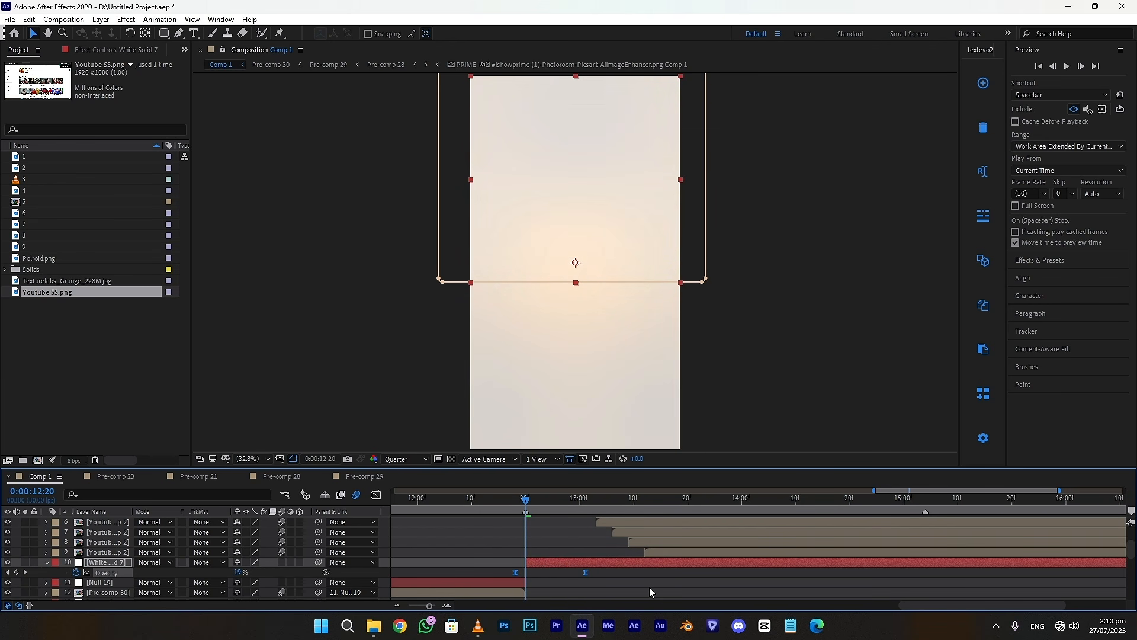
pyautogui.click(650, 591)
pyautogui.click(423, 503)
pyautogui.click(1071, 69)
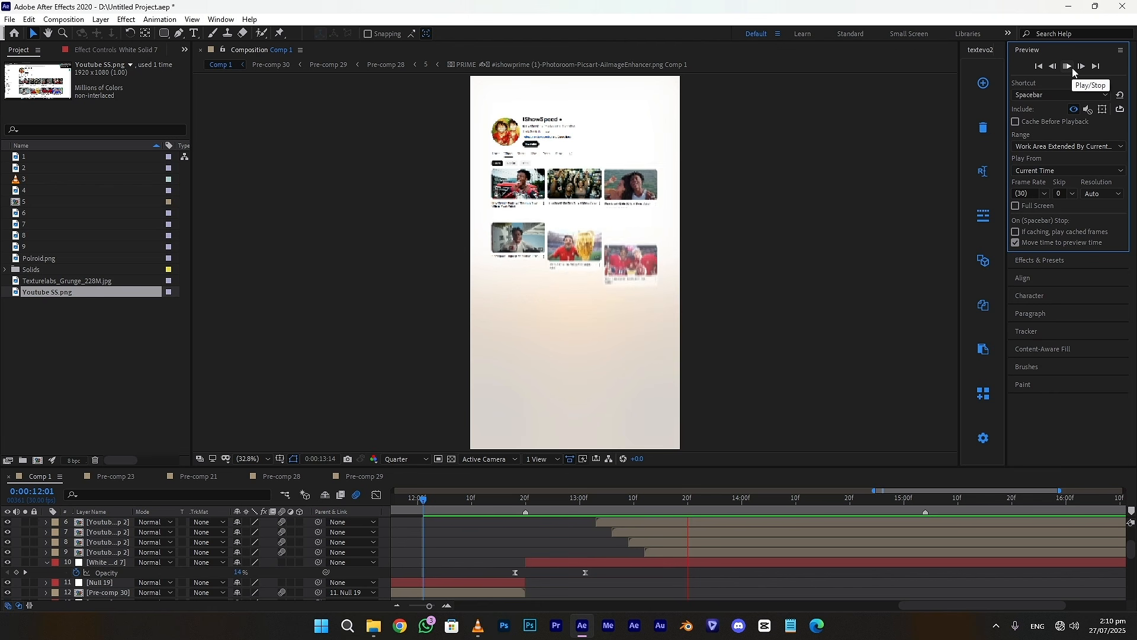
pyautogui.click(551, 530)
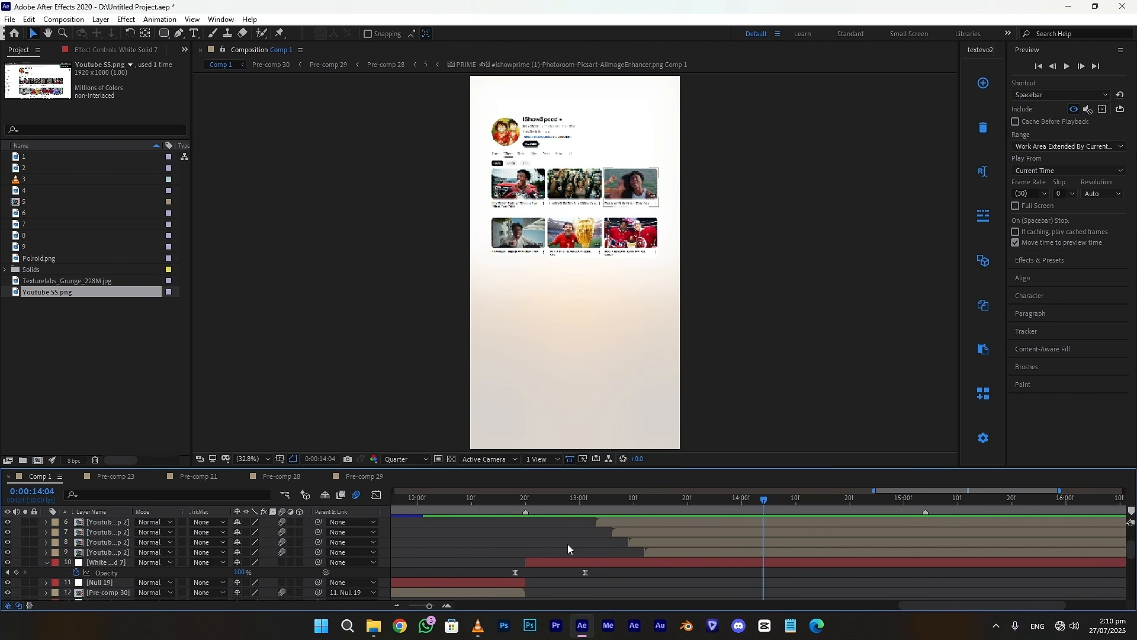
# - Copy the back-view basketball figure's pre-comp from Pre-comp 23 into Comp 1 as the top layer, starting at 0:00:12:20
pyautogui.scroll(1, 556, 535)
pyautogui.click(125, 477)
pyautogui.click(509, 542)
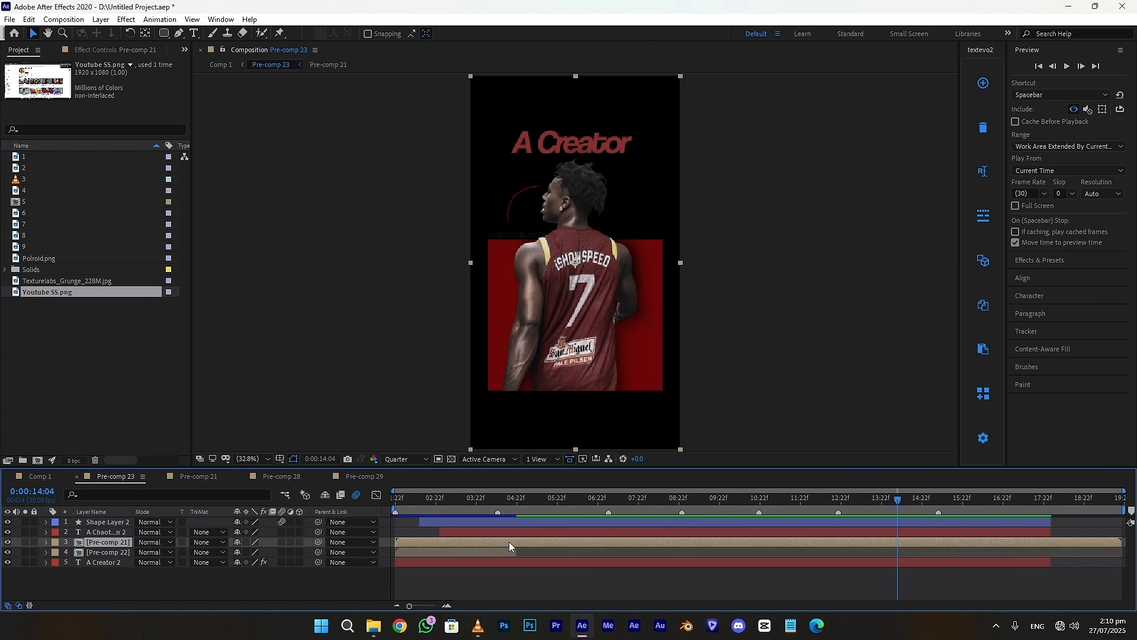
pyautogui.click(39, 478)
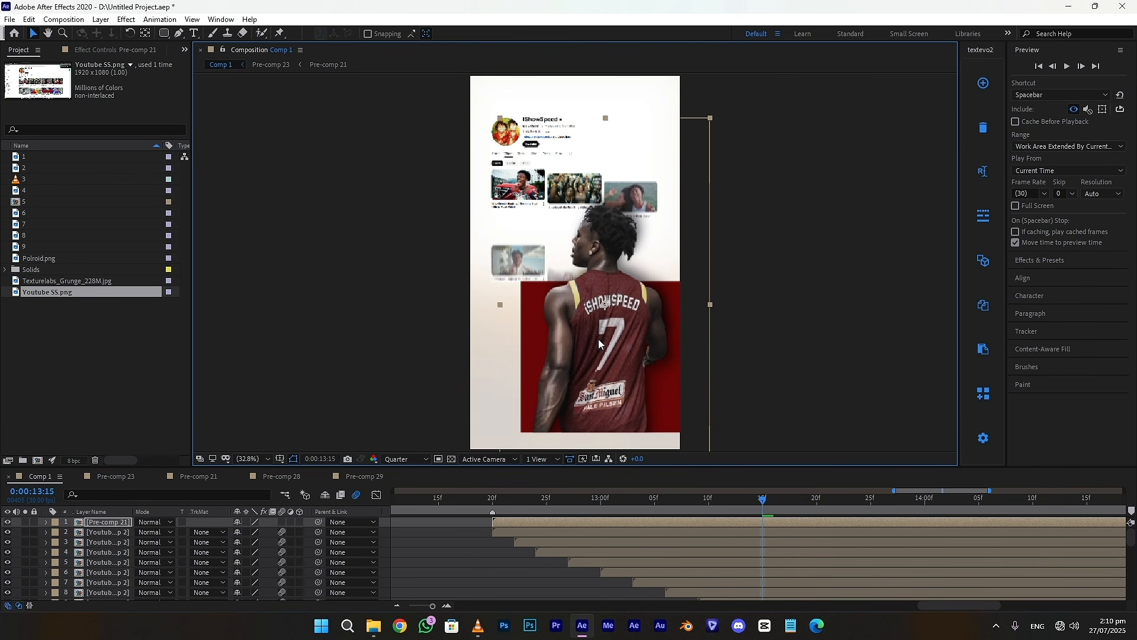
# - Scale the figure's pre-comp to 90%, position it in the lower-right part of the frame, and preview the scene
pyautogui.press('s')
pyautogui.moveTo(251, 532); pyautogui.dragTo(242, 534)
pyautogui.moveTo(549, 368); pyautogui.dragTo(556, 407)
pyautogui.moveTo(250, 532); pyautogui.dragTo(252, 532)
pyautogui.moveTo(514, 499); pyautogui.dragTo(427, 498)
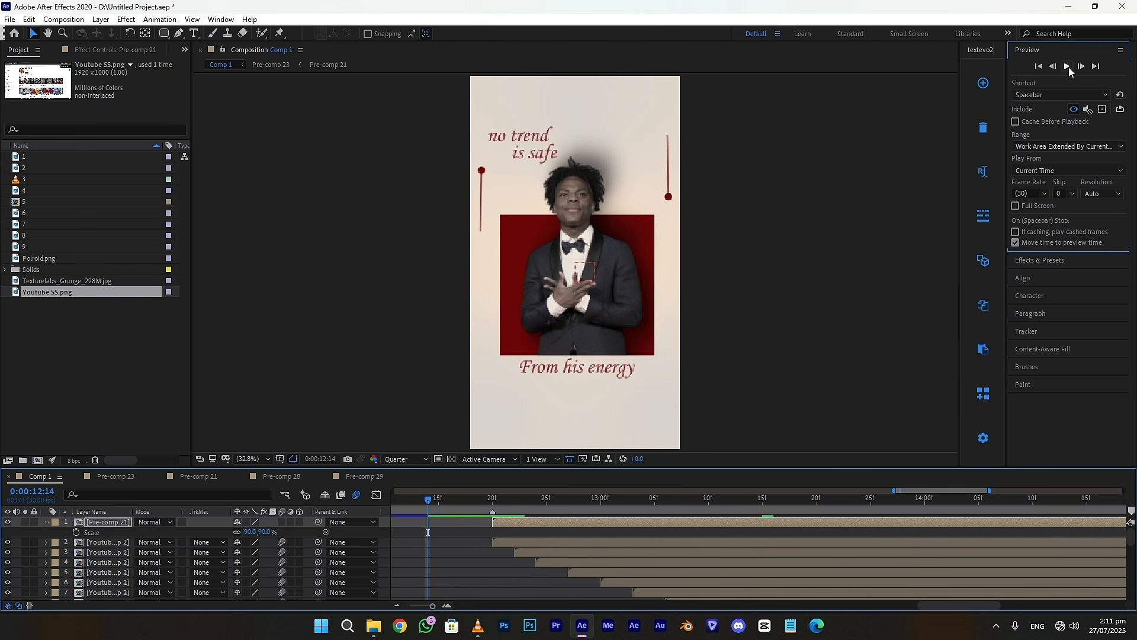
pyautogui.click(1068, 67)
pyautogui.click(1069, 66)
# - Add the text "42 million" beside the figure below the thumbnails and "Youtube Subscibers" on a separate layer beneath it
pyautogui.click(193, 33)
pyautogui.click(493, 305)
pyautogui.write('42 million')
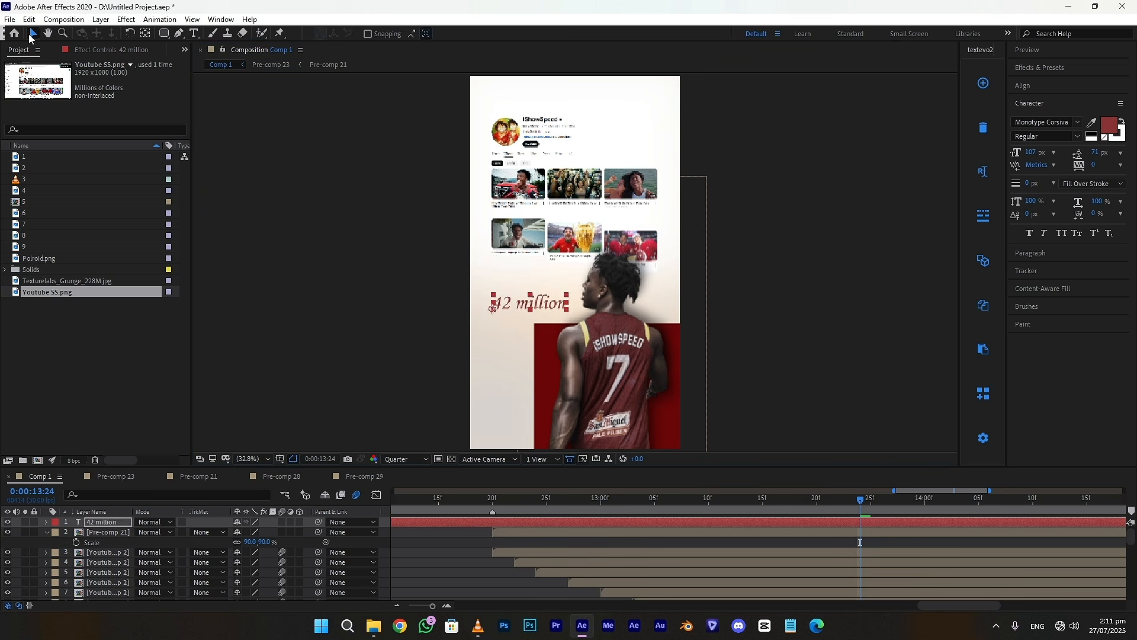
pyautogui.click(32, 35)
pyautogui.click(194, 34)
pyautogui.click(485, 321)
pyautogui.write('Youtube Subscibers')
# - Align the 90 px "42 million" text above the second line and color both text layers black
pyautogui.click(33, 33)
pyautogui.moveTo(527, 304); pyautogui.dragTo(519, 304)
pyautogui.click(1101, 126)
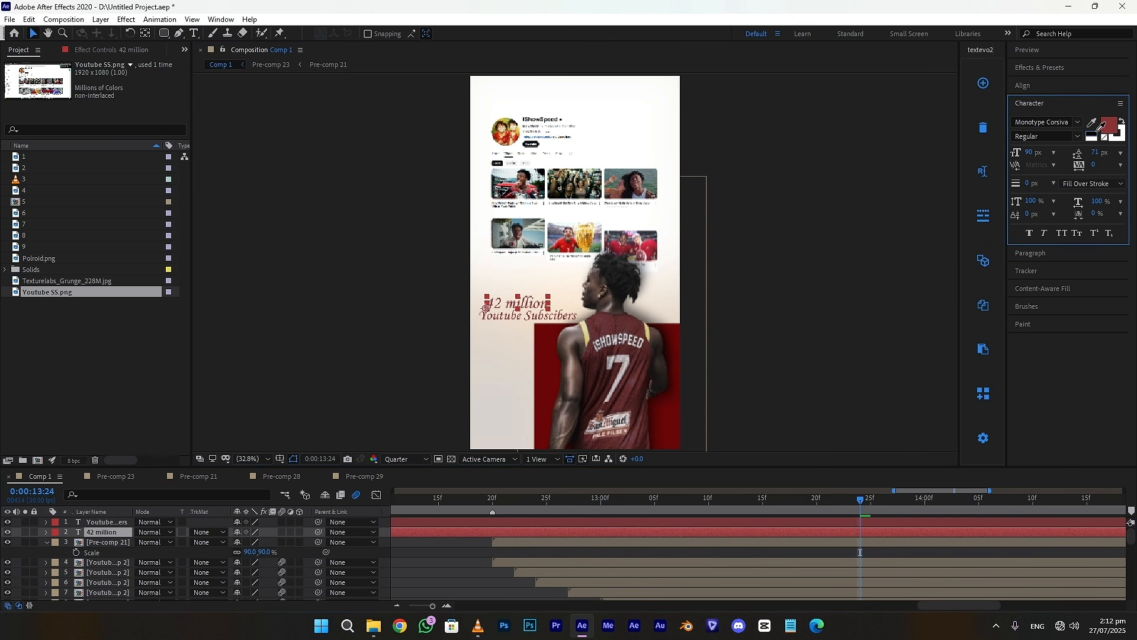
pyautogui.click(794, 523)
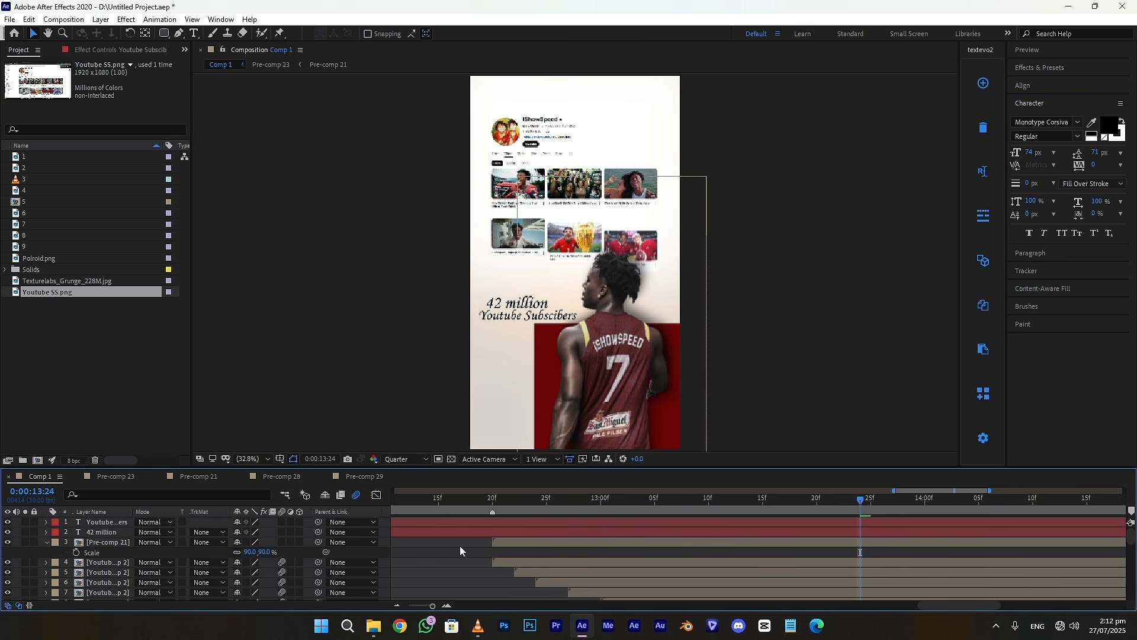
# - Trim the start of both subscriber text layers to 0:00:12:20, deleting the earlier portions
pyautogui.click(461, 551)
pyautogui.click(492, 500)
pyautogui.click(494, 522)
pyautogui.keyDown('shift'); pyautogui.click(495, 533); pyautogui.keyUp('shift')
pyautogui.hotkey('ctrl', 'shift', 'd')
pyautogui.click(479, 533)
pyautogui.keyDown('shift'); pyautogui.click(479, 552); pyautogui.keyUp('shift')
pyautogui.press('Delete')
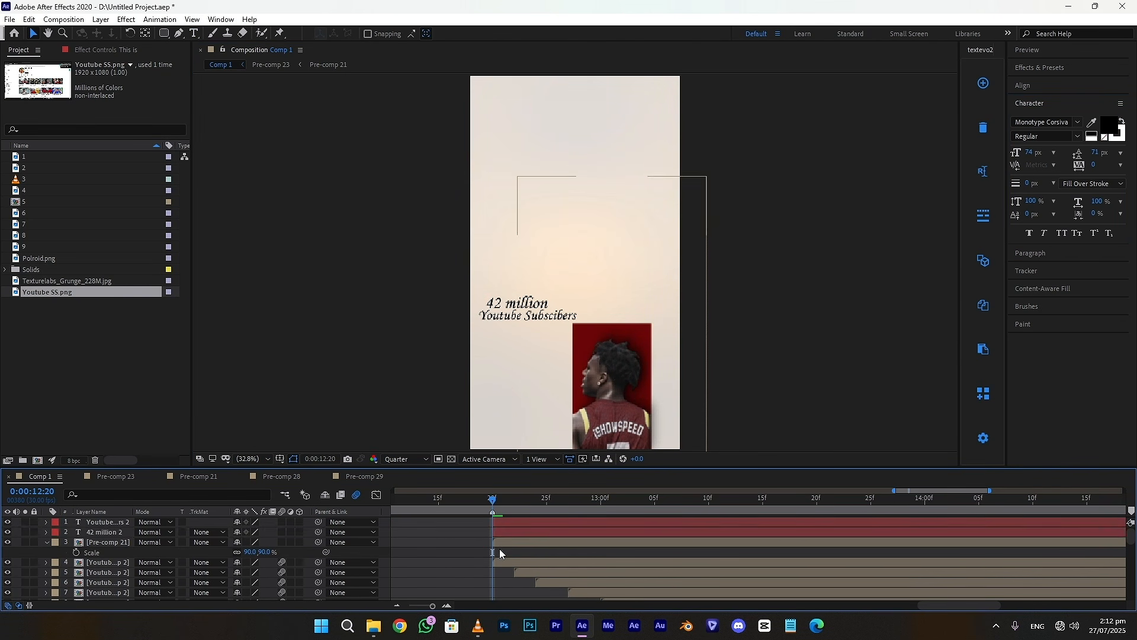
# - Apply TextEvo to the "42 million" text with a Position X offset of -30 and reduced opacity
pyautogui.click(503, 533)
pyautogui.click(973, 89)
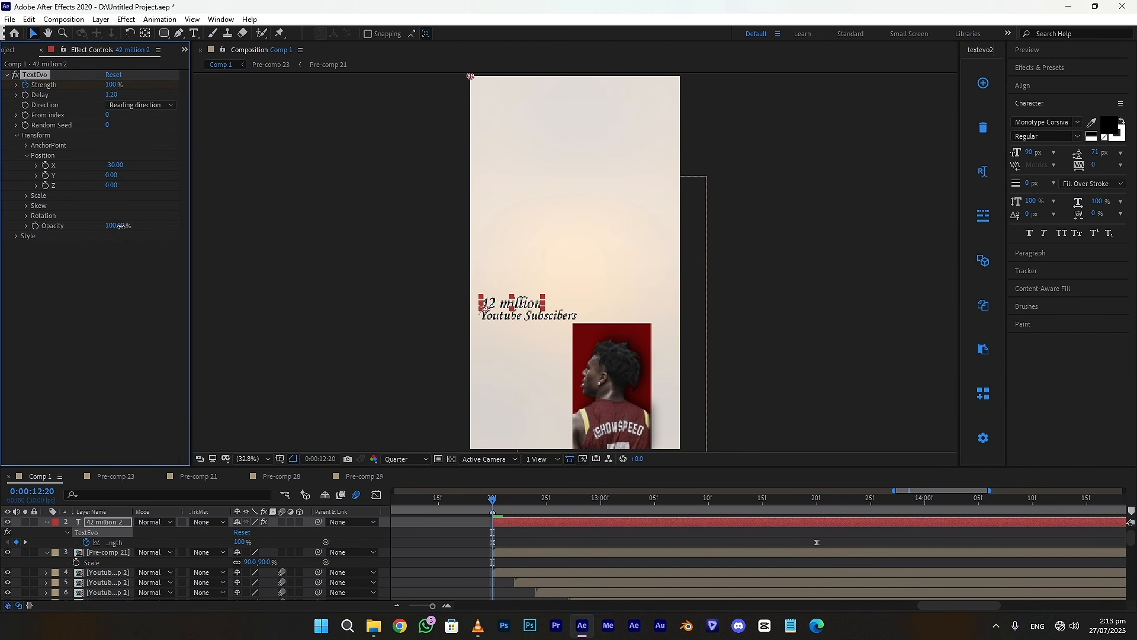
pyautogui.scroll(1, 519, 549)
# - Fade in "Youtube Subscibers" from 0% opacity with eased keyframes between 0:00:12:25 and 0:00:13:15, and preview it
pyautogui.click(520, 521)
pyautogui.moveTo(523, 500); pyautogui.dragTo(492, 501)
pyautogui.press('t')
pyautogui.click(76, 533)
pyautogui.moveTo(238, 532); pyautogui.dragTo(196, 532)
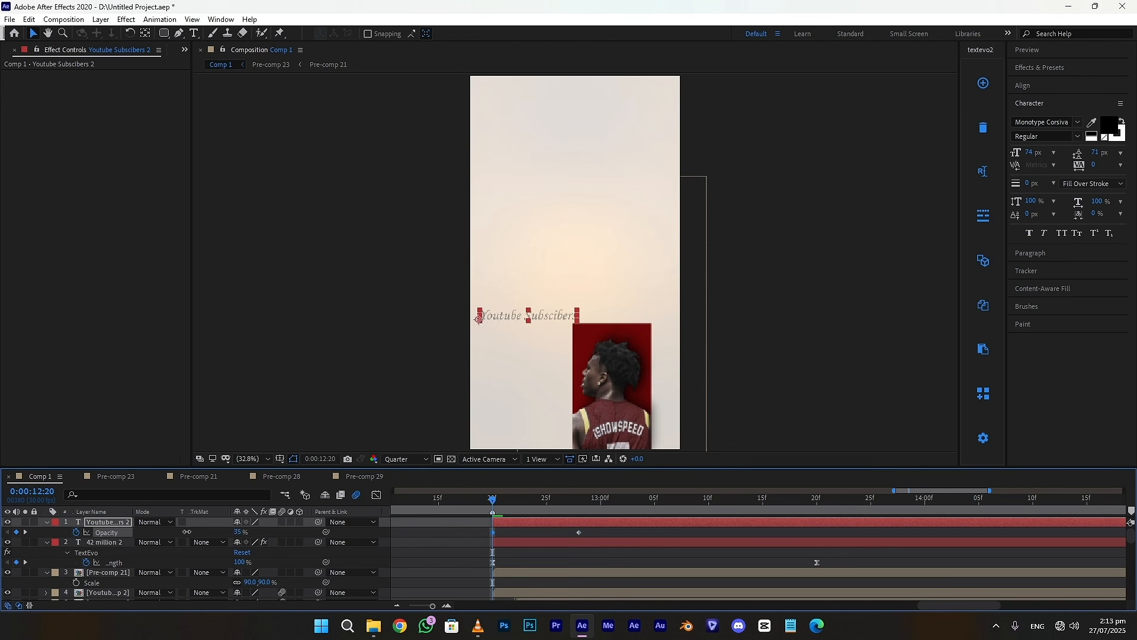
pyautogui.press('space')
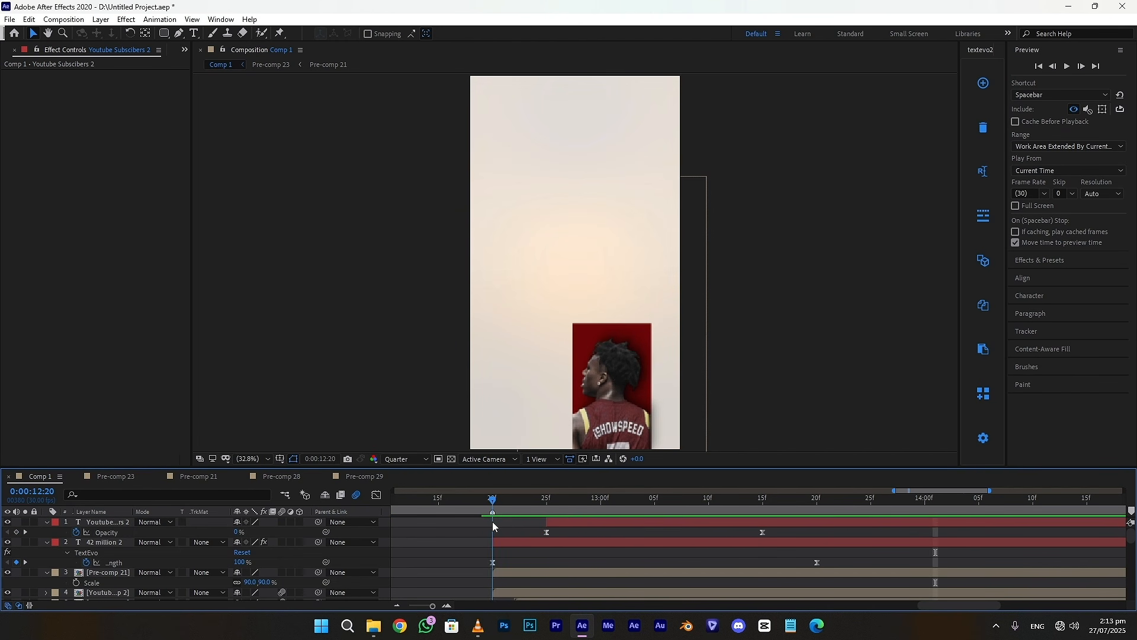
pyautogui.click(1071, 69)
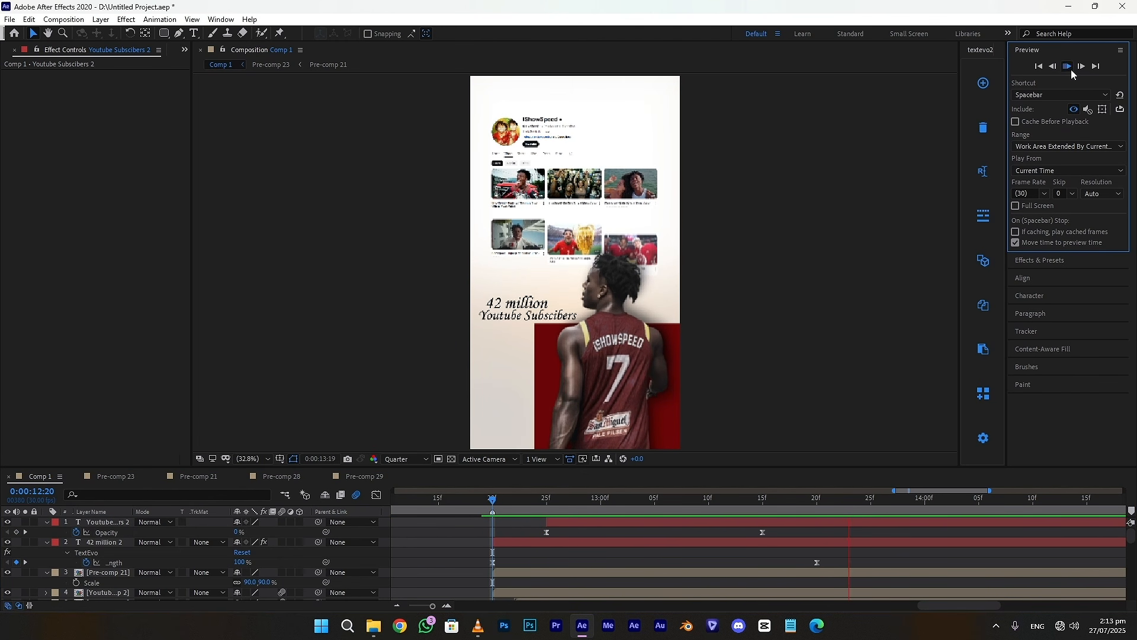
# - Pre-compose the subscriber texts, figure, YouTube pieces and white solid into a single composition
pyautogui.scroll(-5, 629, 558)
pyautogui.click(397, 605)
pyautogui.click(398, 606)
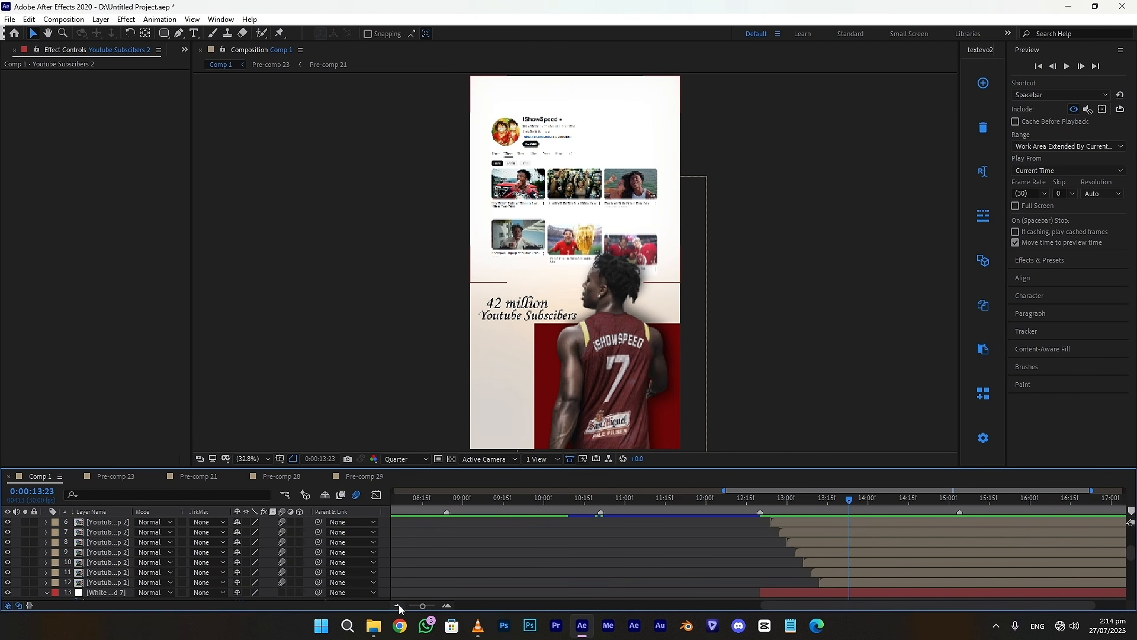
pyautogui.moveTo(947, 605); pyautogui.dragTo(976, 605)
pyautogui.click(787, 521)
pyautogui.keyDown('shift'); pyautogui.click(786, 583); pyautogui.keyUp('shift')
pyautogui.rightClick(786, 584)
pyautogui.click(823, 519)
pyautogui.click(593, 387)
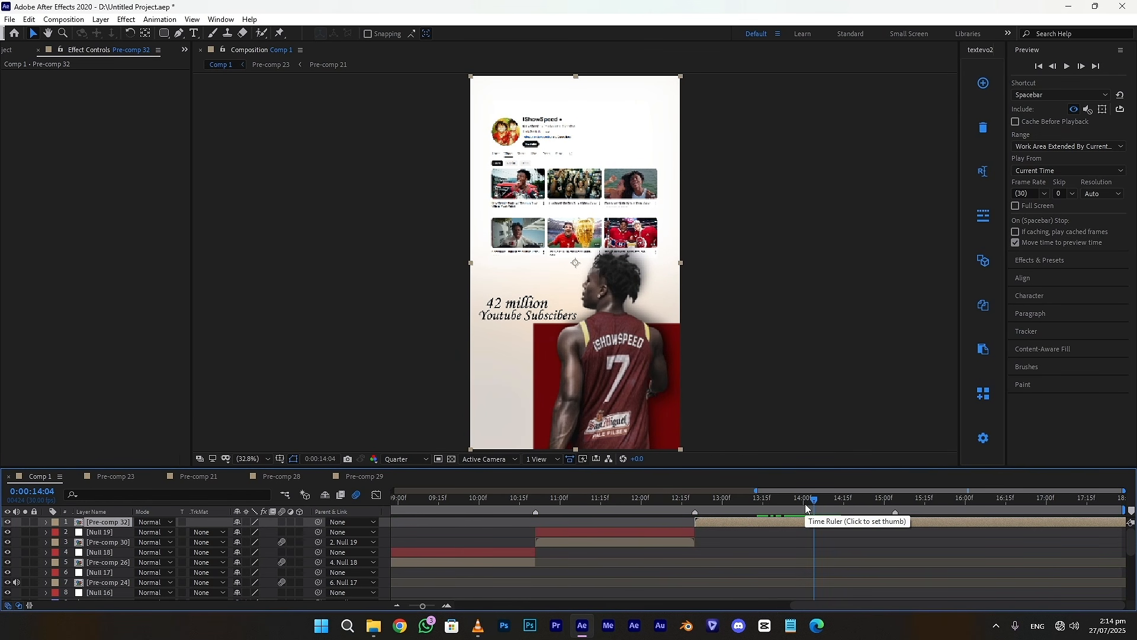
# - Add a null starting at 0:00:14:04 above the YouTube scene and parent the scene's pre-comp to it
pyautogui.hotkey('ctrl', 'alt', 'shift', 'y')
pyautogui.hotkey('ctrl', 'shift', 'd')
pyautogui.click(800, 530)
pyautogui.press('Delete')
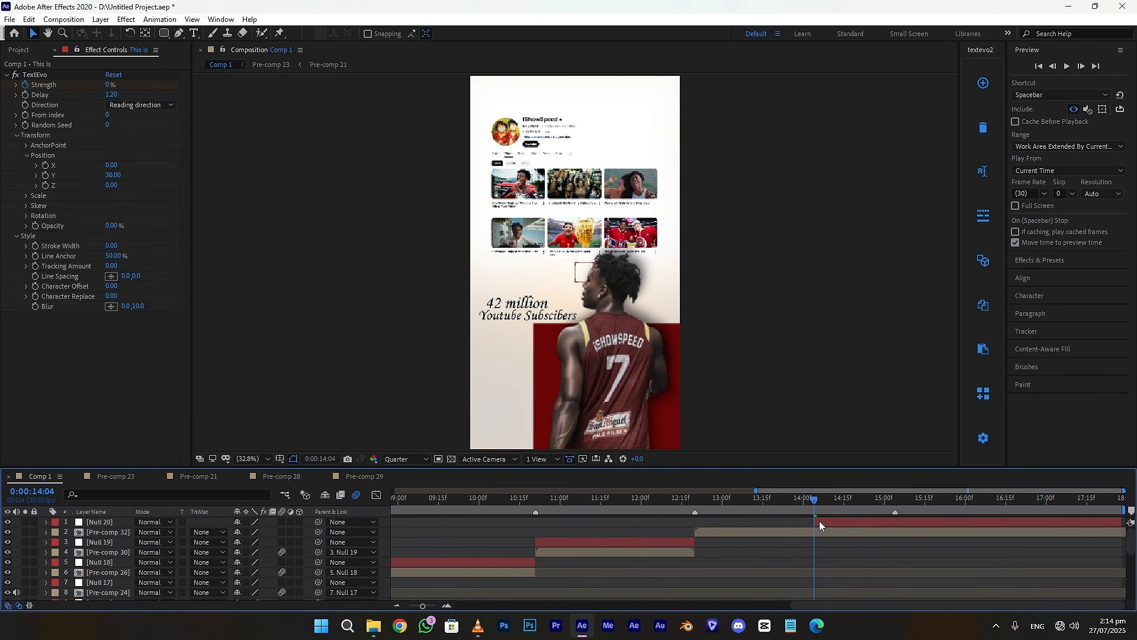
pyautogui.moveTo(318, 537); pyautogui.dragTo(104, 523)
# - Animate the new null's position upward to 540, -981 at 0:00:14:15 with eased keyframes
pyautogui.click(822, 522)
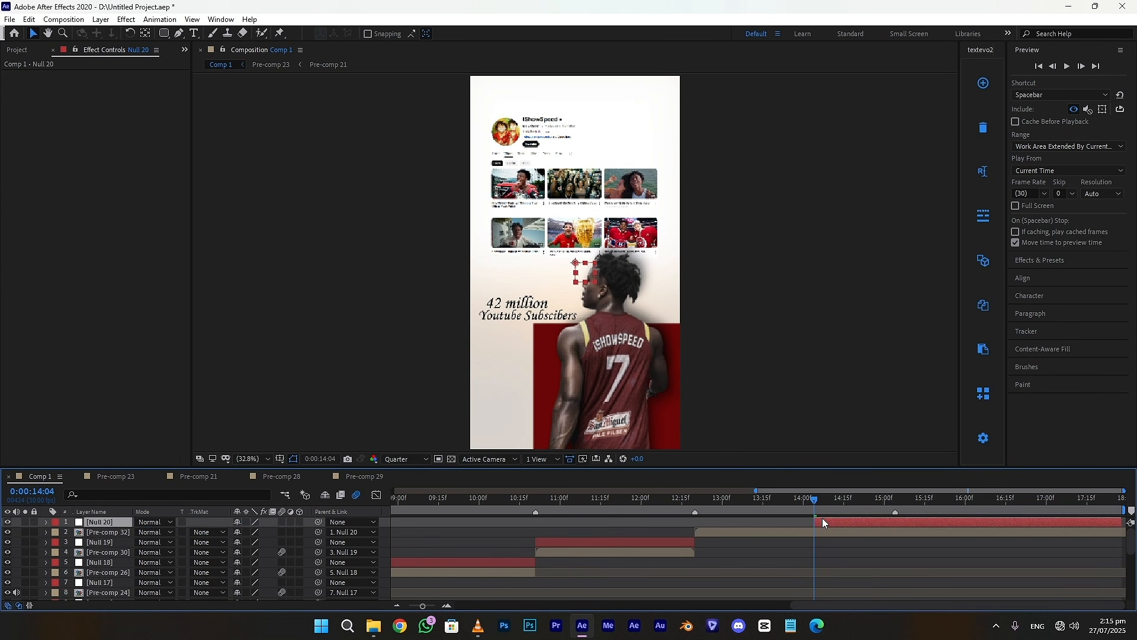
pyautogui.press('p')
pyautogui.click(79, 532)
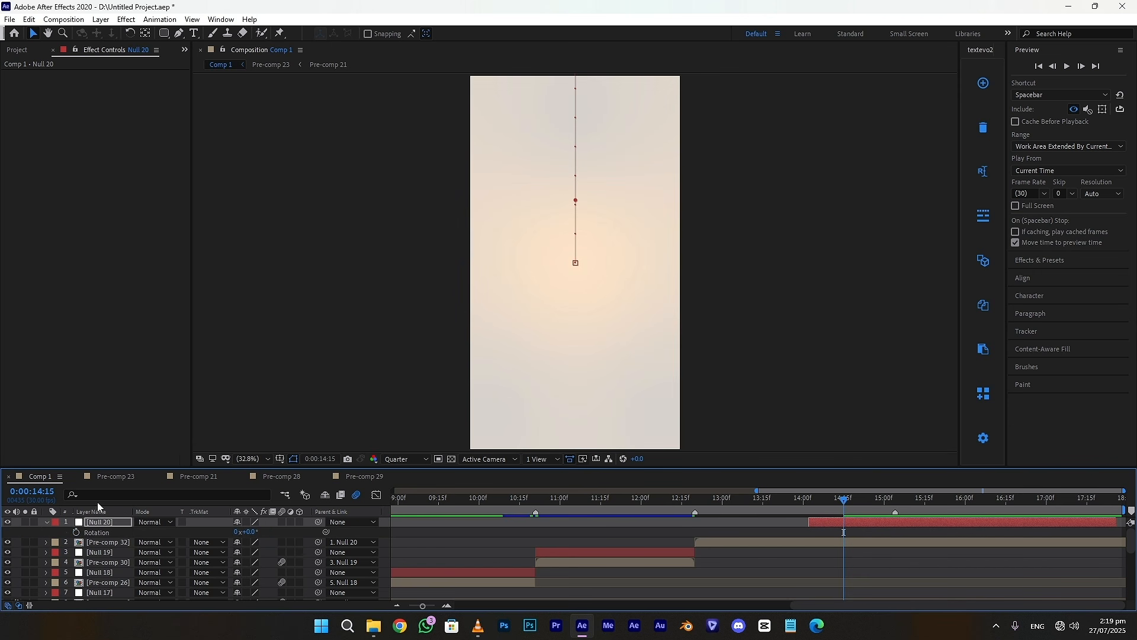
pyautogui.click(826, 523)
pyautogui.press('p')
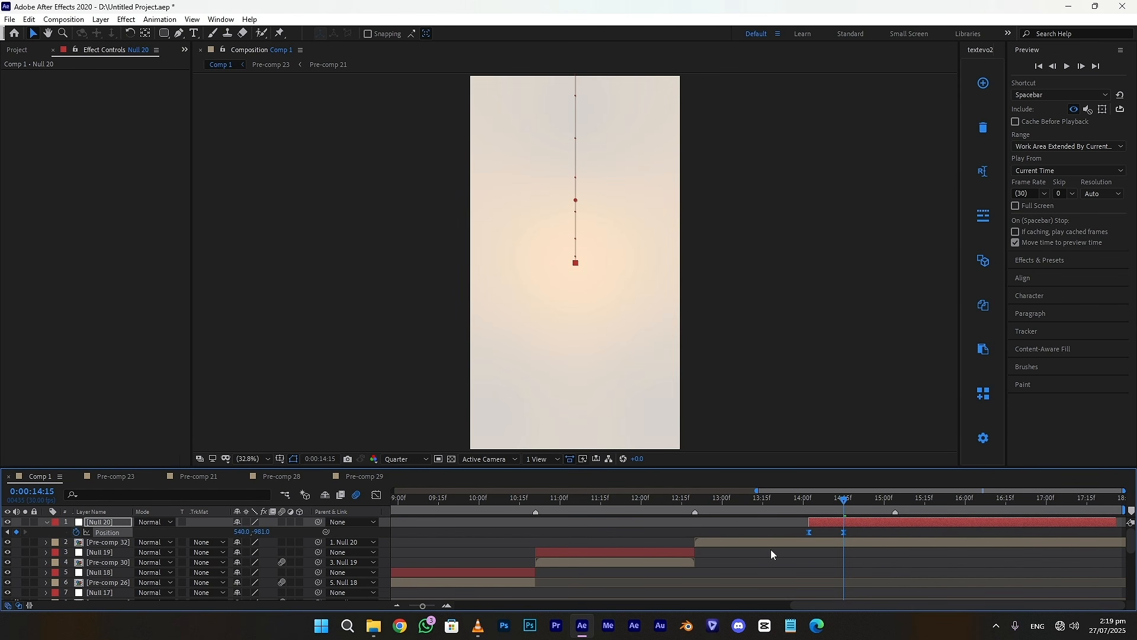
# - Lengthen the outgoing ease of the null's first position keyframe in the speed graph
pyautogui.click(376, 494)
pyautogui.click(844, 558)
pyautogui.press('=')
pyautogui.press('=')
pyautogui.click(757, 498)
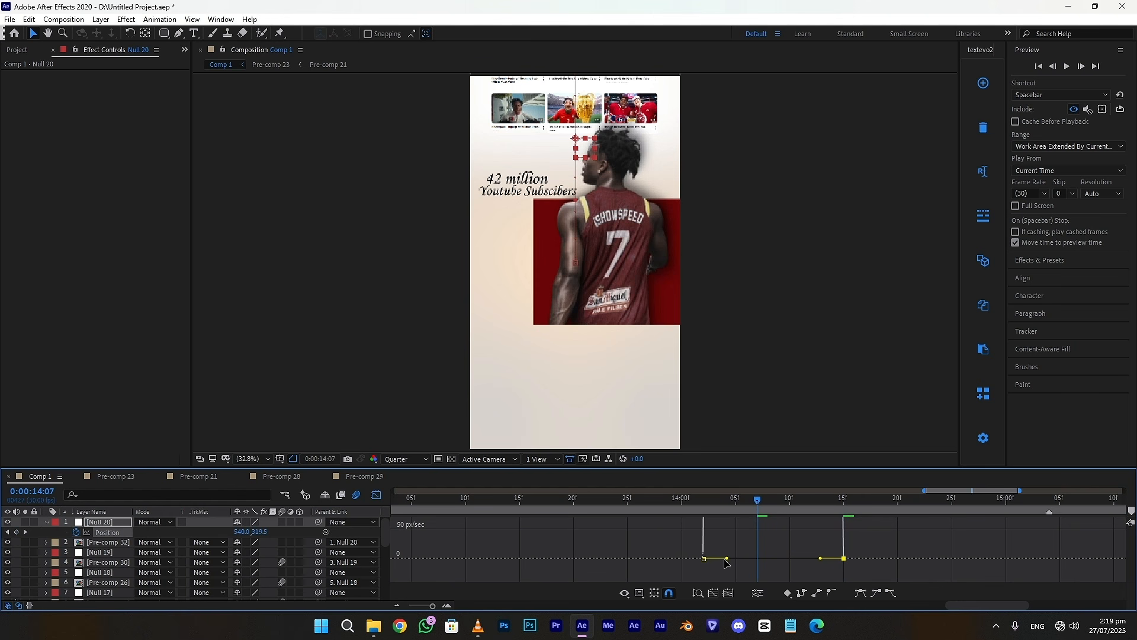
pyautogui.moveTo(727, 558); pyautogui.dragTo(749, 561)
# - Enable motion blur on the YouTube scene's pre-comp and preview the upward transition
pyautogui.click(282, 541)
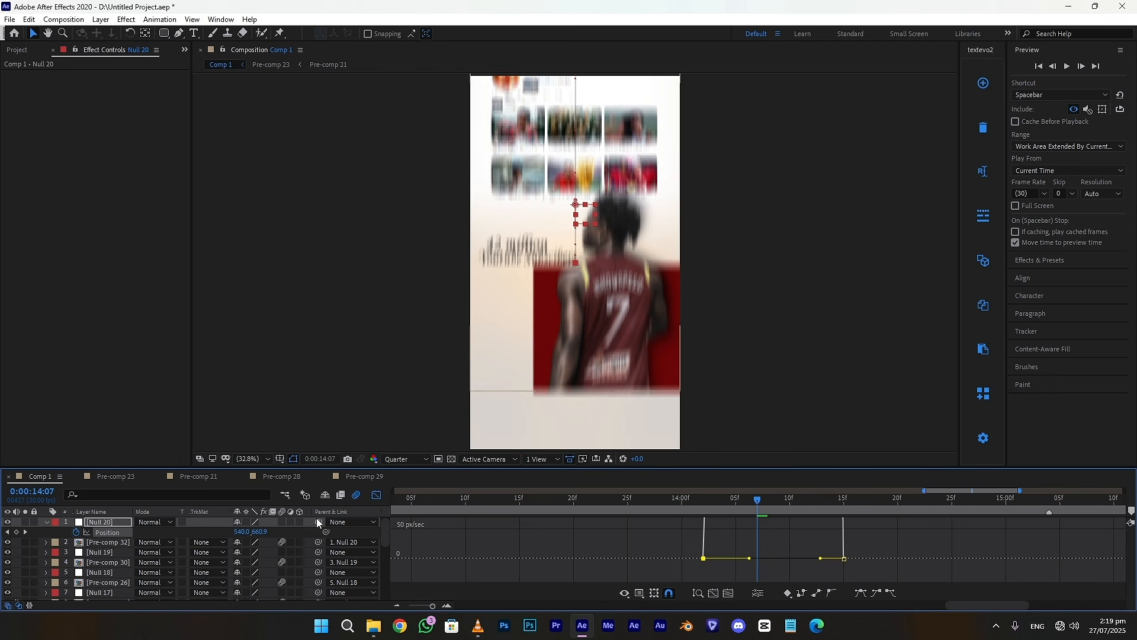
pyautogui.click(376, 495)
pyautogui.click(1067, 65)
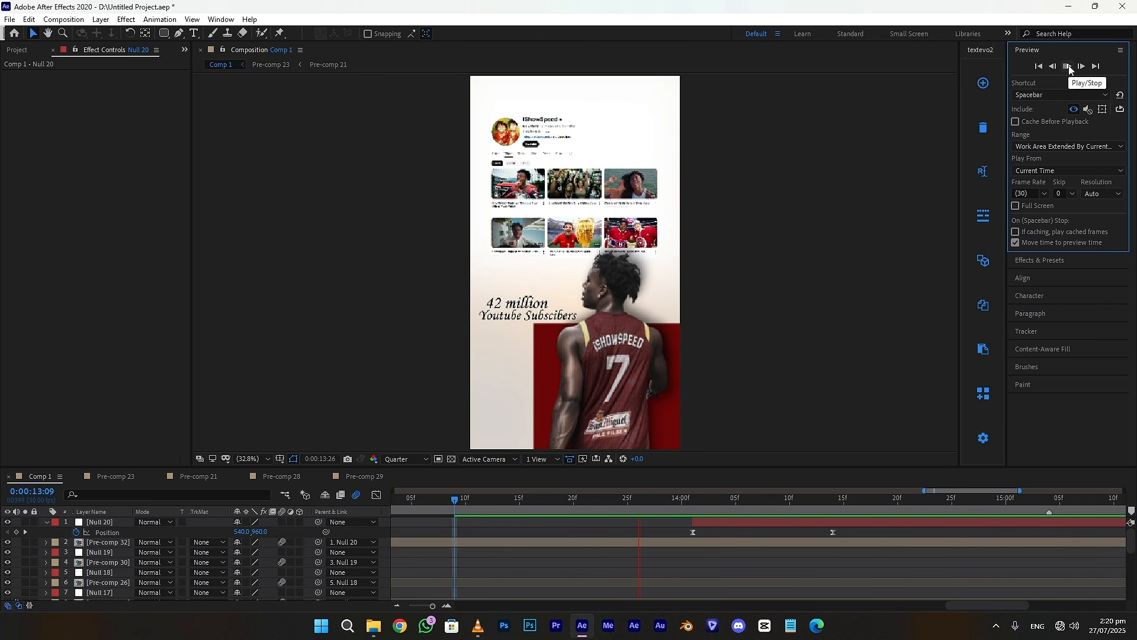
# - Add the text "he turned pure madness" in dark red Montserrat Alternates Bold at 62 px, centered in the composition
pyautogui.hotkey('ctrl', 't')
pyautogui.click(506, 244)
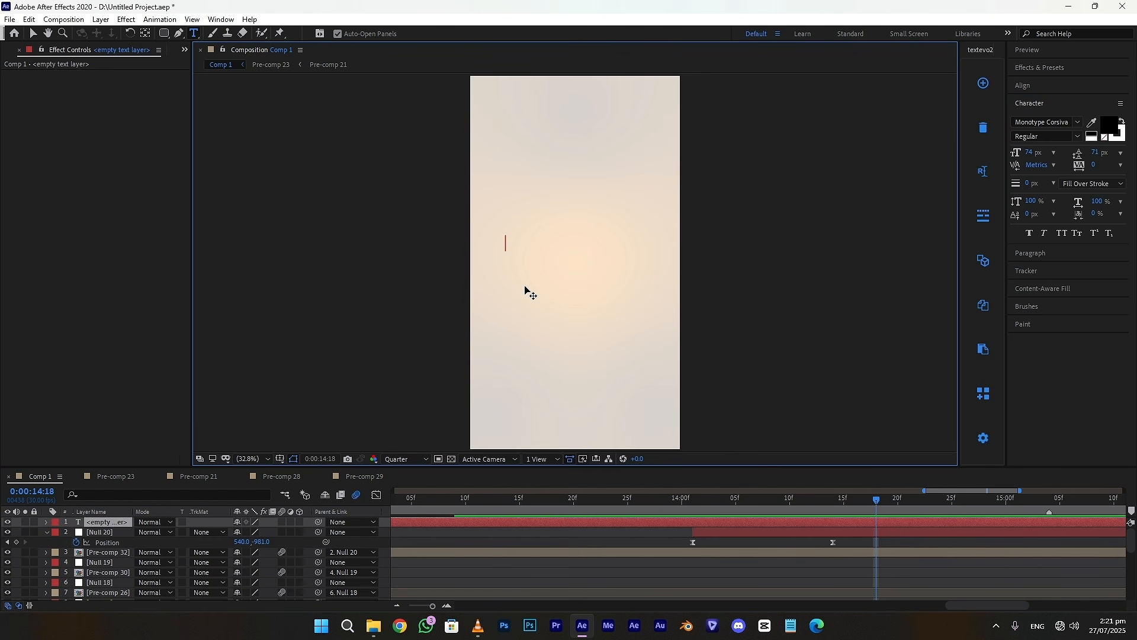
pyautogui.write('he turned pure madness')
pyautogui.hotkey('ctrl', 'a')
pyautogui.click(1032, 85)
pyautogui.click(1040, 117)
pyautogui.click(1099, 117)
pyautogui.click(1036, 167)
pyautogui.moveTo(1030, 152); pyautogui.dragTo(1020, 151)
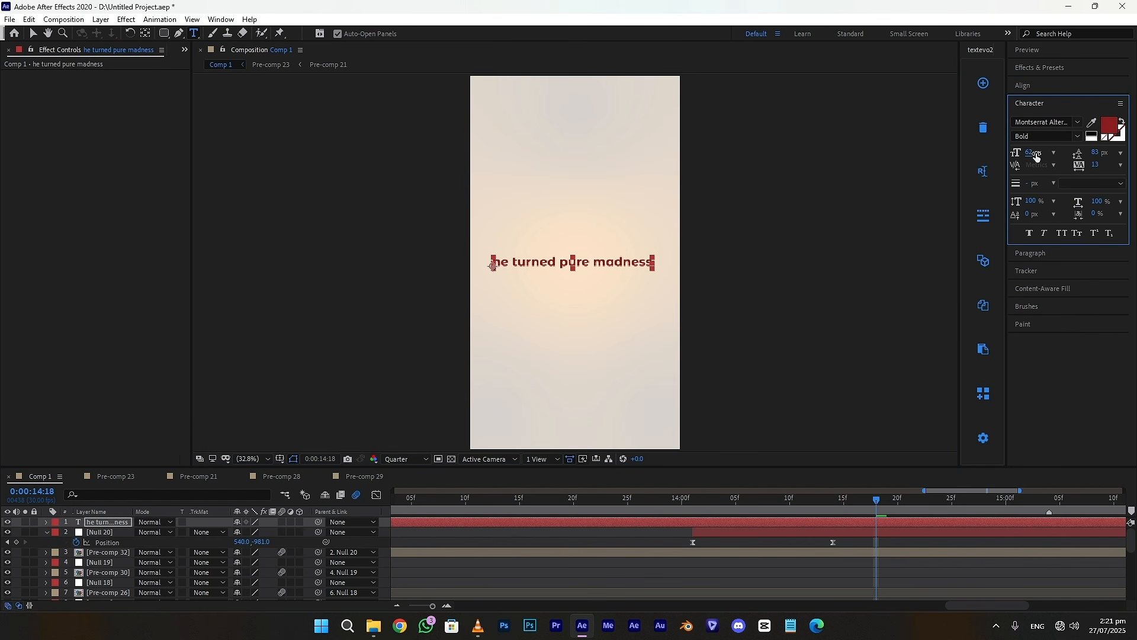
pyautogui.click(1031, 86)
pyautogui.click(1041, 116)
pyautogui.click(1097, 118)
# - Parent the "he turned pure madness" text to the new null and trim its start to 0:00:14:01
pyautogui.moveTo(318, 522); pyautogui.dragTo(108, 536)
pyautogui.click(696, 504)
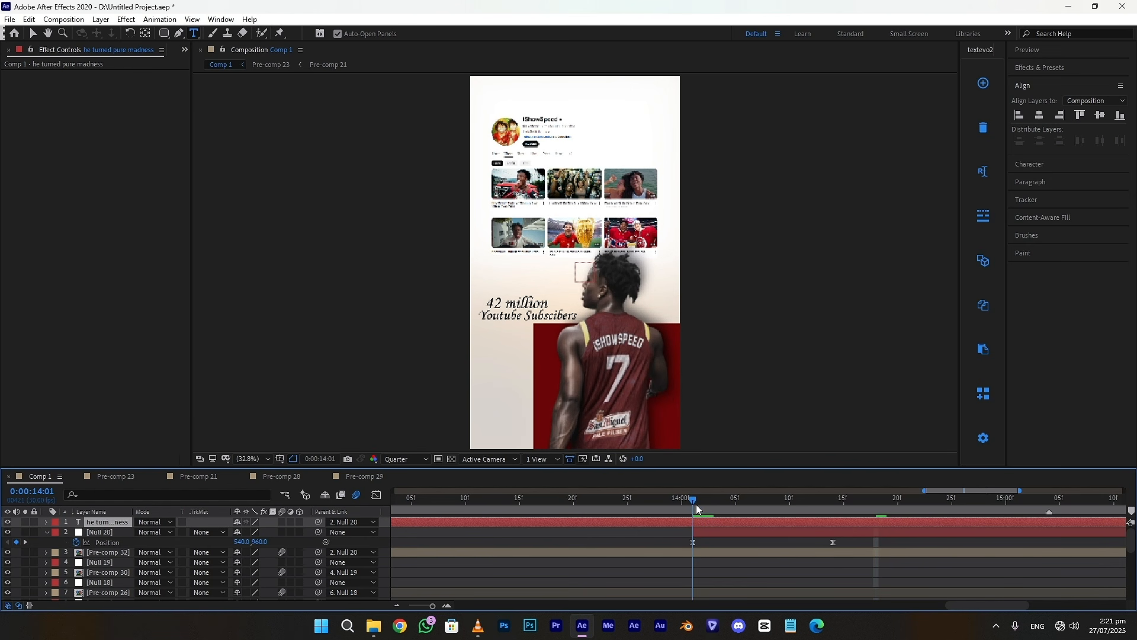
pyautogui.hotkey('ctrl', 'shift', 'd')
pyautogui.press('Delete')
# - Apply TextEvo to "he turned pure madness" with Position Y 30, Opacity 0% and Blur 10, and preview it
pyautogui.moveTo(695, 499); pyautogui.dragTo(811, 499)
pyautogui.click(983, 83)
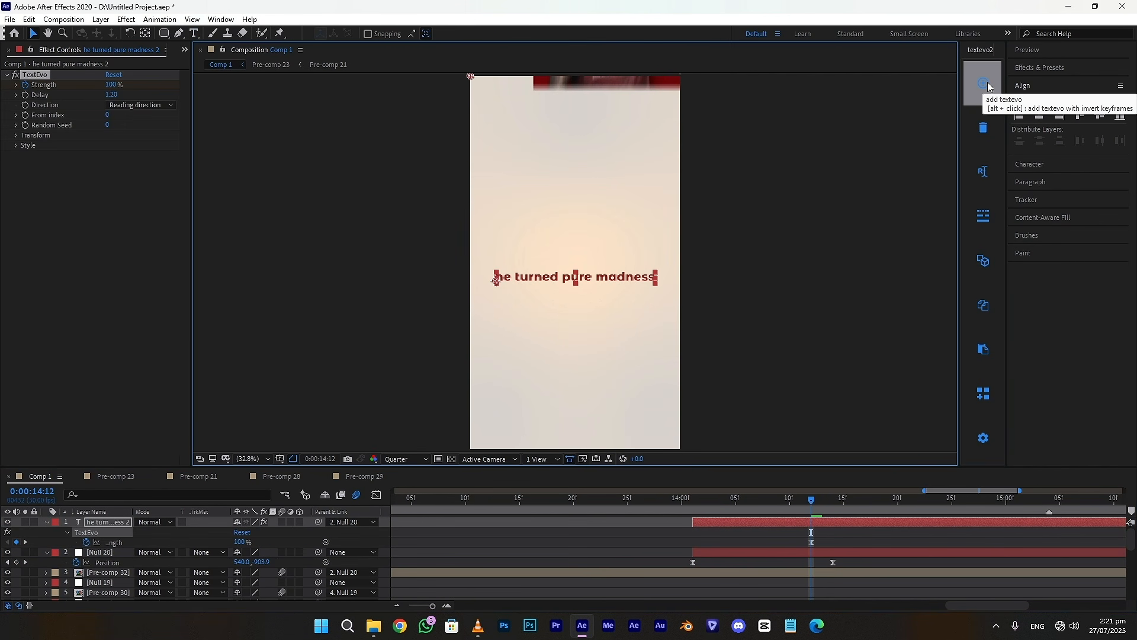
pyautogui.click(17, 136)
pyautogui.moveTo(114, 196); pyautogui.dragTo(38, 186)
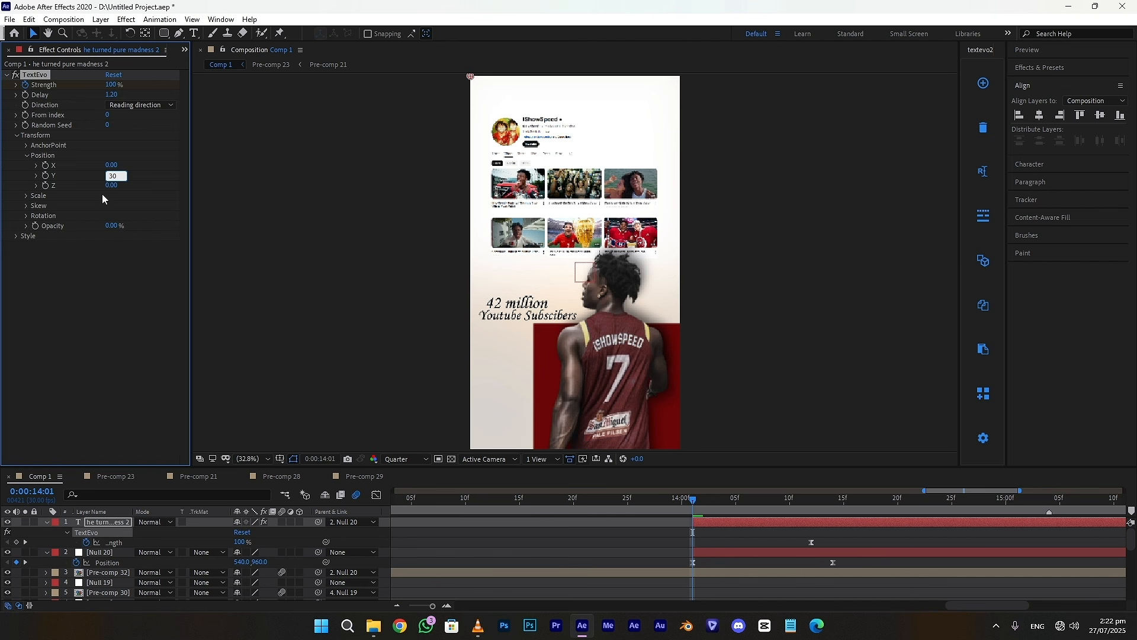
pyautogui.write('30')
pyautogui.press('Return')
pyautogui.click(16, 236)
pyautogui.press('Return')
pyautogui.click(1027, 51)
pyautogui.click(1067, 67)
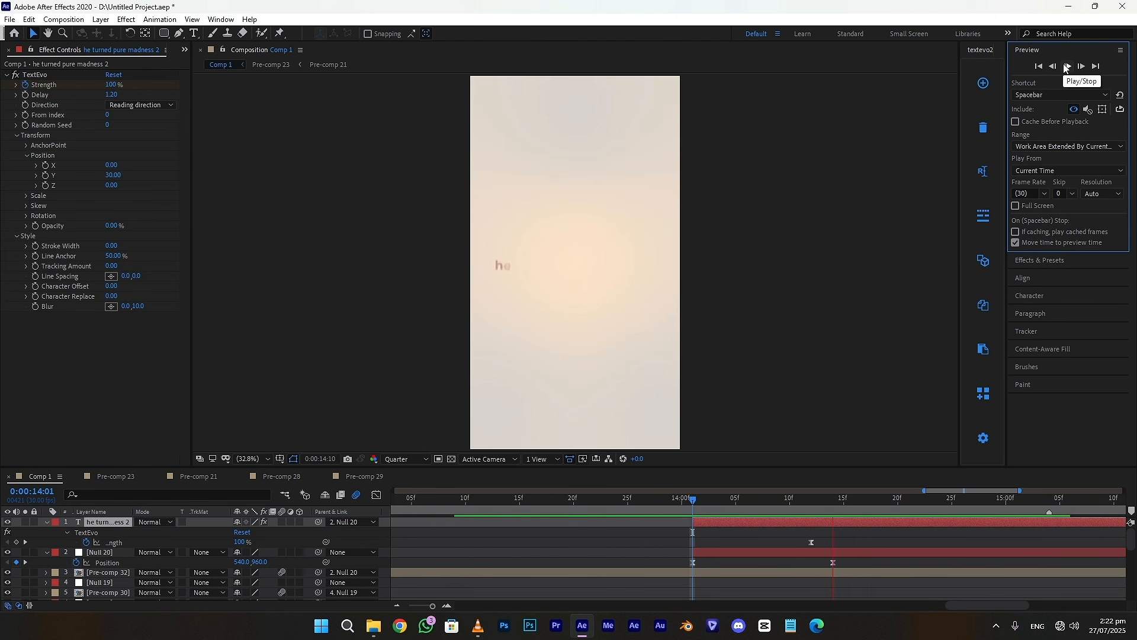
pyautogui.click(1067, 67)
# - Shift the TextEvo Strength keyframes earlier so the first sits at 0:00:13:21, and preview the text reveal
pyautogui.moveTo(833, 494); pyautogui.dragTo(788, 504)
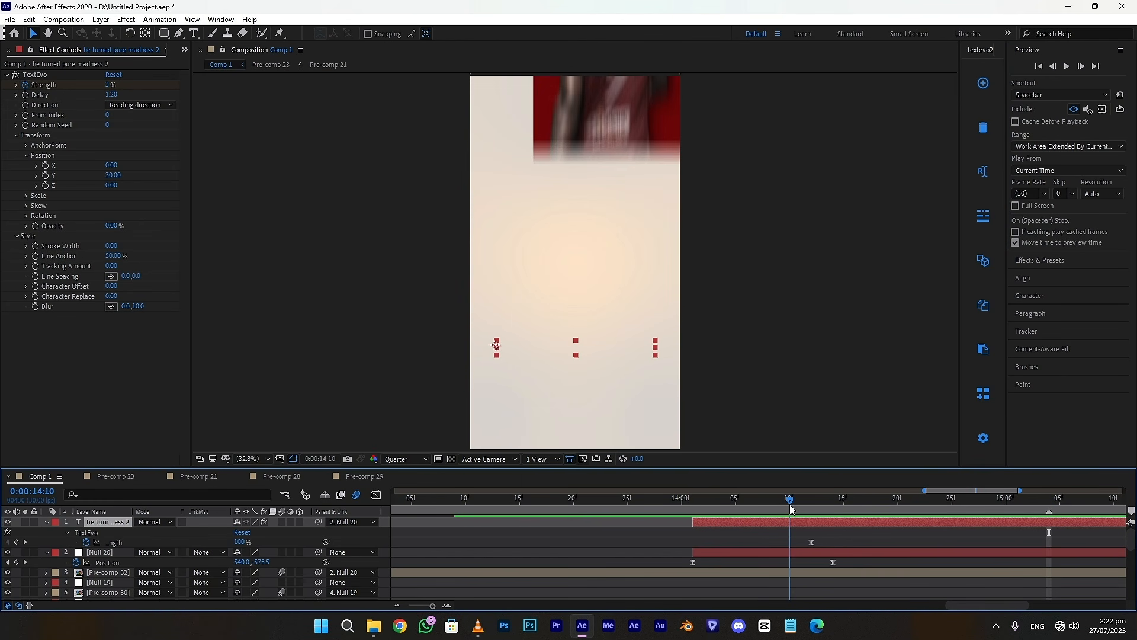
pyautogui.moveTo(432, 605); pyautogui.dragTo(422, 608)
pyautogui.moveTo(843, 542); pyautogui.dragTo(812, 543)
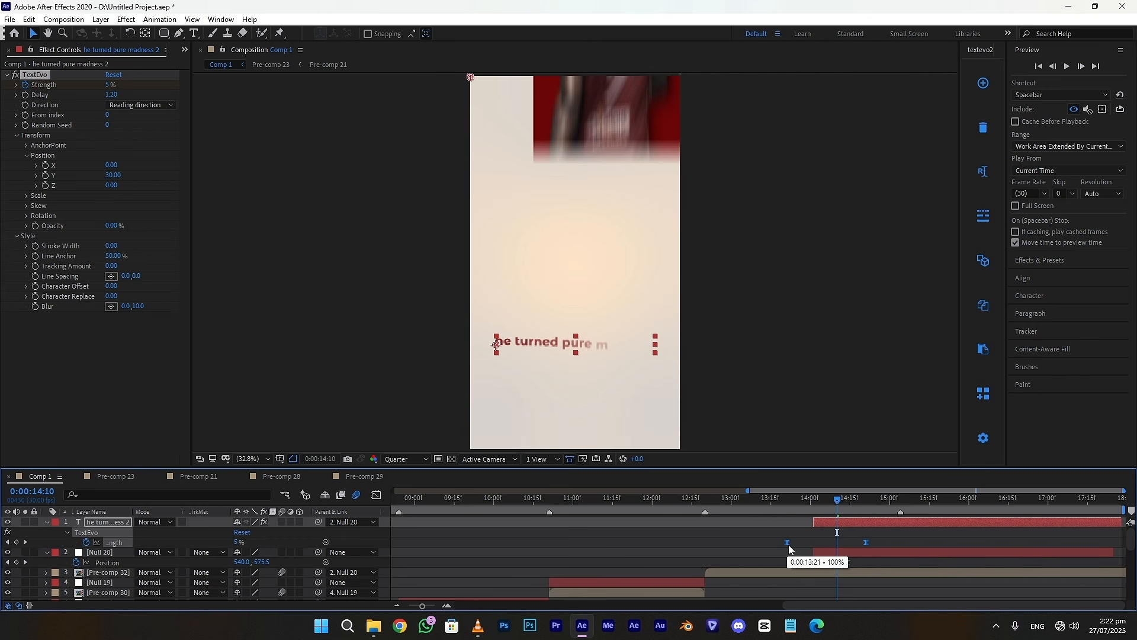
pyautogui.click(816, 513)
pyautogui.click(1064, 66)
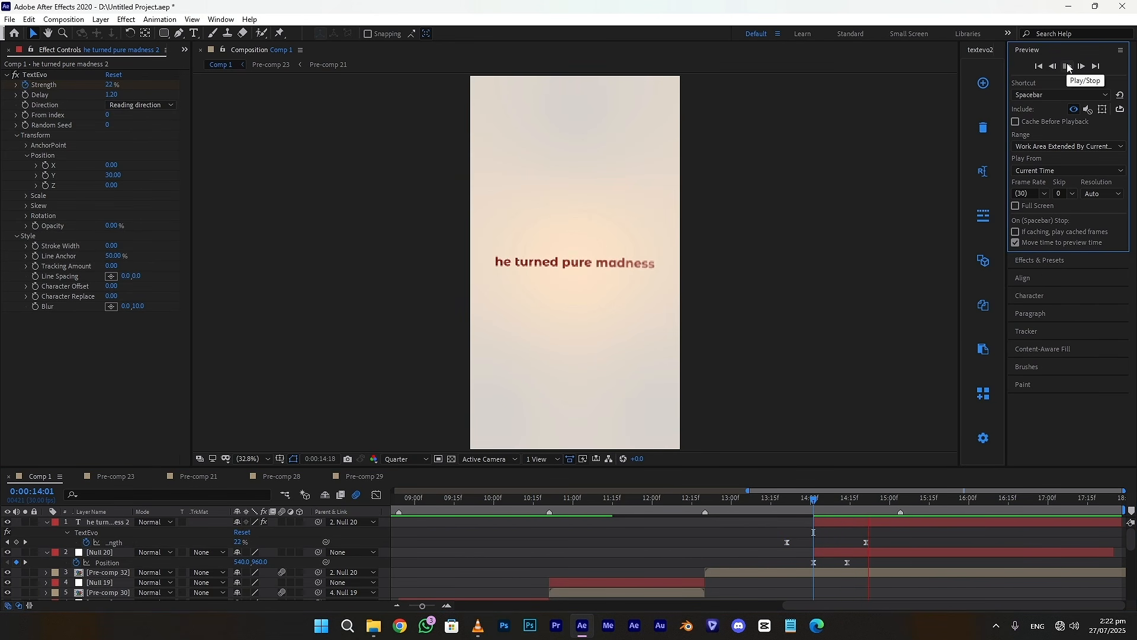
# - Add the text "into a digital empire" at 81 px, centered directly beneath "he turned pure madness"
pyautogui.hotkey('ctrl', 't')
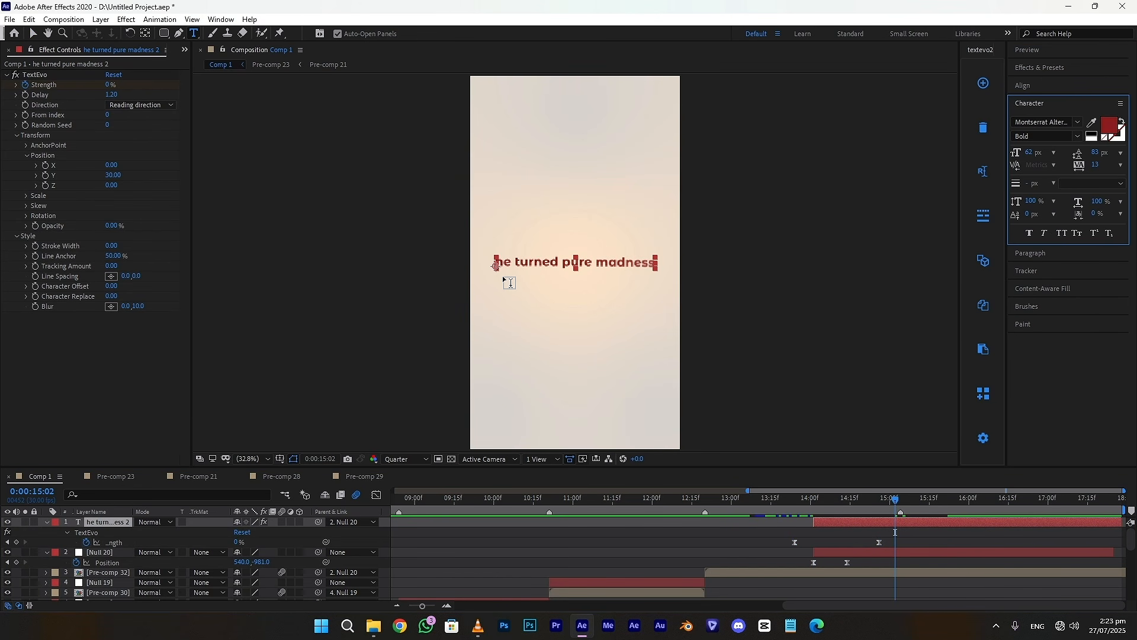
pyautogui.click(495, 287)
pyautogui.write('into a digital empire')
pyautogui.moveTo(1030, 153); pyautogui.dragTo(1045, 152)
pyautogui.click(34, 33)
pyautogui.moveTo(588, 277); pyautogui.dragTo(589, 279)
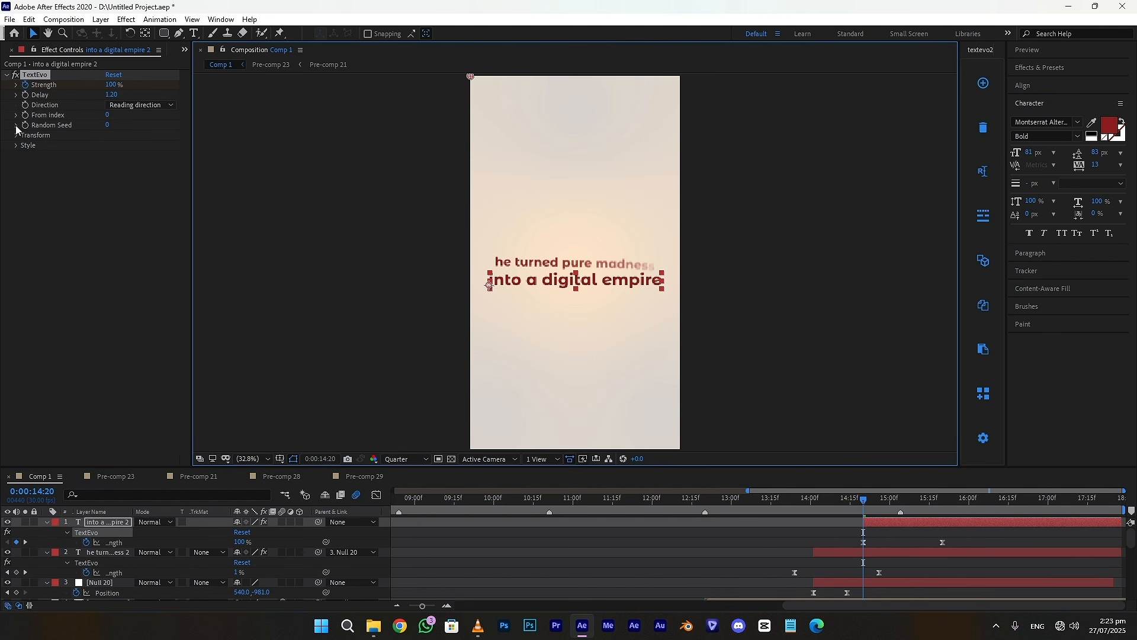
# - Set the TextEvo reveal on "into a digital empire" to Position Y 31, Opacity 0% and Blur 10
pyautogui.moveTo(116, 176); pyautogui.dragTo(135, 176)
pyautogui.moveTo(116, 226); pyautogui.dragTo(57, 226)
pyautogui.click(16, 236)
pyautogui.click(137, 306)
pyautogui.write('10')
pyautogui.click(119, 363)
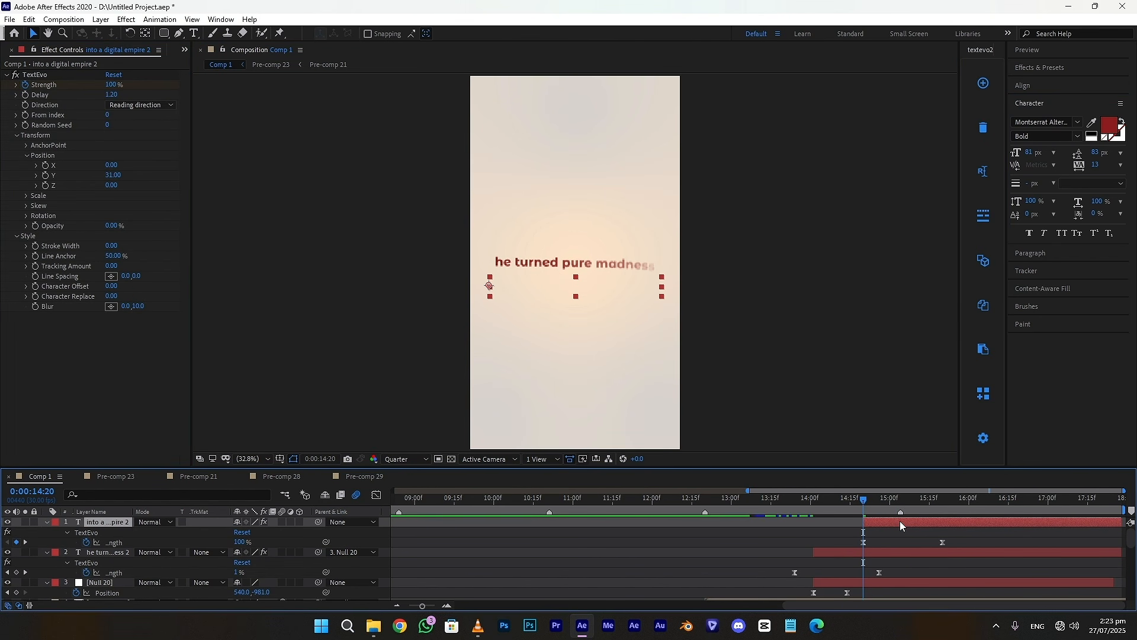
# - Move the "into a digital empire" layer a few frames earlier and preview both lines
pyautogui.moveTo(901, 521); pyautogui.dragTo(889, 522)
pyautogui.click(820, 522)
pyautogui.press('space')
pyautogui.click(1028, 50)
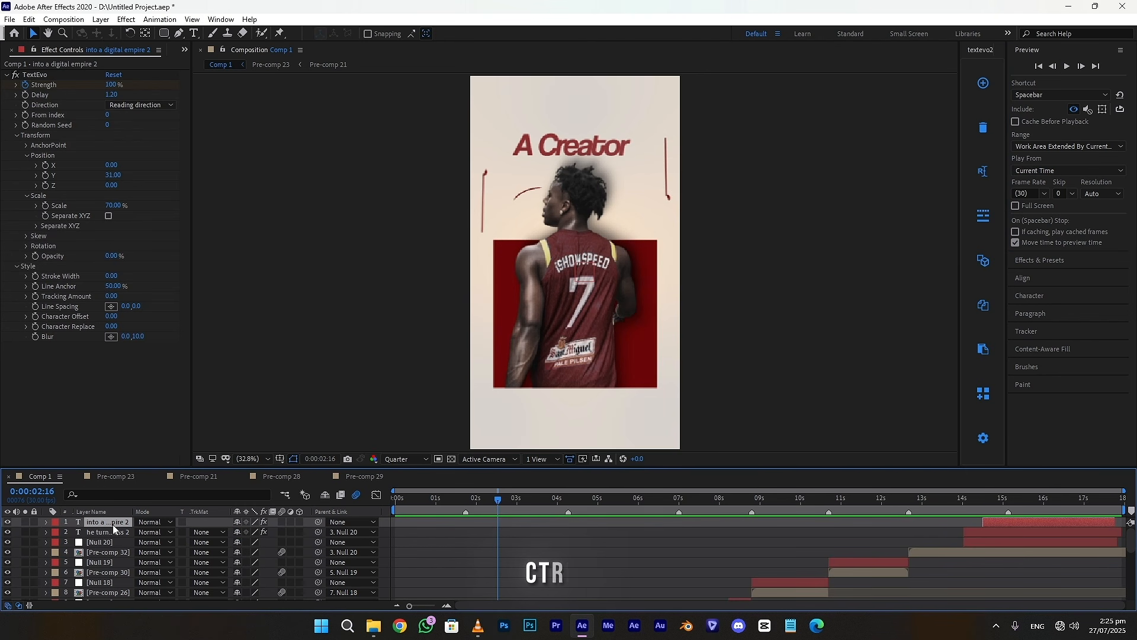
# - Add an adjustment layer above all layers, apply a recent animation preset to it, and check the look at 0:00:01:13
pyautogui.hotkey('ctrl', 'alt', 'y')
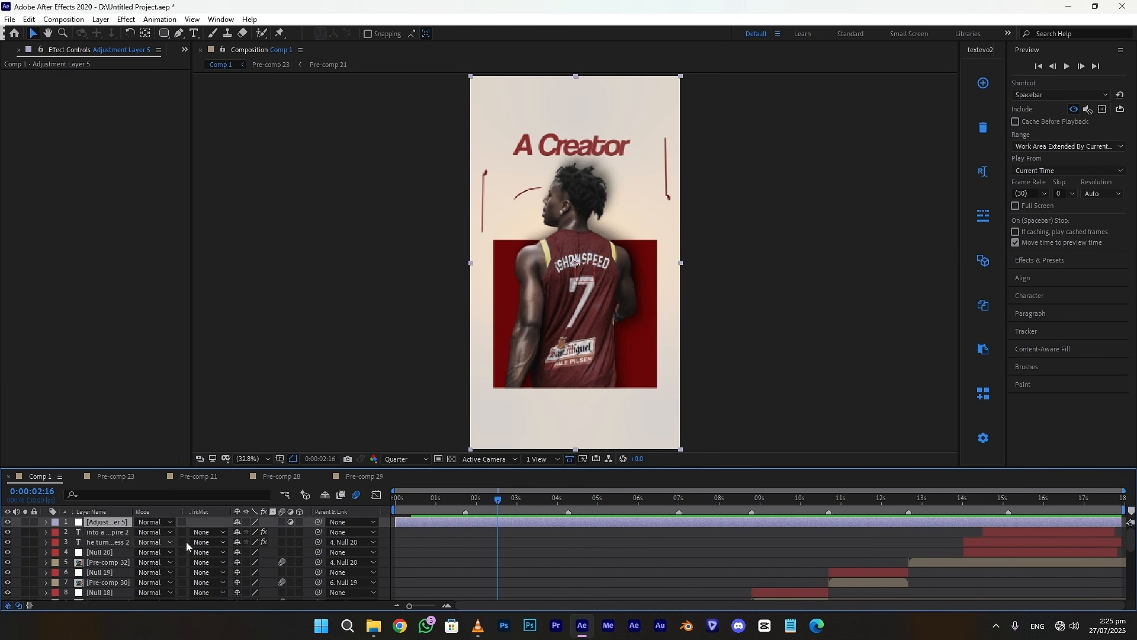
pyautogui.click(159, 20)
pyautogui.moveTo(186, 59)
pyautogui.click(380, 84)
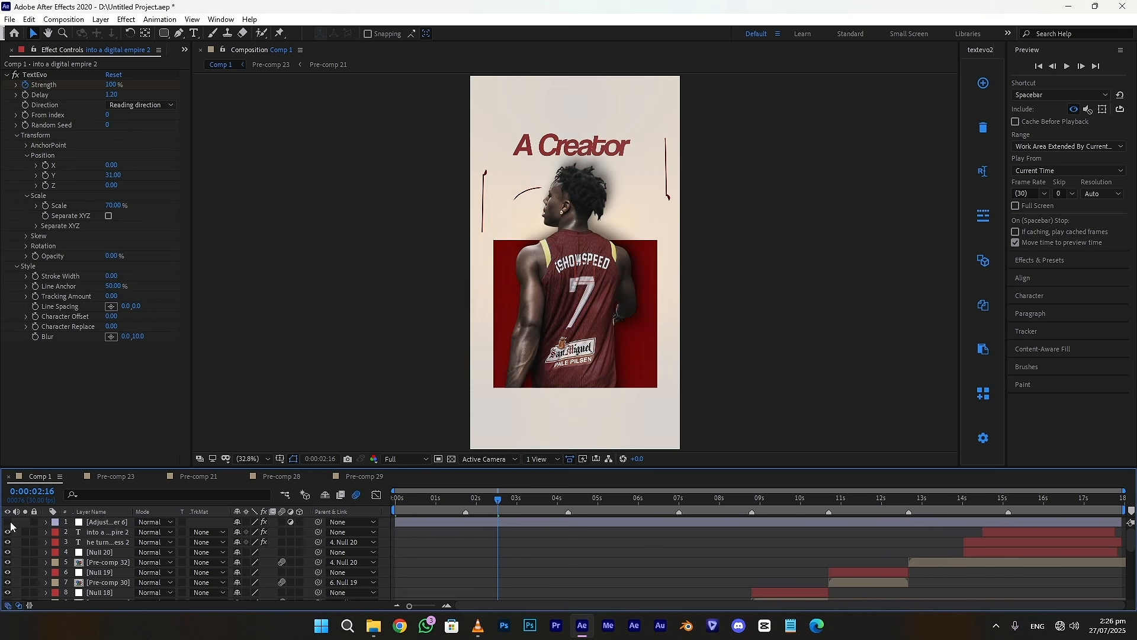
pyautogui.moveTo(412, 506); pyautogui.dragTo(453, 505)
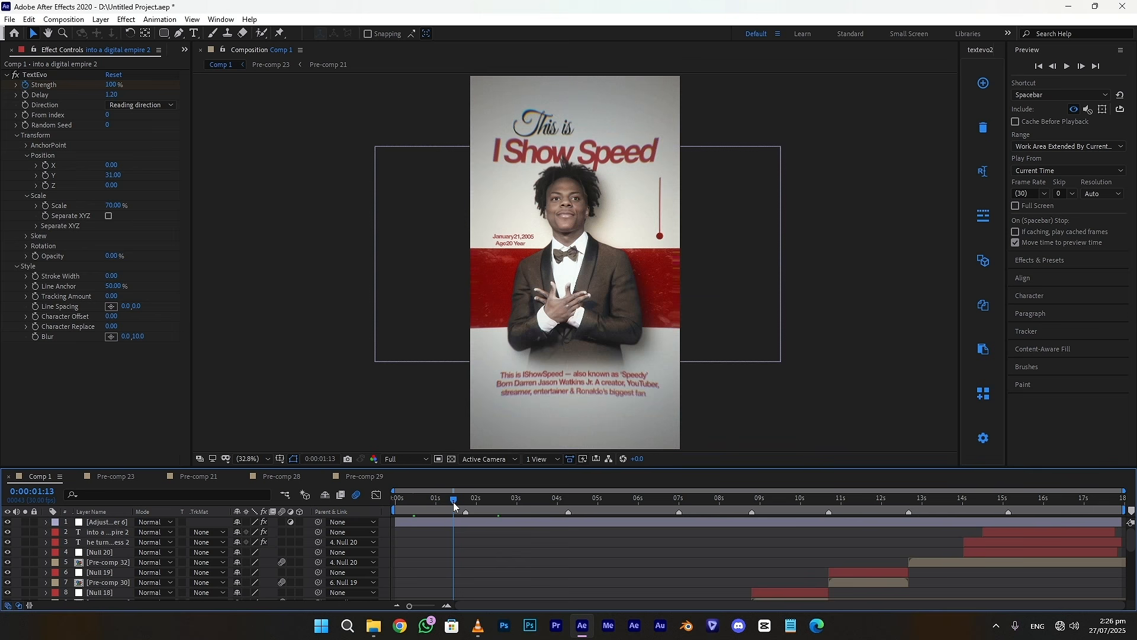